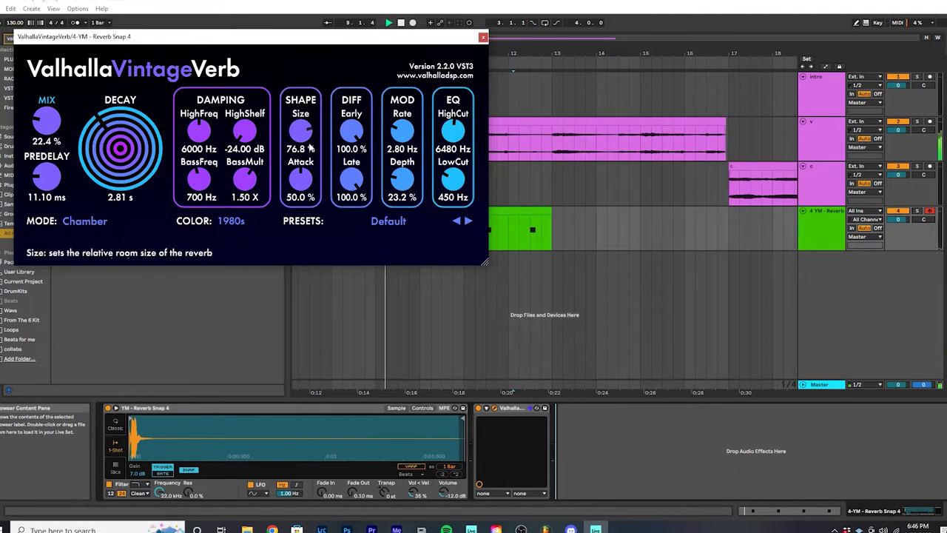
Step: Set the snap track's reverb size to 100% and its EQ high cut to 3150 Hz
left_click_drag(222, 36, 387, 89)
left_click_drag(466, 187, 503, 126)
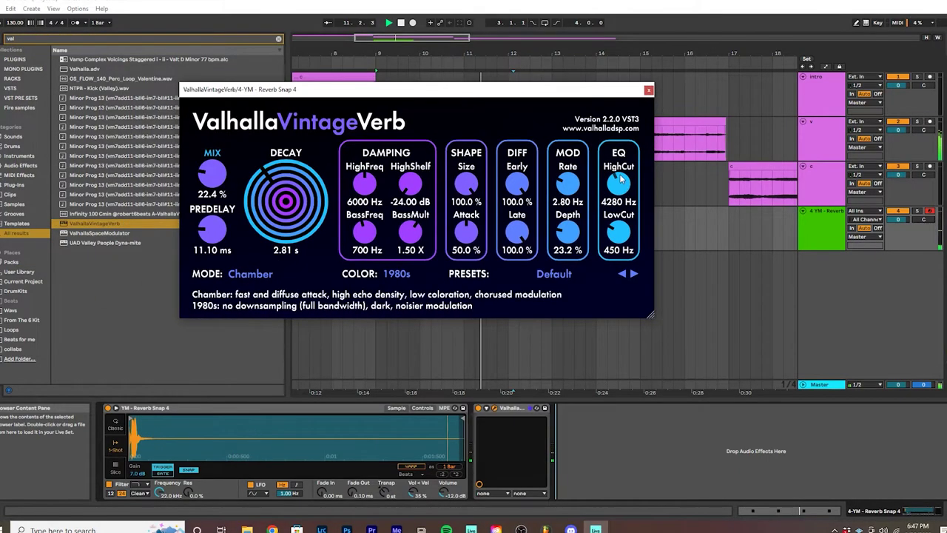
left_click_drag(622, 179, 584, 151)
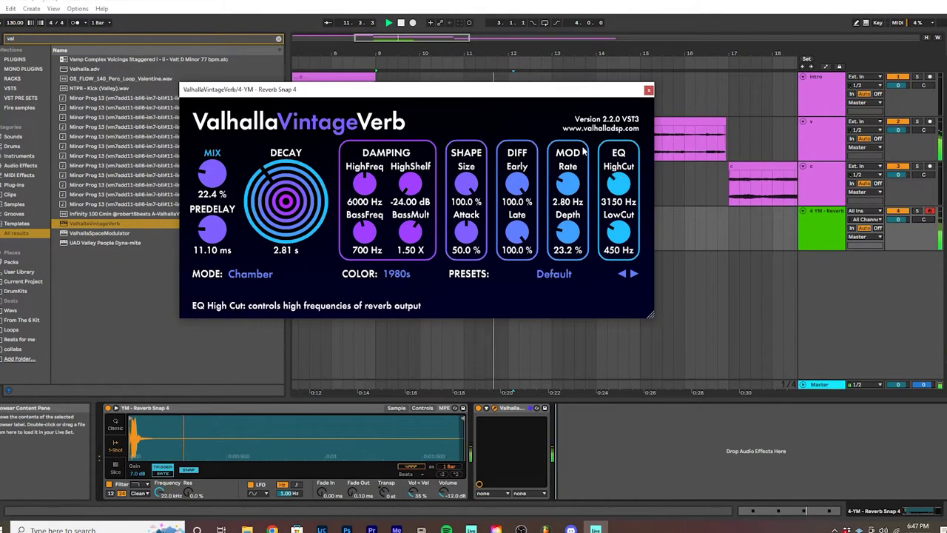
left_click(649, 90)
Step: Duplicate the four-bar snap clip so the pattern fills bars 9 to 17, and start playback
scroll(435, 259, "down", 3)
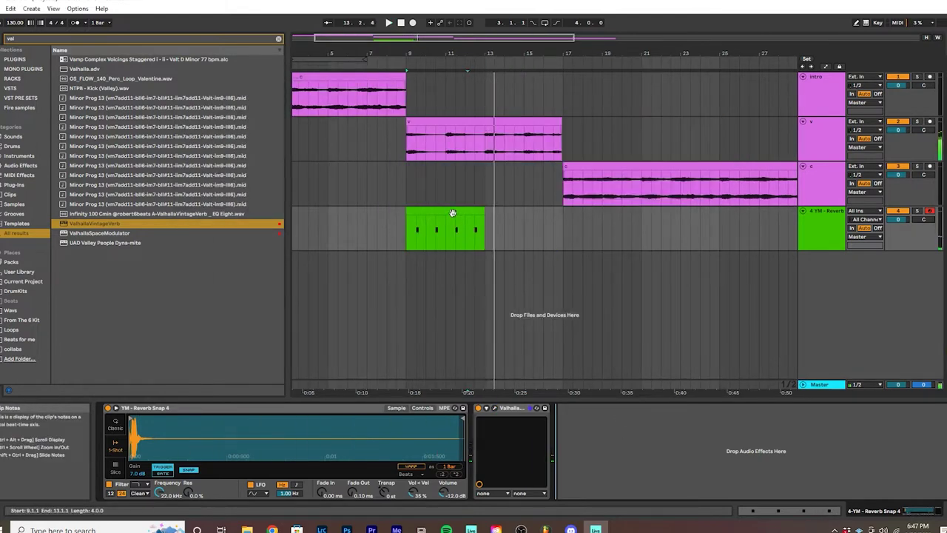
left_click(415, 232)
key("ctrl+d")
scroll(509, 231, "down", 3)
left_click(537, 231)
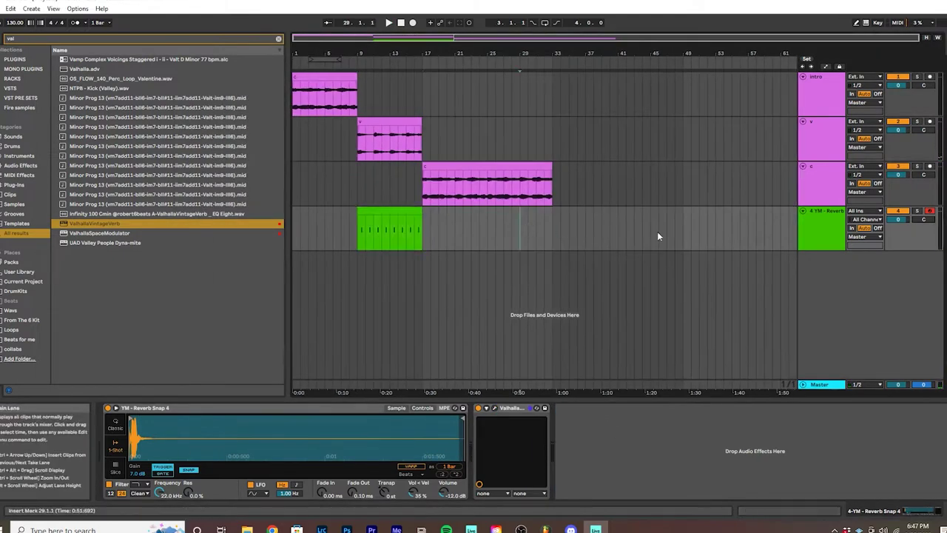
key("space")
Step: Rename the reverb snap track as "snap" and play from the start of its clips
left_click(814, 215)
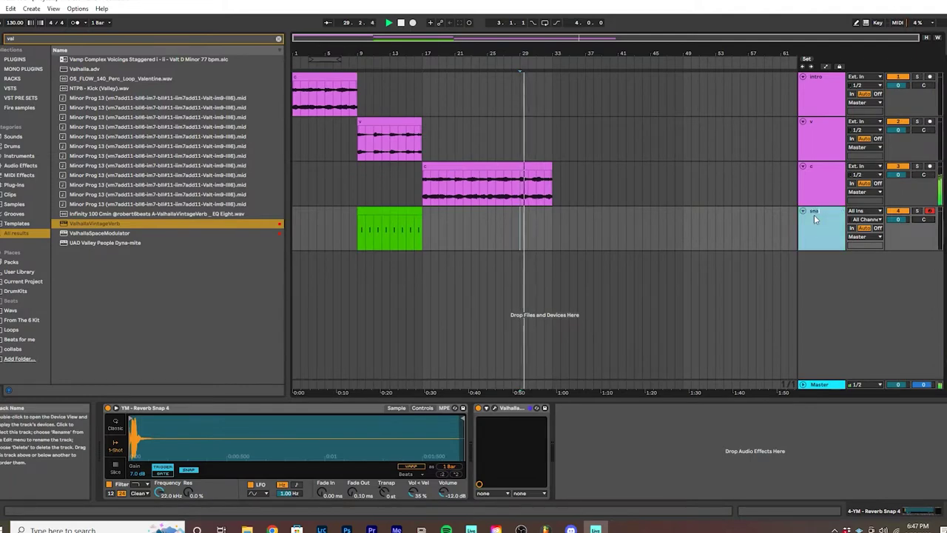
left_click(386, 221)
key("Escape")
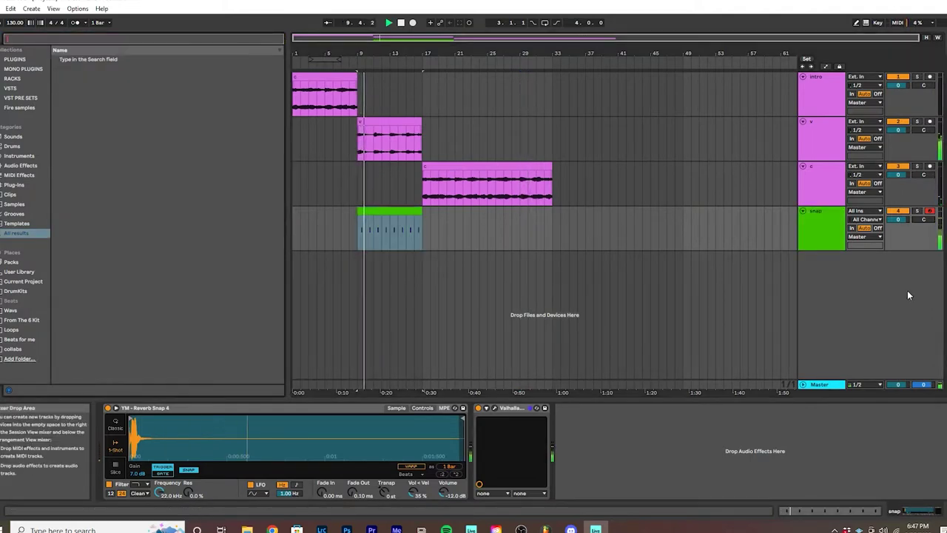
right_click(832, 264)
left_click(835, 267)
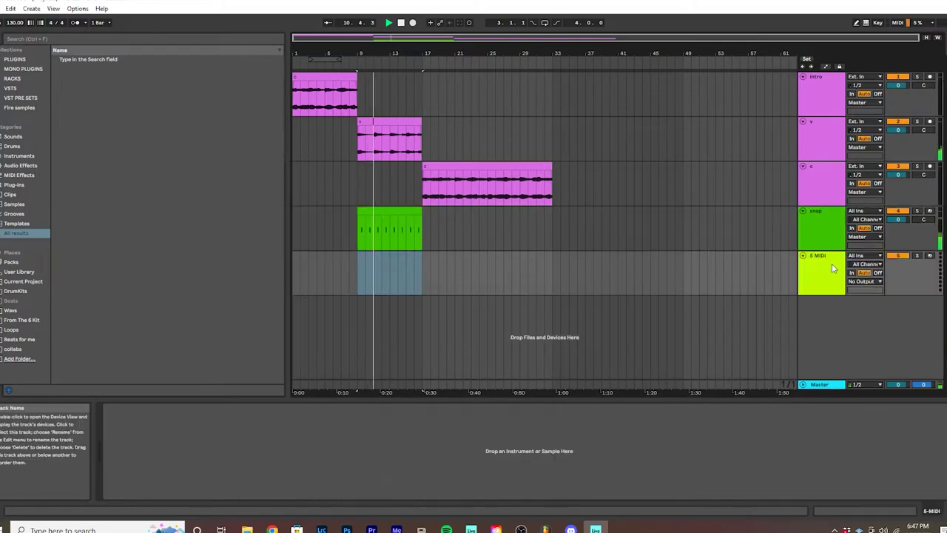
key("Delete")
Step: Search the browser for "perc loop" and audition several percussion loops
type("perc loop")
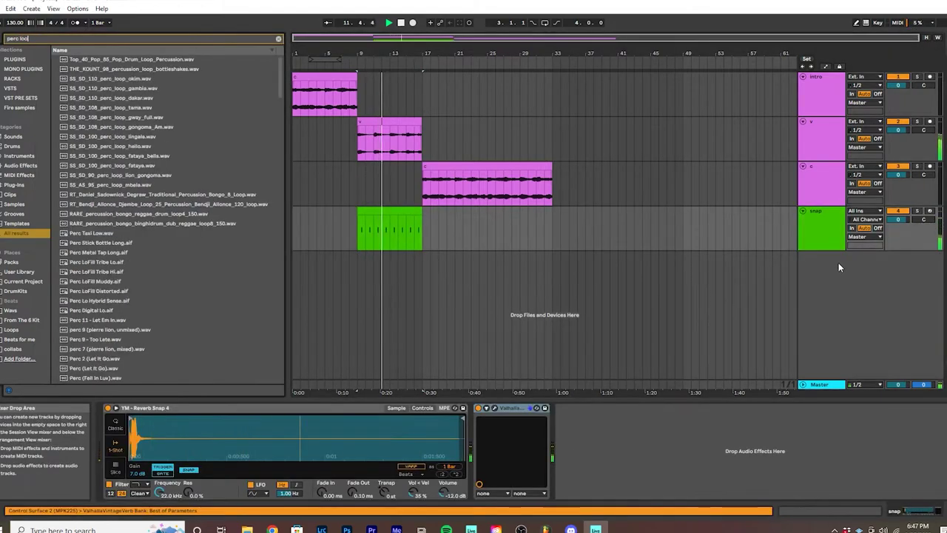
left_click(126, 108)
left_click(116, 101)
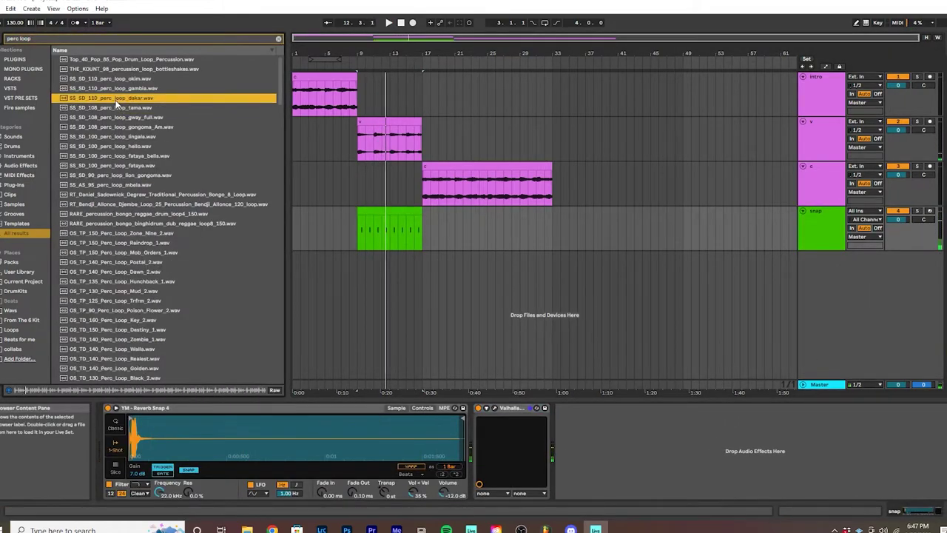
left_click(127, 79)
left_click(126, 155)
left_click(125, 175)
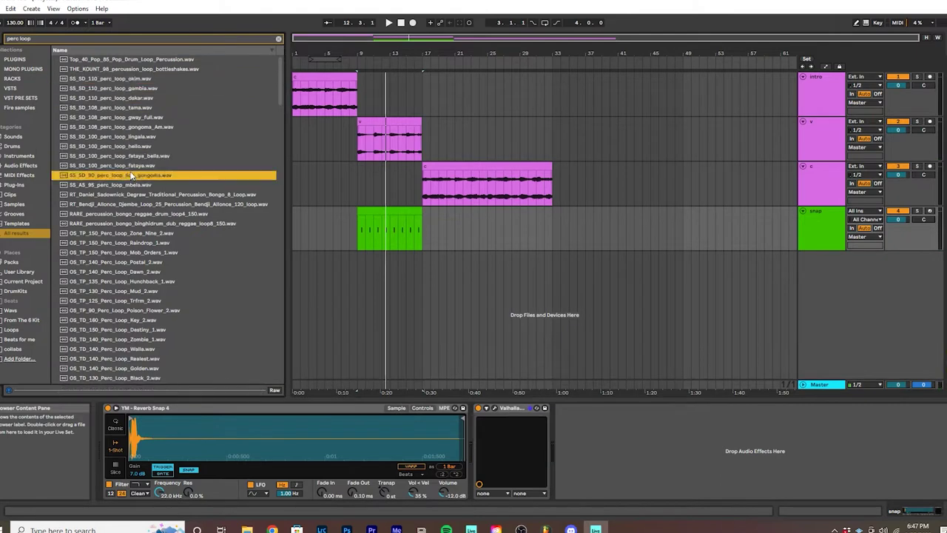
scroll(126, 148, "down", 2)
left_click(126, 145)
left_click(131, 211)
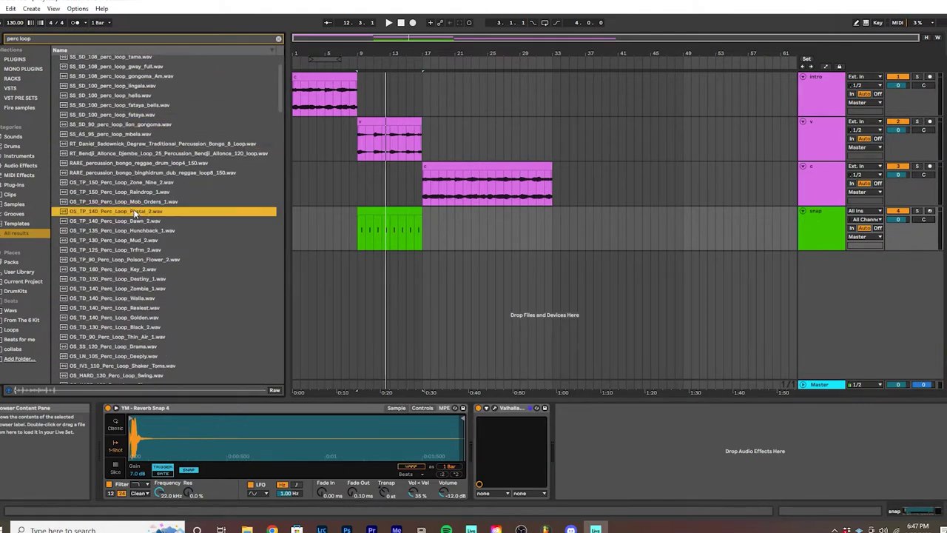
scroll(132, 190, "down", 2)
left_click(133, 171)
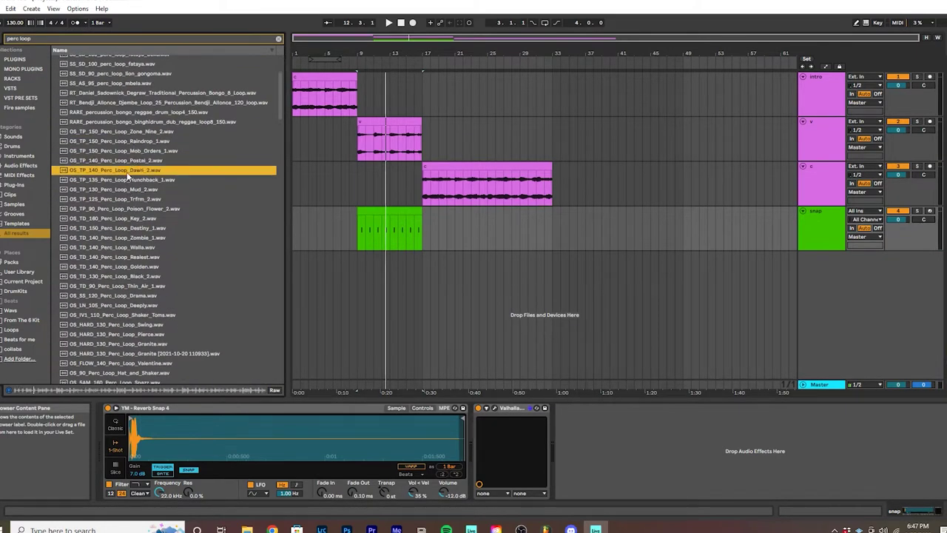
left_click(128, 179)
scroll(130, 193, "down", 2)
Step: Place OS_TD_90_Perc_Loop_Thin_Air_1.wav at bar 9 on a new track below snap and copy the snap track's reverb onto it
left_click(133, 226)
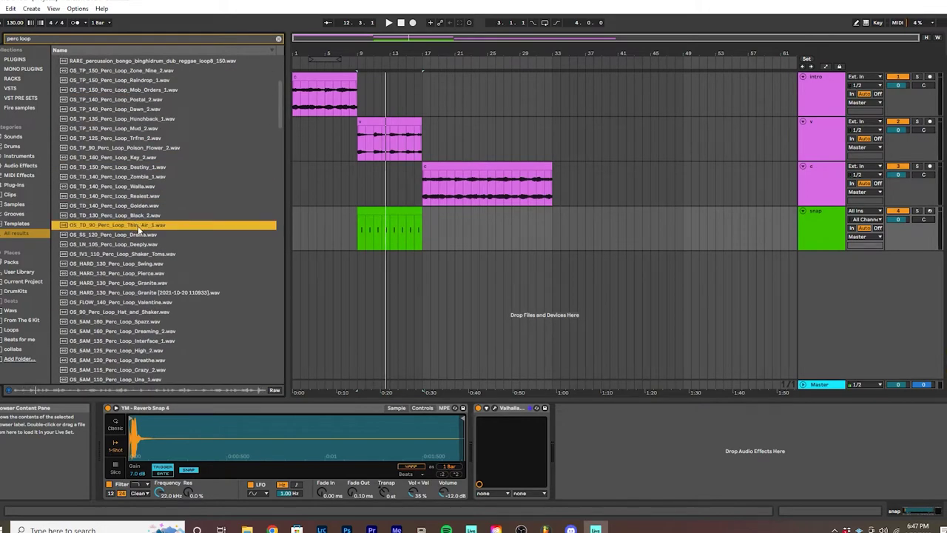
left_click_drag(189, 254, 362, 272)
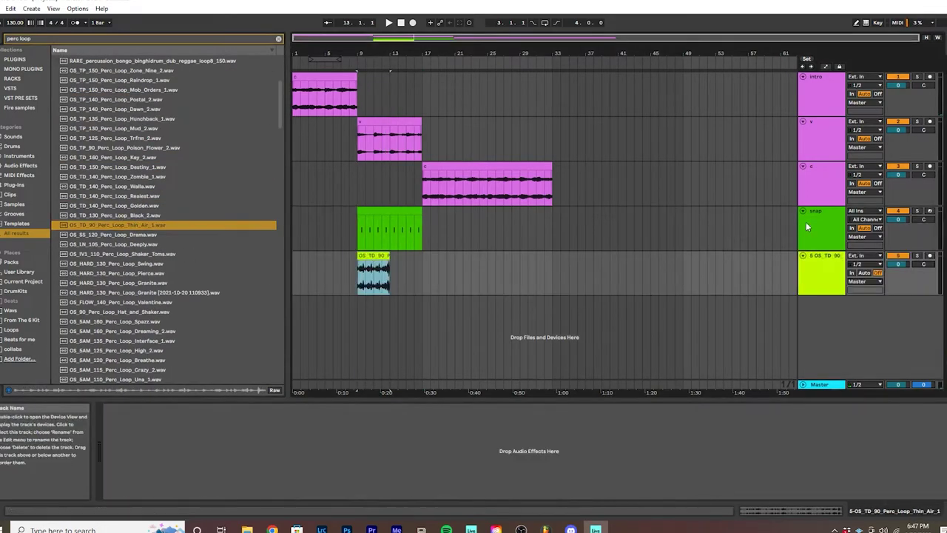
left_click(826, 290)
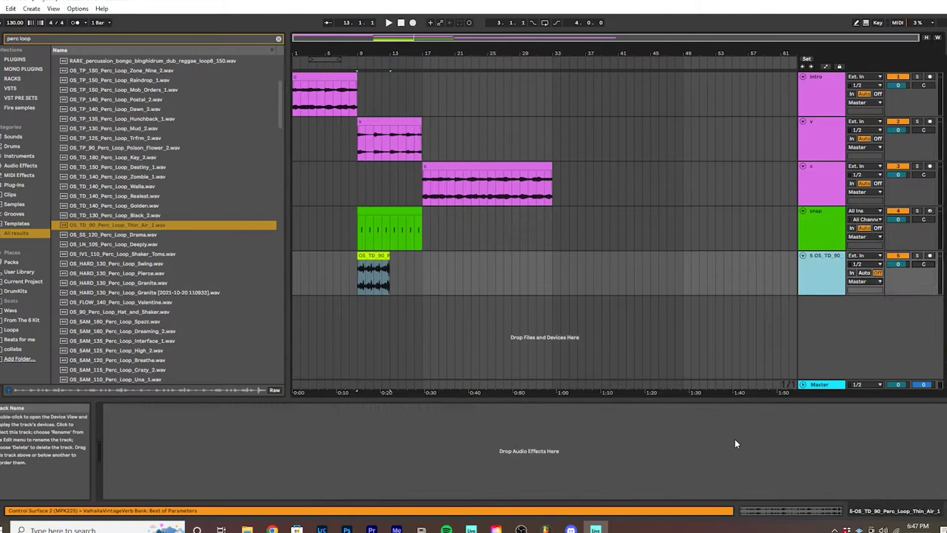
Step: Extend the Thin Air percussion loop to bar 17 and set the clip's BPM to 180
left_click(381, 255)
key("space")
left_click_drag(390, 255, 422, 256)
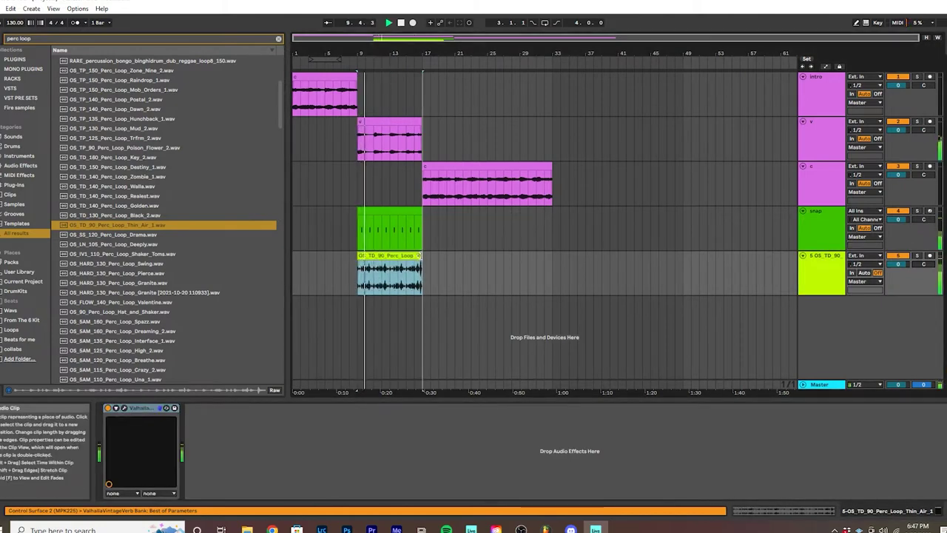
double_click(404, 260)
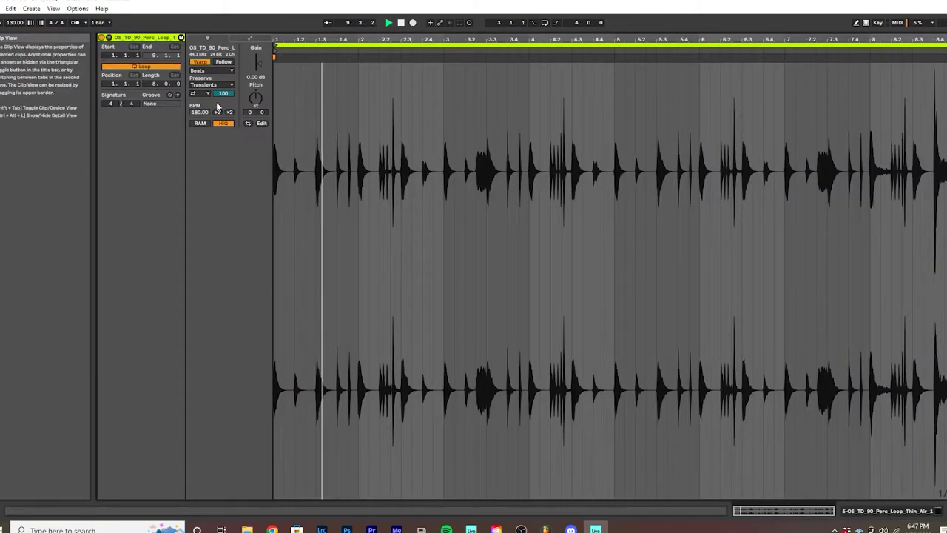
key("shift+Tab")
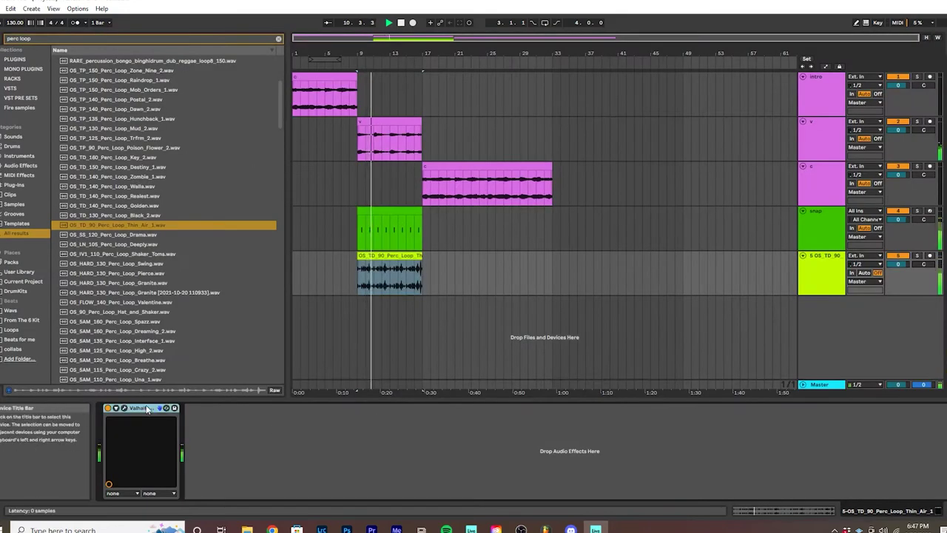
Step: Replace the Thin Air loop with OS_LN_105_Perc_Loop_Deeply.wav spanning bars 9 to 17, and play it
key("space")
left_click(142, 254)
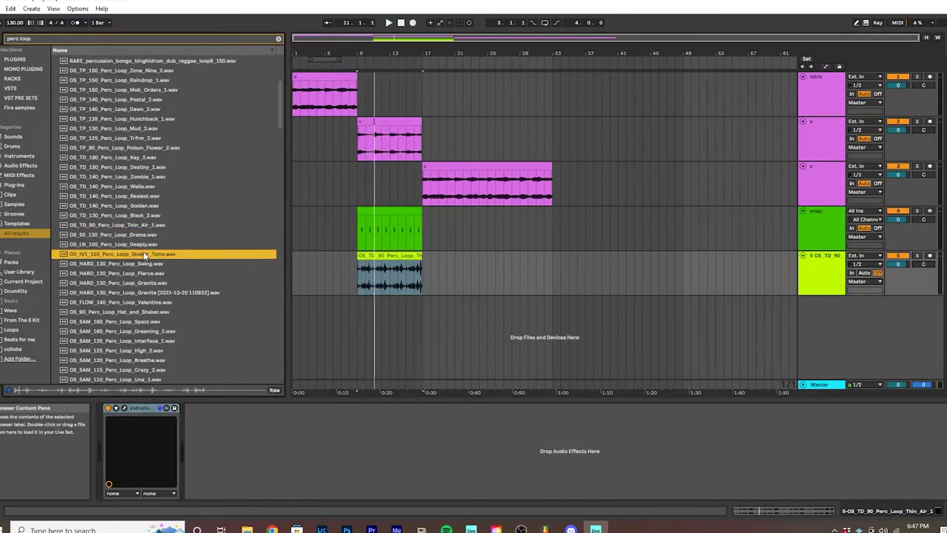
left_click_drag(136, 245, 422, 259)
key("space")
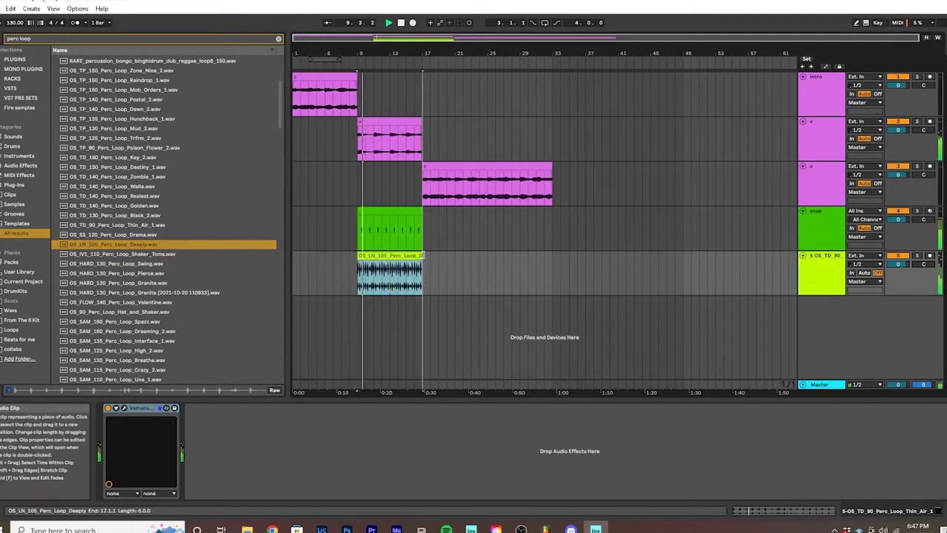
Step: Lower the Deeply percussion clip's gain to about -24.8 dB
double_click(418, 259)
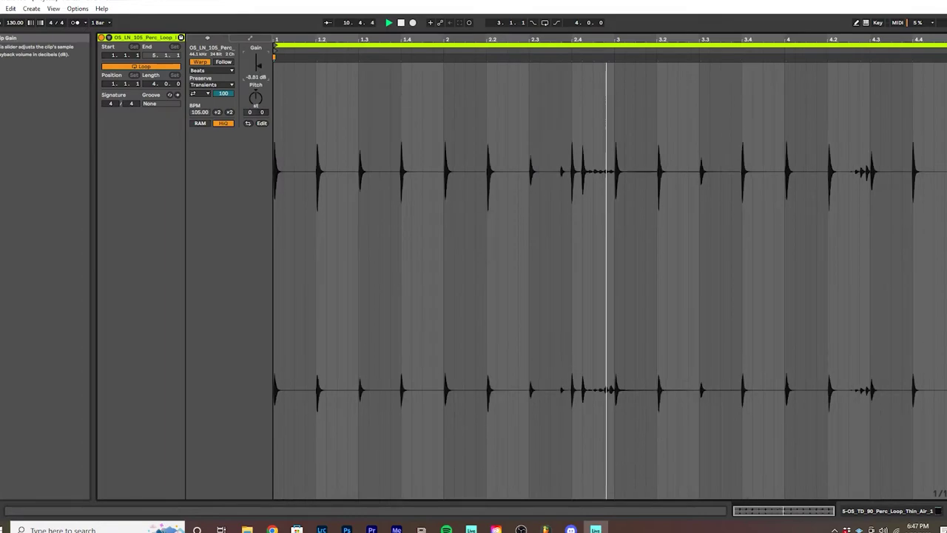
left_click_drag(257, 63, 288, 129)
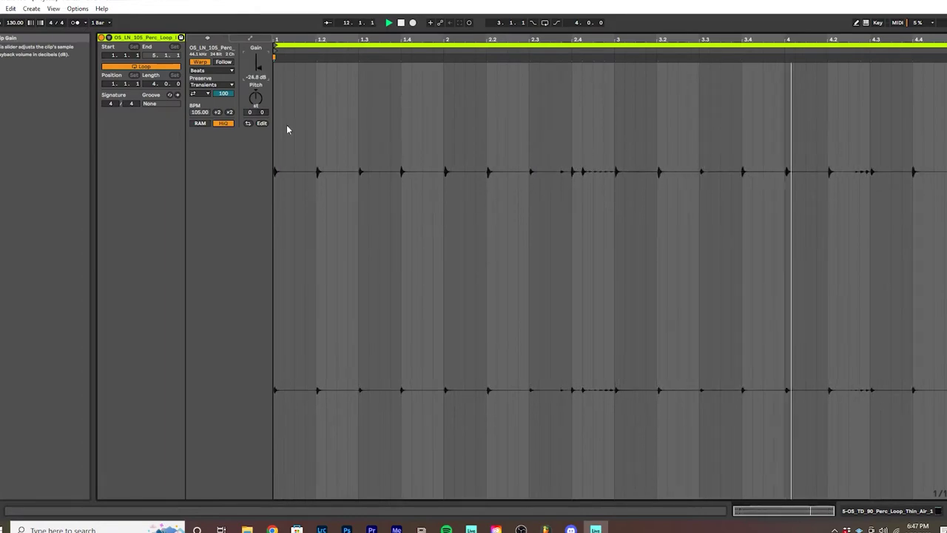
key("ctrl+alt+e")
Step: Set the percussion track's reverb to Room mode with a 1.42 s decay and a 77.2% mix
left_click(124, 407)
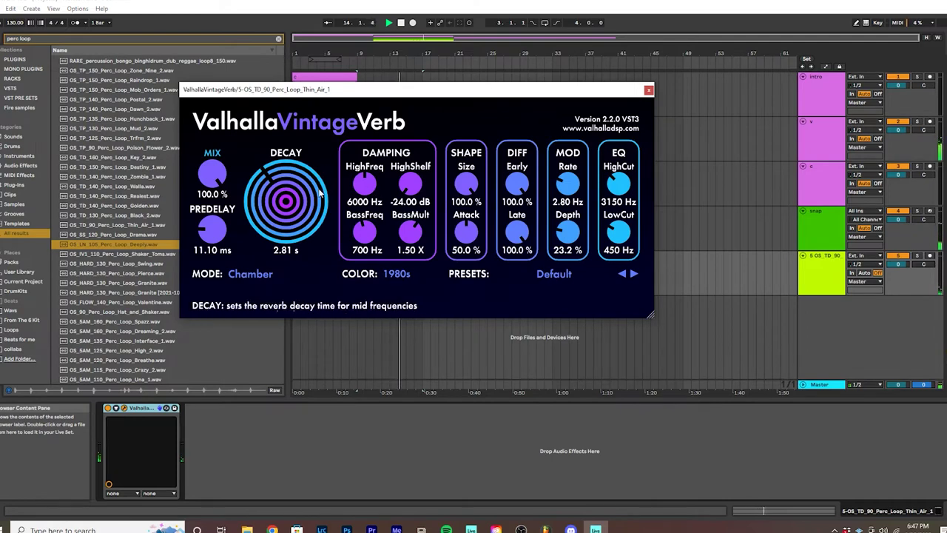
left_click_drag(326, 177, 331, 213)
left_click(244, 274)
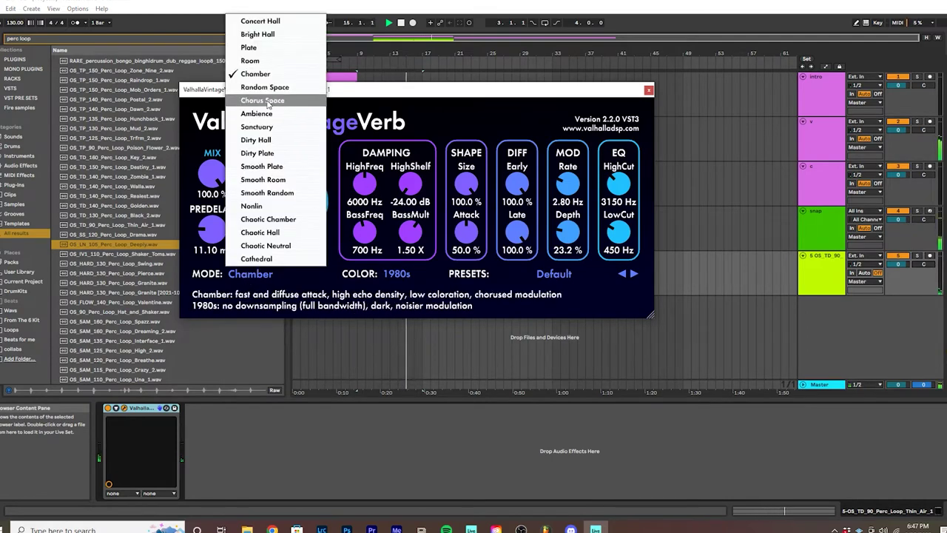
left_click(252, 60)
left_click_drag(216, 179, 223, 195)
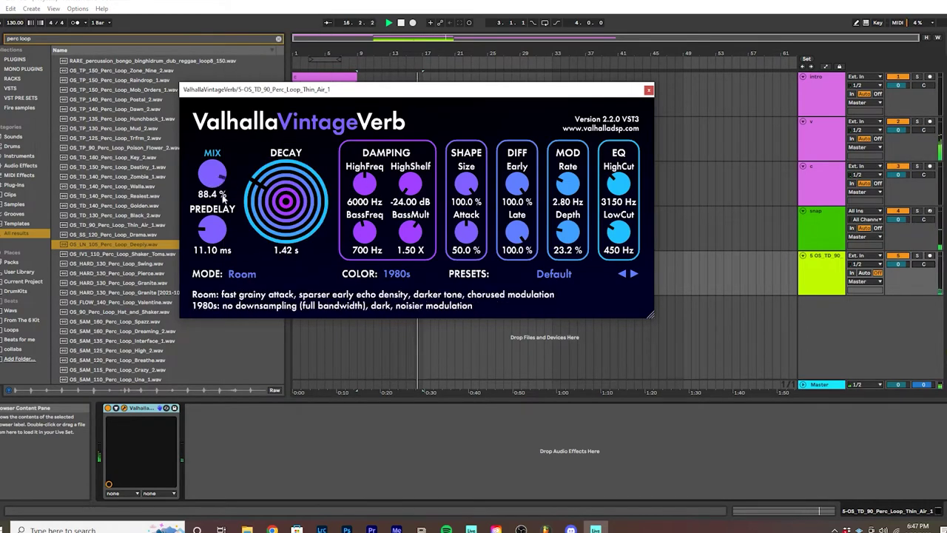
key("space")
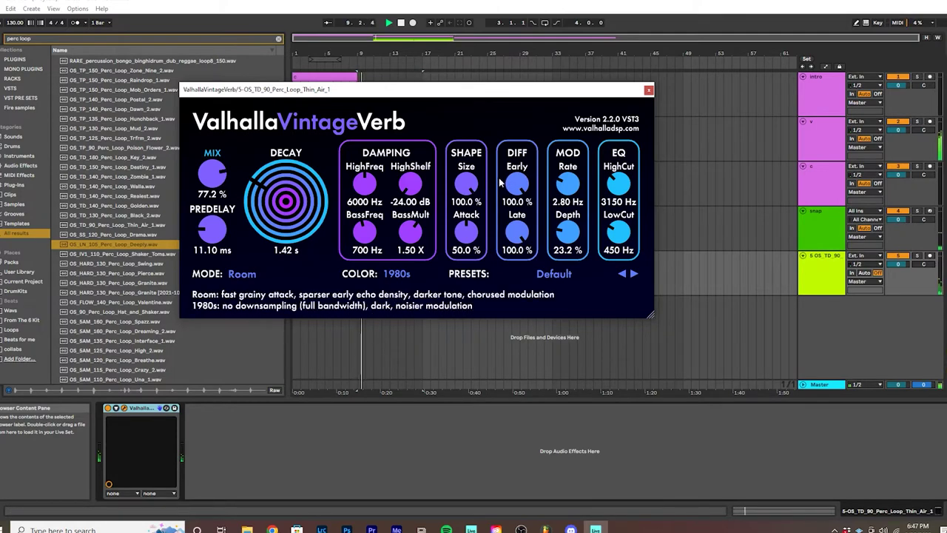
Step: Reduce the percussion track's reverb size to 16% and close the plugin window
left_click_drag(474, 88, 542, 140)
left_click_drag(535, 236, 544, 242)
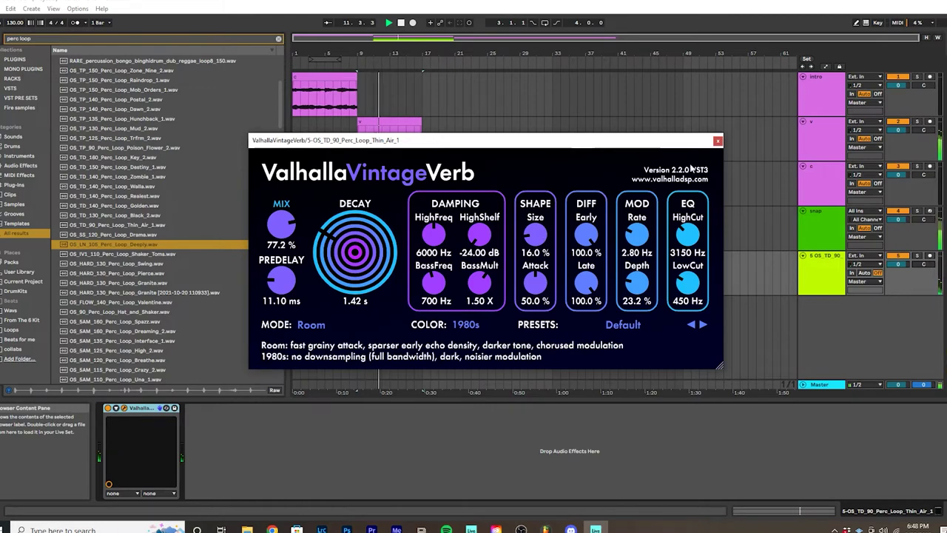
left_click(718, 142)
Step: Rename the percussion track as "loop" and set its volume to -6 dB
left_click(823, 253)
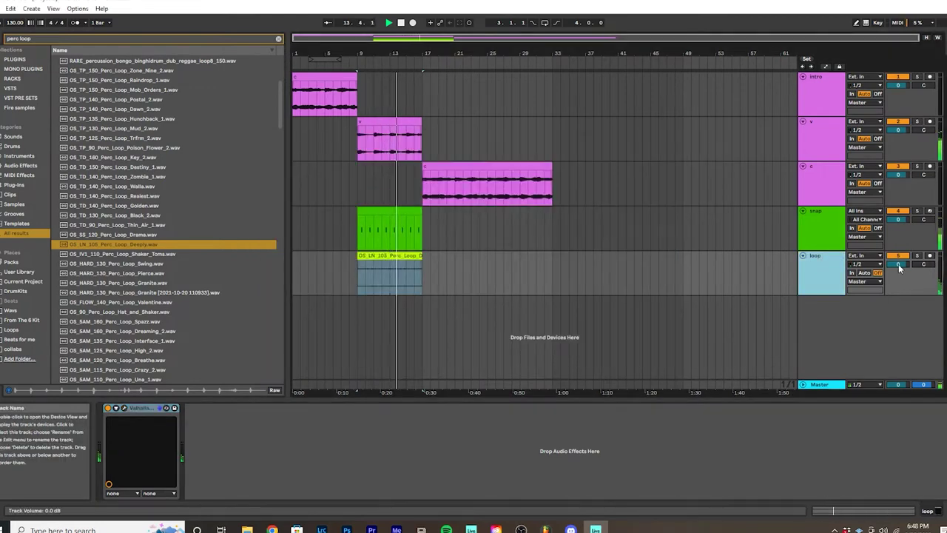
left_click_drag(899, 264, 898, 287)
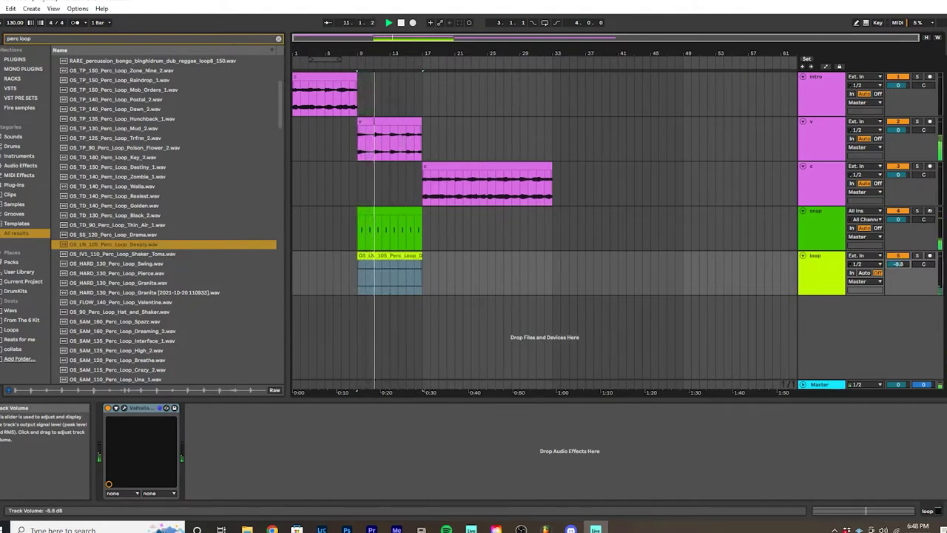
left_click_drag(898, 284, 898, 283)
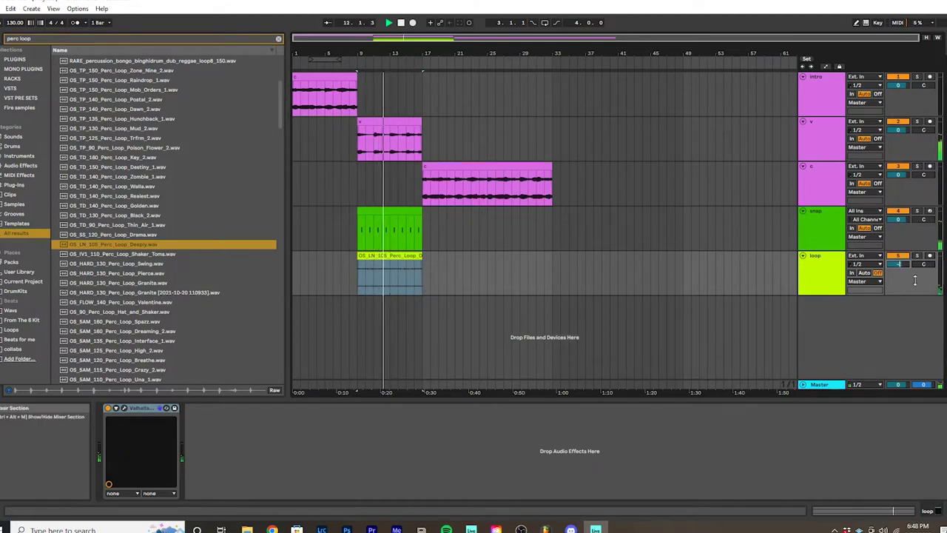
type("6")
left_click(836, 340)
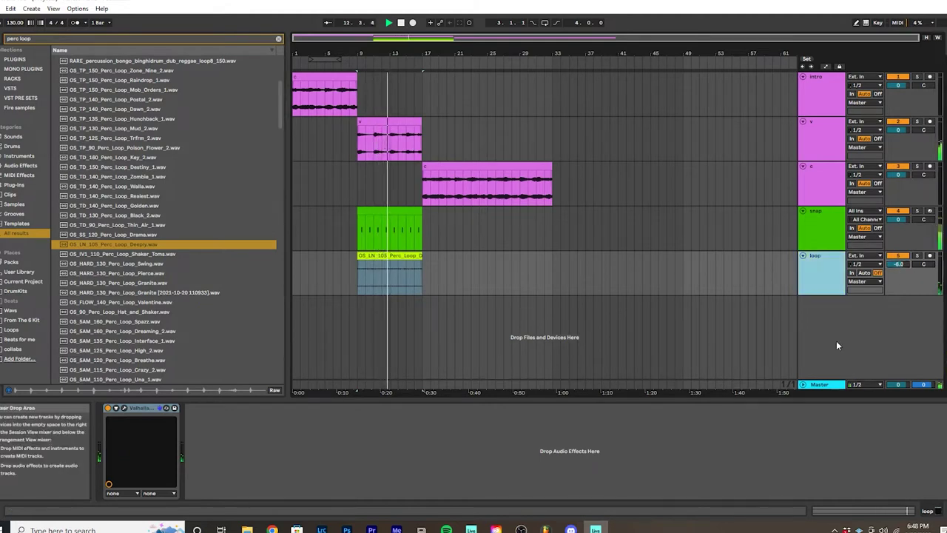
Step: Search the sample browser for "riser" and preview several of the numbered Riser samples
left_click(472, 236)
left_click(518, 236)
key("ctrl+f")
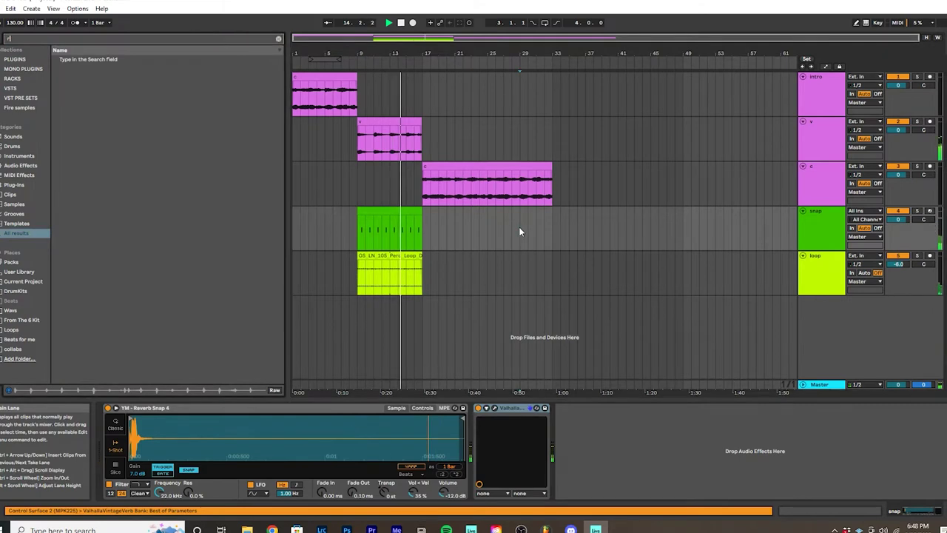
type("riser")
left_click(137, 263)
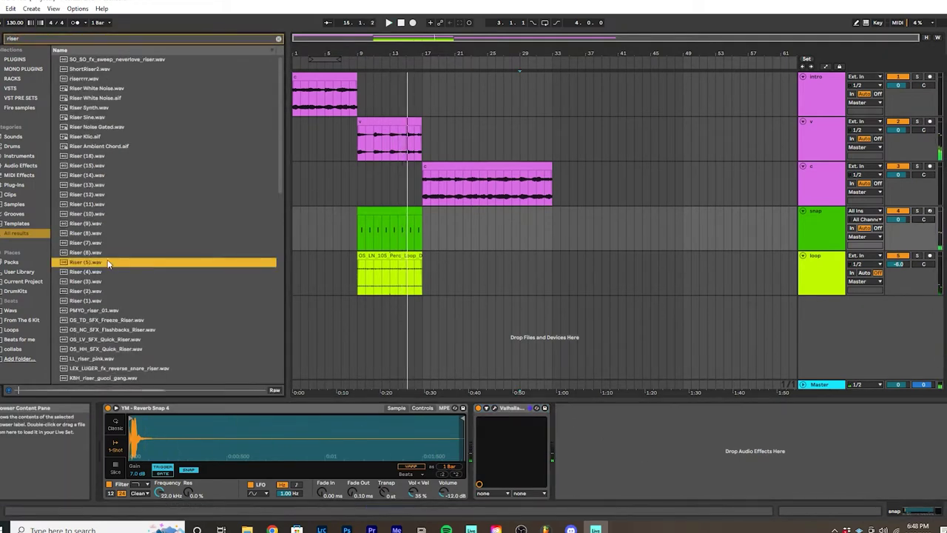
left_click(111, 291)
left_click(110, 301)
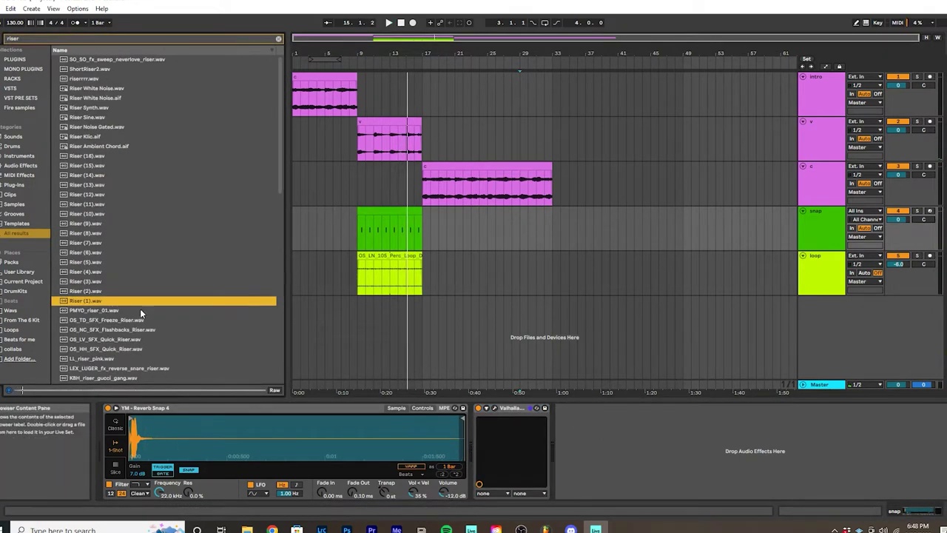
left_click(117, 129)
left_click(106, 163)
Step: Search the samples for "sweep" and preview the sweepage sounds and Sweep White Noise Fall.wav
key("ctrl+f")
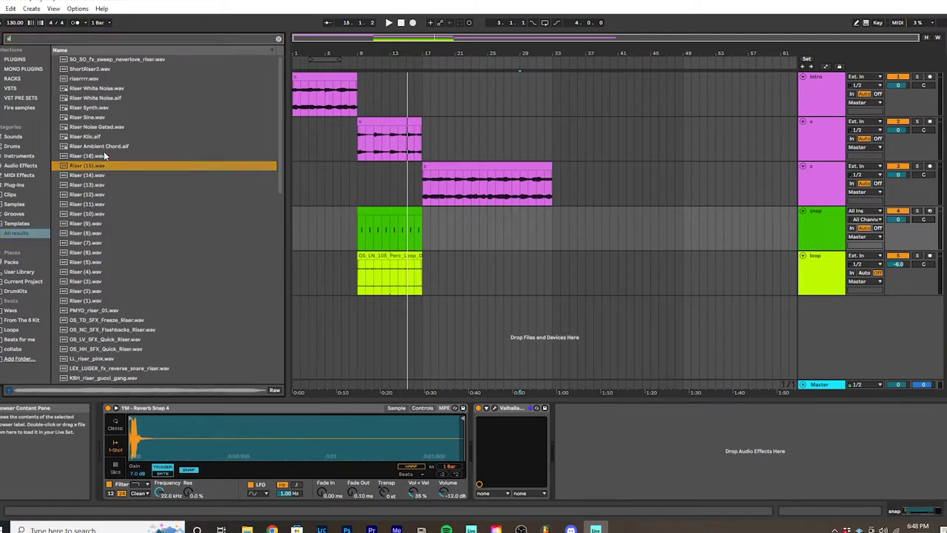
type("sweep")
left_click(135, 118)
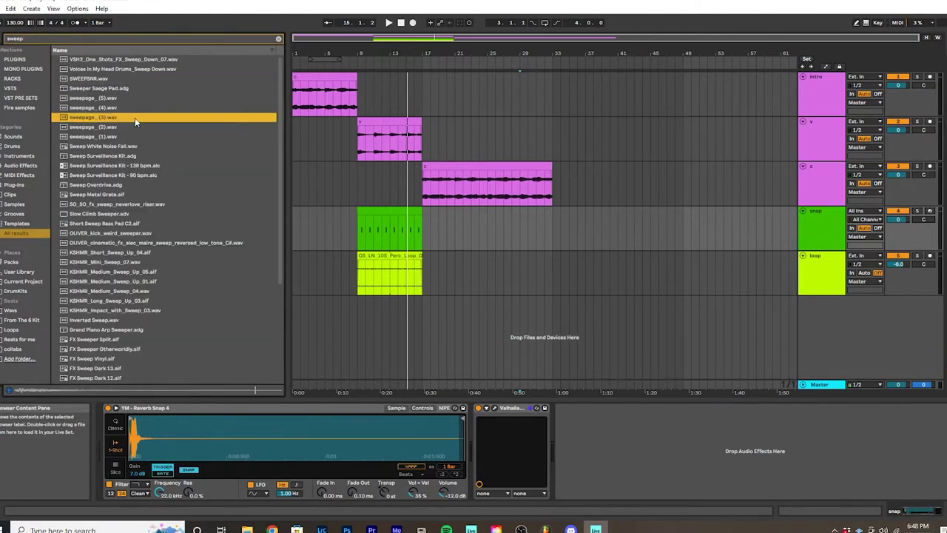
left_click(111, 97)
left_click(112, 118)
left_click(116, 137)
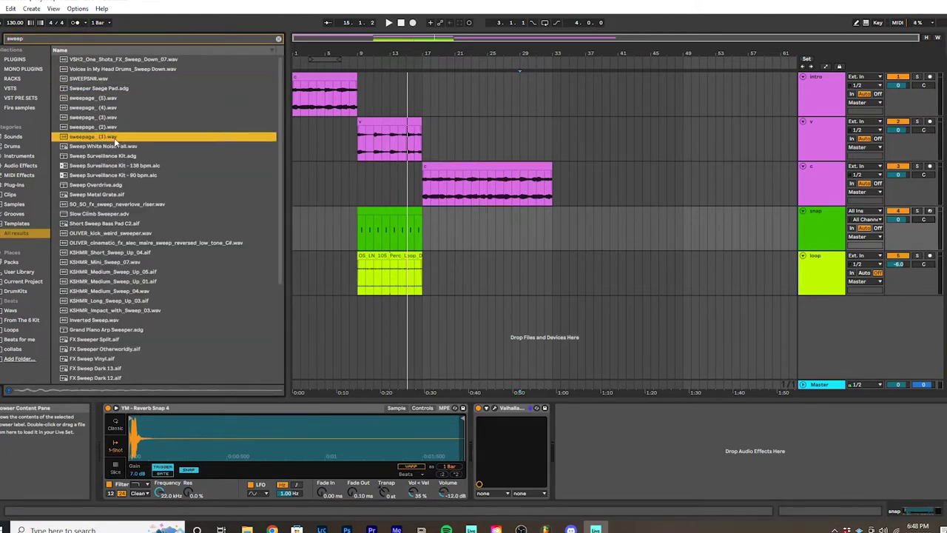
left_click(117, 146)
left_click(118, 127)
Step: Preview the other sweep results, including SWEEPSNR, the Sweep Down samples, the KSHMR sweeps and Inverted Sweep
left_click(104, 88)
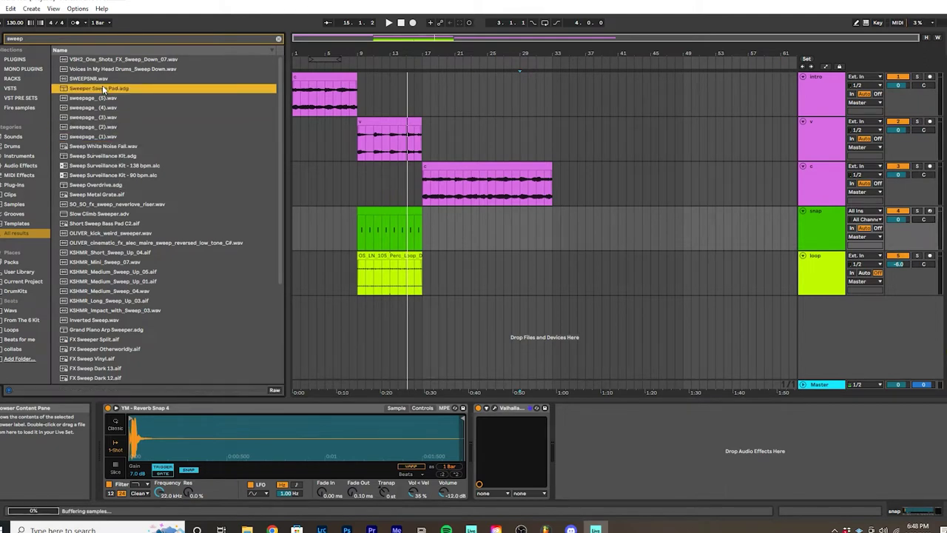
left_click(109, 79)
left_click(108, 68)
left_click(105, 59)
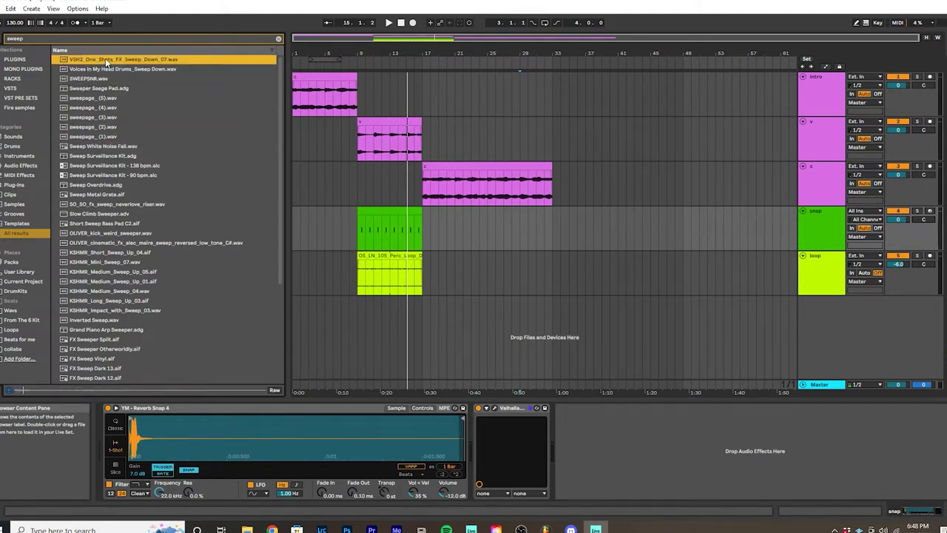
left_click(104, 253)
left_click(110, 275)
left_click(116, 264)
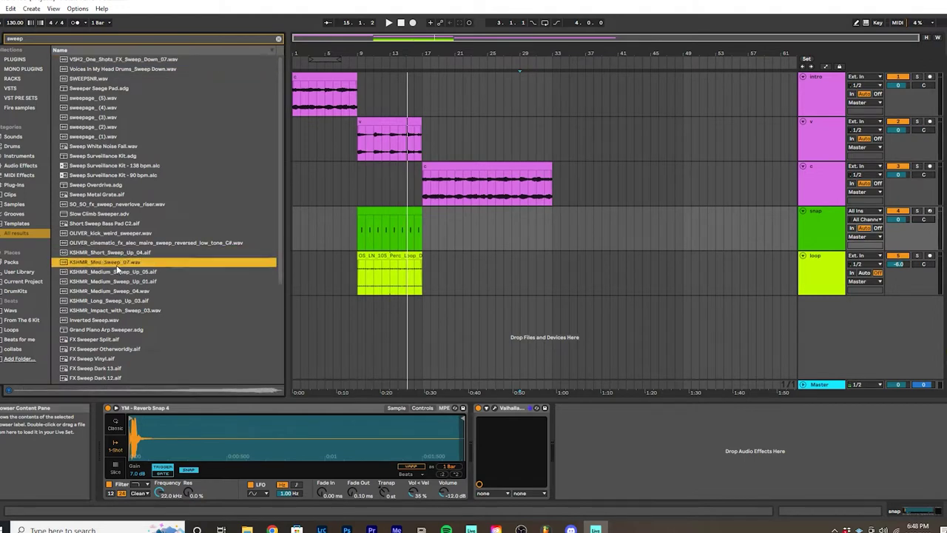
left_click(116, 320)
left_click(127, 331)
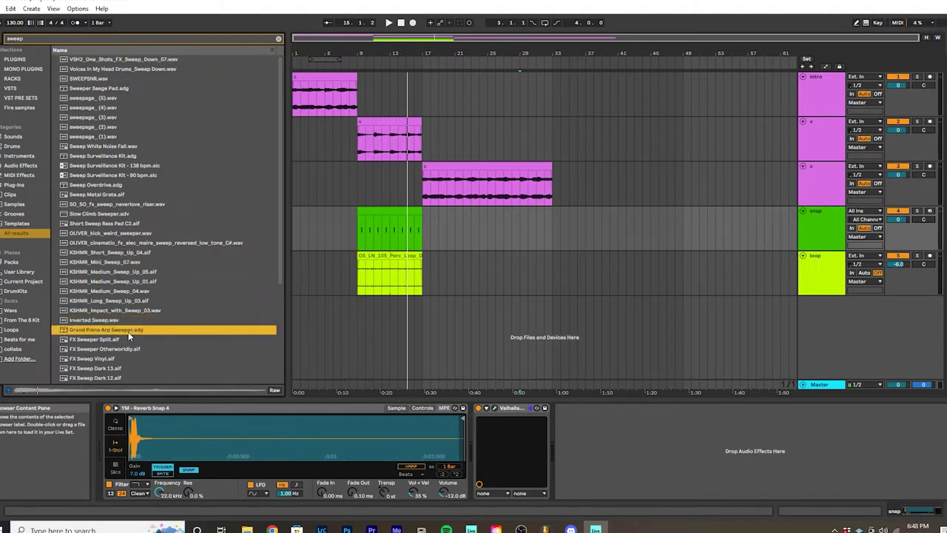
Step: Search for "noise sweep" and preview Sweep White Noise Fall.wav
key("ctrl+f")
type("noise sweep")
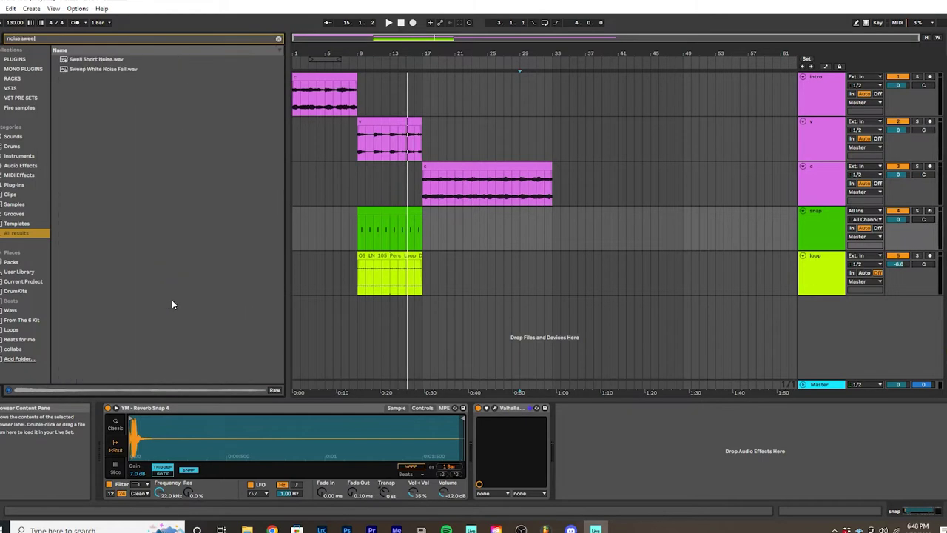
left_click(94, 59)
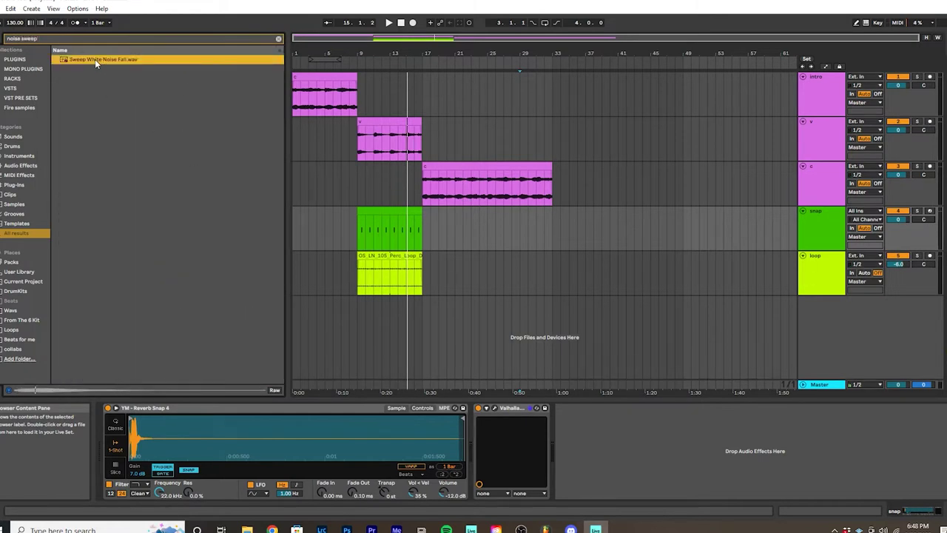
Step: Search for "open hih" and preview open hi-hat samples such as SONNY_D_hihat_open_11 and OLIVER_hihat_live_set_dnmo_rocky_open
key("ctrl+f")
type("open hih")
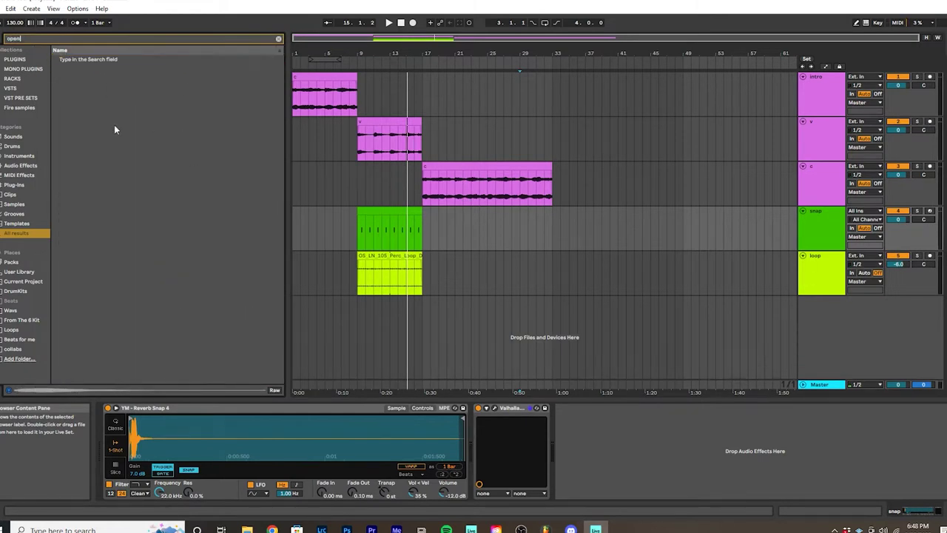
left_click(75, 120)
left_click(74, 70)
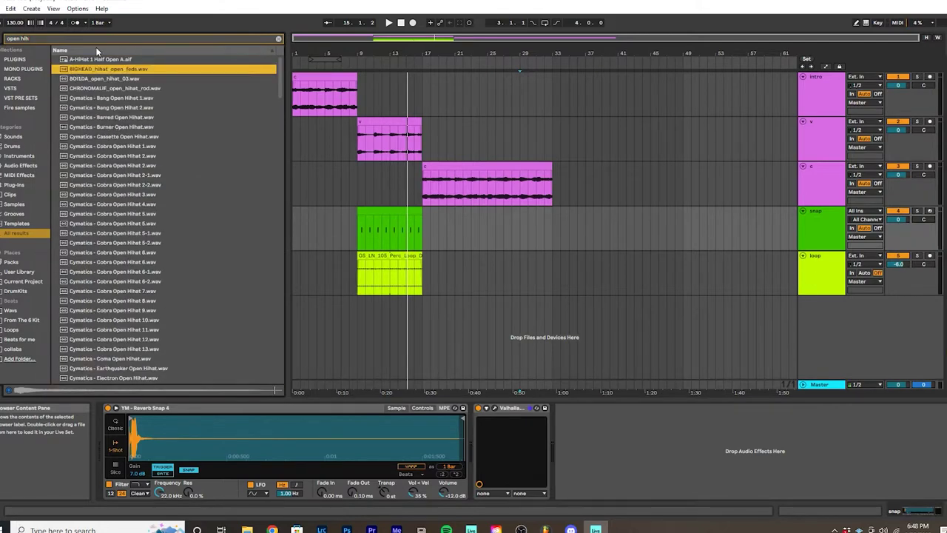
left_click(97, 50)
left_click(98, 88)
left_click(109, 97)
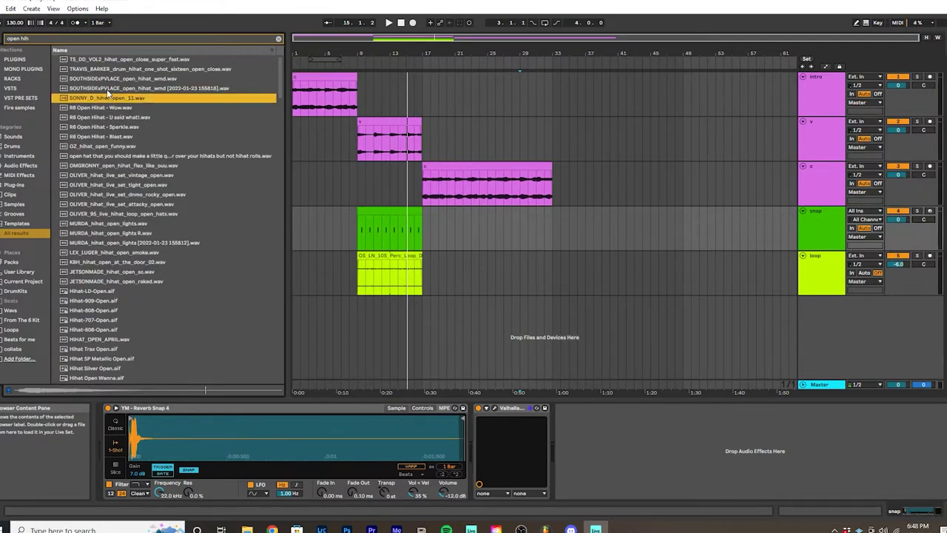
left_click(112, 88)
left_click(116, 79)
left_click(105, 194)
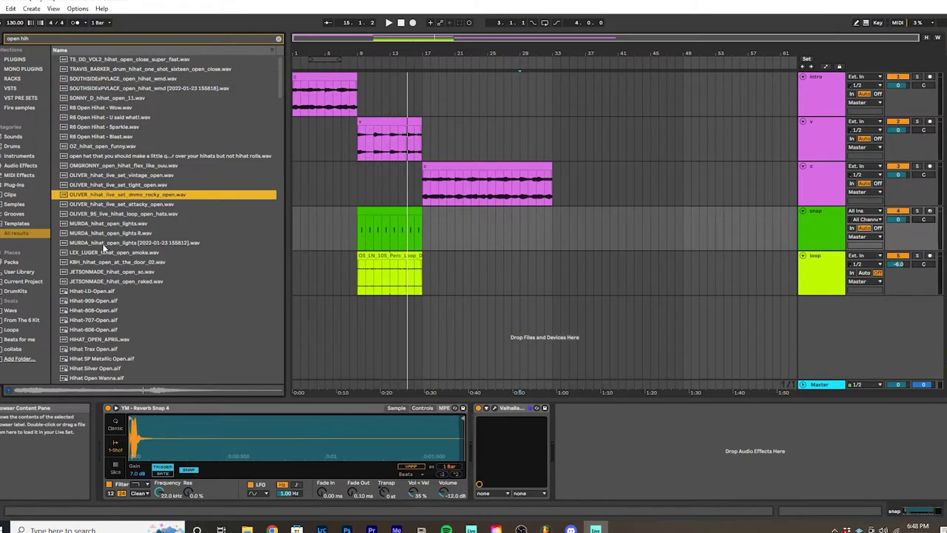
Step: Preview the MURDA, KBH and JETSONMADE open hi-hats, followed by Hihat Open Wanna.aif further down the results
left_click(105, 244)
left_click(109, 262)
left_click(110, 273)
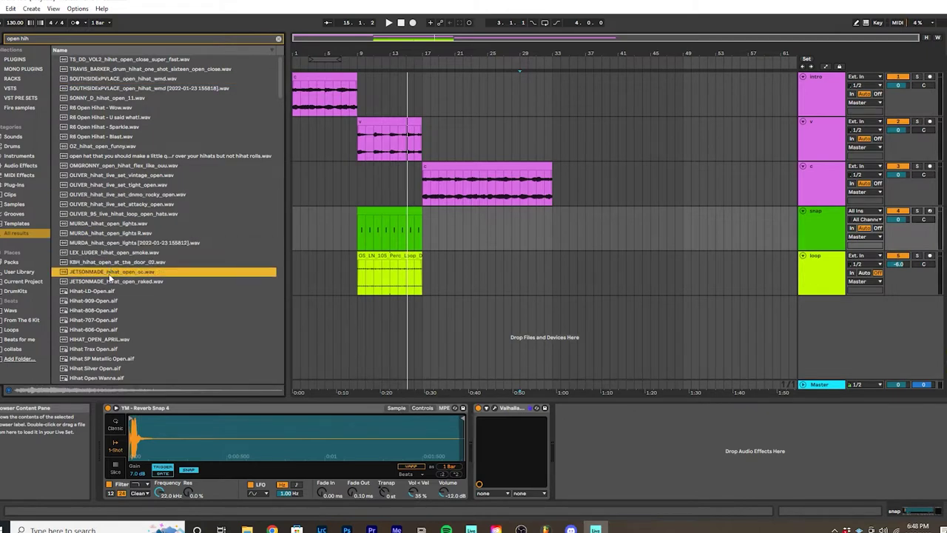
left_click(110, 279)
scroll(111, 252, "down", 5)
left_click(116, 225)
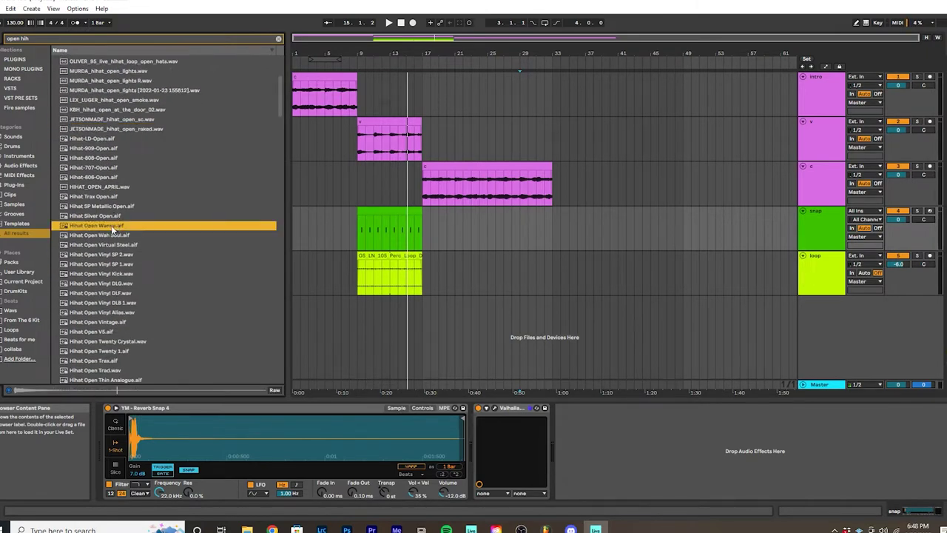
Step: Compare Hihat Open Wanna.aif with the neighbouring Virtual Steel, Wah Soul and Silver open hi-hats
left_click(368, 300)
left_click(111, 244)
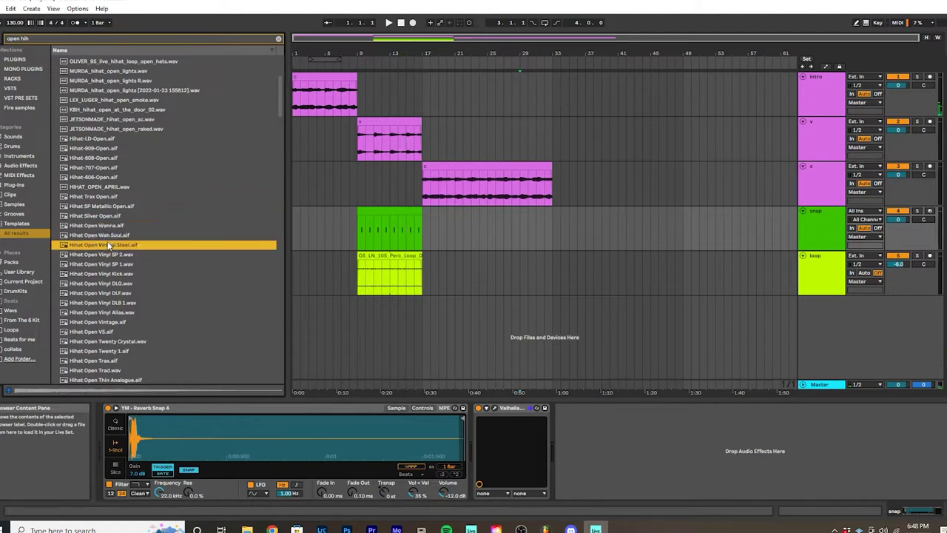
left_click(111, 235)
left_click(109, 227)
left_click(111, 225)
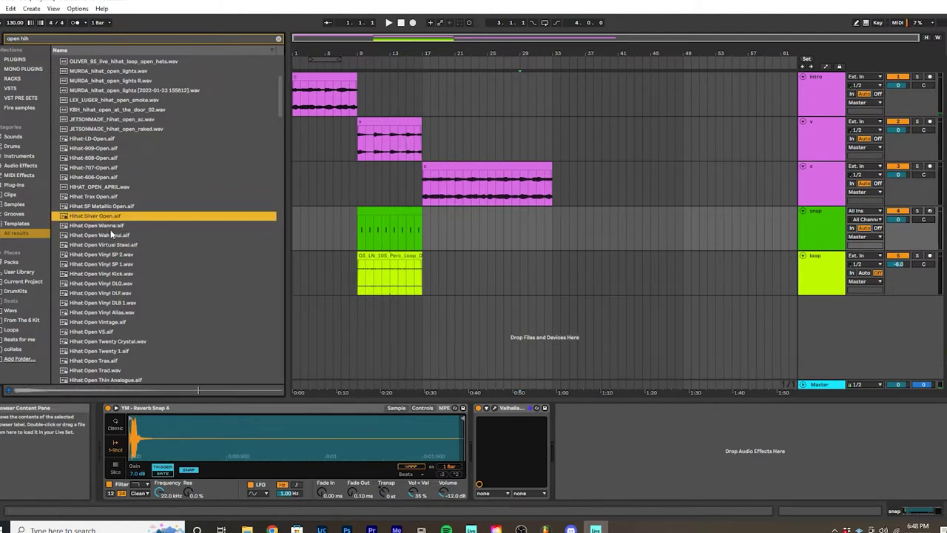
left_click(111, 225)
left_click(108, 224)
left_click(110, 227)
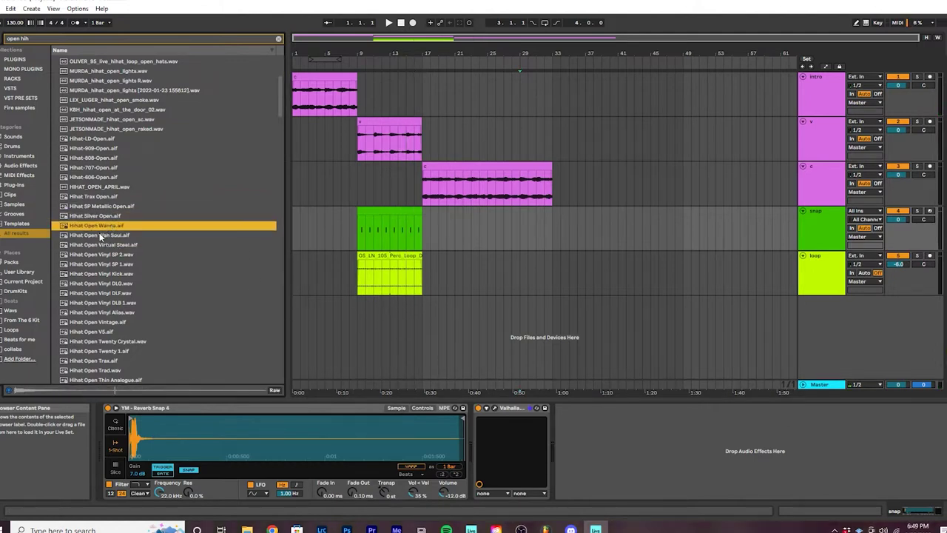
Step: Search for "white noise" and preview Cymatics - White Noise Up 4, Sweep White Noise Fall.wav and Riser White Noise.wav
key("ctrl+f")
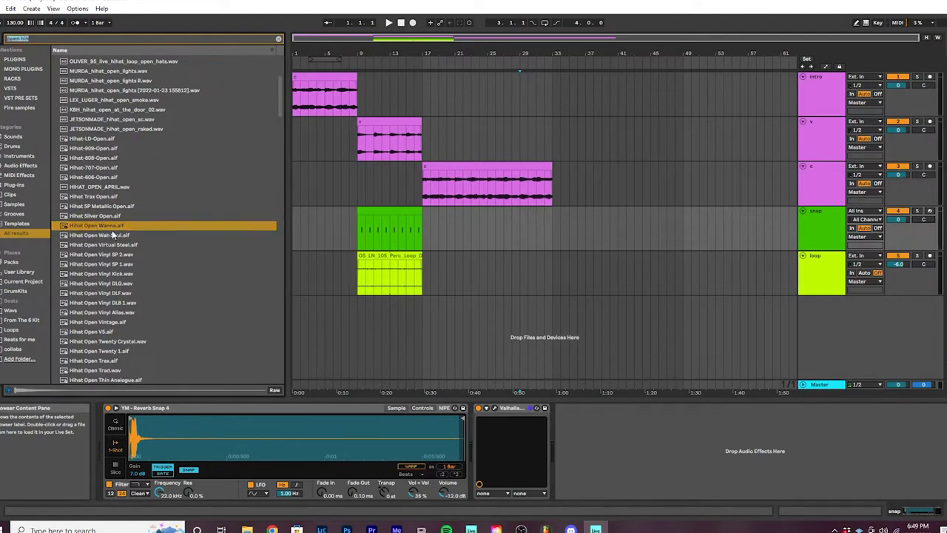
type("noo")
key("BackSpace")
key("BackSpace")
key("BackSpace")
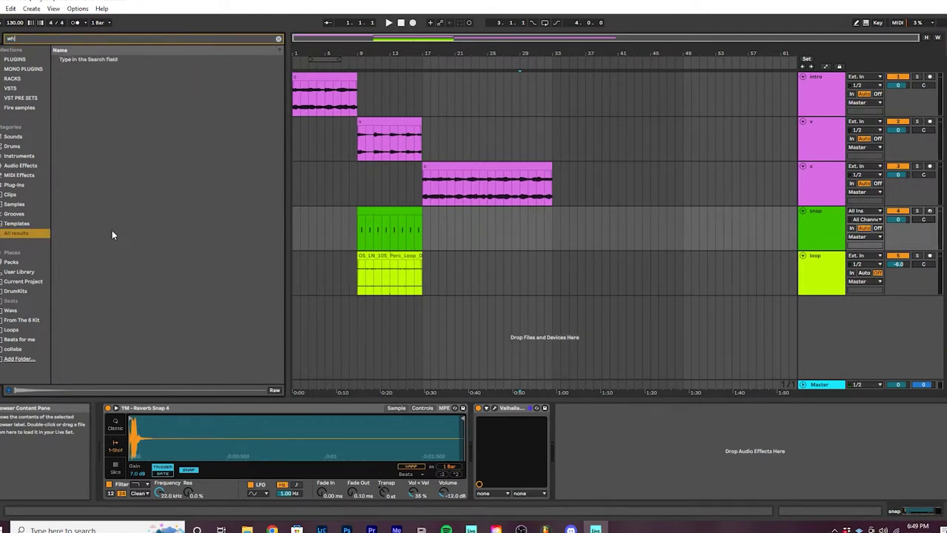
type("white noise")
left_click(108, 107)
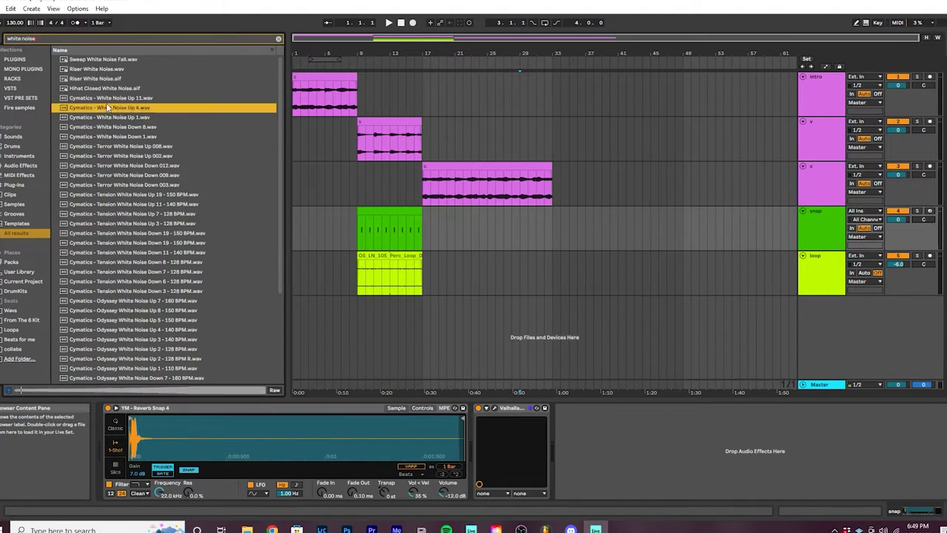
left_click(103, 88)
left_click(105, 63)
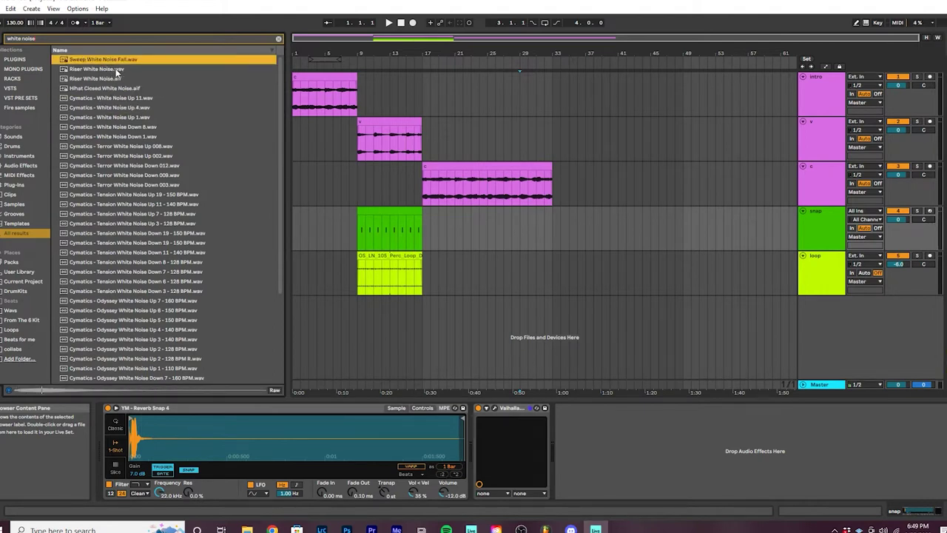
left_click(117, 69)
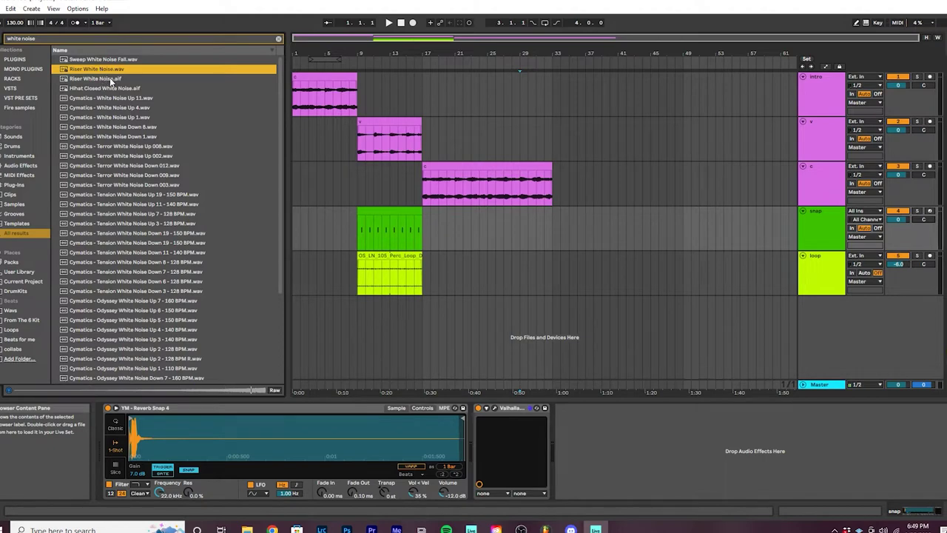
Step: Place Riser White Noise.aif on a new audio track ending at bar 17, trimmed to start at 16.3
left_click(107, 80)
mouse_move(106, 77)
left_mouse_down()
mouse_move(255, 175)
mouse_move(414, 315)
left_mouse_up()
double_click(414, 318)
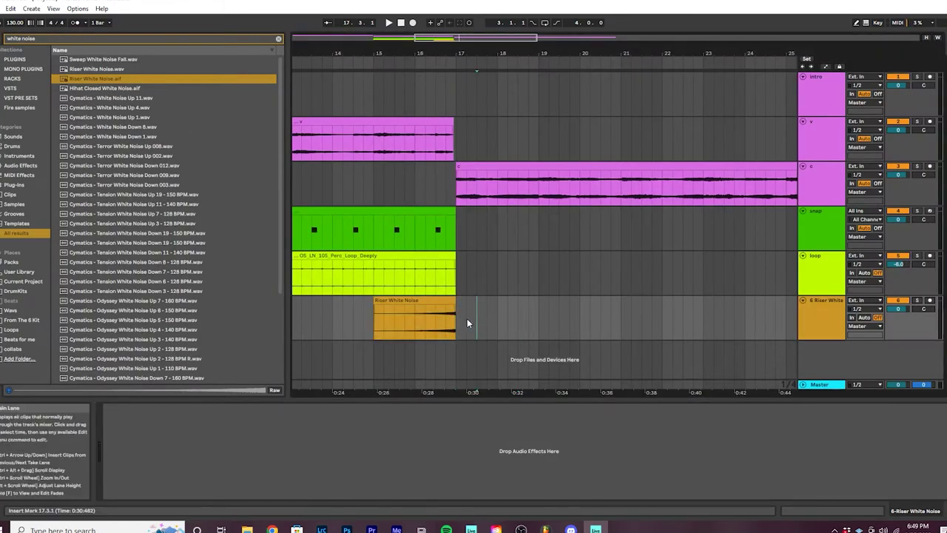
mouse_move(416, 316)
left_mouse_down()
mouse_move(306, 327)
mouse_move(401, 320)
left_mouse_up()
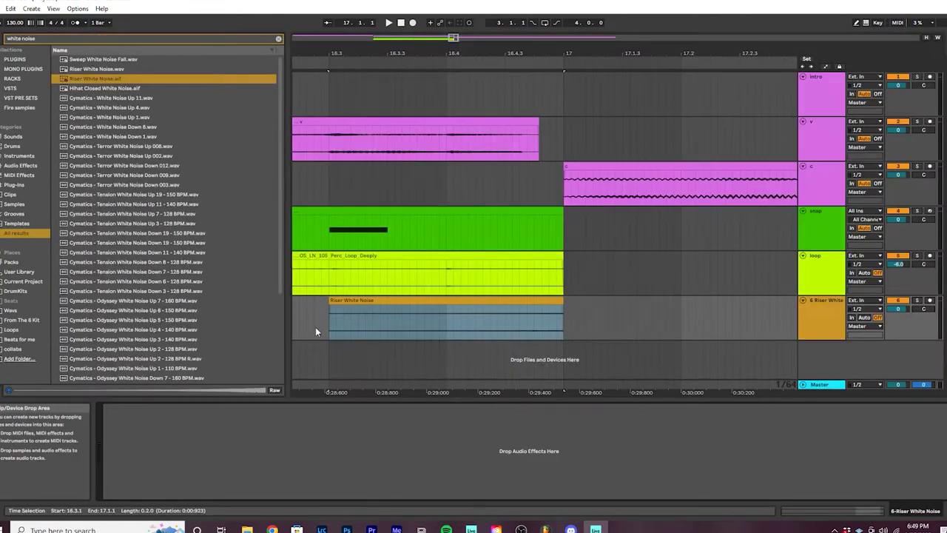
Step: Play from just before the white noise riser and stretch its fade-in across nearly the whole clip
left_click(315, 326)
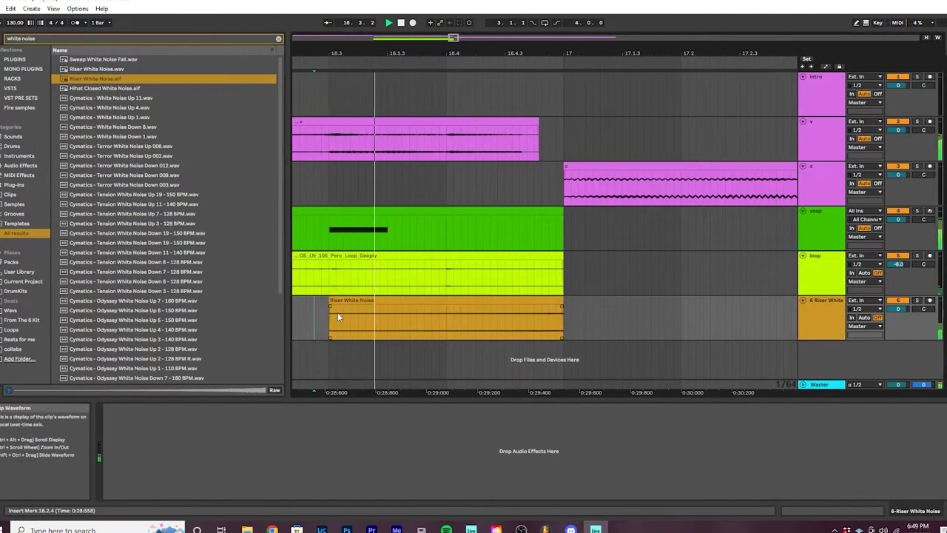
key("space")
left_click_drag(331, 307, 546, 310)
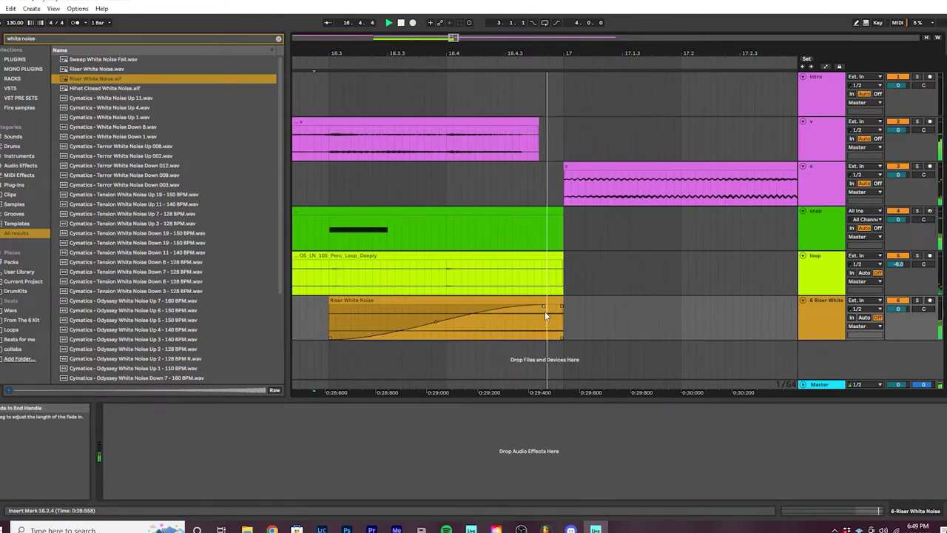
Step: Rename the white noise track as "riser"
scroll(795, 327, "down", 3)
left_click(807, 309)
key("ctrl+r")
type("riser")
key("Return")
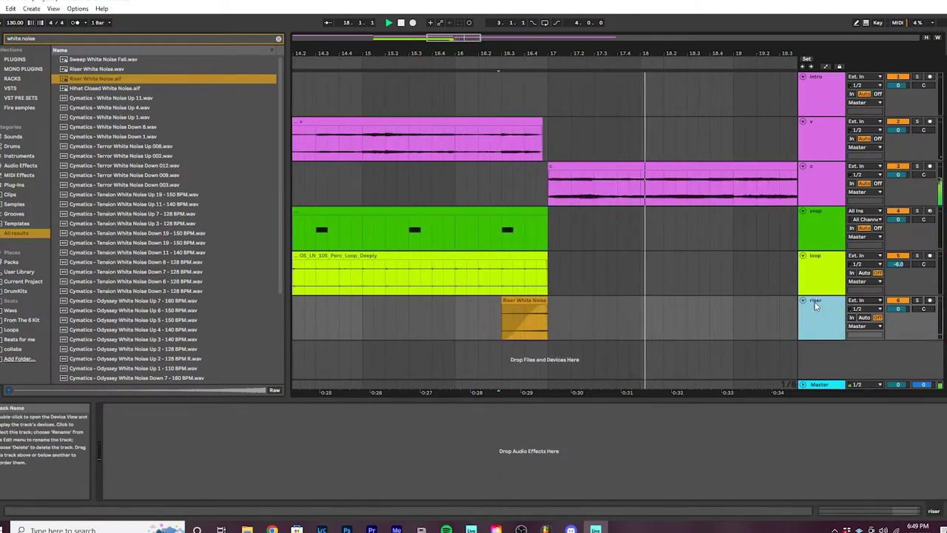
Step: Clear the sample search and play the arrangement from bar 14 to check the riser transition
scroll(569, 310, "down", 3)
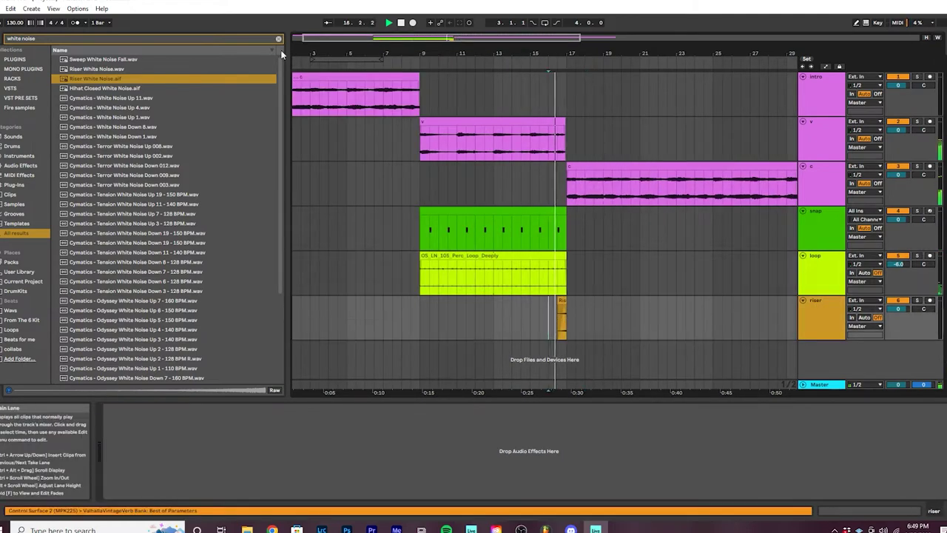
left_click(278, 37)
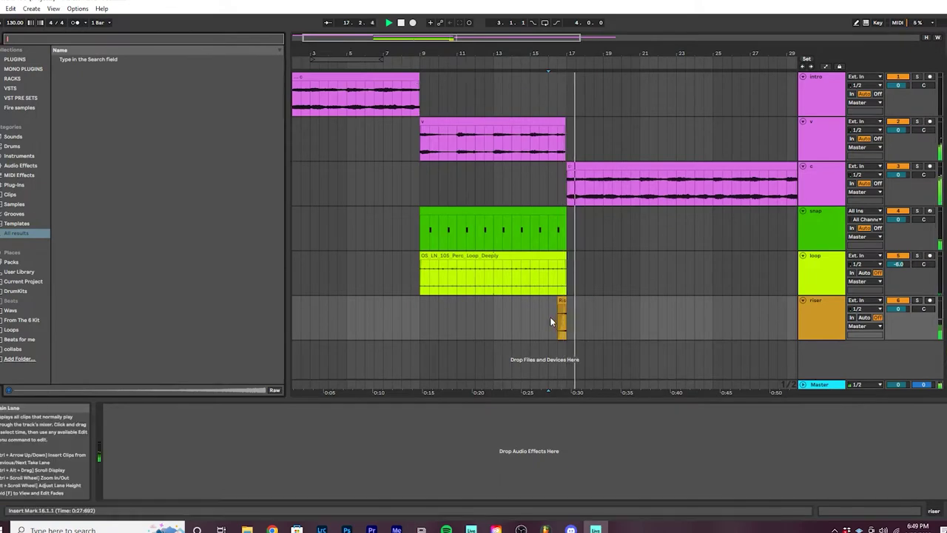
left_click(514, 307)
scroll(539, 240, "down", 3)
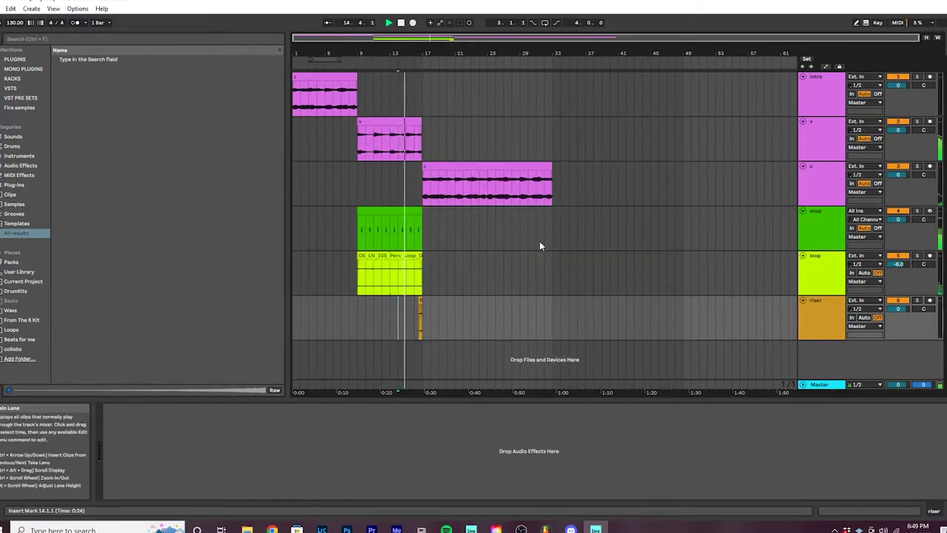
Step: Lower the snap track's volume to -3.0 dB and play the transition from bar 16
left_click(808, 212)
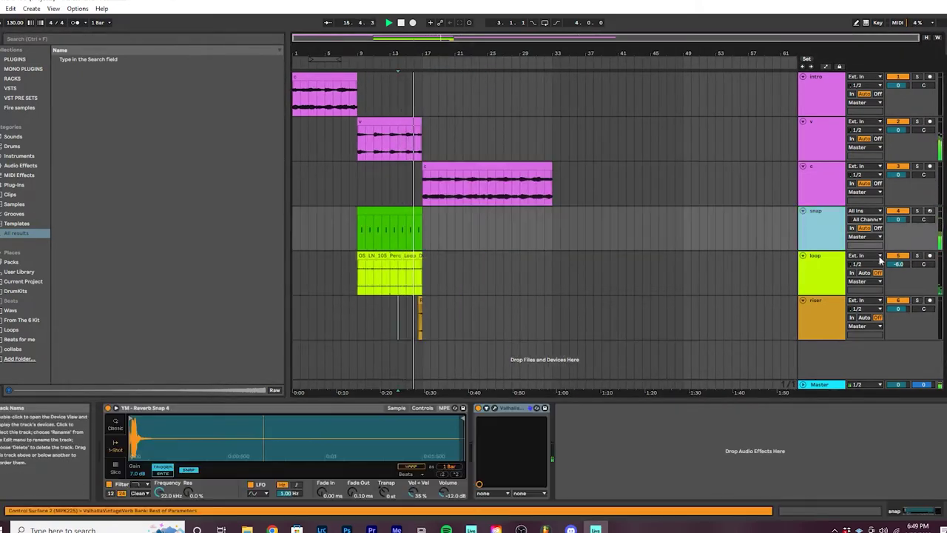
left_click_drag(898, 219, 898, 228)
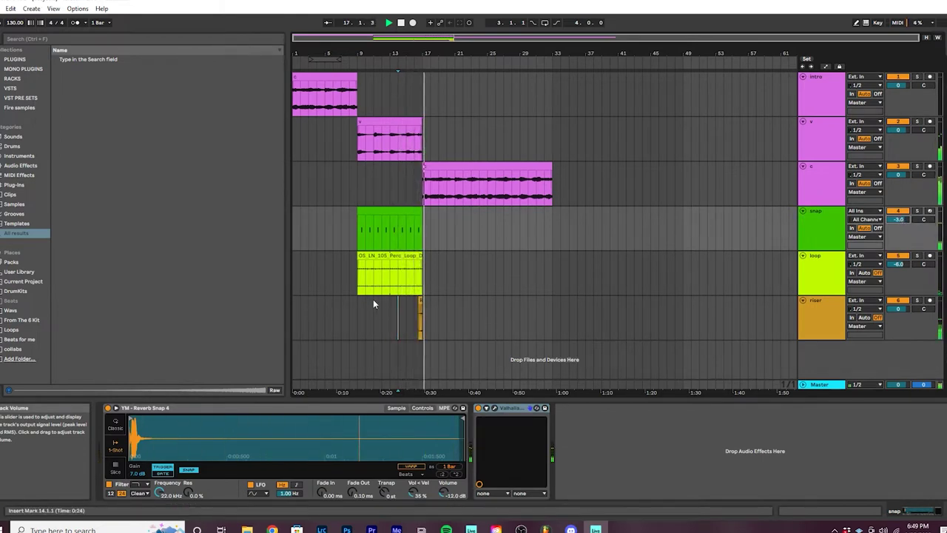
left_click(411, 312)
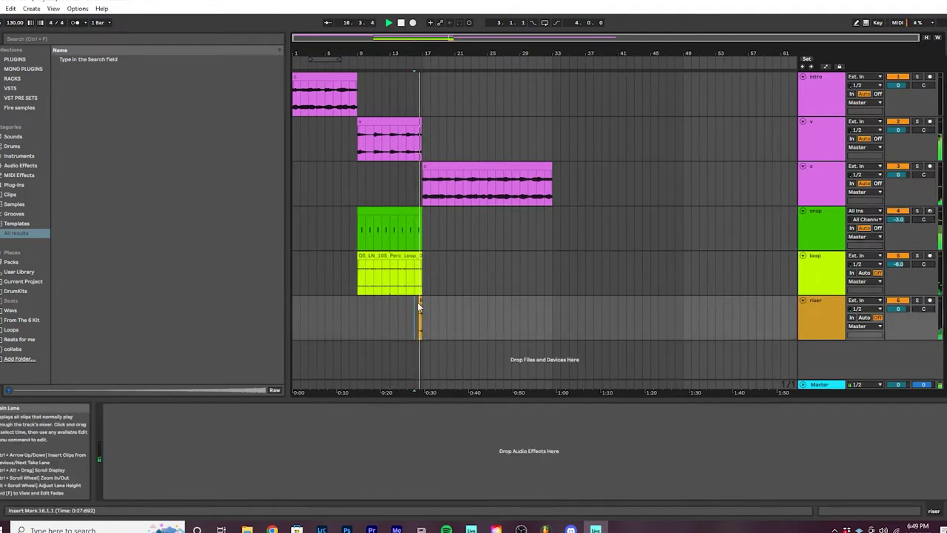
Step: Search the browser for "eq" and add EQ Eight to the riser track
left_click(826, 314)
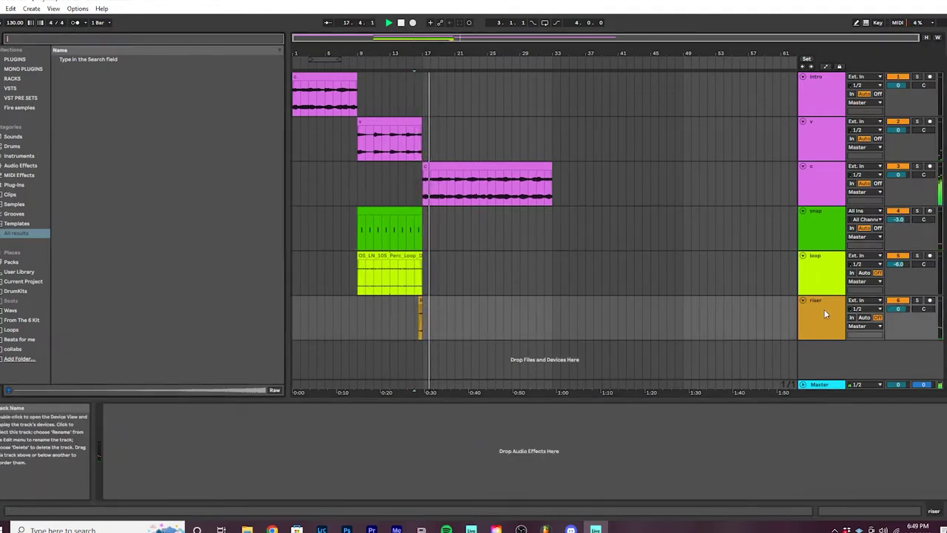
type("eq")
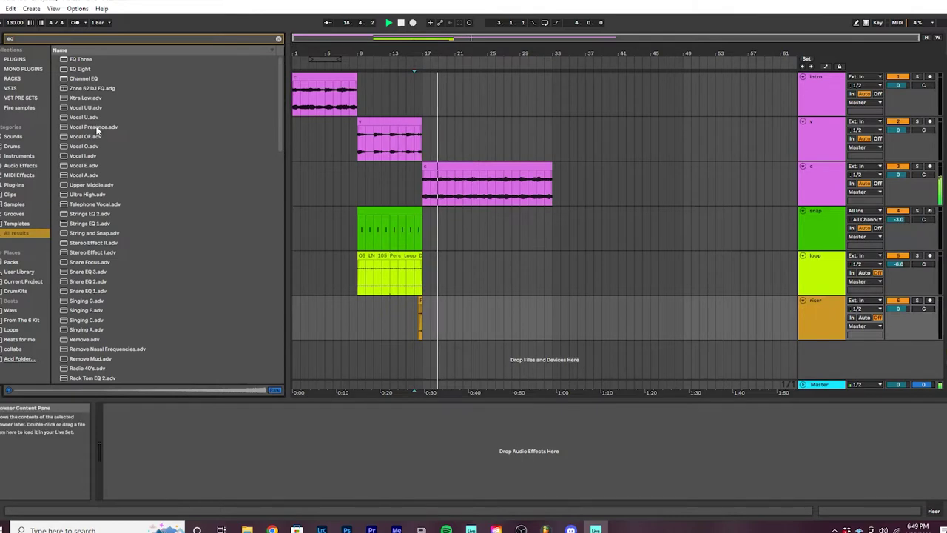
left_click(86, 72)
left_click_drag(86, 73, 421, 444)
Step: Set EQ Eight's first band to a low cut at 347 Hz and raise its output gain to 3.00 dB
right_click(165, 408)
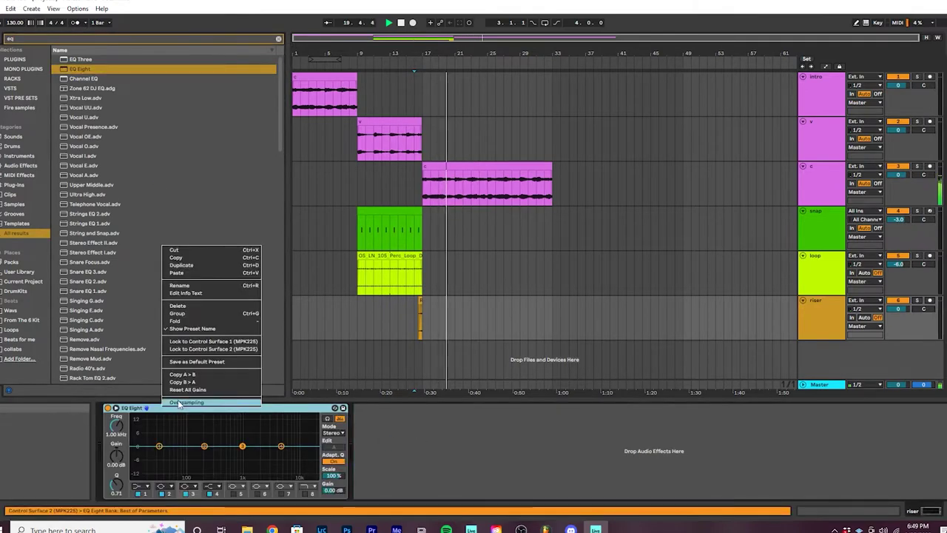
left_click(175, 466)
key("space")
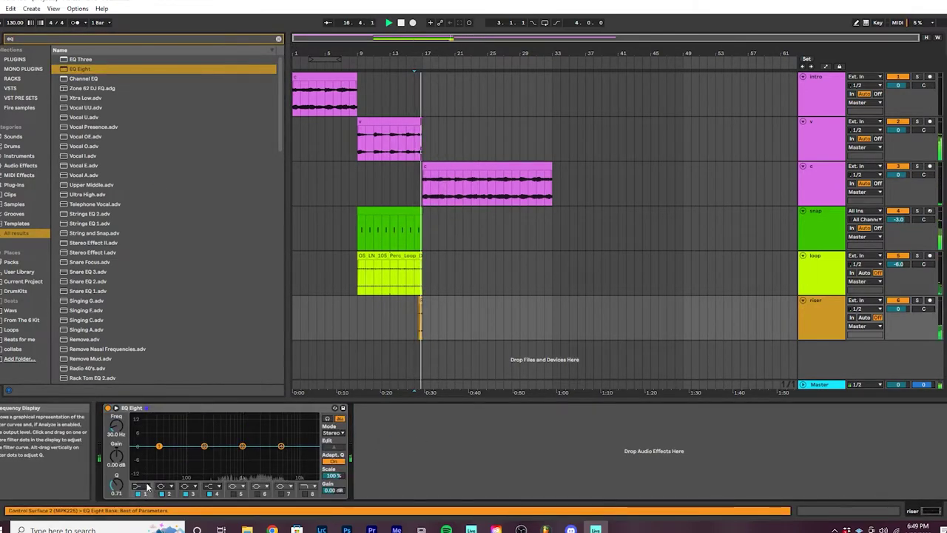
left_click_drag(159, 447, 195, 453)
left_click_drag(332, 490, 332, 479)
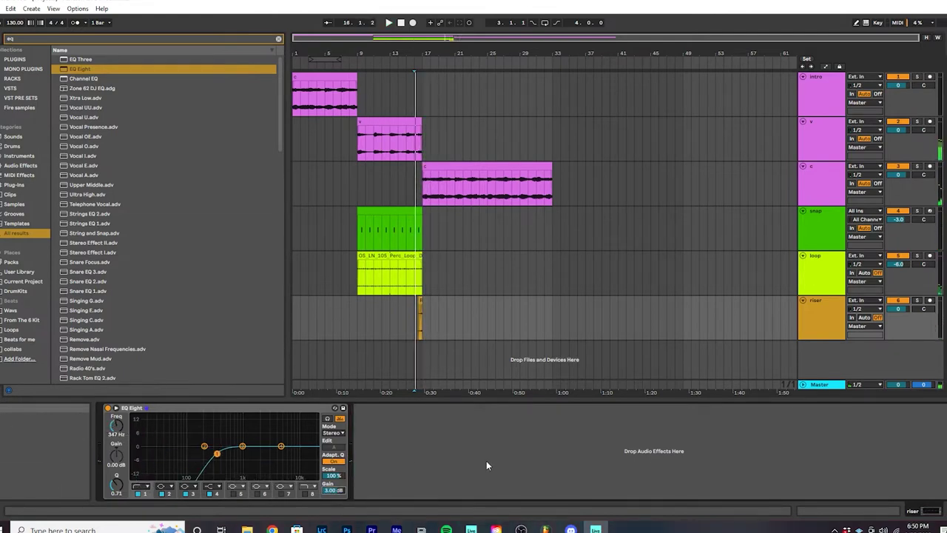
Step: Insert a new MIDI track below the riser track and search the sample library for "rim"
left_click(821, 325)
right_click(816, 358)
left_click(843, 368)
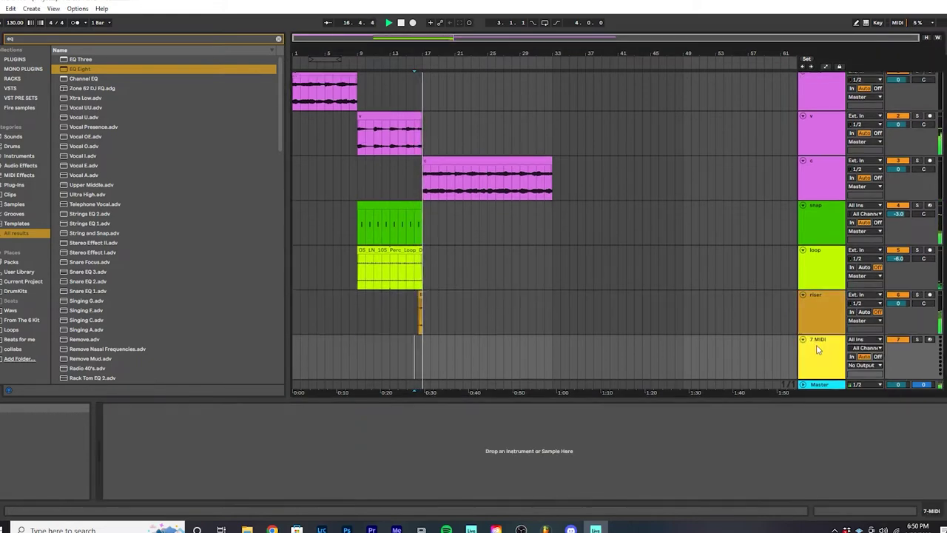
key("ctrl+f")
type("rim")
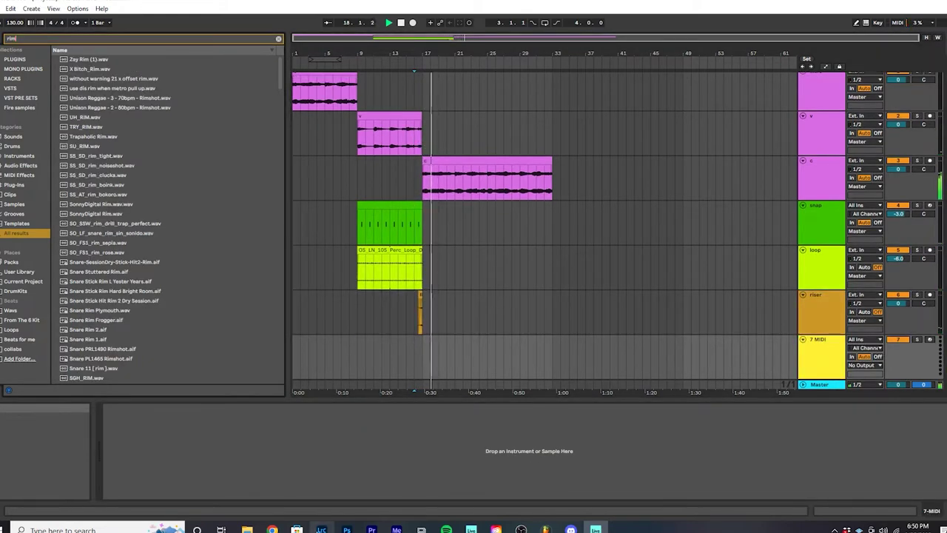
Step: Audition rim samples and load SO_SSW_rim_drill_trap_perfect.wav onto the new MIDI track in 1-Shot mode
left_click(133, 224)
left_click(127, 204)
left_click(130, 214)
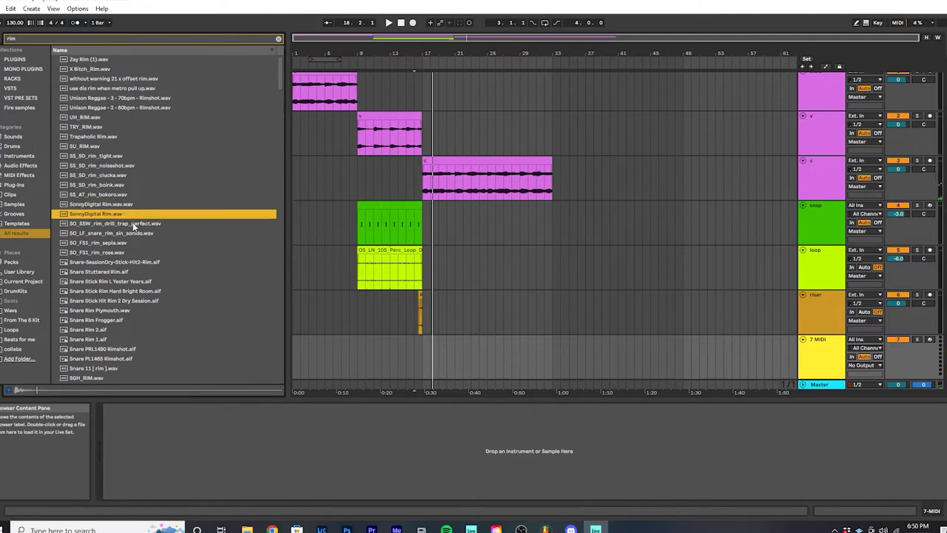
left_click(135, 224)
double_click(140, 224)
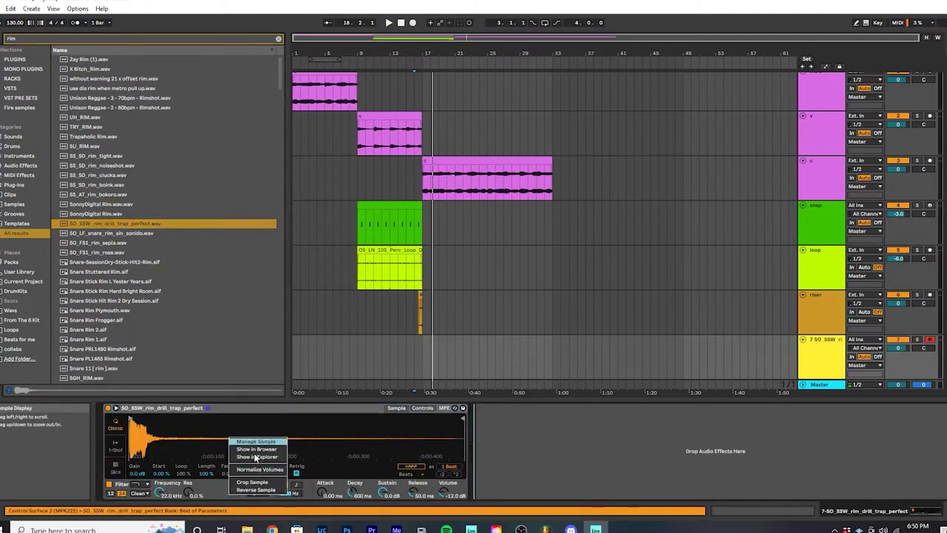
left_click(116, 447)
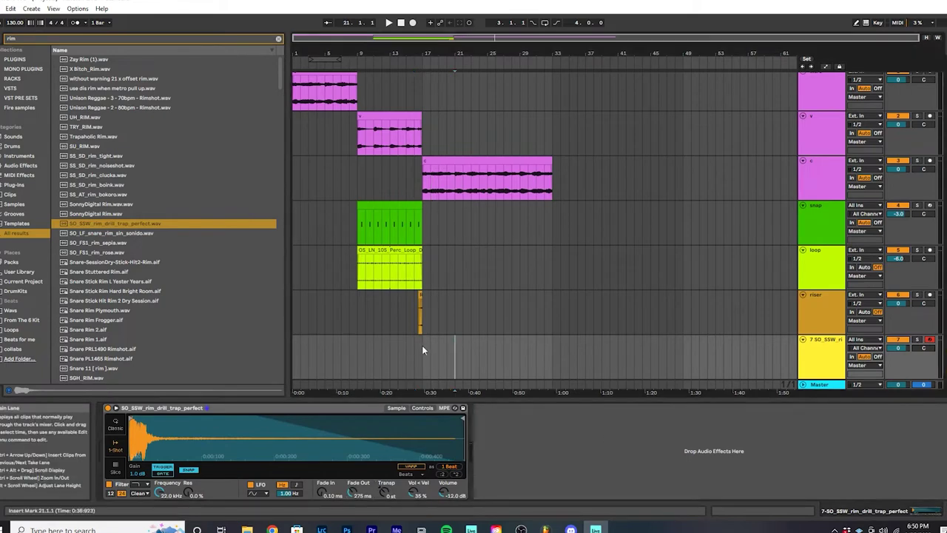
Step: Rename the rimshot sampler's track as "rim"
scroll(439, 338, "up", 4)
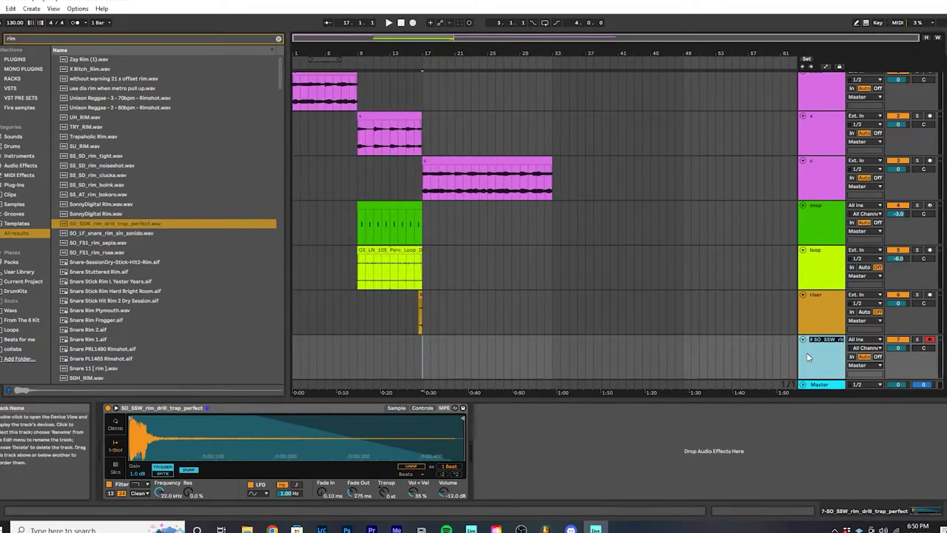
type("rim")
key("Return")
key("ctrl+a")
Step: Copy the snap MIDI clip onto the rim track at bar 17 and colour the copy red
left_click(497, 310)
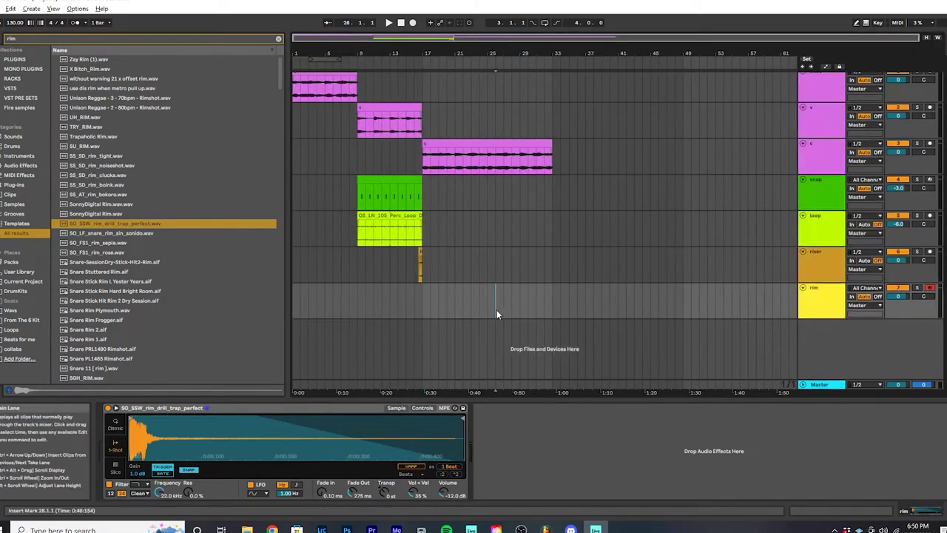
key("Delete")
left_click(385, 183)
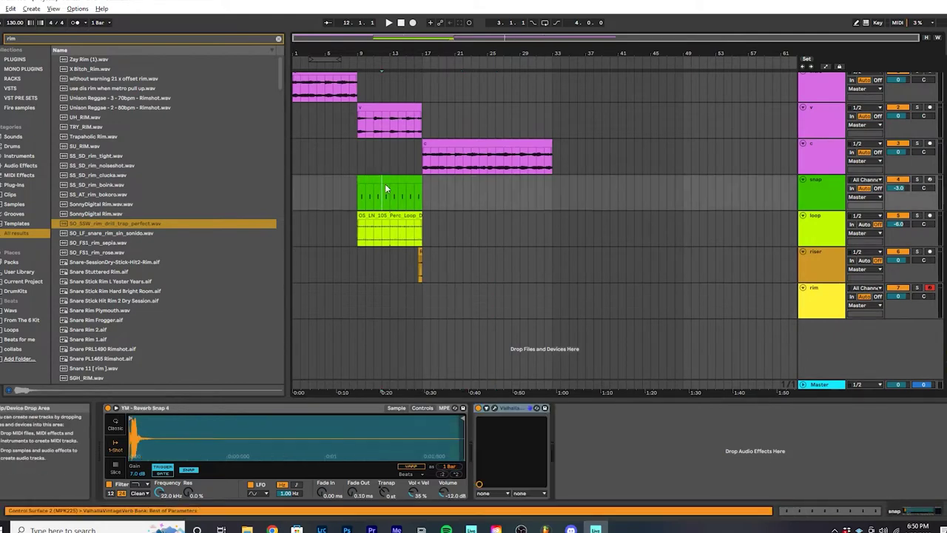
left_click(423, 294)
key("ctrl+v")
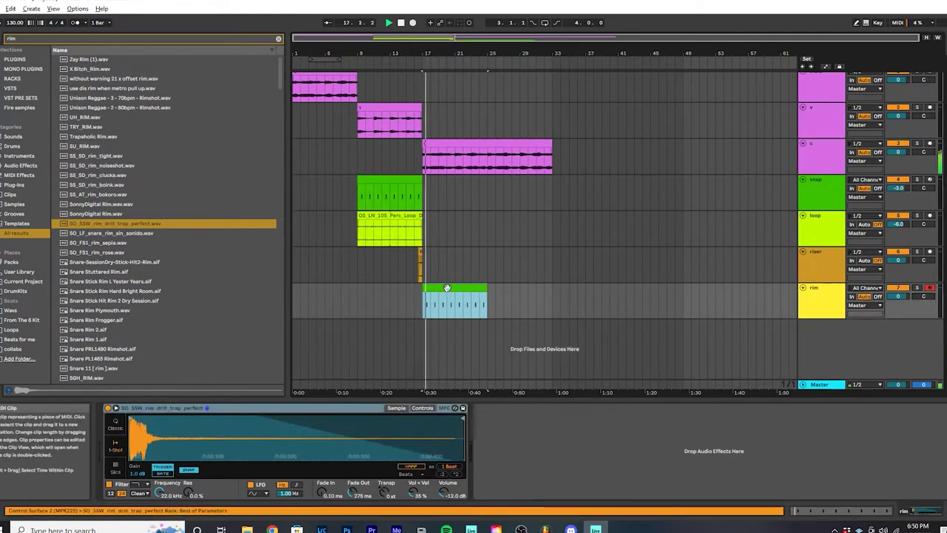
right_click(447, 287)
left_click(460, 465)
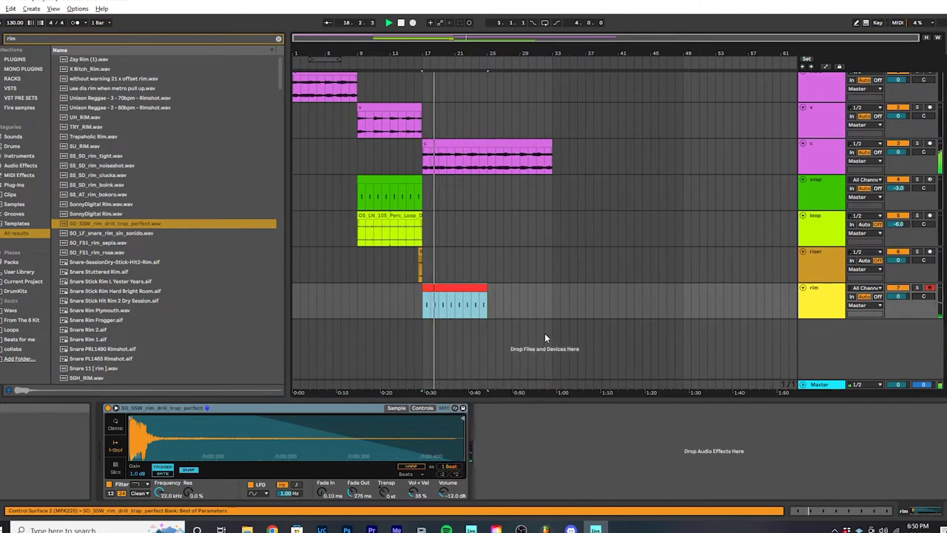
Step: Insert another MIDI track below the rim track and copy the snap track's ValhallaVintageVerb onto the rim track
key("ctrl+shift+t")
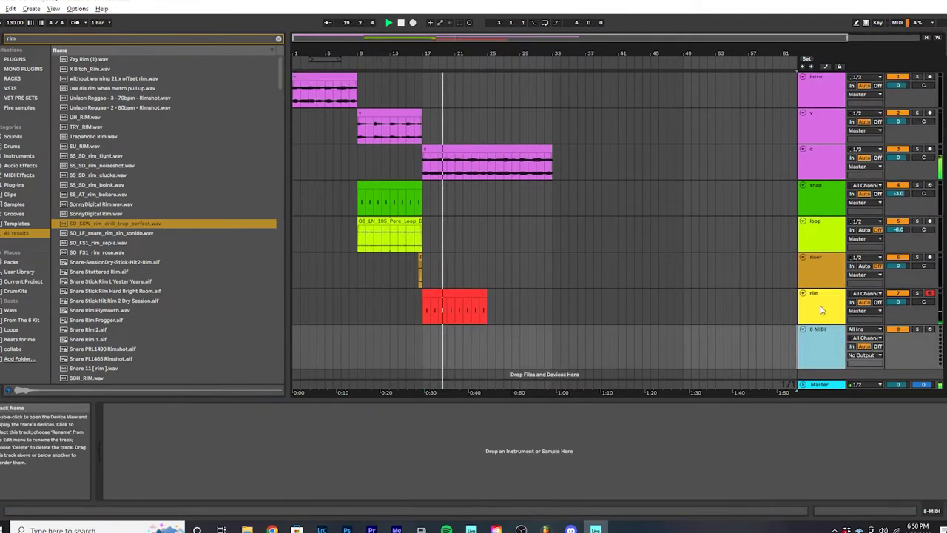
left_click(822, 202)
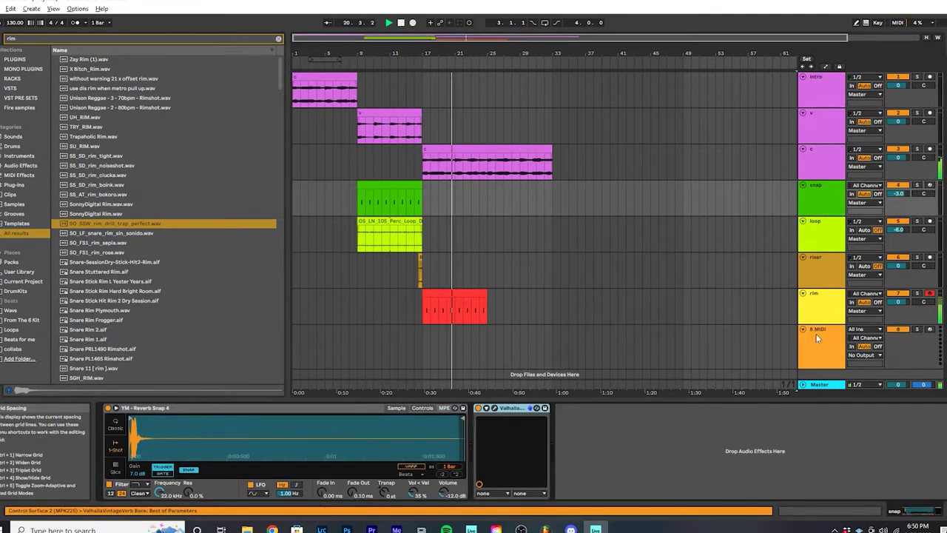
key("Down")
key("Down")
key("Down")
Step: Set the rim track's ValhallaVintageVerb to 8.8 % mix and 1.99 s decay
left_click(494, 407)
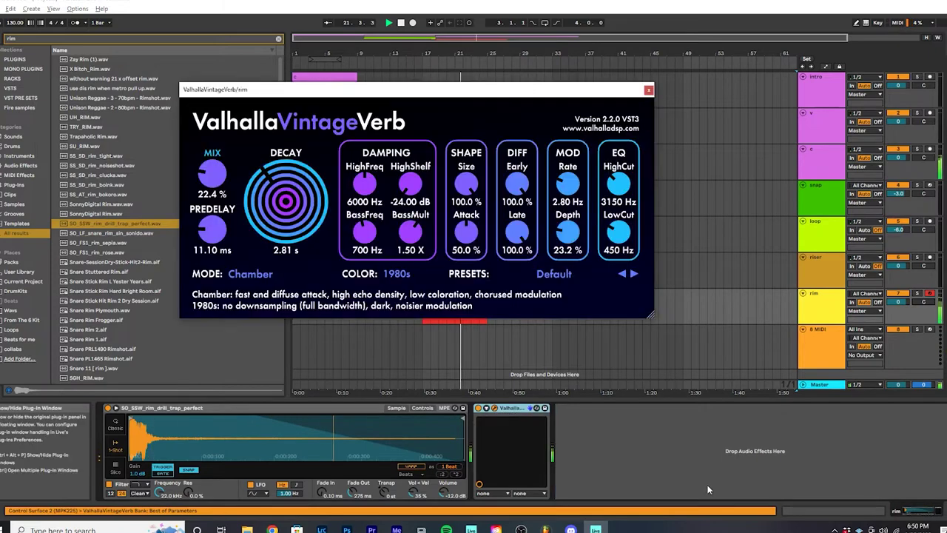
left_click_drag(280, 219, 274, 215)
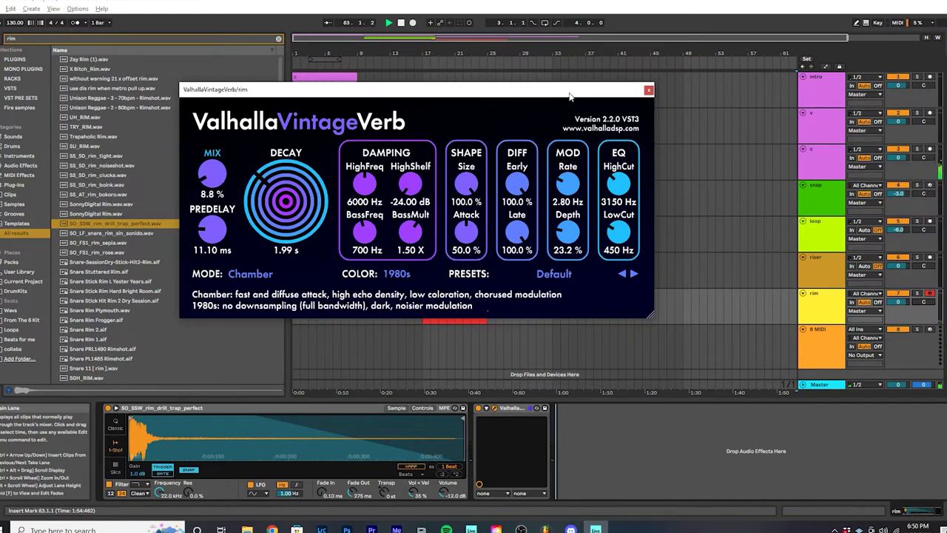
left_click(649, 91)
Step: Search the sample library for "hh" with the empty MIDI track selected and audition several hi-hats
left_click(816, 341)
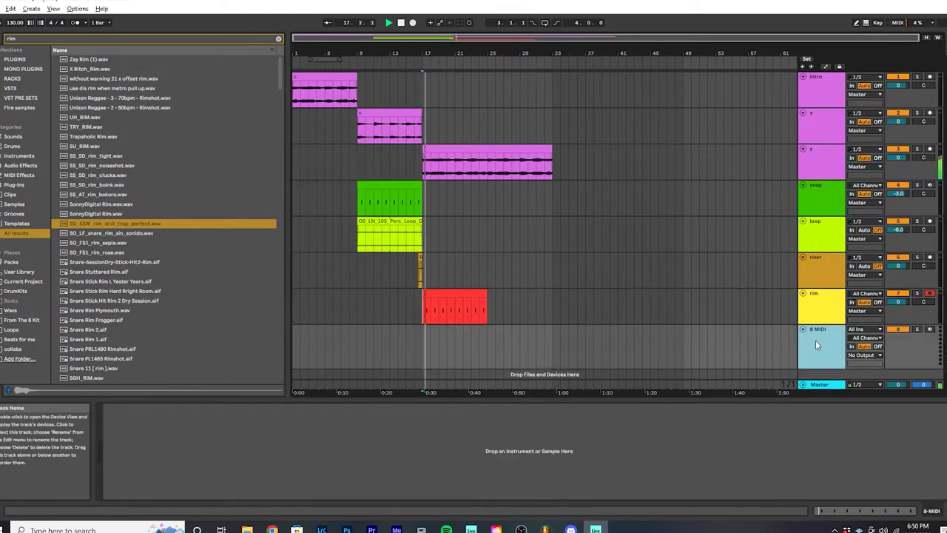
key("ctrl+f")
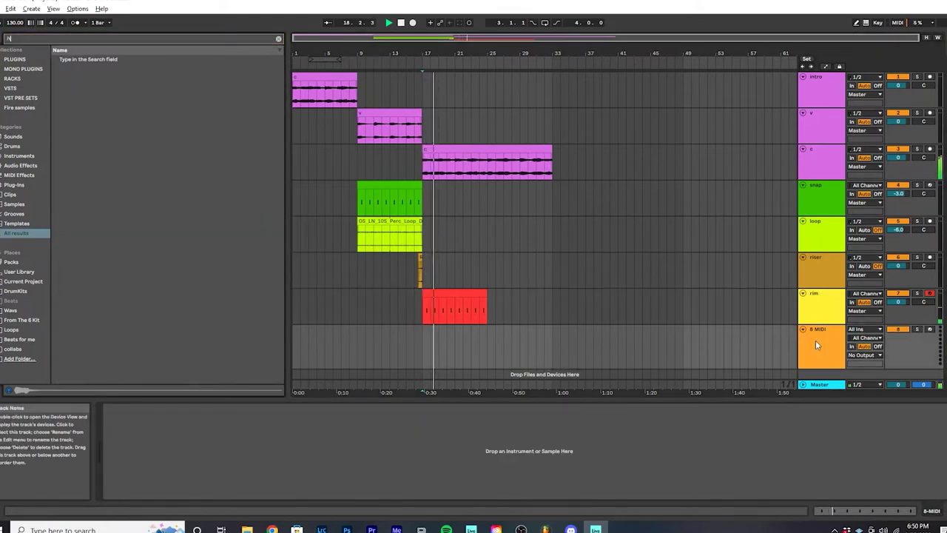
type("hh")
left_click(98, 175)
left_click(100, 165)
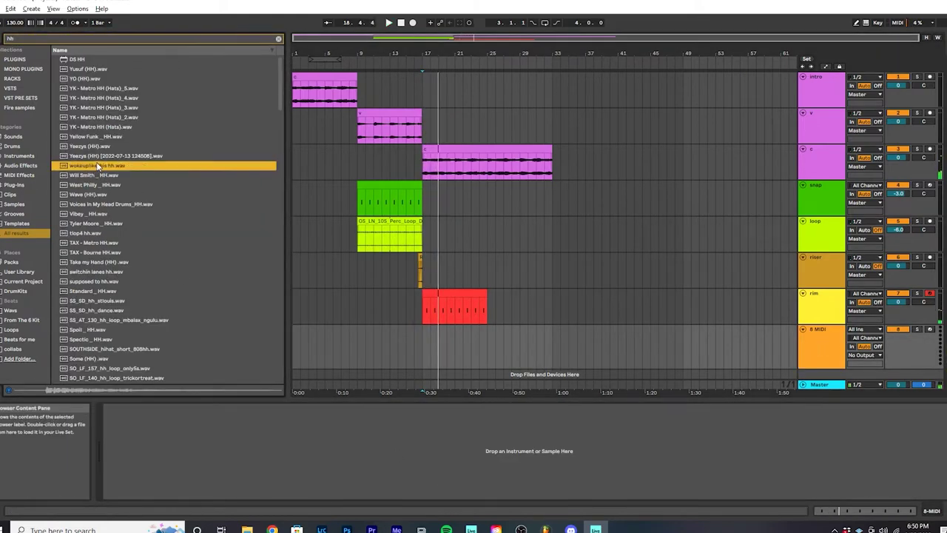
left_click(102, 156)
left_click(101, 147)
left_click(108, 135)
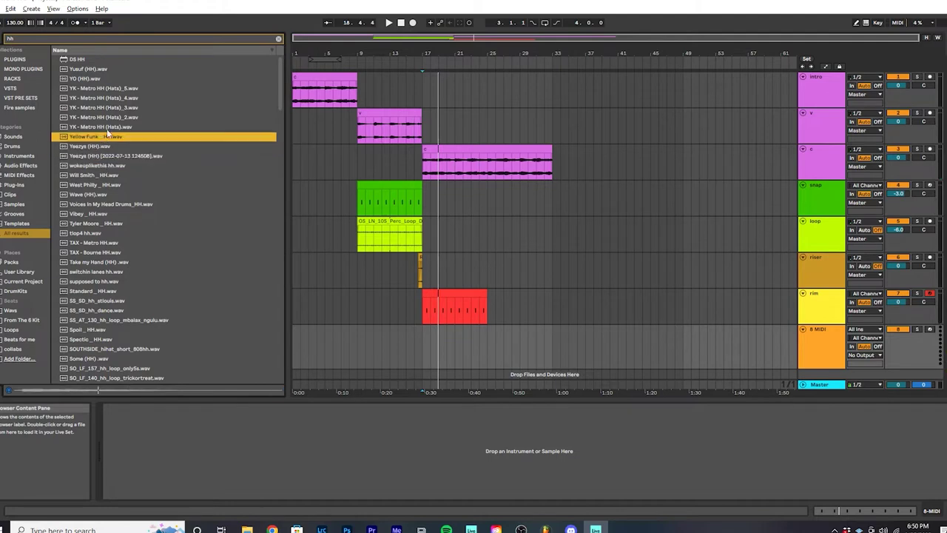
Step: Compare the topmost hi-hat samples and load YK - Metro HH (Hats)_5.wav onto the empty MIDI track
left_click(97, 89)
left_click(97, 79)
left_click(96, 88)
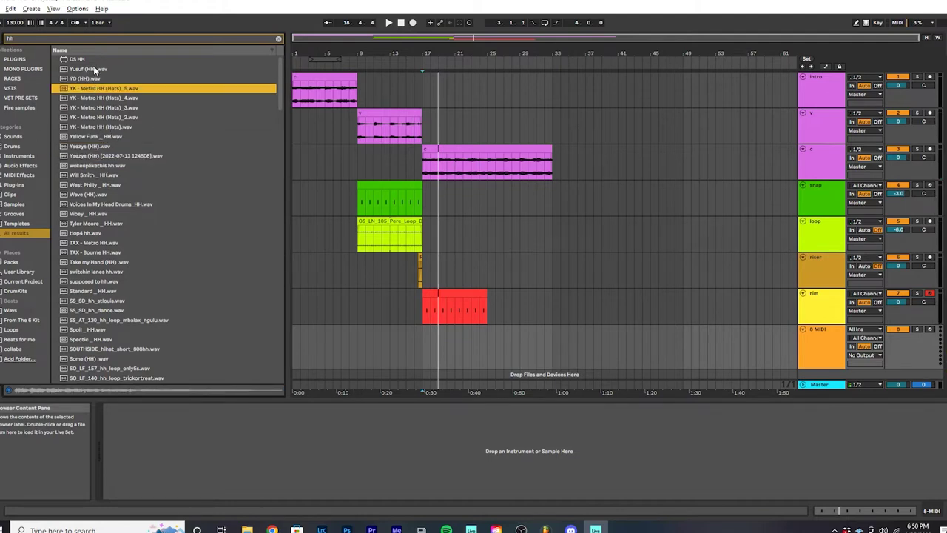
left_click(94, 69)
left_click(97, 88)
left_click_drag(100, 88, 575, 470)
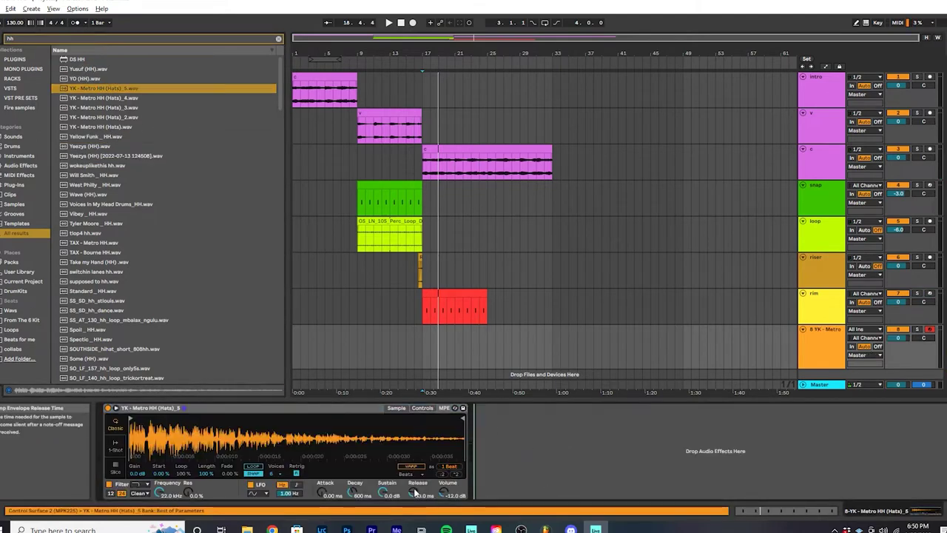
Step: Create a four-bar MIDI clip at bar 17 on the hi-hat track and start playback with its note editor open
left_click(410, 345)
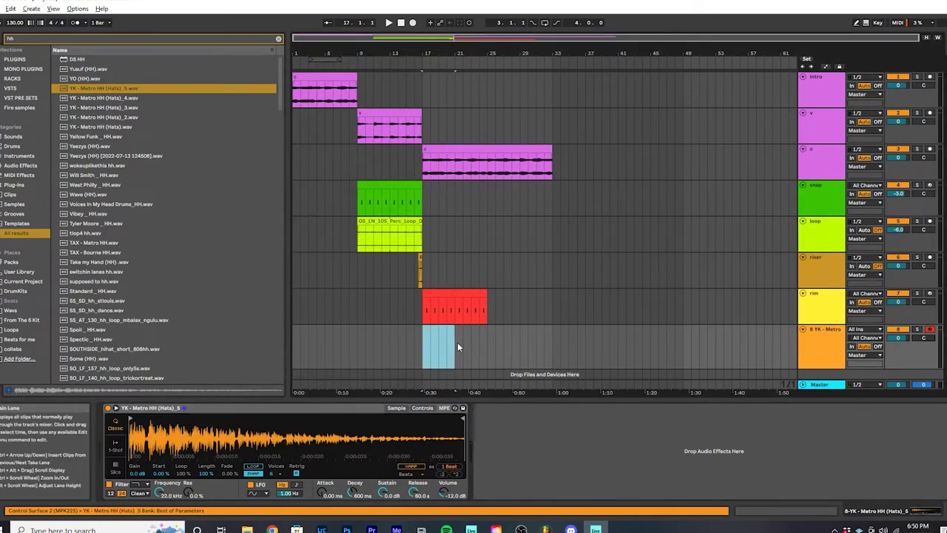
double_click(457, 342)
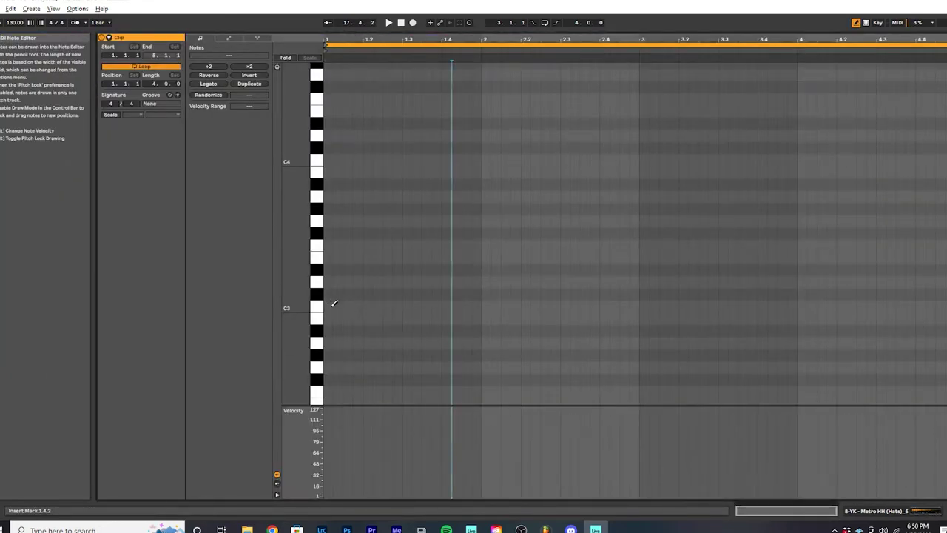
key("space")
Step: Draw eight eighth-note hi-hats on C3 across the clip's first bar and duplicate them into the second bar
left_click_drag(333, 303, 473, 303)
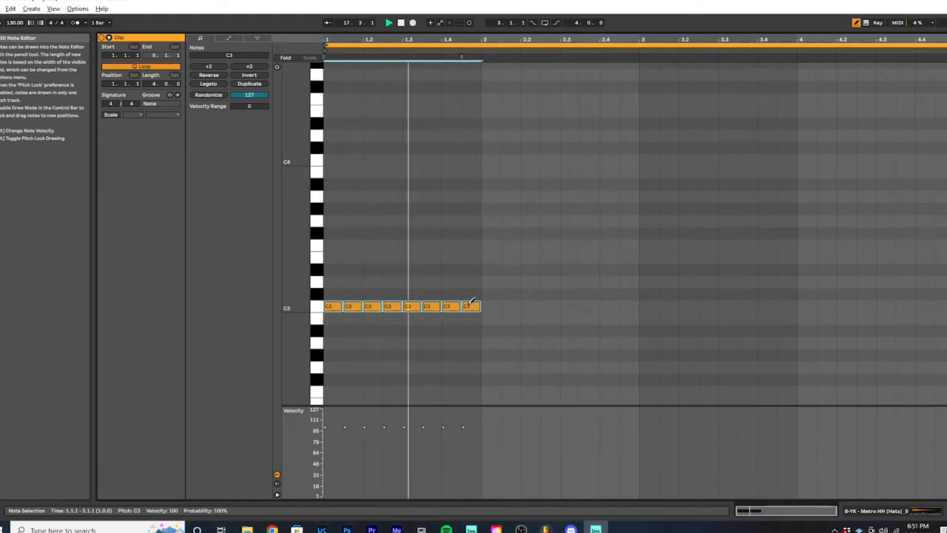
key("ctrl+d")
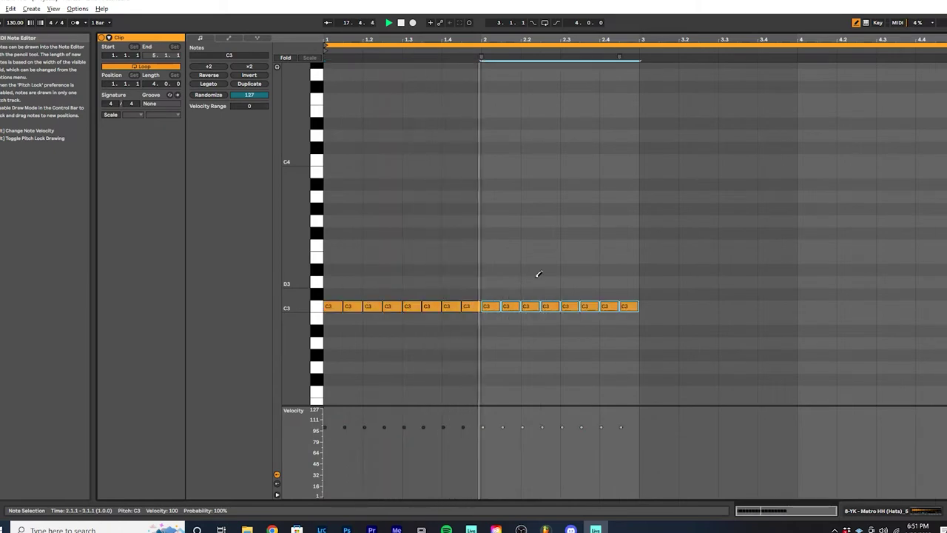
left_click(497, 279)
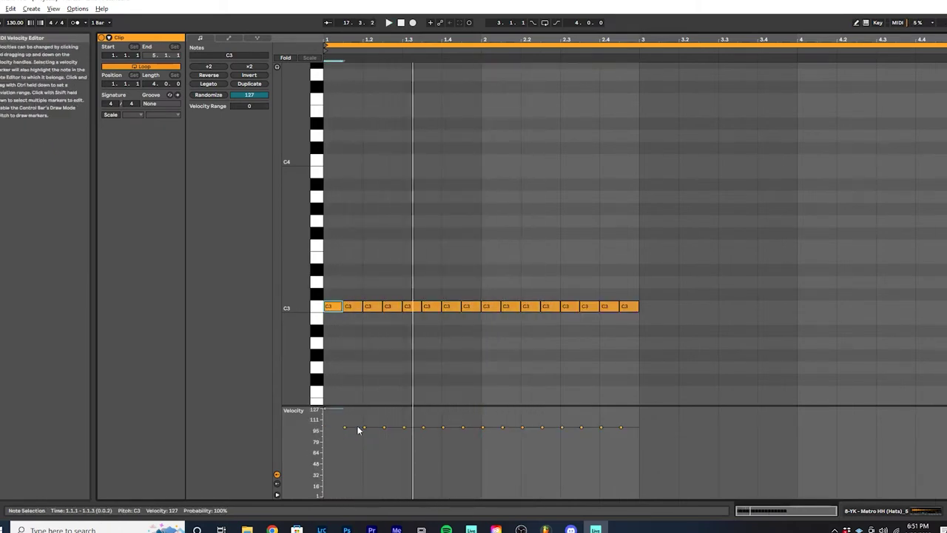
Step: Raise every other hi-hat in the first bar to velocity 127 and replace the second bar with a duplicate of the first
left_click_drag(323, 427, 405, 409)
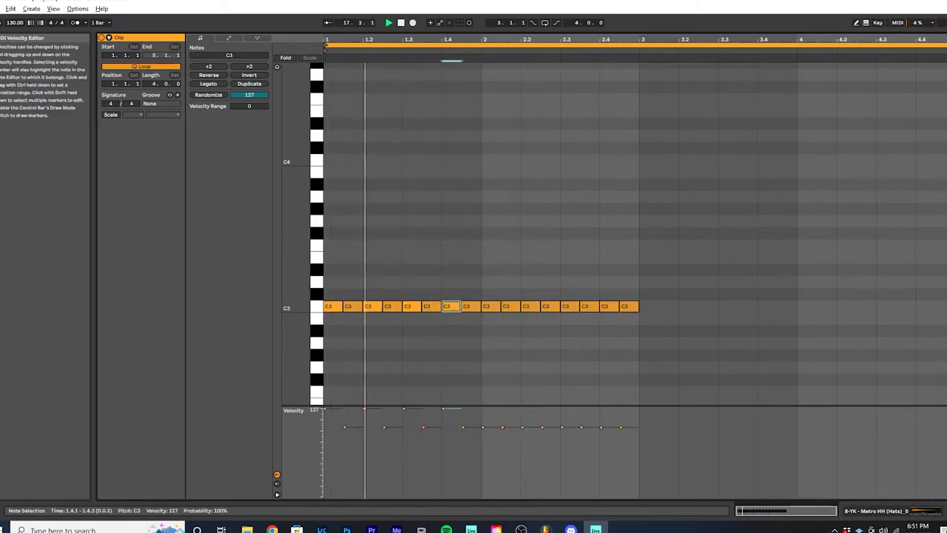
left_click_drag(493, 264, 801, 406)
key("Delete")
key("ctrl+a")
key("ctrl+d")
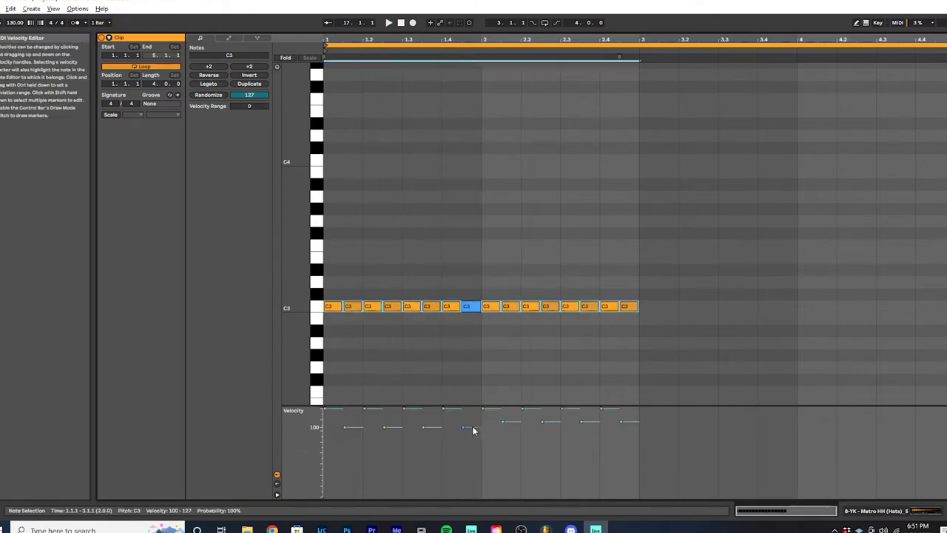
Step: Set the softer hi-hats to velocity 107 and give all selected hi-hats a velocity range of +8
left_click_drag(474, 430, 483, 428)
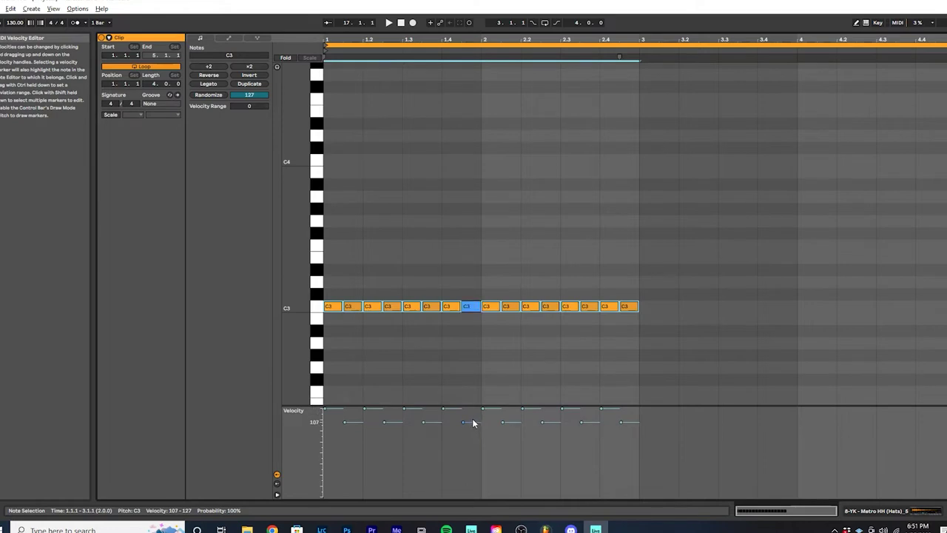
key("space")
left_click_drag(249, 106, 250, 109)
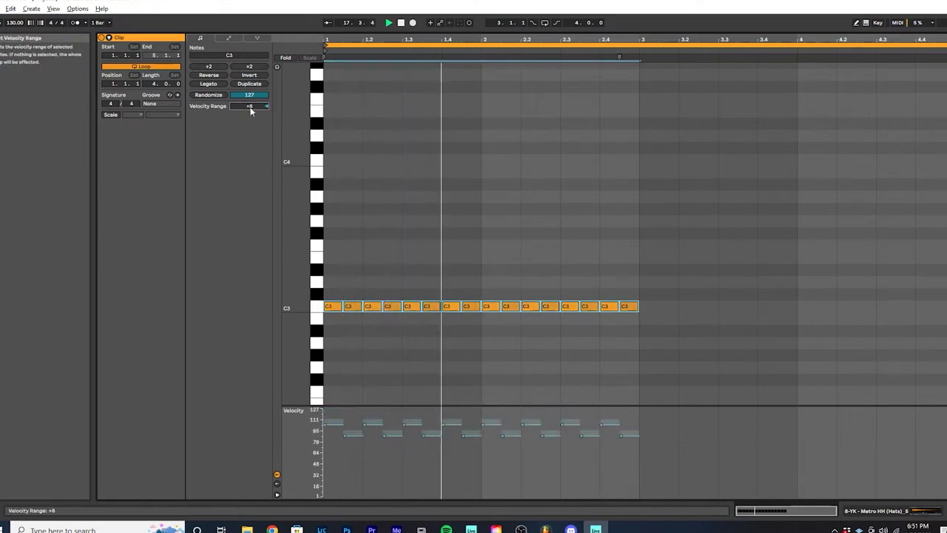
left_click(521, 211)
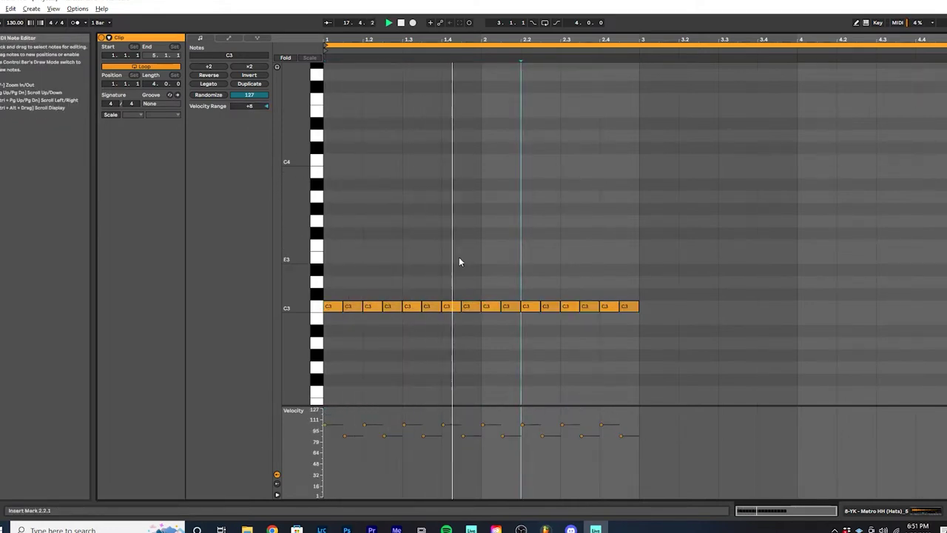
Step: Split the hi-hat at 2.3.3 with an extra short, low-velocity C3 note
key("b")
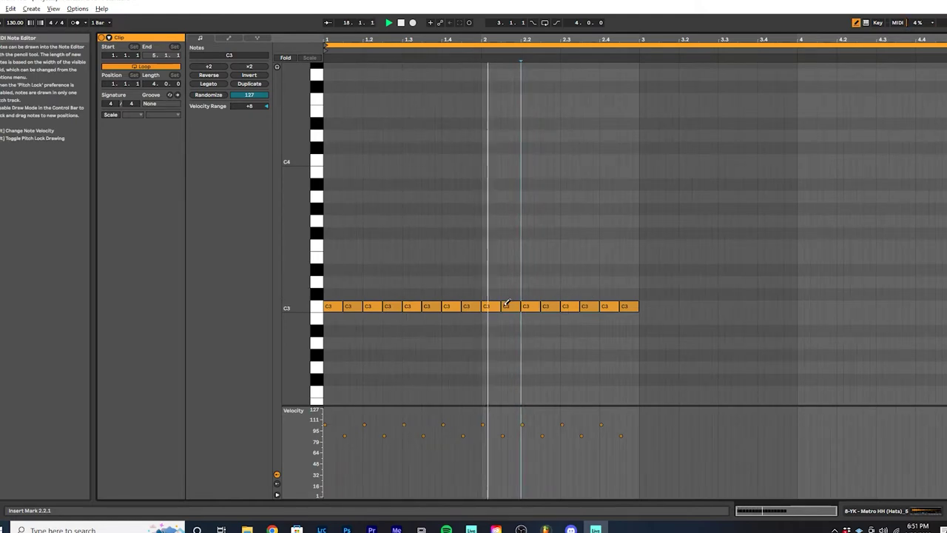
key("plus")
left_click(607, 305)
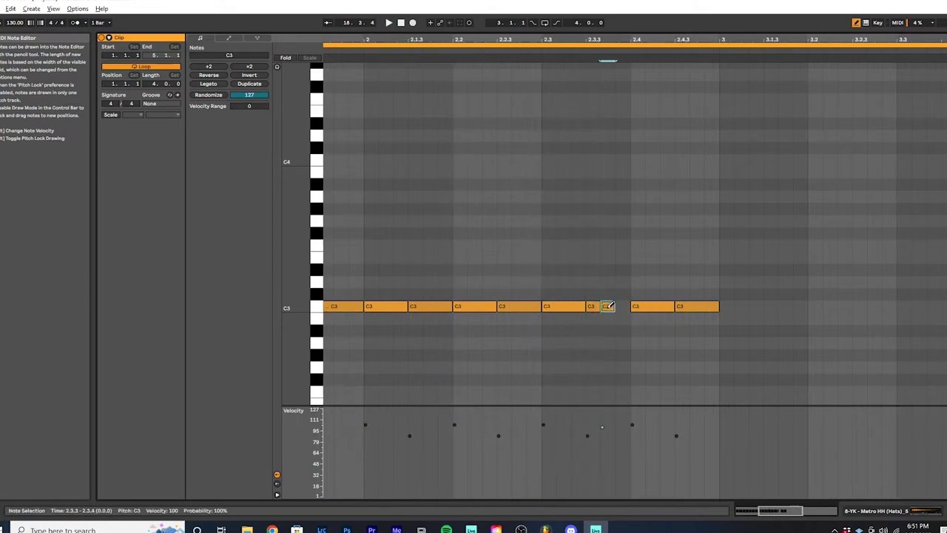
key("b")
left_click(625, 246)
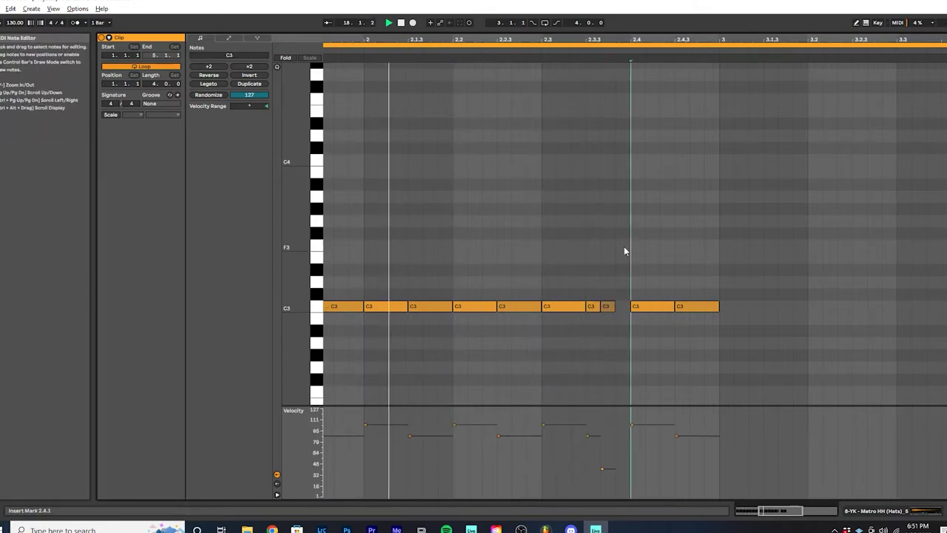
key("minus")
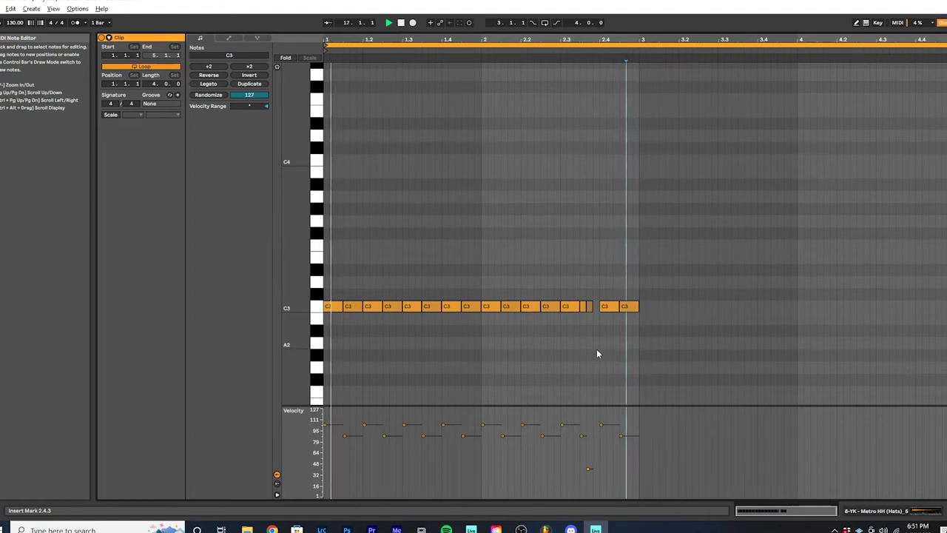
left_click(589, 469)
key("plus")
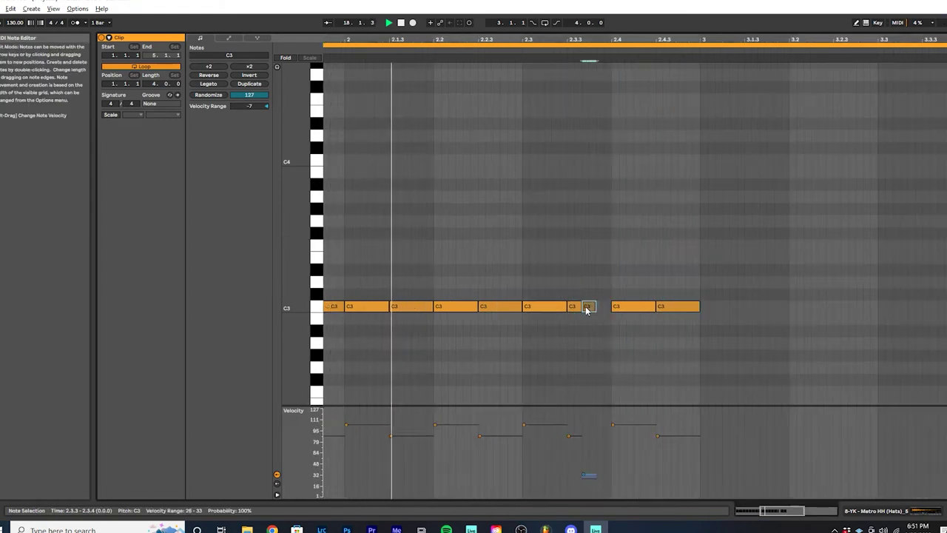
Step: Replace the extra hi-hat after 2.3.3 with a shorter C3 note on a finer grid, at a slightly reduced velocity
key("b")
key("space")
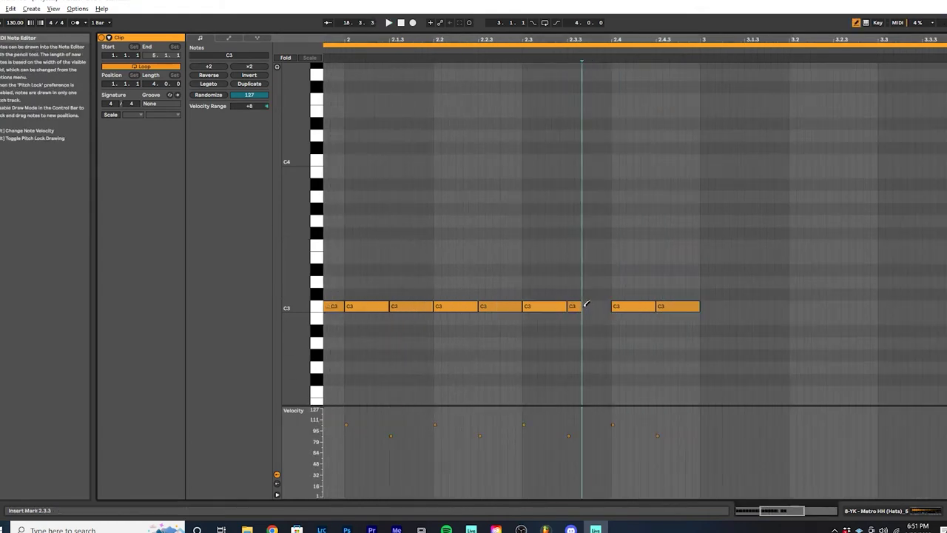
key("minus")
key("space")
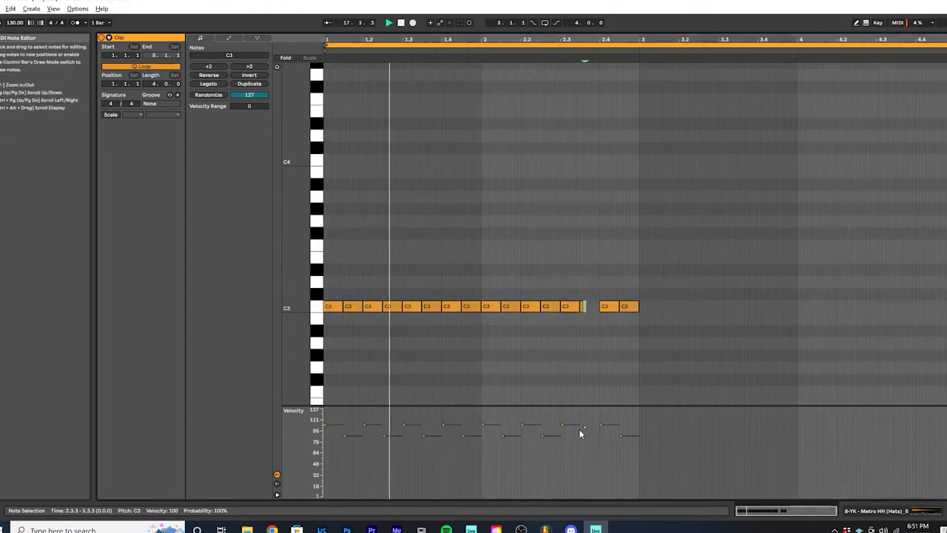
left_click(625, 252)
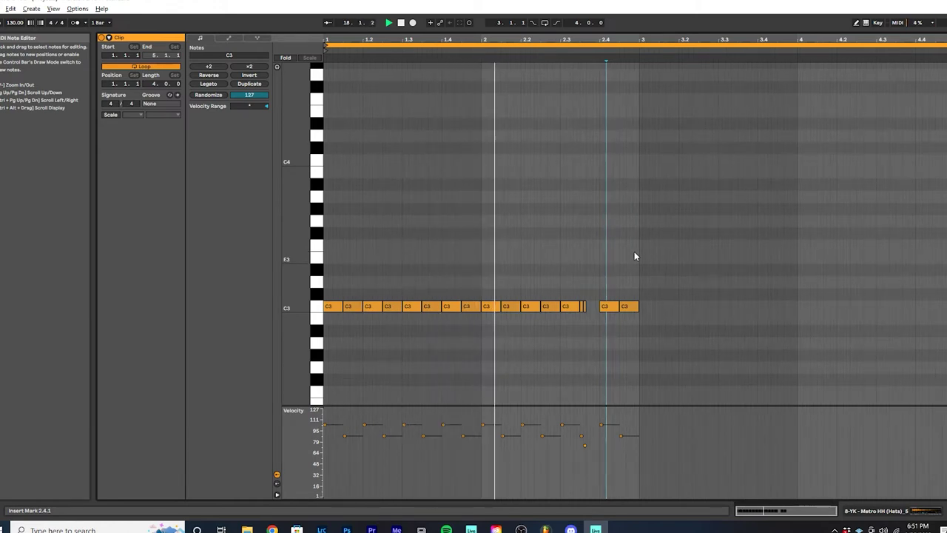
Step: Duplicate the two-bar hi-hat pattern into bars 3 and 4, and lower the note at 1.2.3 to B2
key("ctrl+d")
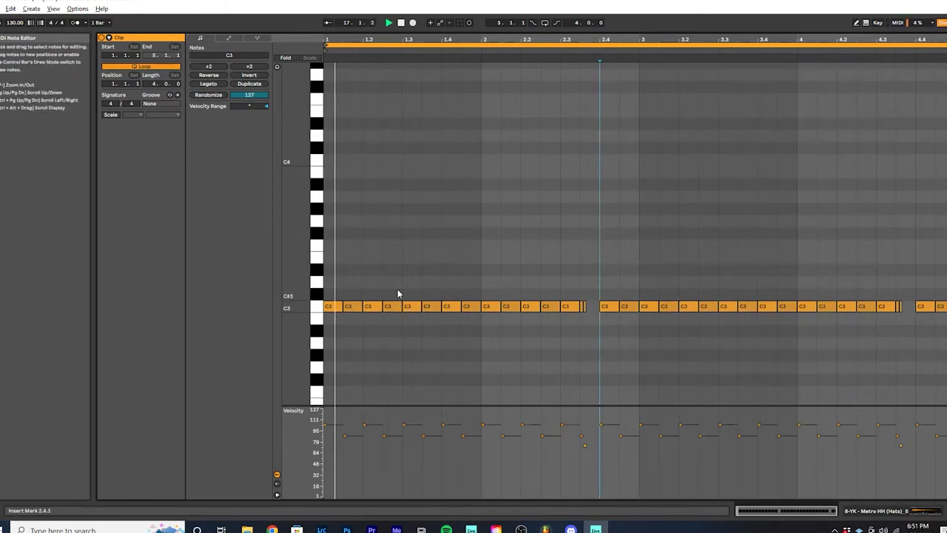
left_click(396, 309)
key("Down")
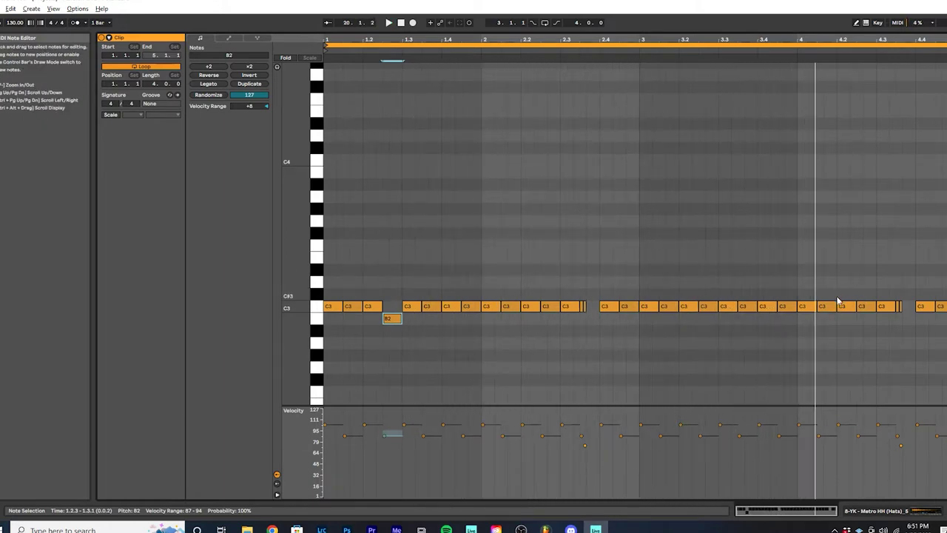
Step: Replace the hi-hats at 4.1 with a roll of six short C3 notes whose velocities descend from about 99 to 40
key("b")
left_click(808, 305)
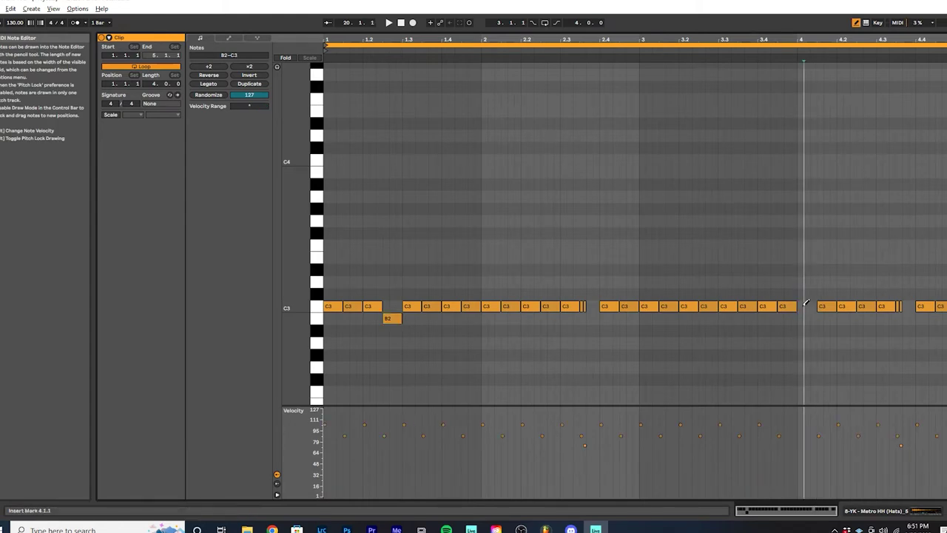
left_click_drag(842, 304, 813, 309)
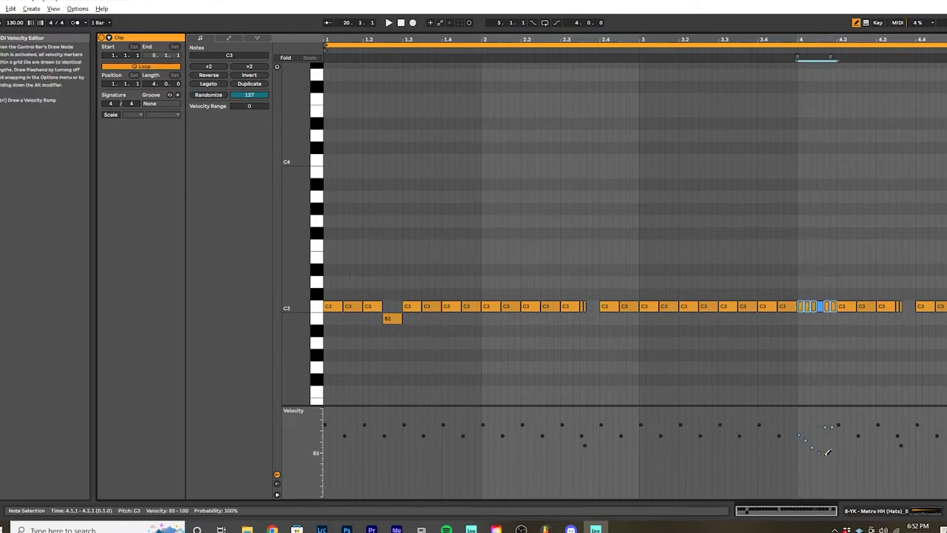
key("b")
left_click(810, 434)
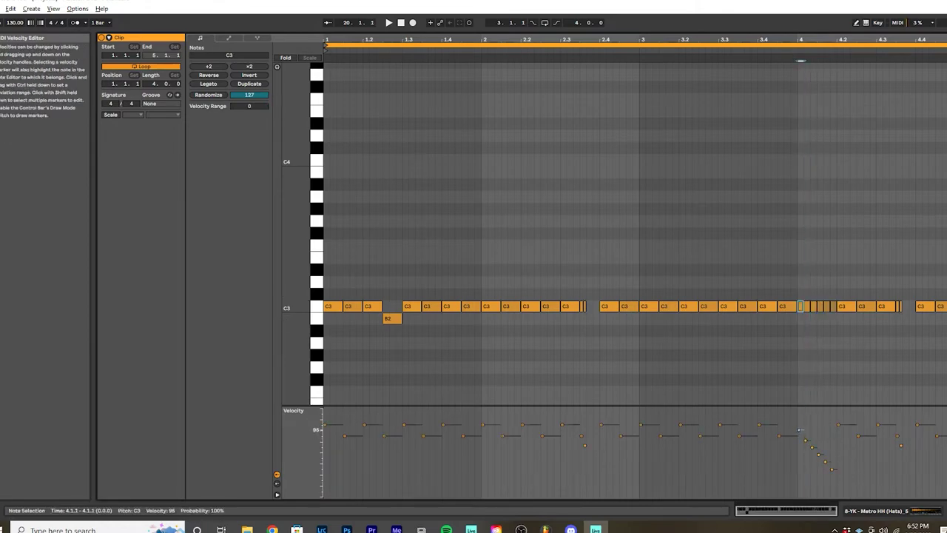
left_click(806, 438)
key("space")
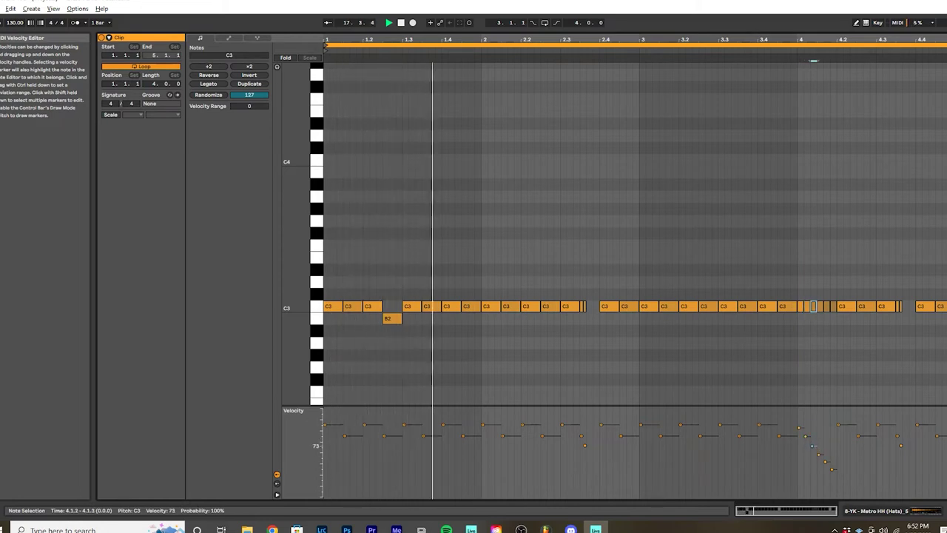
left_click(760, 279)
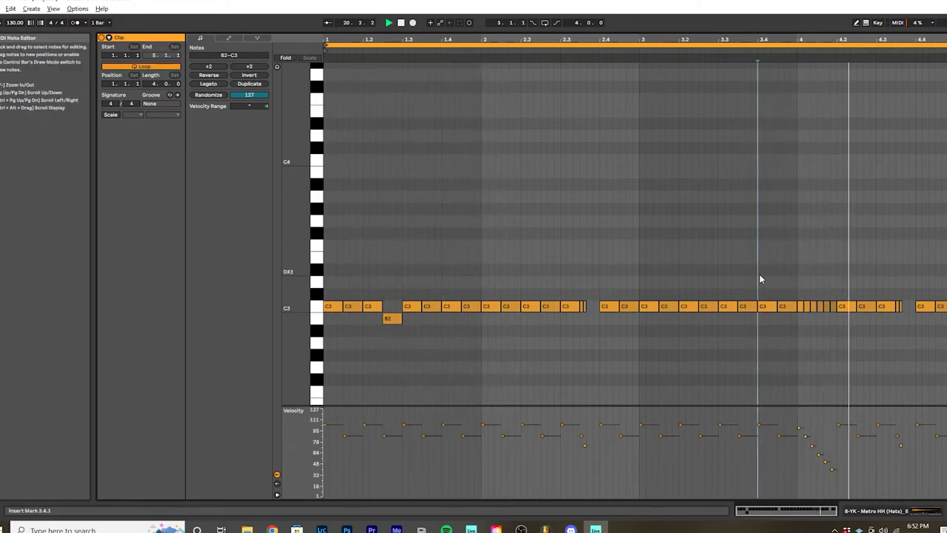
left_click(651, 270)
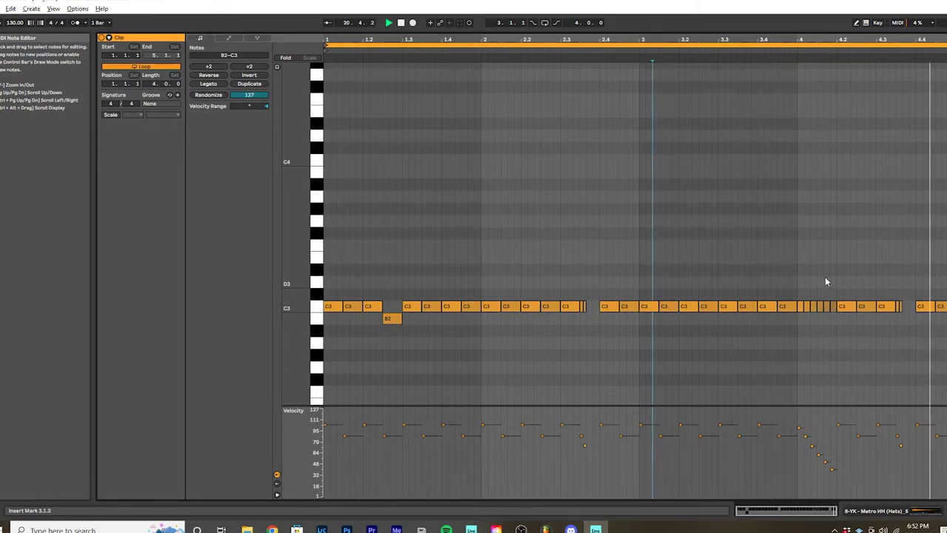
left_click(766, 268)
left_click(666, 268)
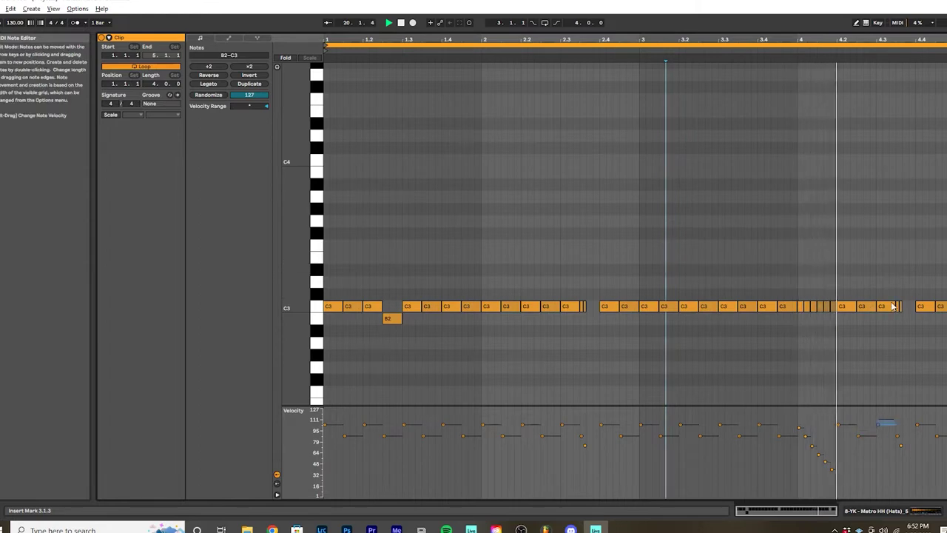
left_click(794, 277)
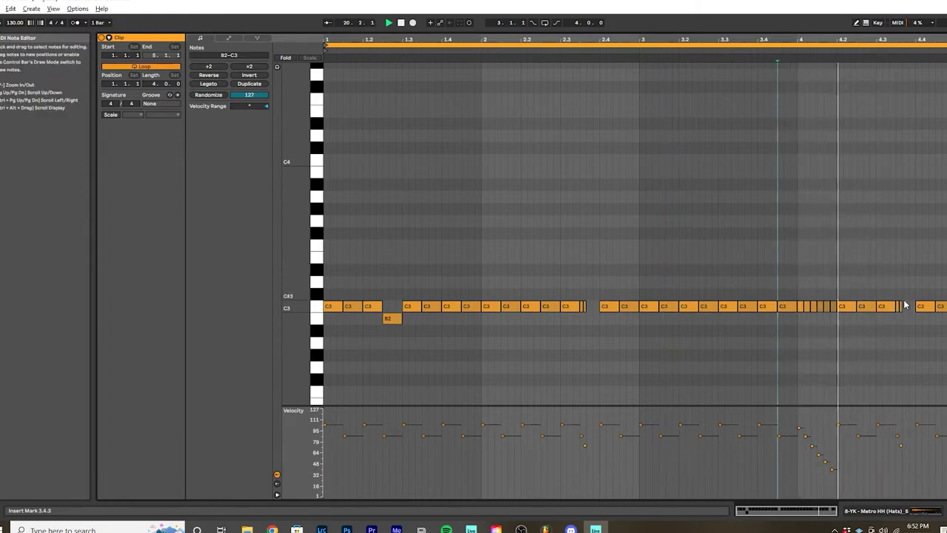
Step: Move the six-note roll from 4.1 to 4.2 and fill the gap with two duplicates of the preceding eighth-note hi-hat
mouse_move(799, 298)
left_mouse_down()
mouse_move(832, 314)
mouse_move(861, 311)
left_mouse_up()
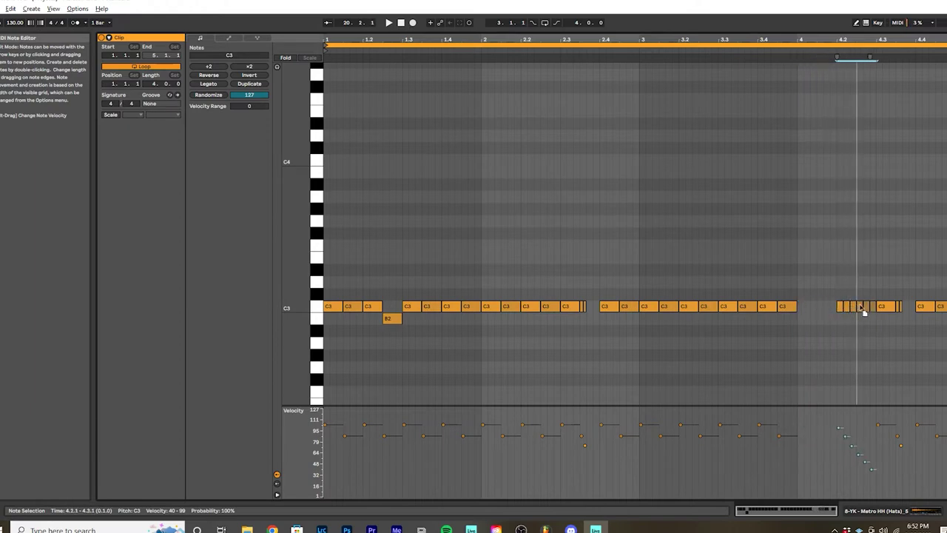
left_click(852, 275)
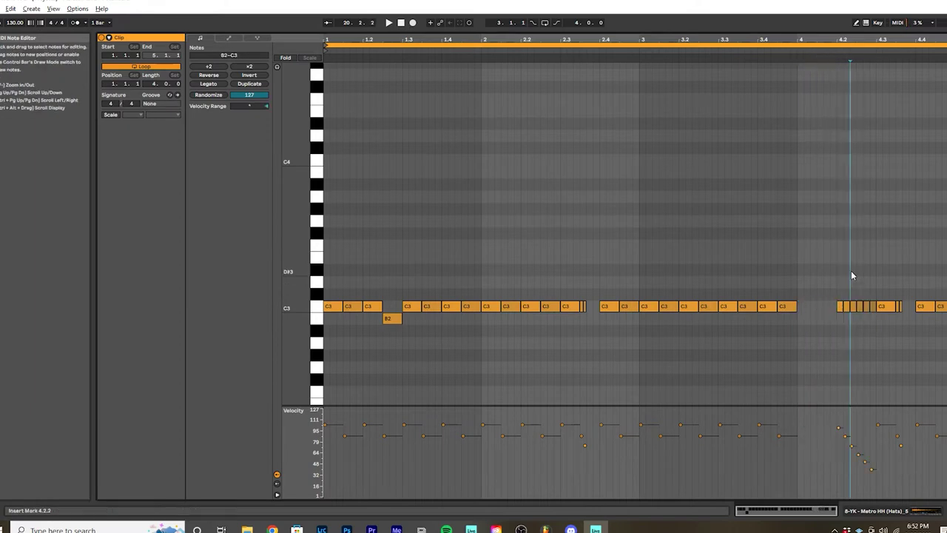
left_click(786, 307)
key("ctrl+d")
key("ctrl+d")
left_click(768, 259)
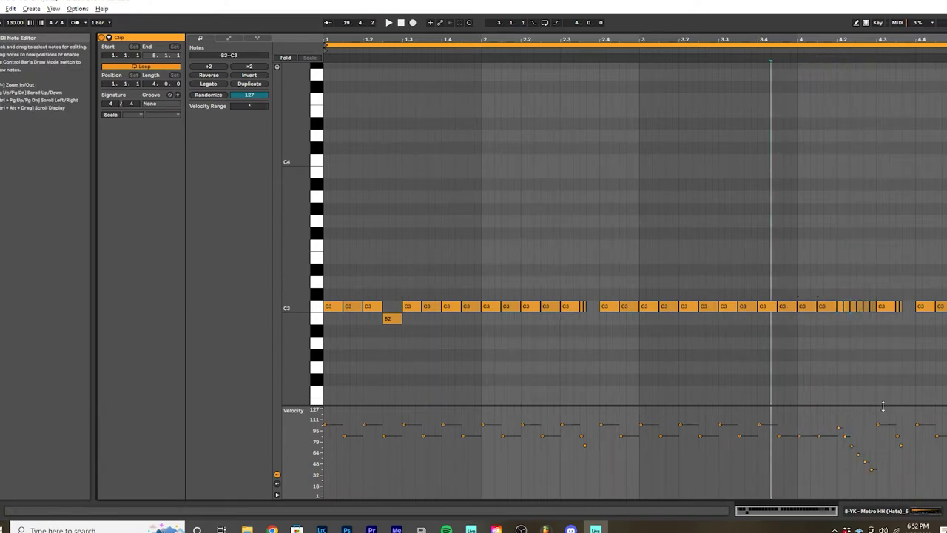
Step: Raise the hi-hat at 4.1.1 to velocity 101 and replace the short notes at 4.3.3 with one eighth-note hi-hat
left_click(801, 434)
left_click(686, 277)
key("space")
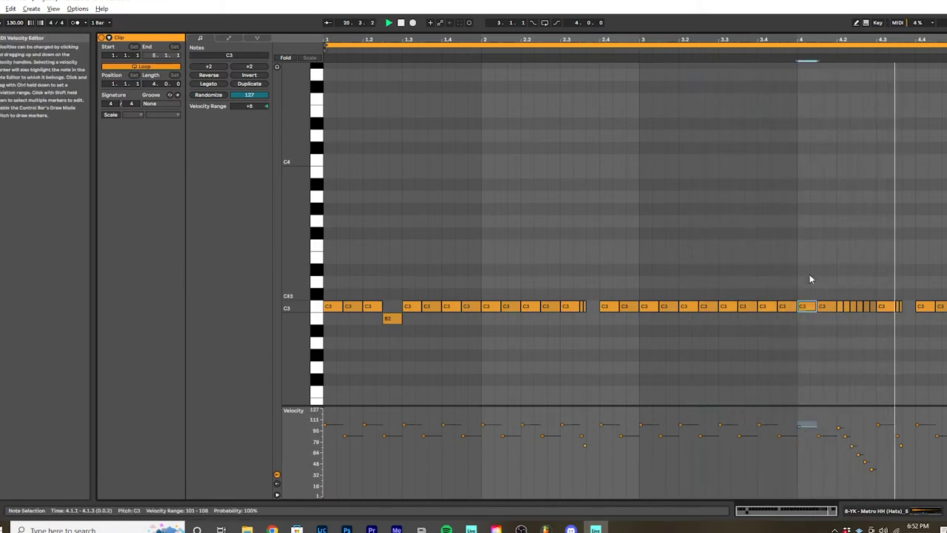
left_click(904, 303)
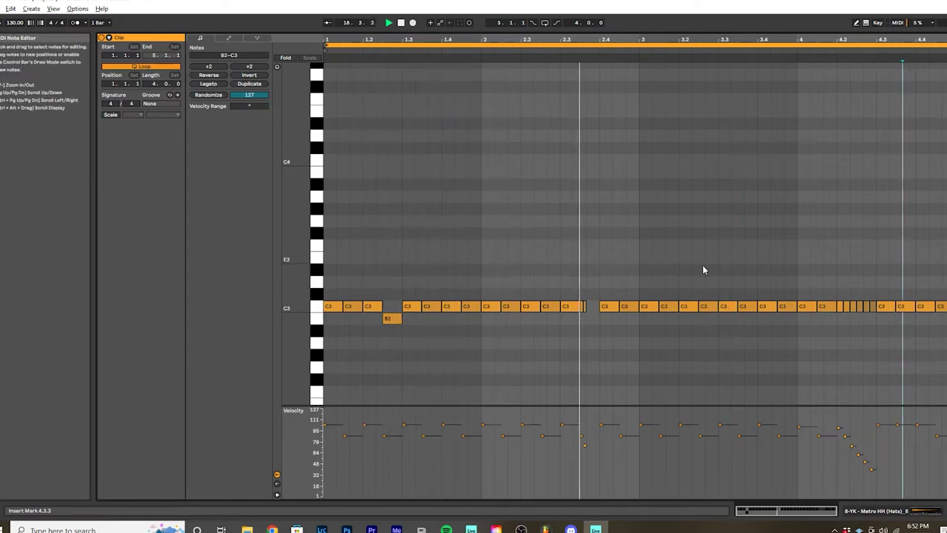
Step: Duplicate the hi-hat clip once in the arrangement and add a new MIDI track below it
key("Tab")
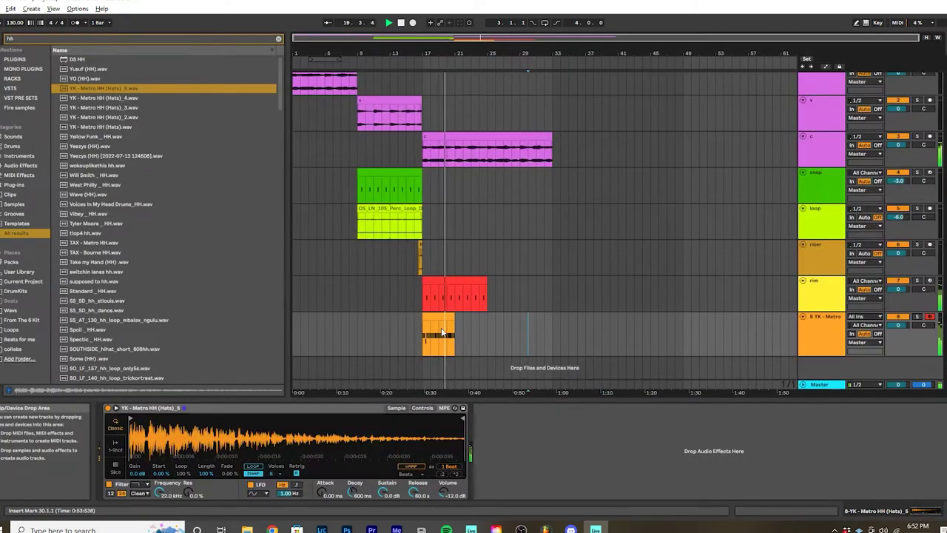
key("ctrl+d")
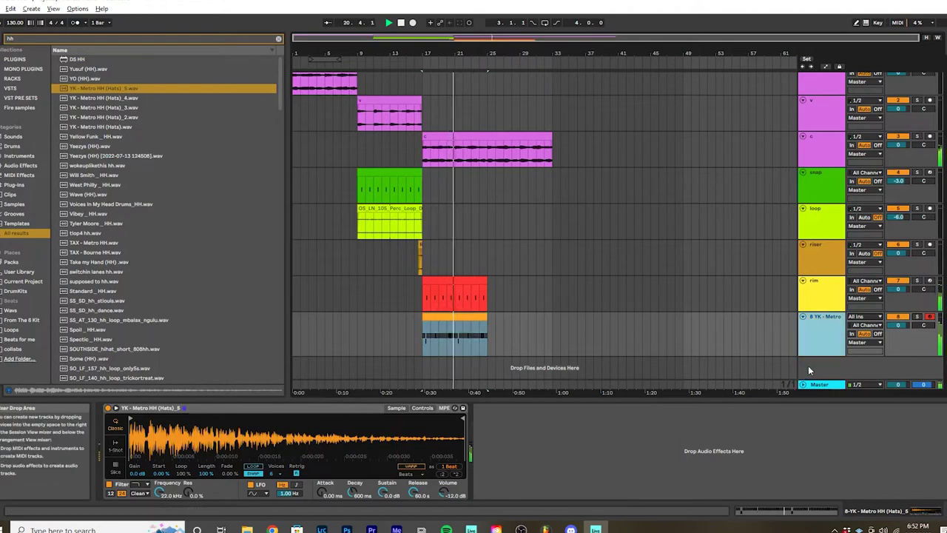
key("ctrl+shift+t")
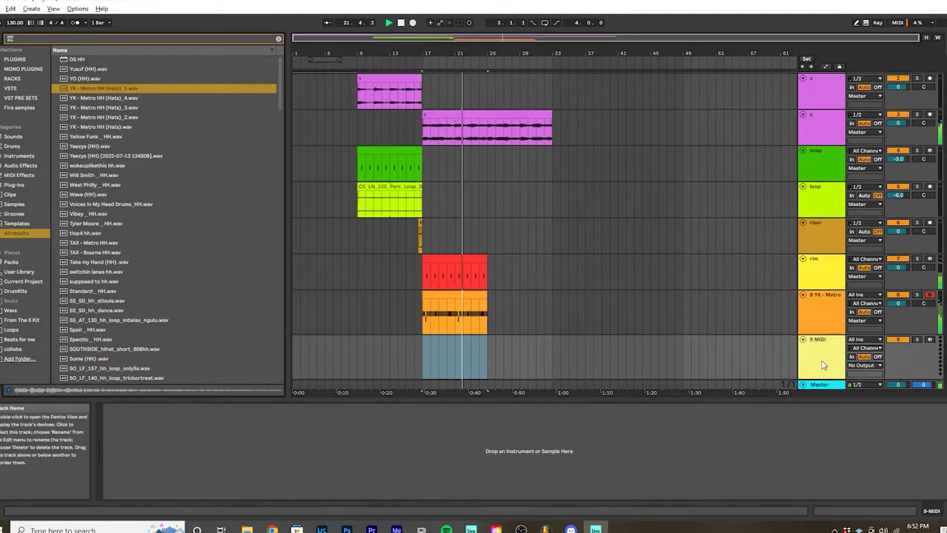
Step: Search the browser for "snare", audition several samples and load YM Snare 5.wav onto the new MIDI track
type("snare")
left_click(138, 196)
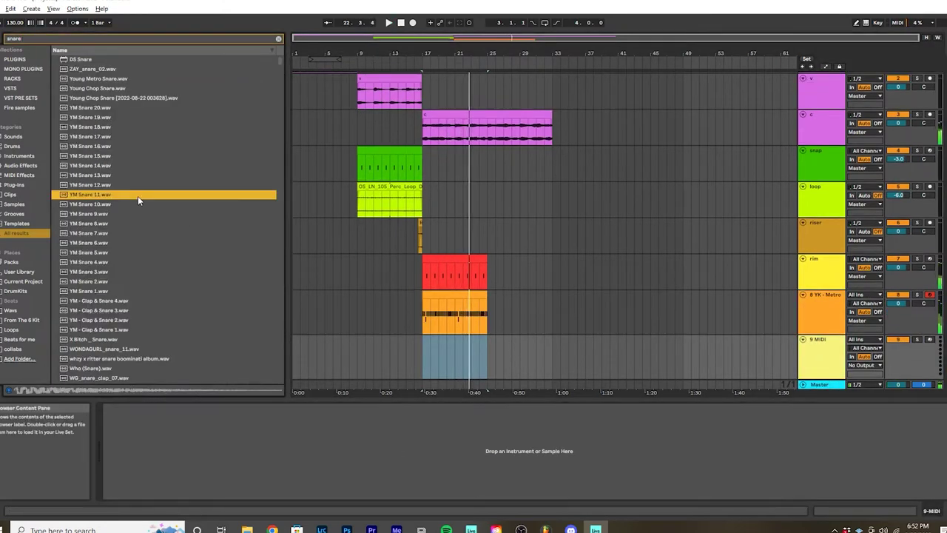
left_click(119, 167)
left_click(115, 157)
left_click(105, 98)
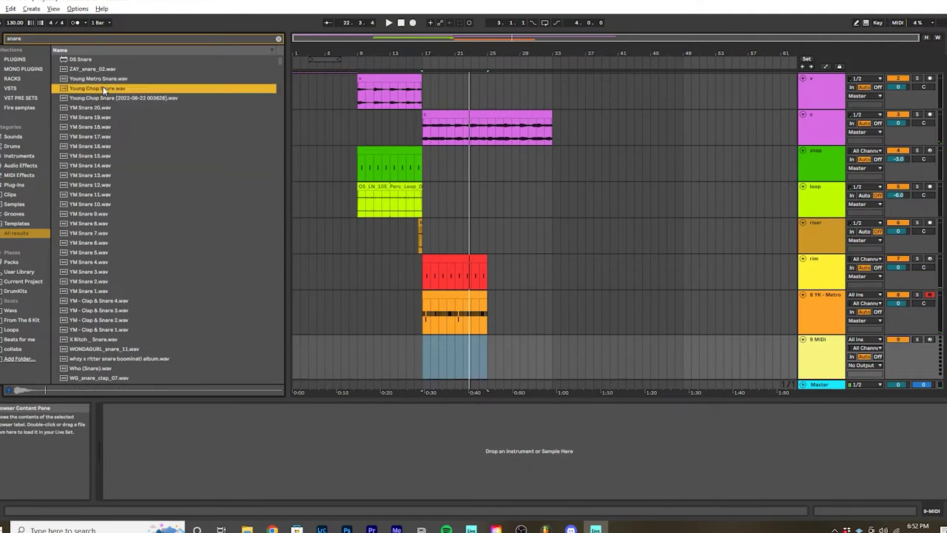
left_click(111, 207)
left_click(107, 254)
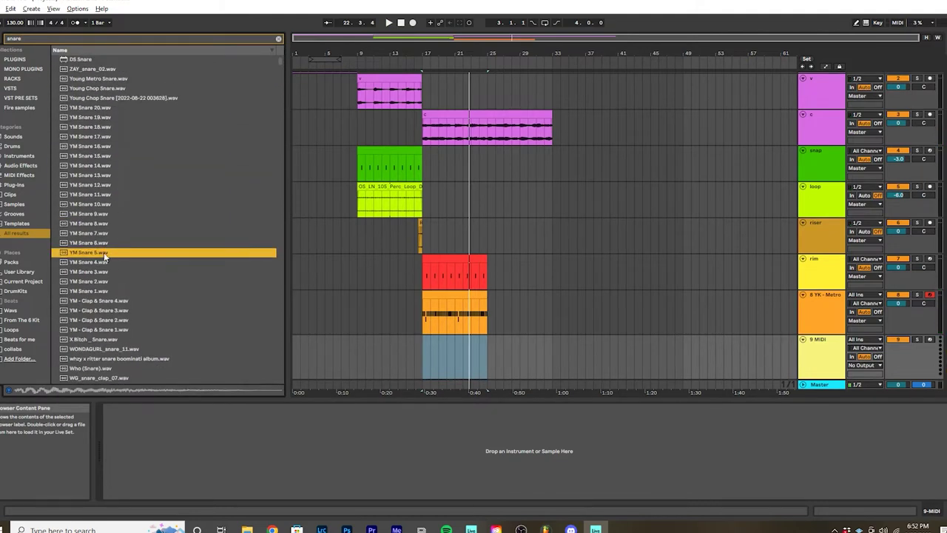
double_click(104, 256)
Step: Switch the snare sampler to 1-Shot mode
right_click(362, 434)
left_click(395, 467)
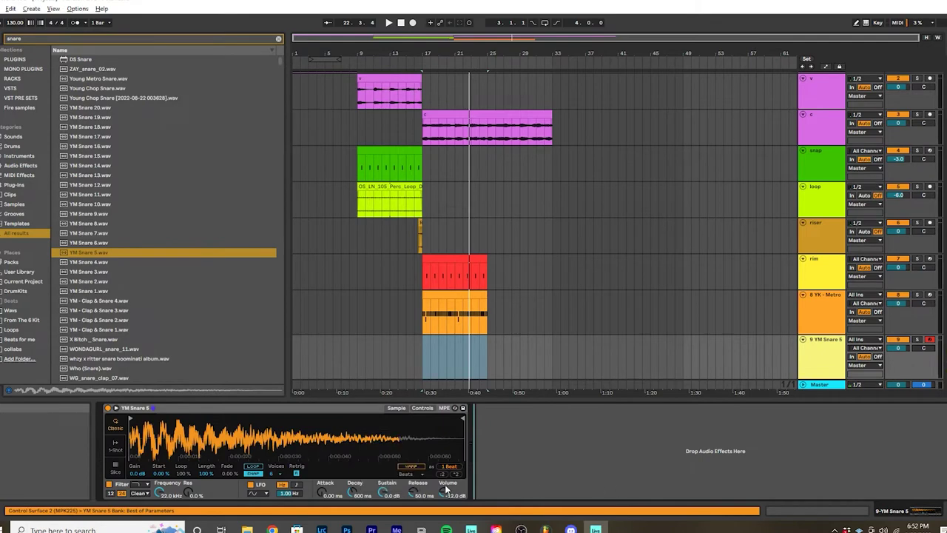
left_click(115, 446)
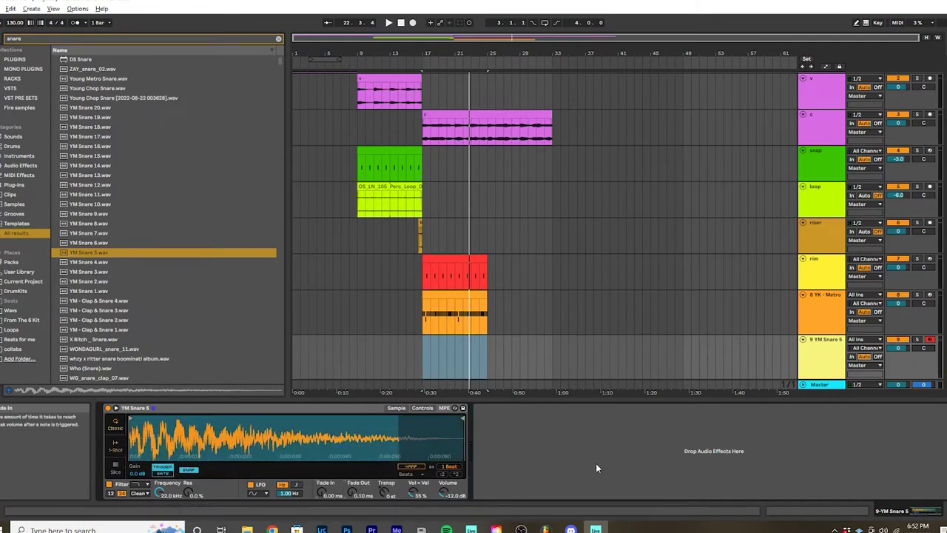
Step: Create a four-bar MIDI clip at bar 17 on the snare track and start playback with its note editor open
left_click_drag(454, 353, 423, 358)
key("ctrl+shift+m")
key("space")
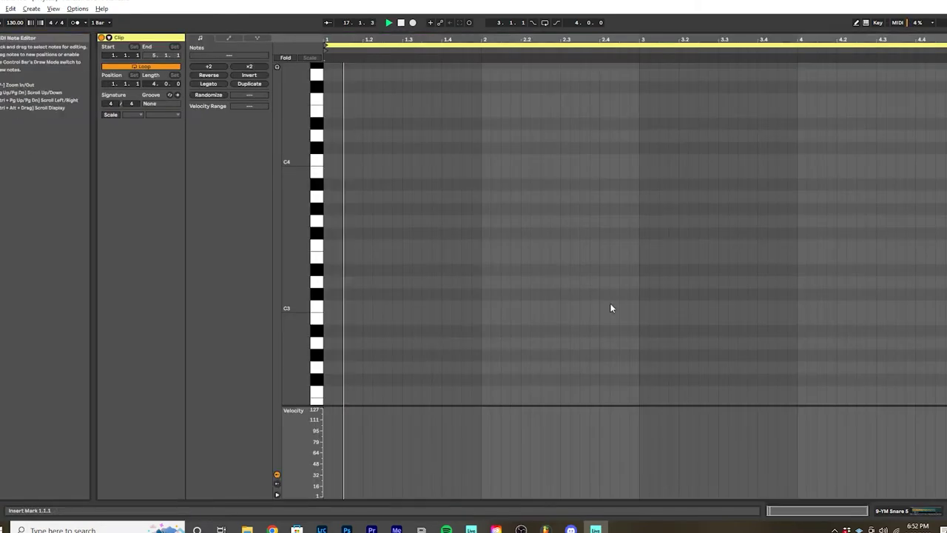
Step: Draw a C3 note at 2.1.3 in the snare clip, then try YM Snare 1.wav and YM Snare 2.wav in the sampler
left_click(510, 307)
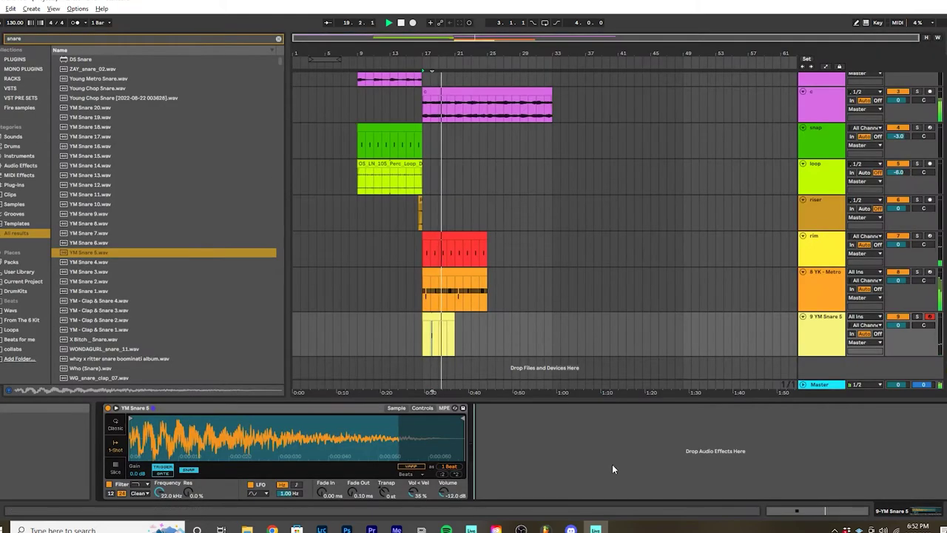
left_click(118, 272)
left_click(105, 283)
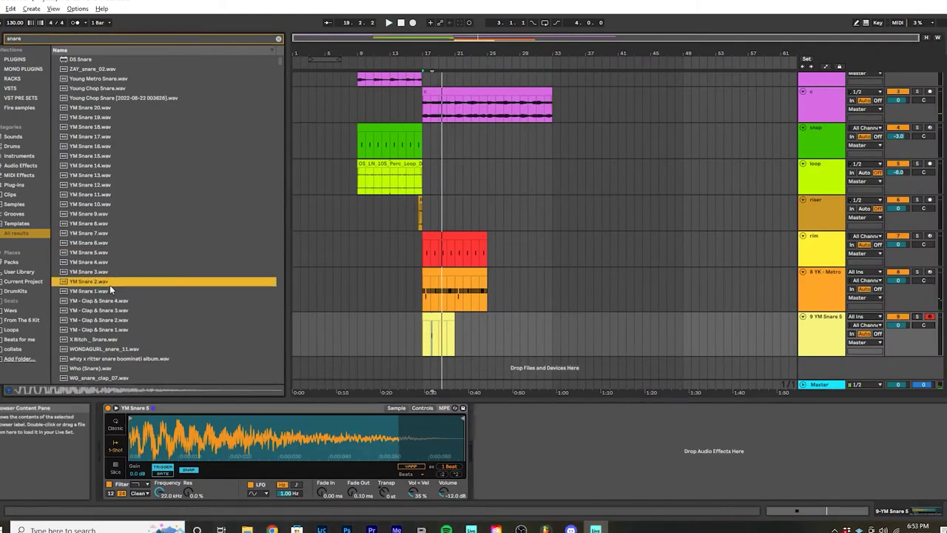
double_click(106, 292)
key("space")
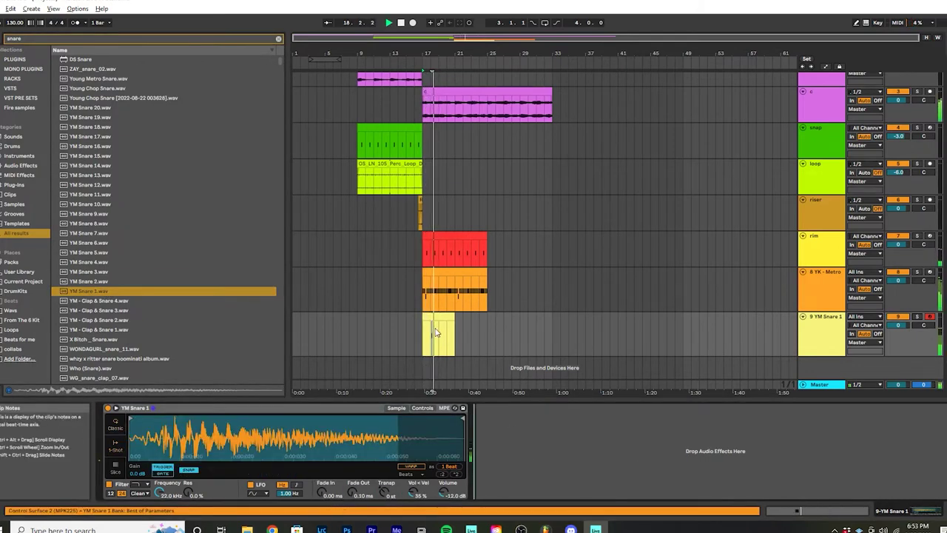
double_click(128, 280)
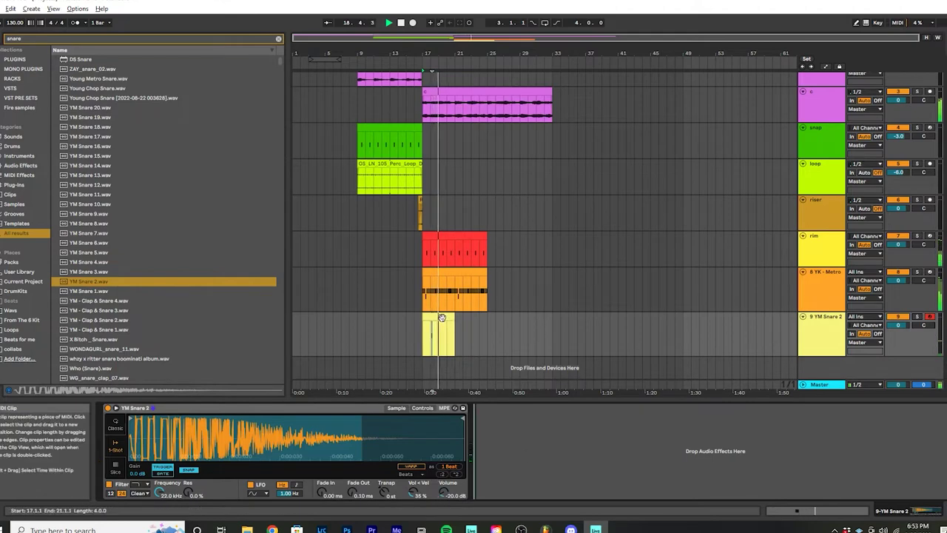
Step: Load Who (Snare).wav into the snare sampler, normalize its volume and set the gain to -6.0 dB
scroll(162, 290, "down", 2)
left_click(138, 307)
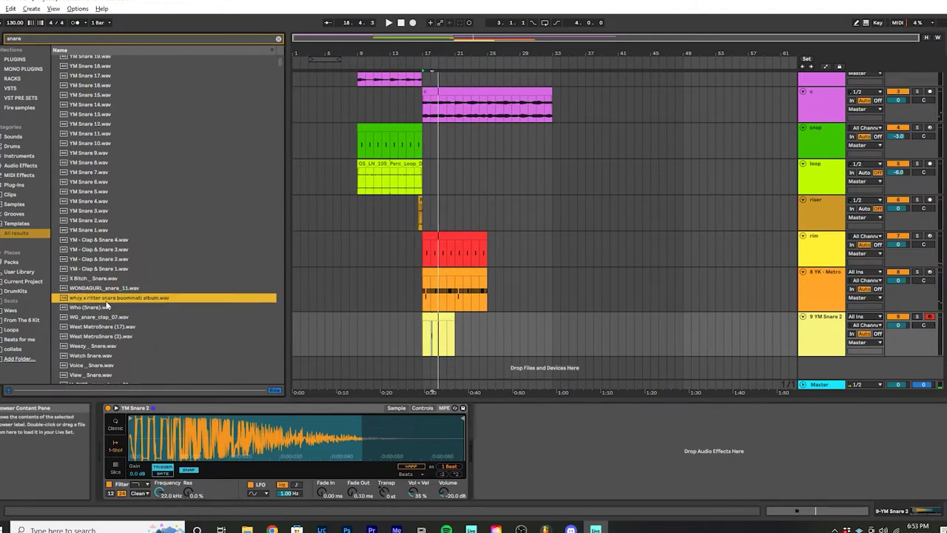
left_click_drag(104, 307, 296, 441)
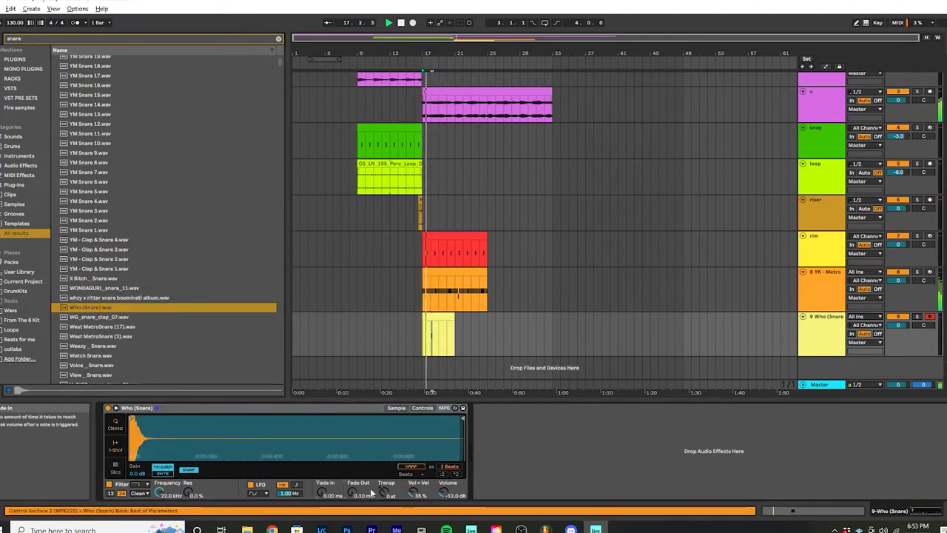
right_click(450, 495)
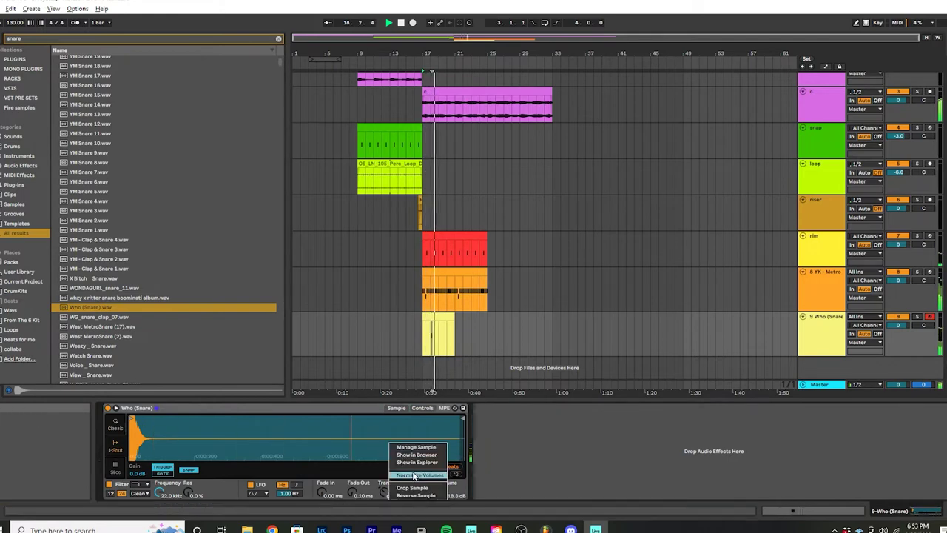
left_click(455, 496)
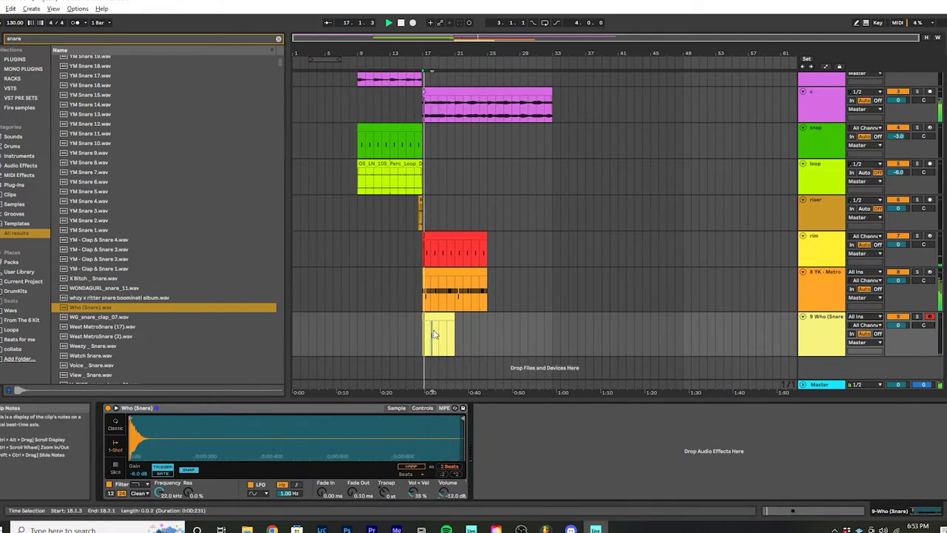
Step: Open the snare clip's notes and transpose the C3 note at 2.1.3 down to A2
double_click(438, 334)
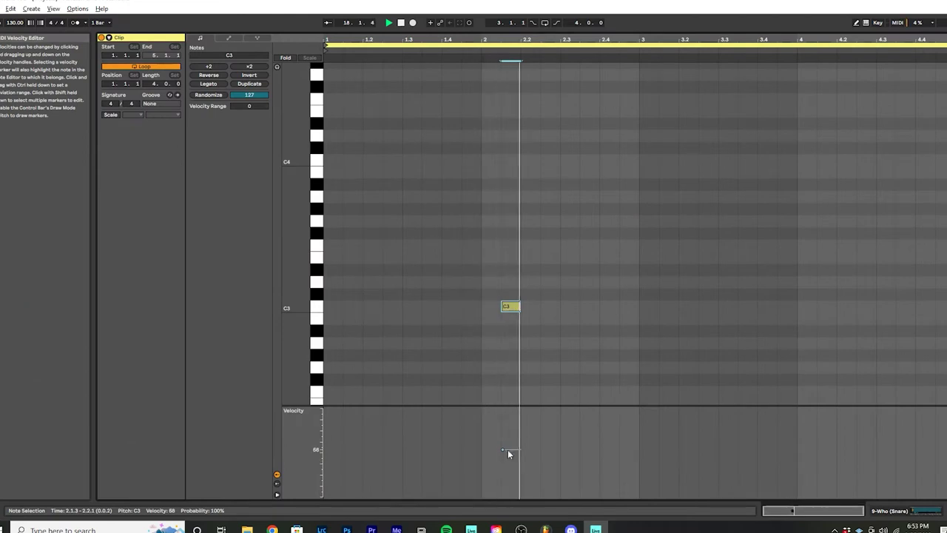
key("shift+Down")
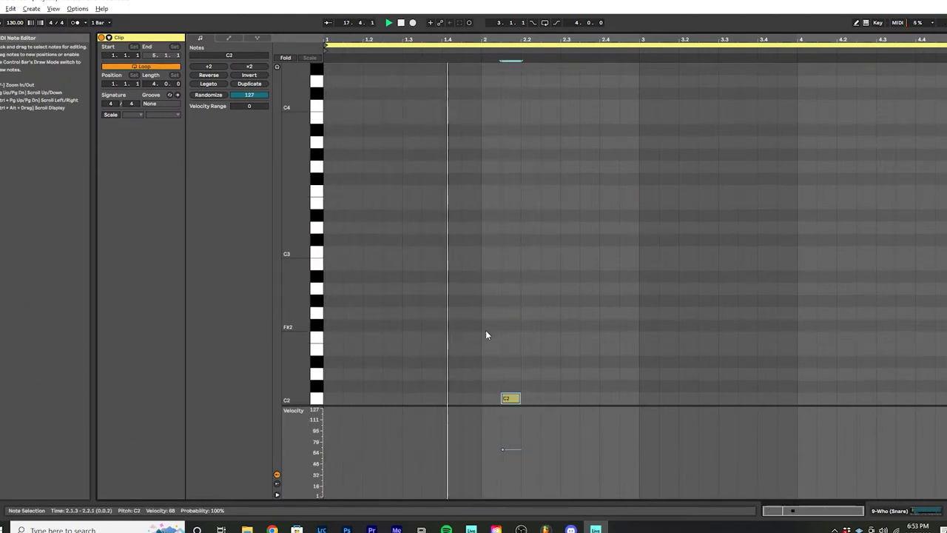
key("shift+Up")
key("Down")
key("Down")
key("Down")
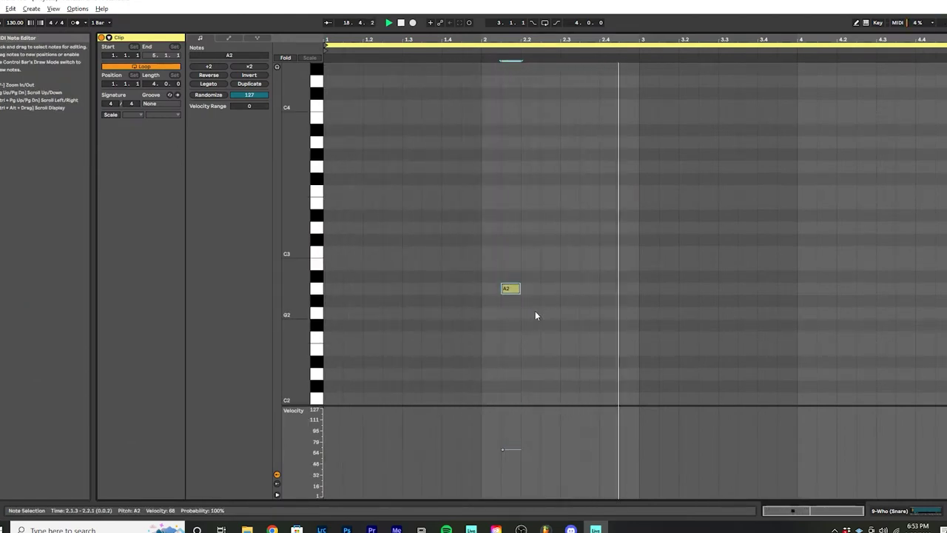
Step: Draw a second A2 note at 4.1.3 in the snare clip and duplicate the clip once in the arrangement
left_click(556, 289)
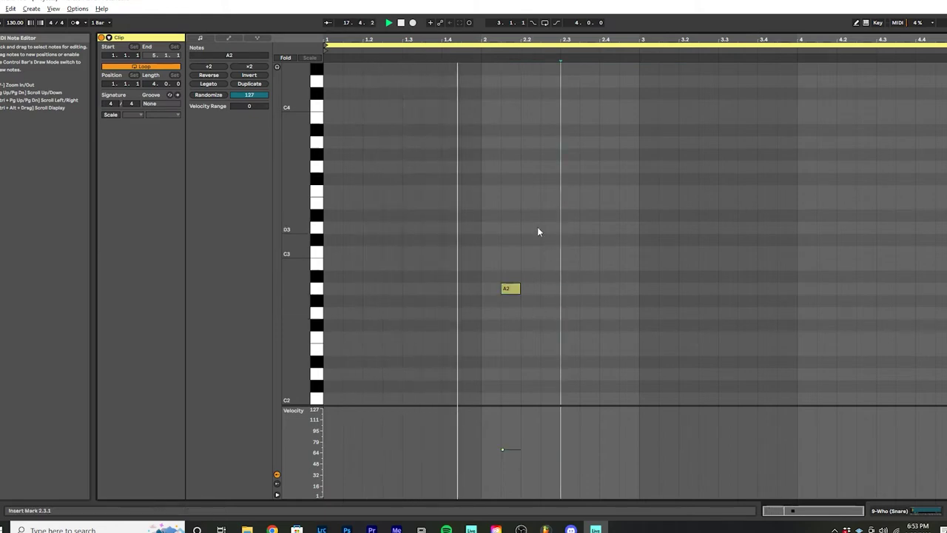
key("b")
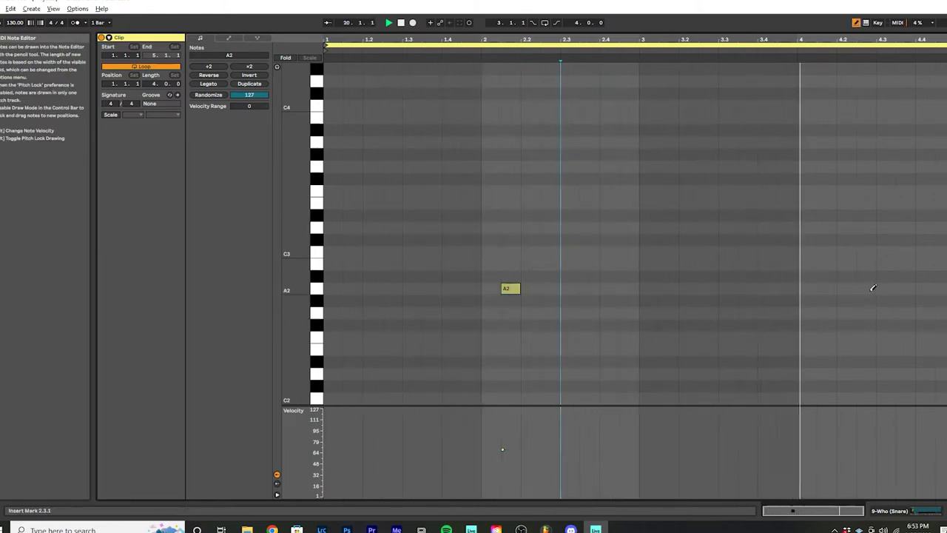
left_click_drag(810, 288, 830, 288)
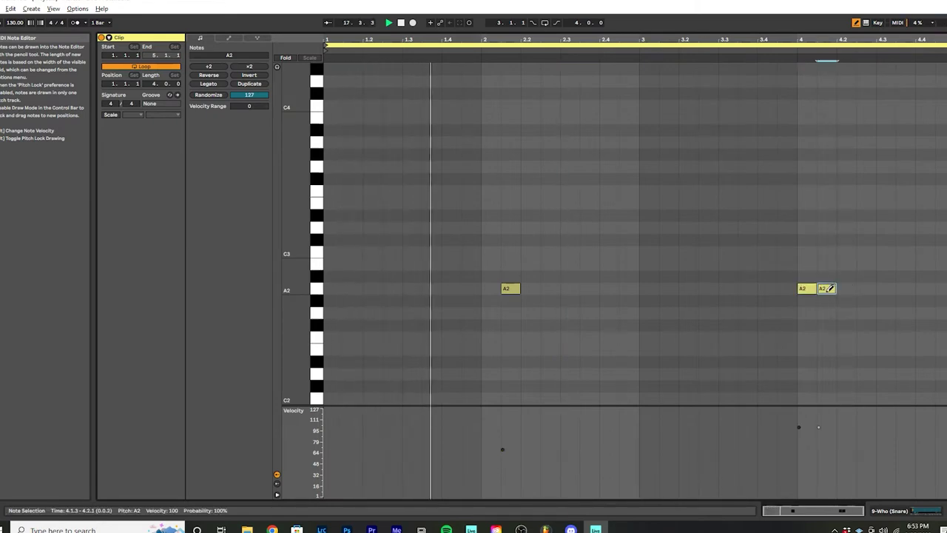
left_click(827, 288)
left_click(827, 288)
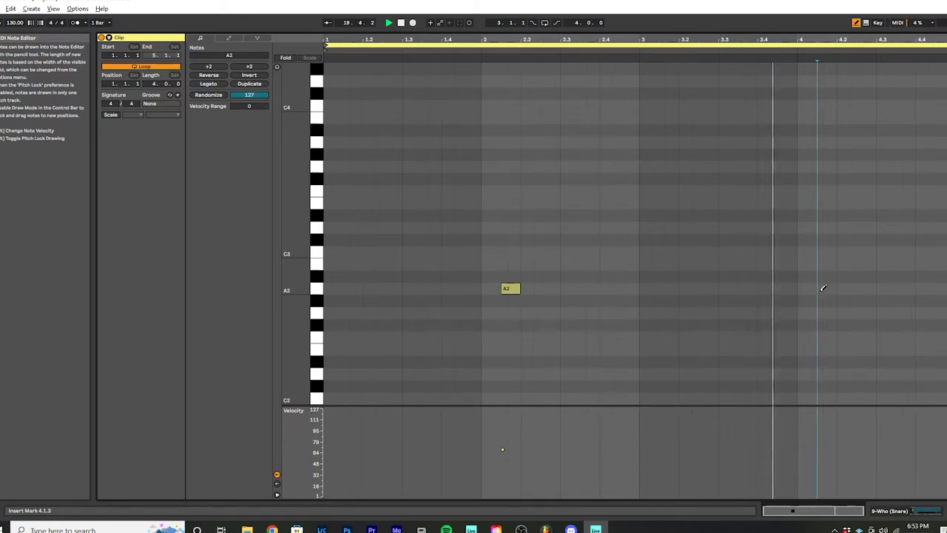
left_click(822, 288)
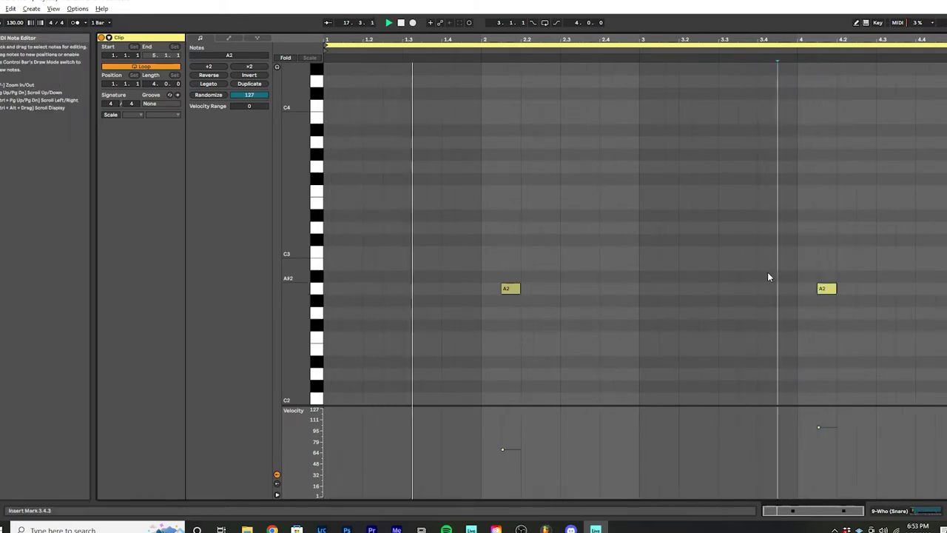
left_click(847, 288)
left_click(846, 287)
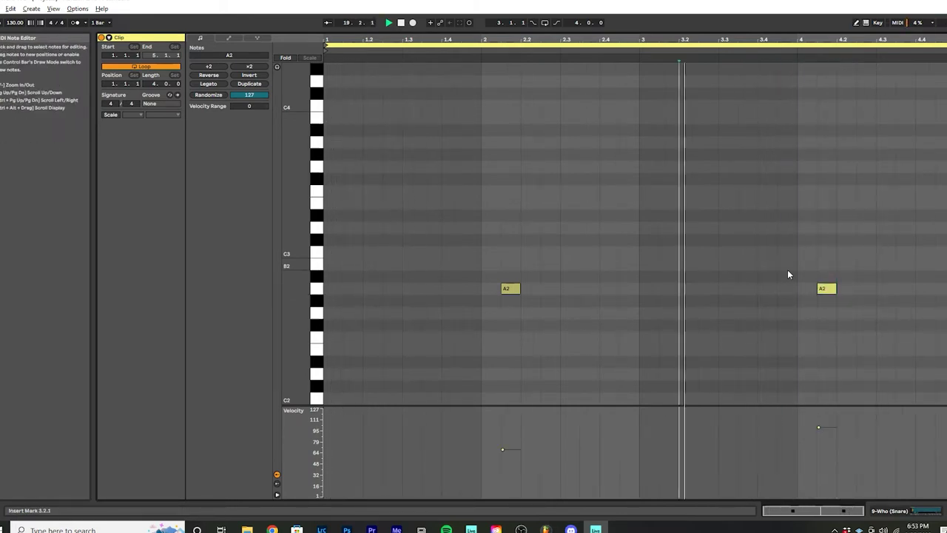
key("b")
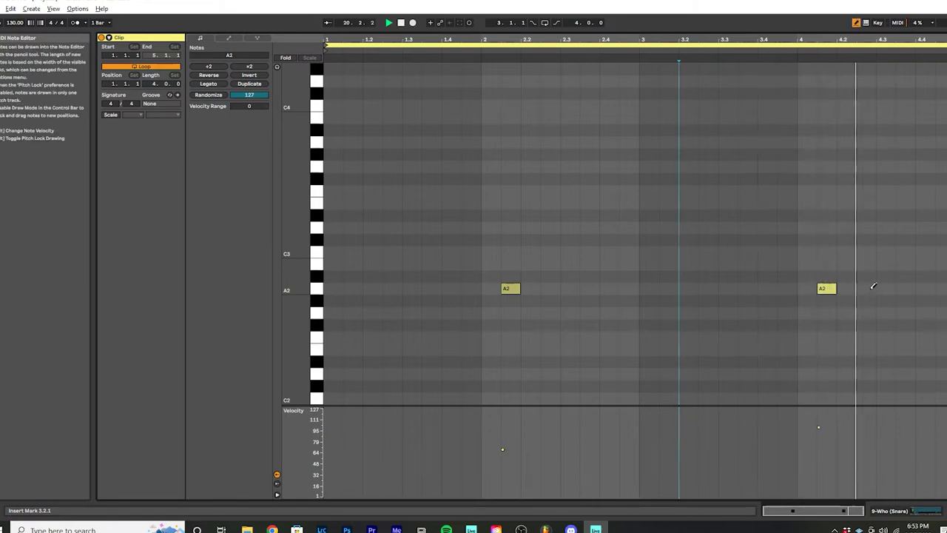
left_click(759, 318)
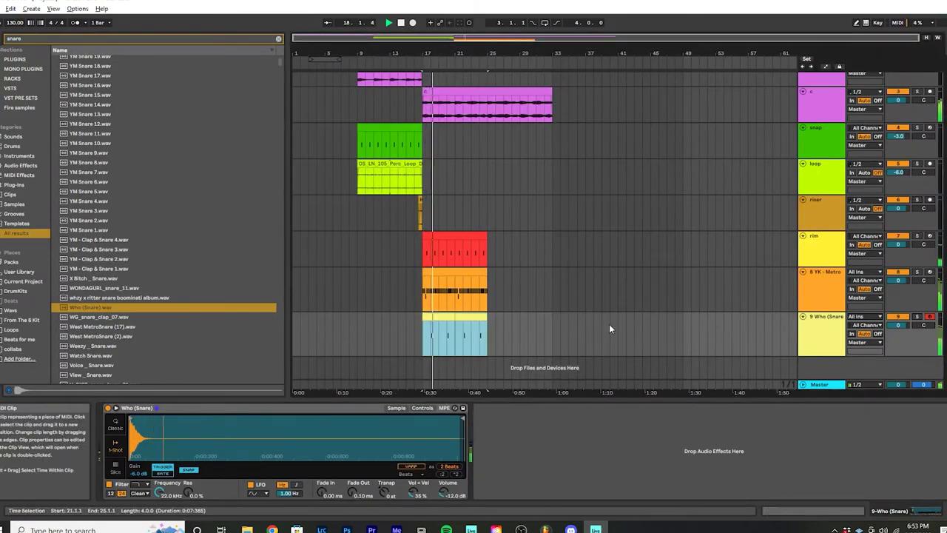
Step: Rename the snare track as rim 2 and the hi-hat track as hh
left_click(826, 335)
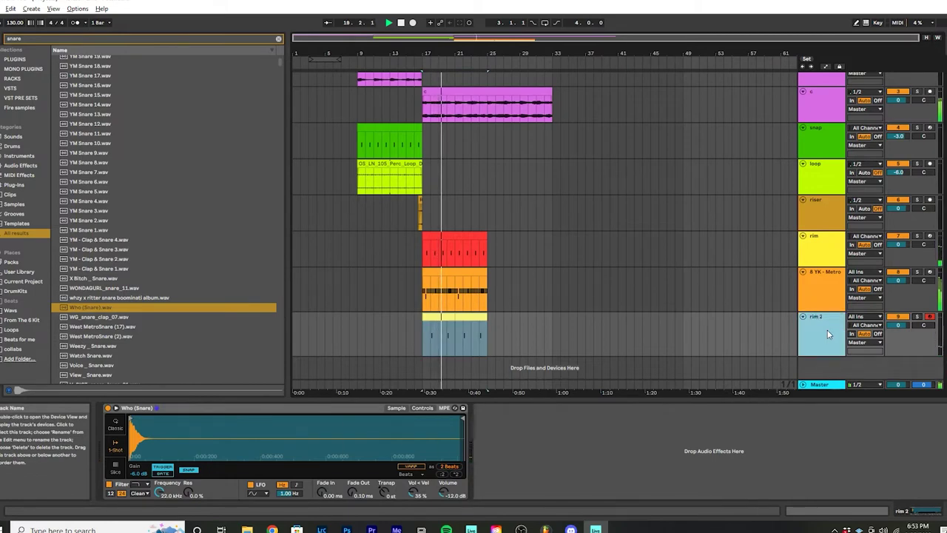
left_click(809, 289)
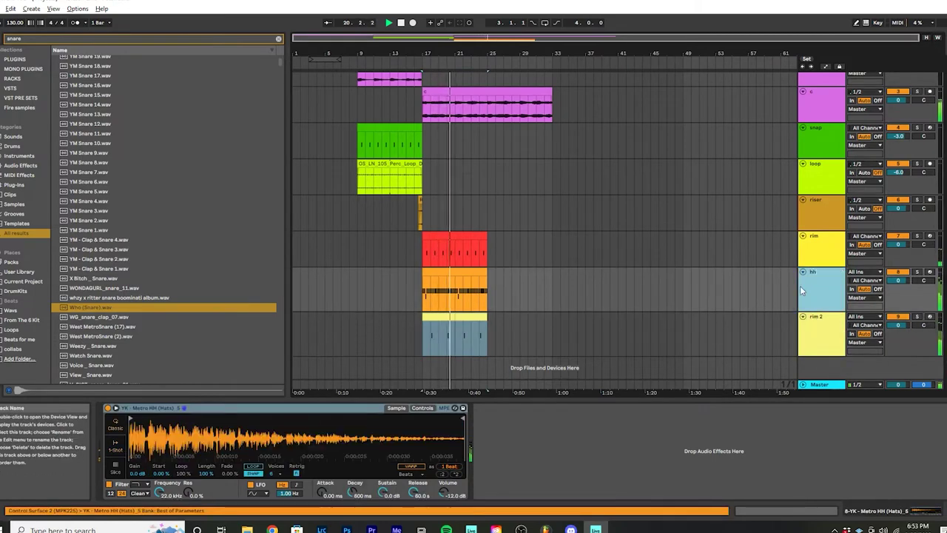
Step: Select all tracks, then fold and unfold them into a compact uniform height
key("ctrl+a")
key("Left")
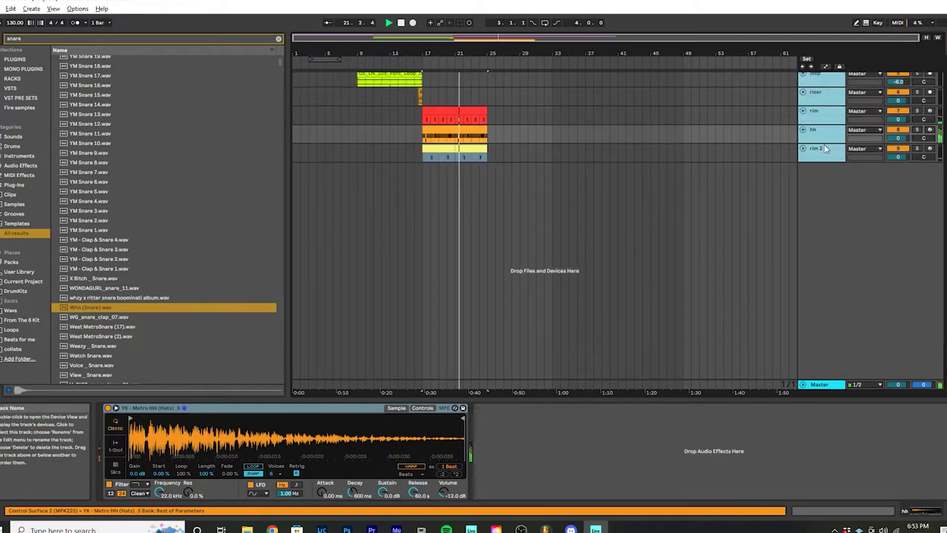
key("Right")
left_click(699, 244)
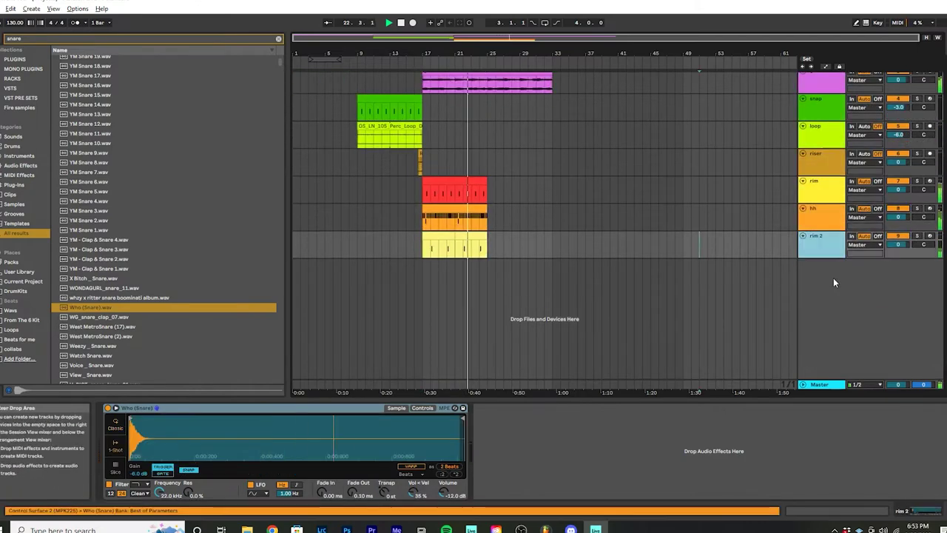
Step: Add a new MIDI track below rim 2 and search the browser for "kick"
right_click(833, 277)
left_click(814, 277)
key("ctrl+f")
type("kick")
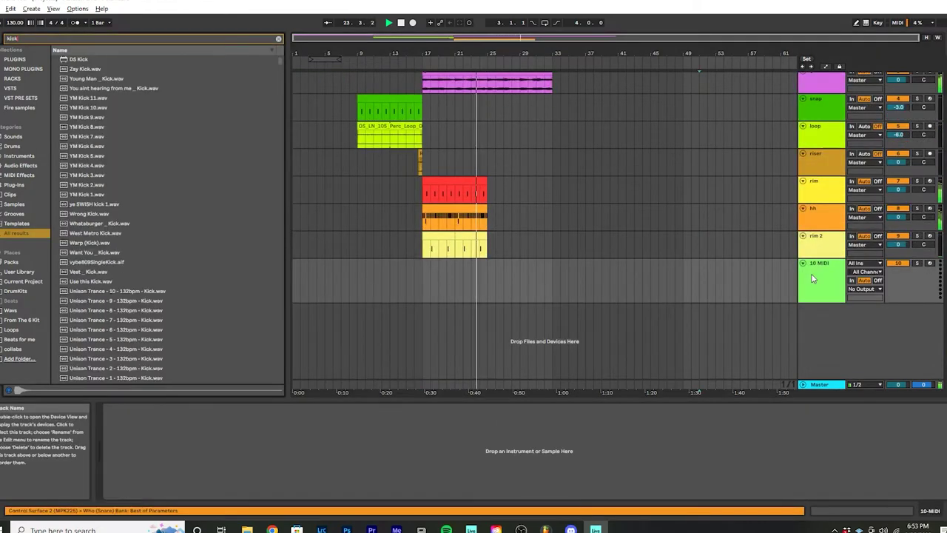
Step: Audition kick samples and load YM Kick 4.wav onto the new MIDI track in 1-Shot mode with normalized volume
left_click(101, 174)
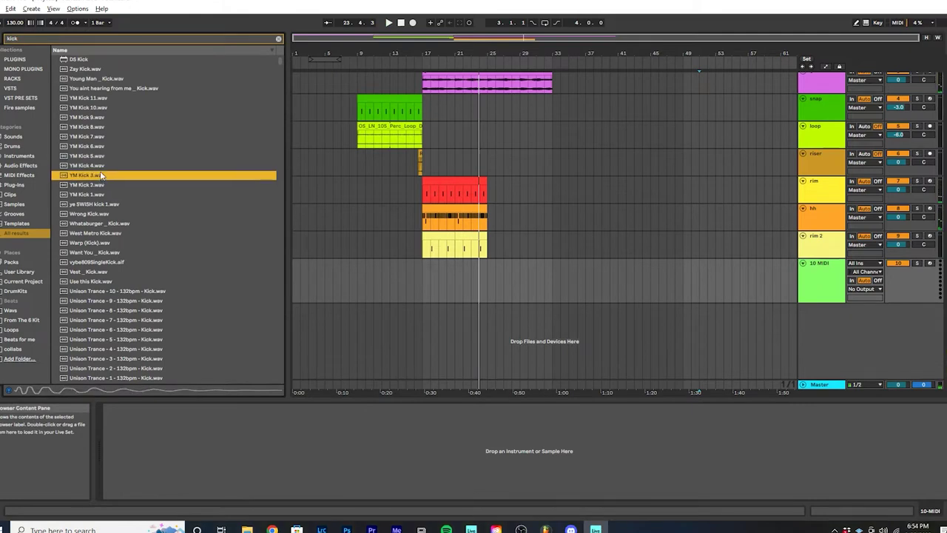
left_click(108, 167)
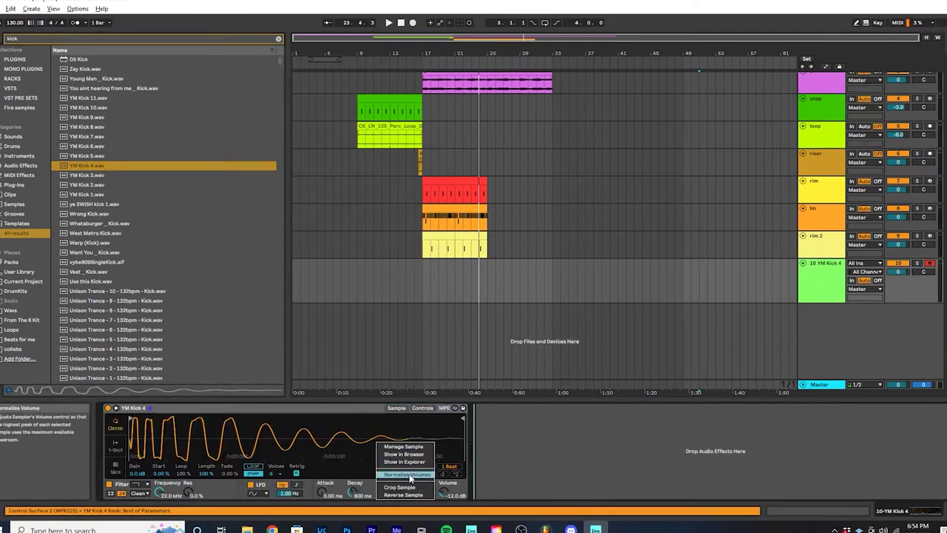
Step: Create a four-bar MIDI clip at bar 17 on the kick track and open its note editor
left_click(435, 273)
key("ctrl+shift+m")
left_click(447, 268)
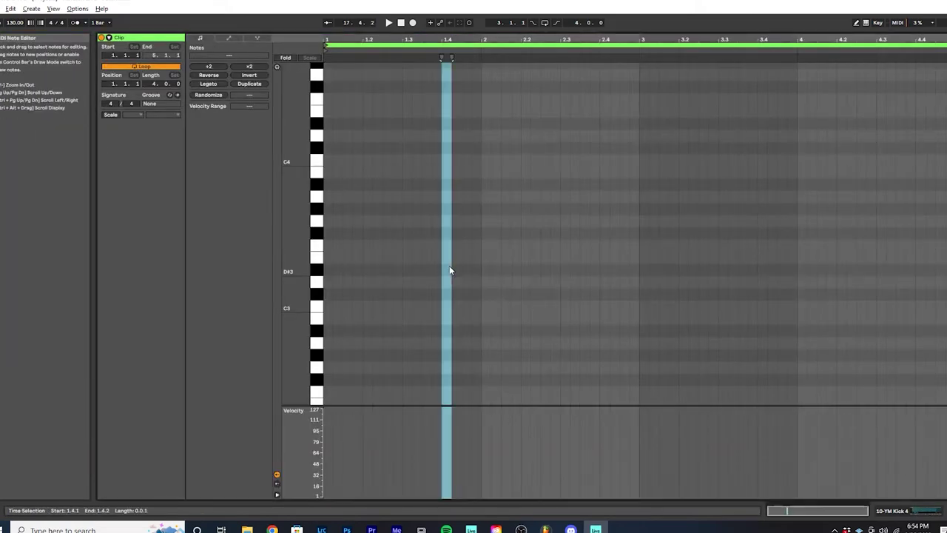
Step: Draw C3 kick notes at 1.1.1, 3.1.1, 3.2.3 and 4.2.1 during playback, then return to the arrangement
left_click(337, 305)
key("space")
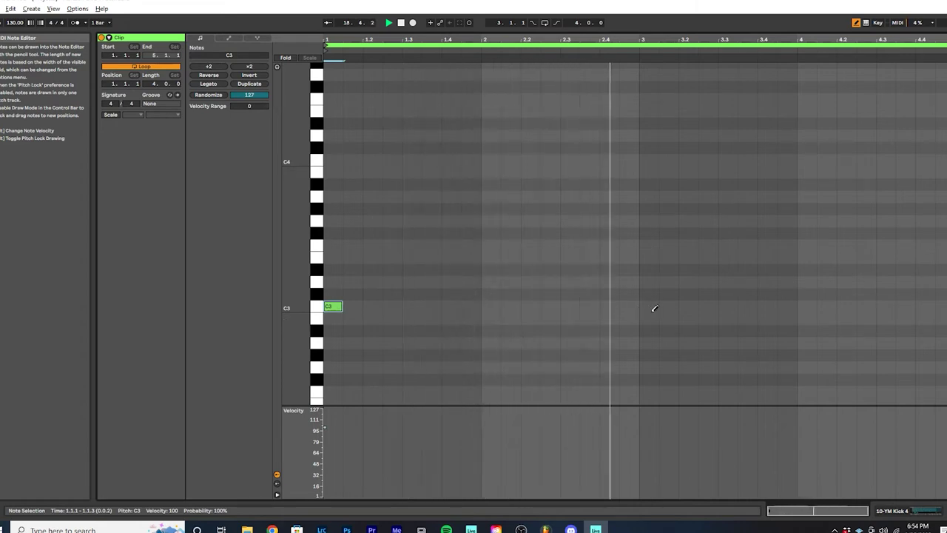
left_click(848, 307)
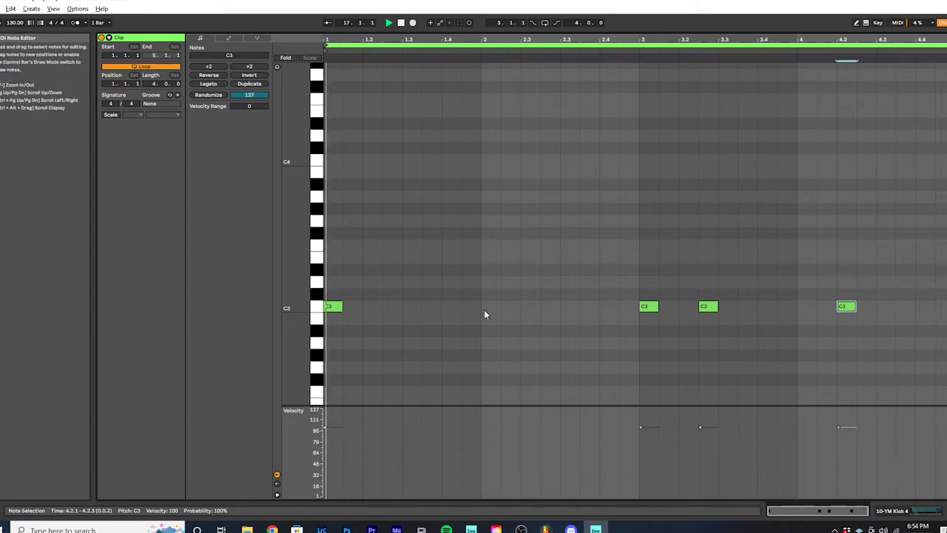
key("ctrl+alt+e")
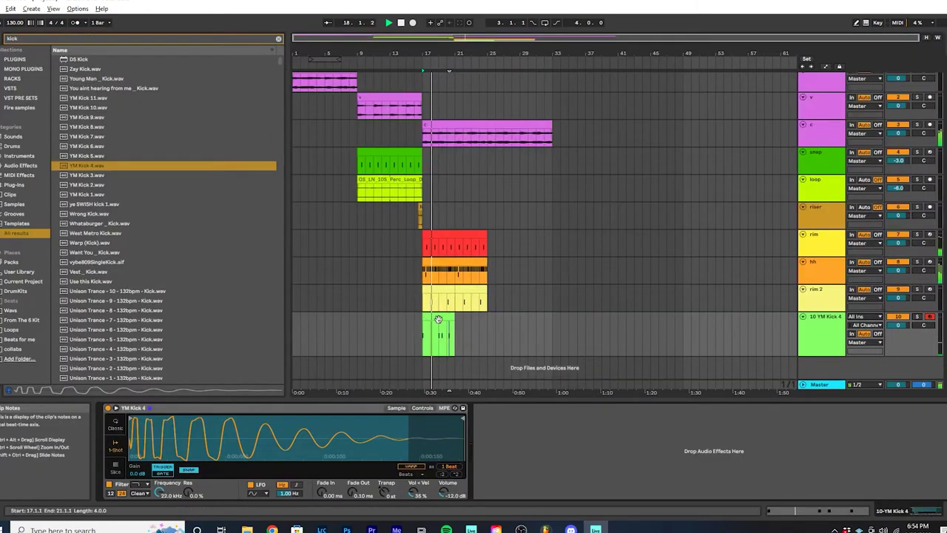
Step: Duplicate the four-bar kick clip once so the pattern runs from bar 17 to bar 25
left_click(439, 316)
key("ctrl+d")
left_click(544, 332)
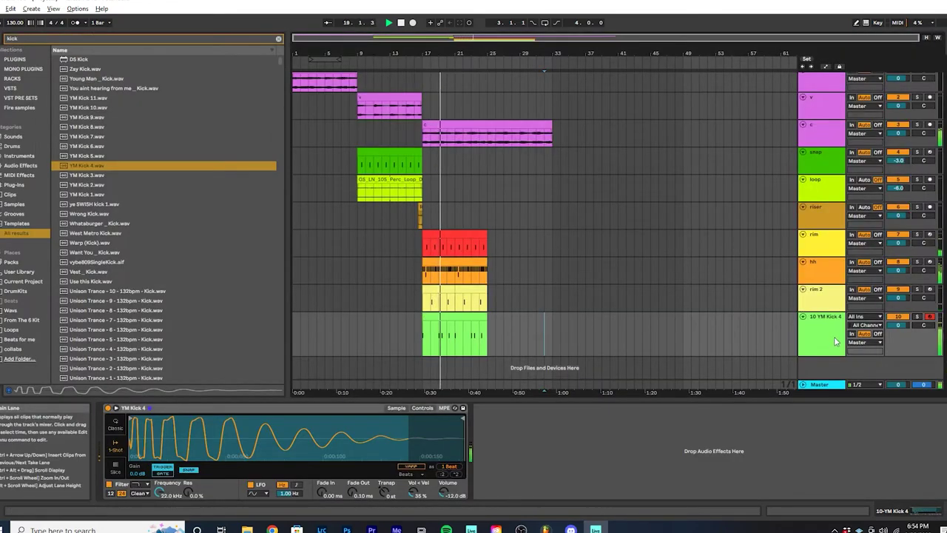
Step: Rename the YM Kick 4 track as kick
left_click(827, 330)
key("ctrl+r")
type("kick")
key("Return")
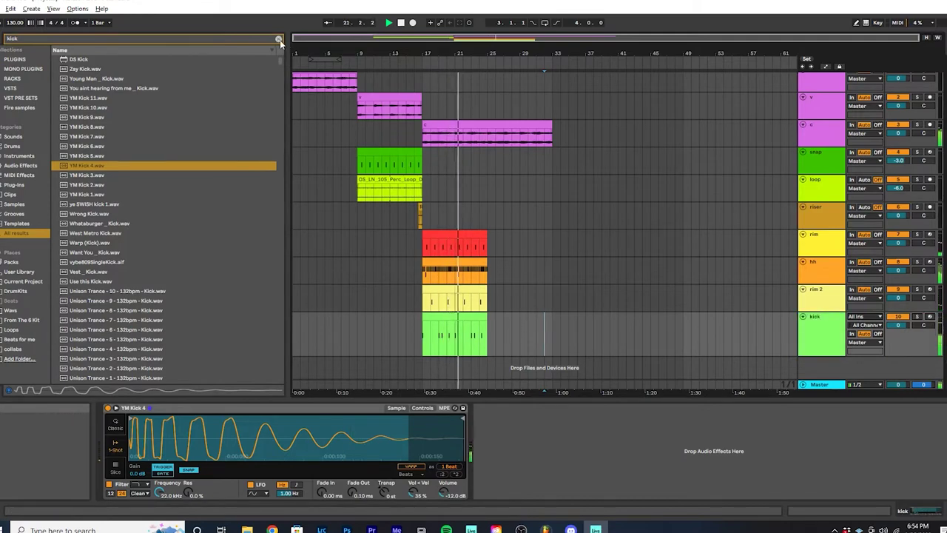
Step: Clear the kick sample search and add a new MIDI track below the kick track
key("Escape")
right_click(818, 370)
left_click(834, 379)
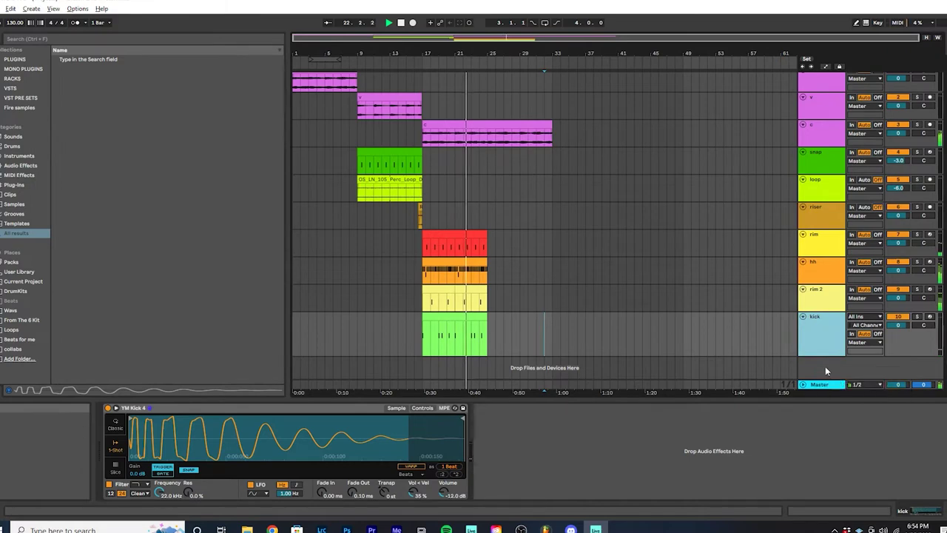
key("ctrl+f")
type("8080")
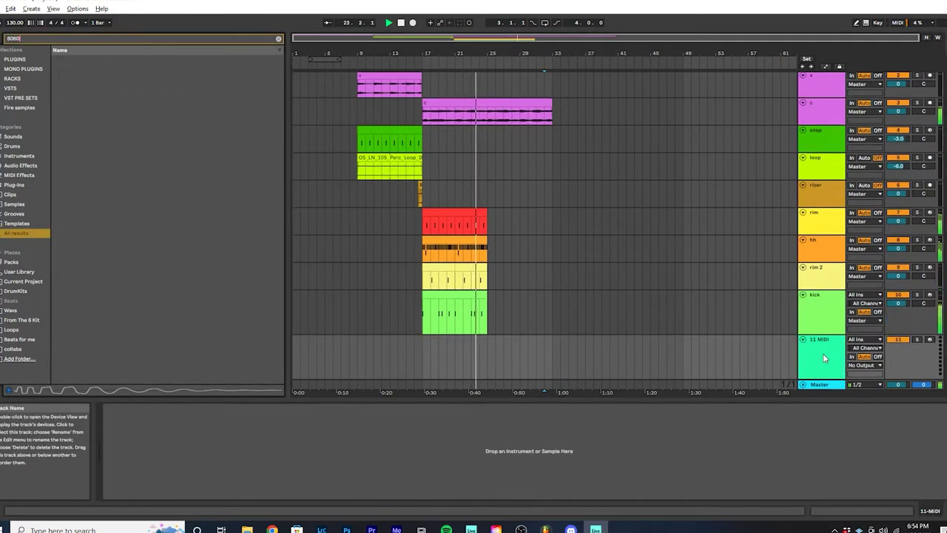
key("Return")
key("Return")
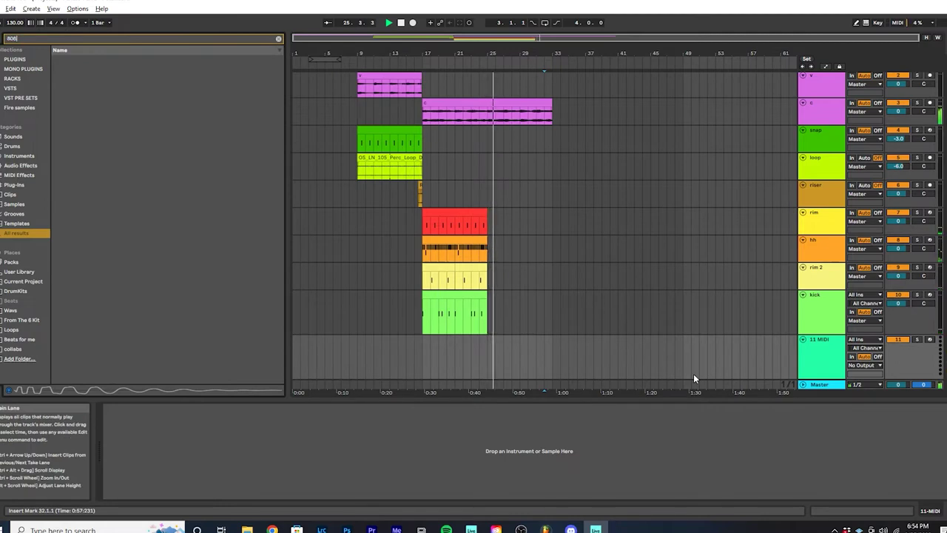
Step: Search the browser for open hh, audition the four NTPB samples and load NTPB - Open HH (Saucy) onto the new MIDI track
left_click(191, 447)
type("o")
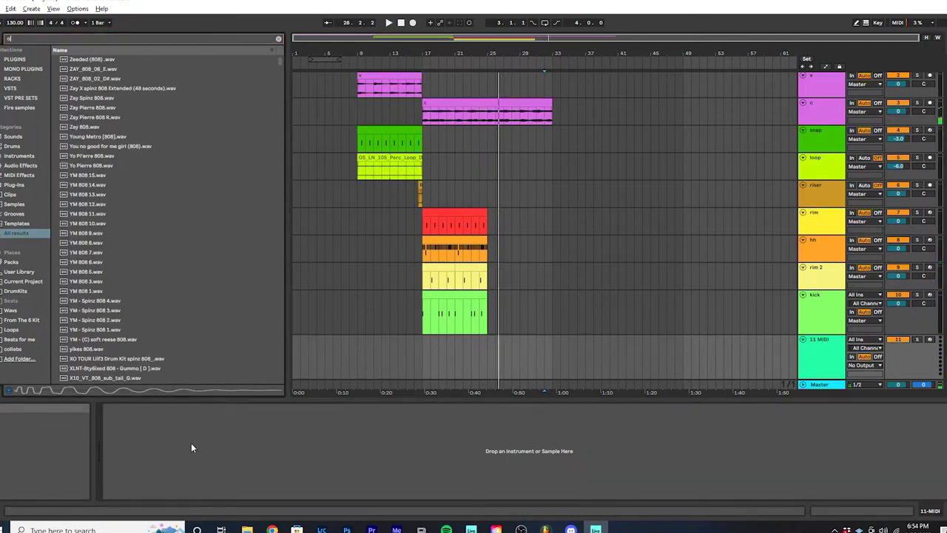
type("pen hh")
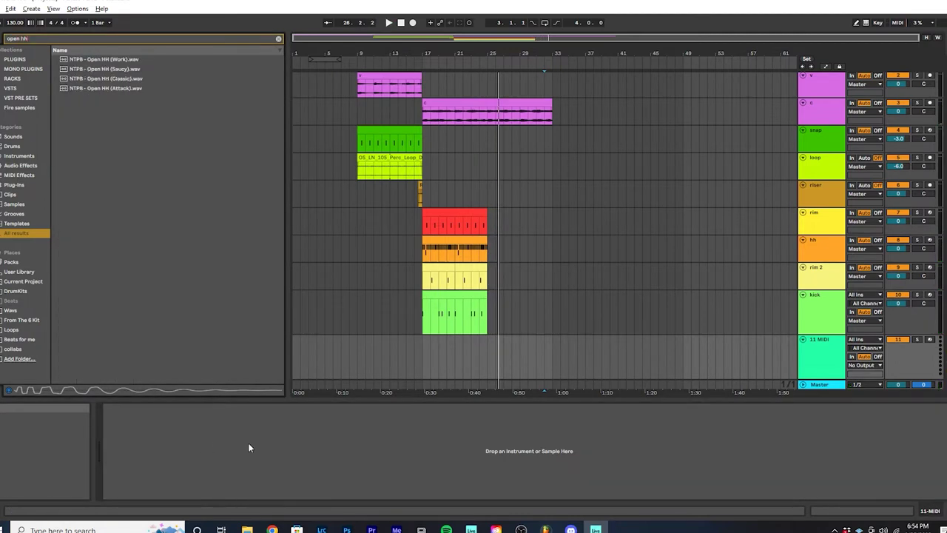
left_click(134, 79)
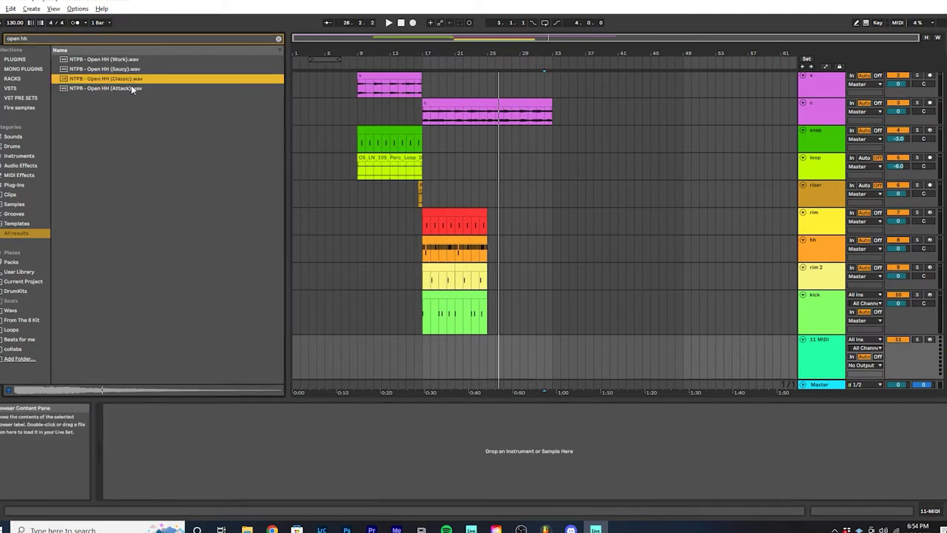
left_click(131, 87)
left_click(130, 69)
left_click(127, 62)
left_click(128, 69)
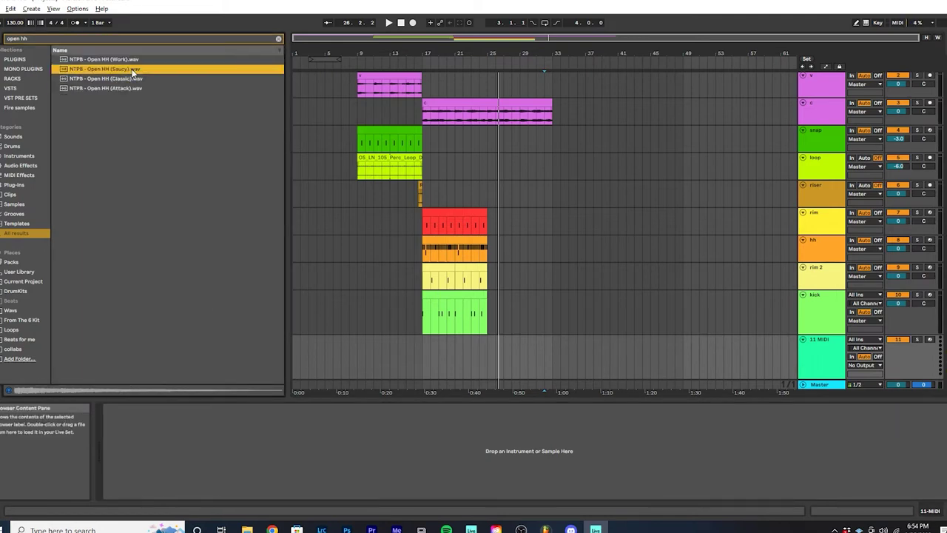
left_click(126, 88)
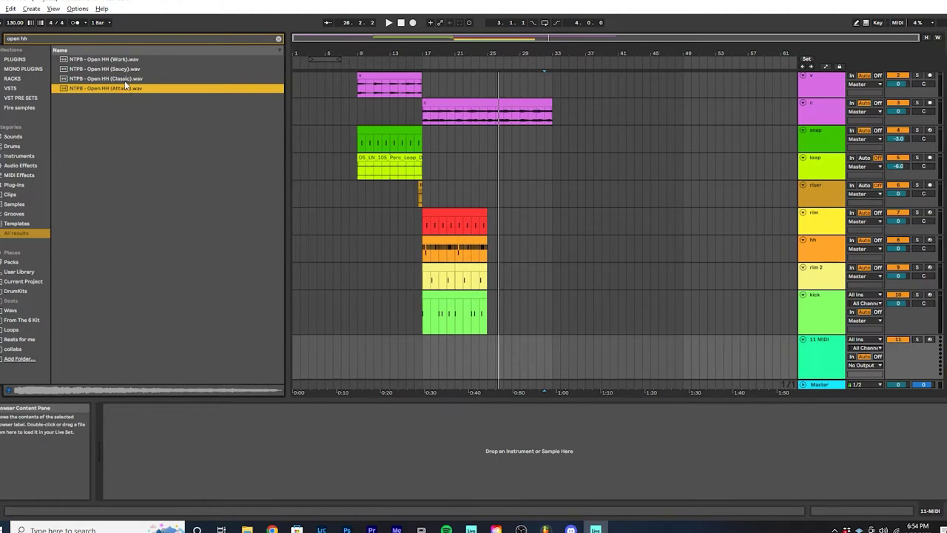
left_click(127, 69)
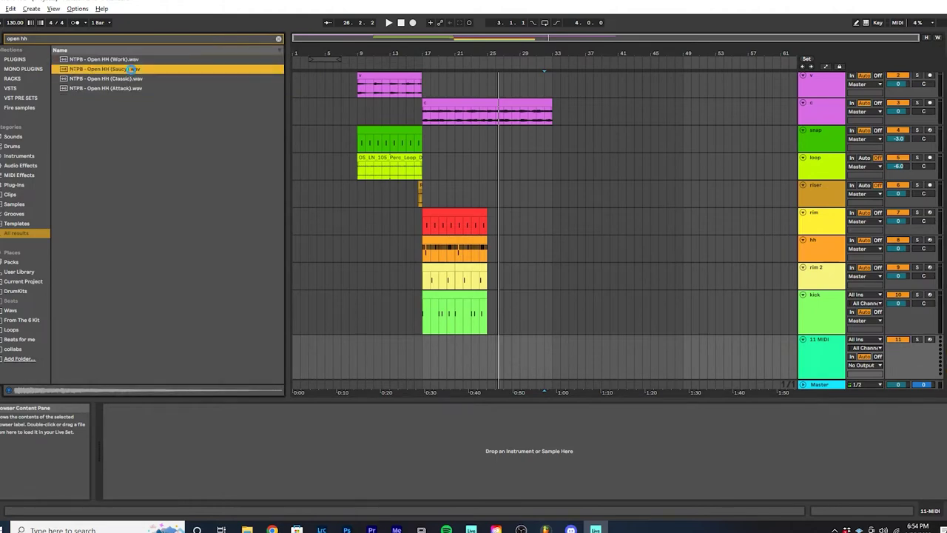
left_click_drag(128, 69, 502, 453)
Step: Create a four-bar MIDI clip at bar 17 on the open hat track and draw a one-beat C3 note at 2.2.1 with velocity 74
left_click(446, 345)
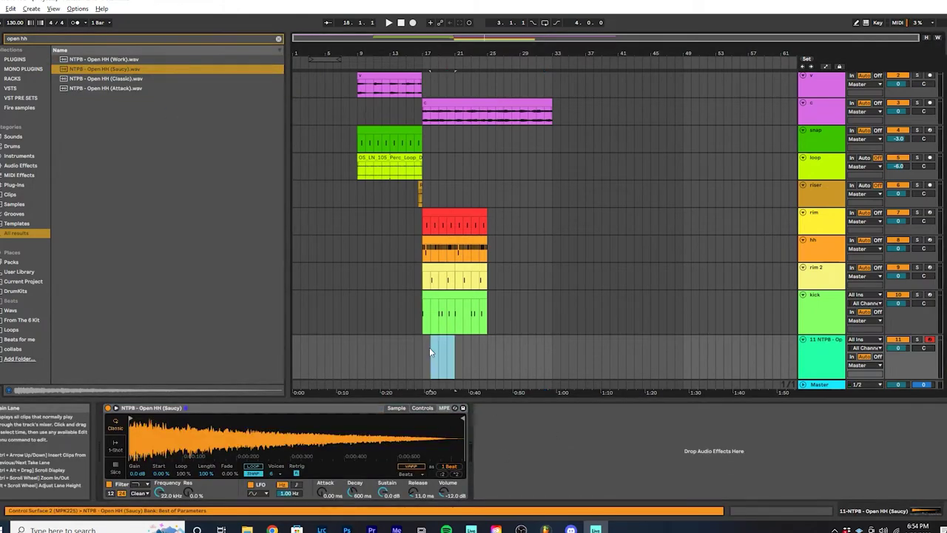
double_click(431, 347)
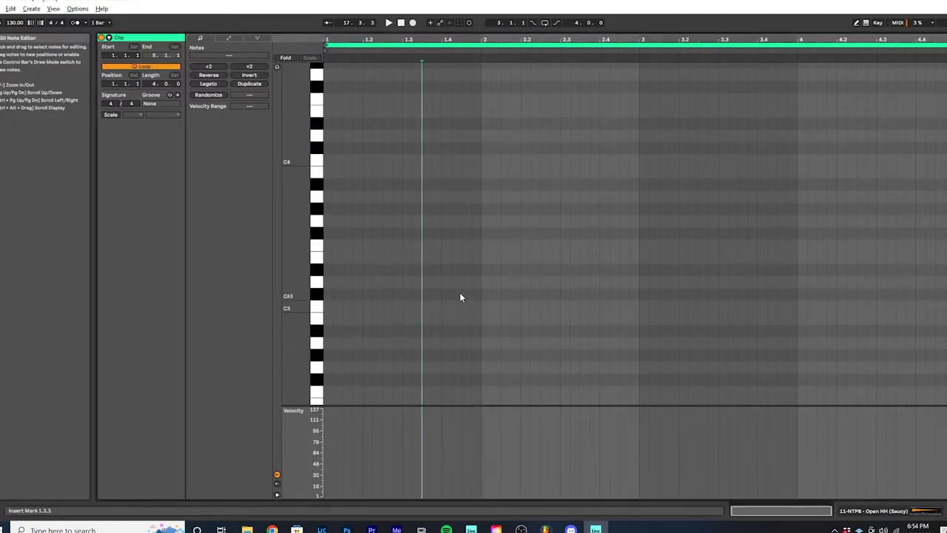
key("space")
key("b")
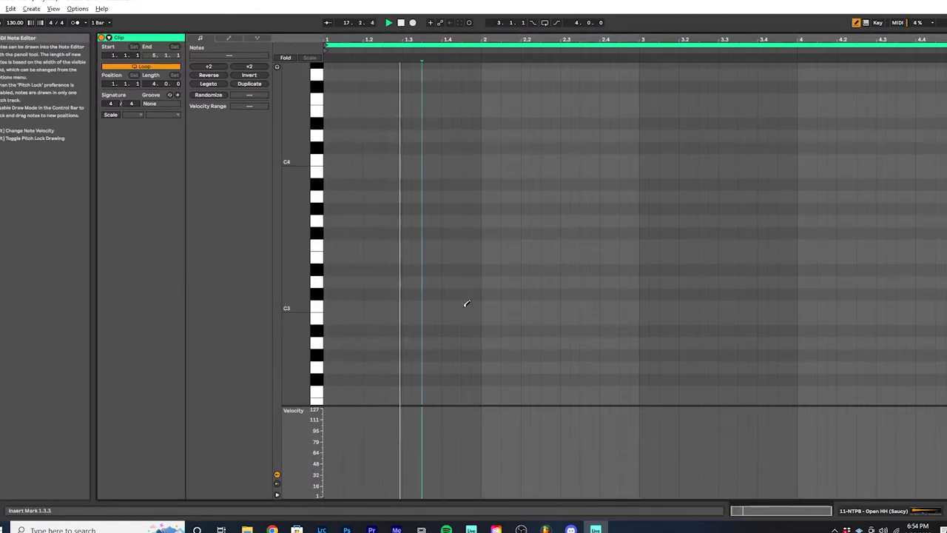
left_click(543, 307)
key("b")
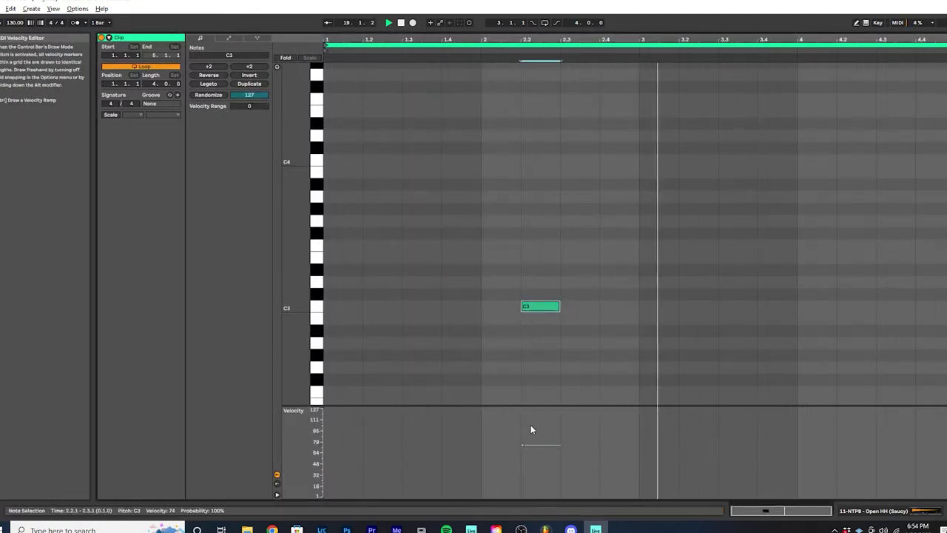
key("shift+Tab")
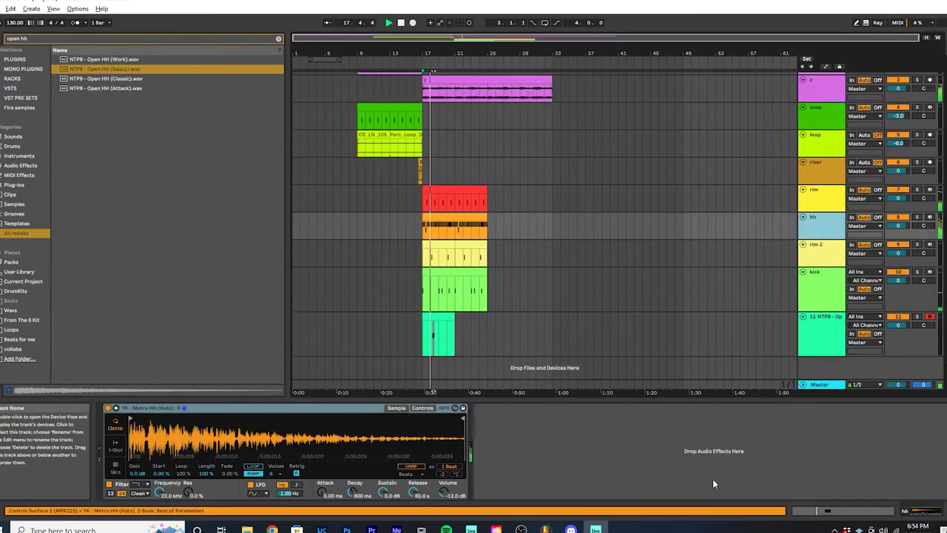
Step: Copy the ValhallaVintageVerb reverb from the rim track onto the hh track and open its plugin window
key("Up")
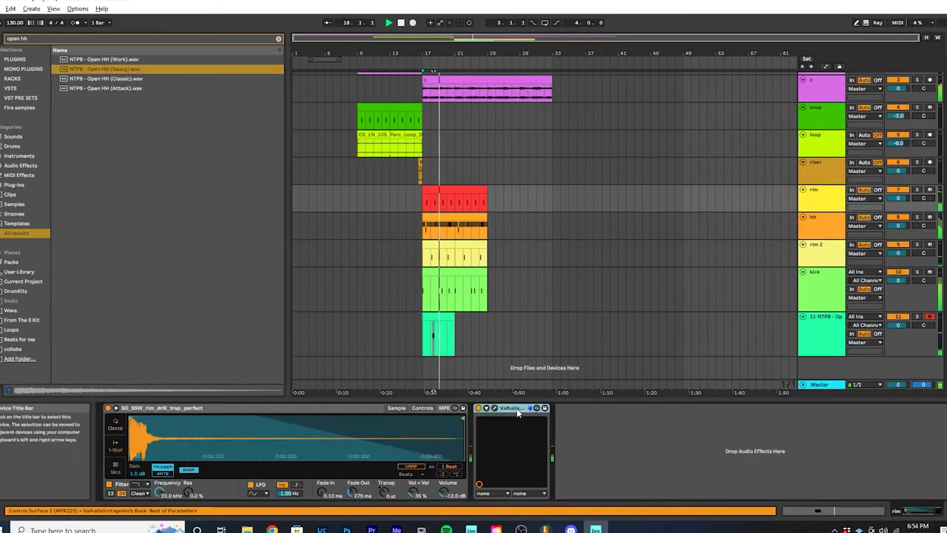
key("Down")
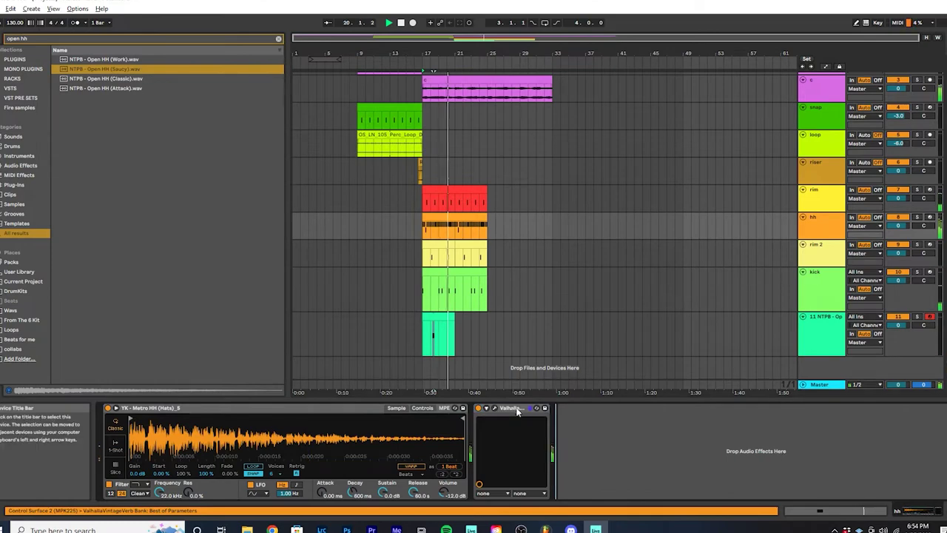
left_click(494, 408)
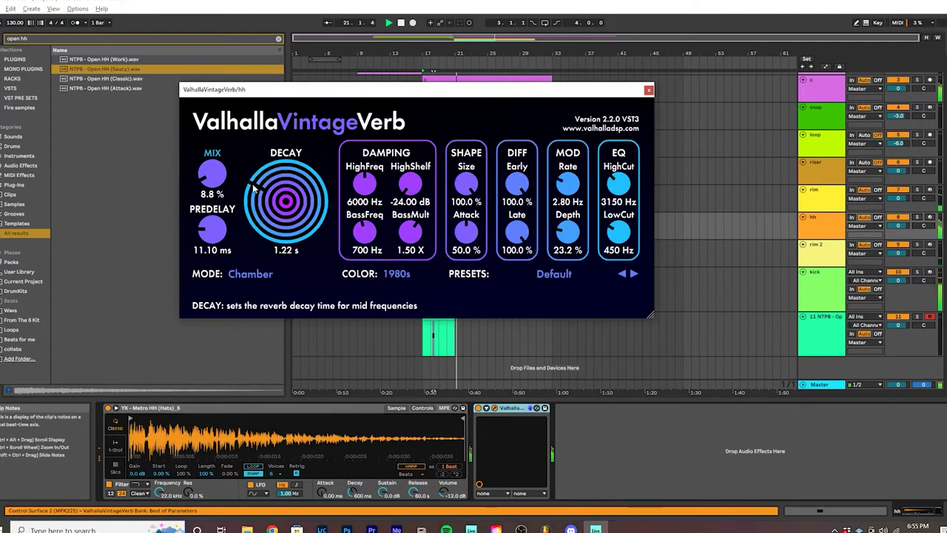
Step: Set the hh reverb to 1.37 s decay, 48.4% size and 6.4% mix during playback, and close its window
left_click_drag(252, 189, 307, 194)
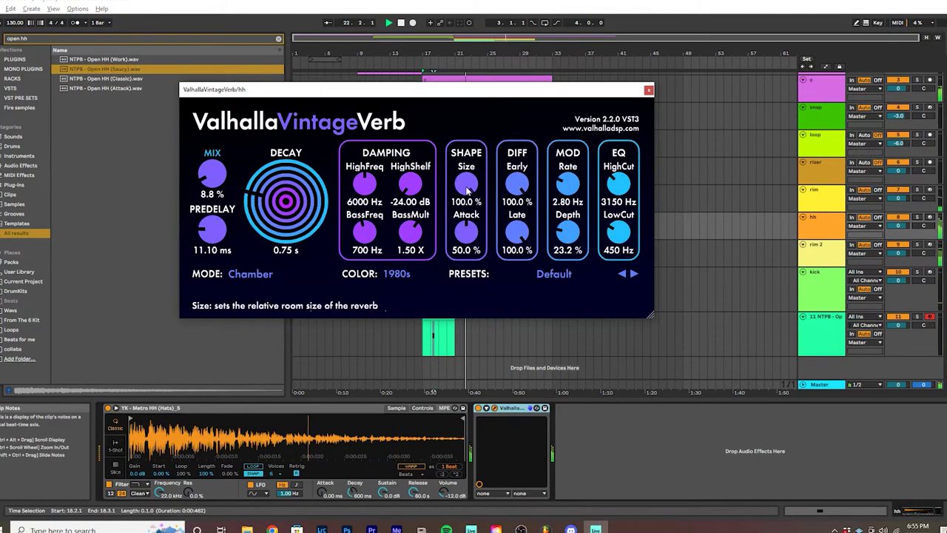
left_click_drag(467, 185, 468, 194)
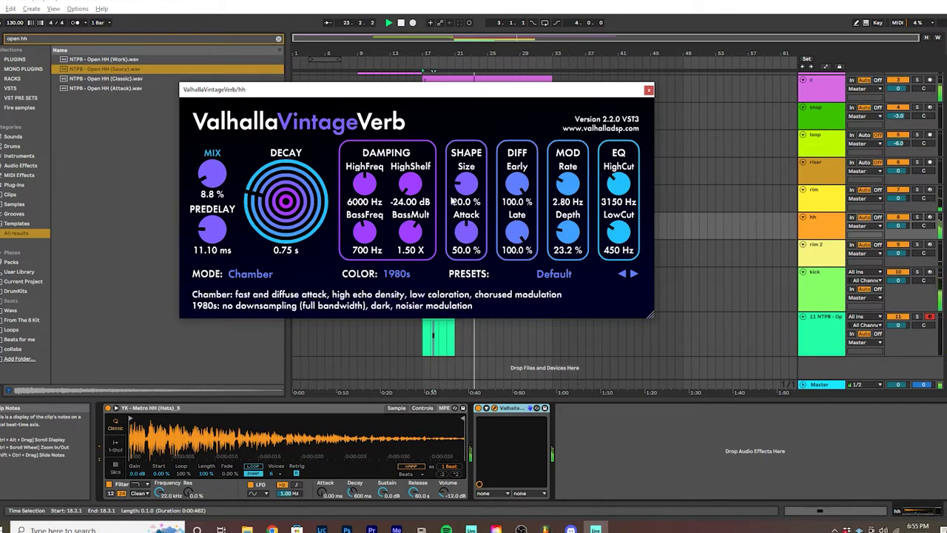
left_click_drag(270, 205, 457, 191)
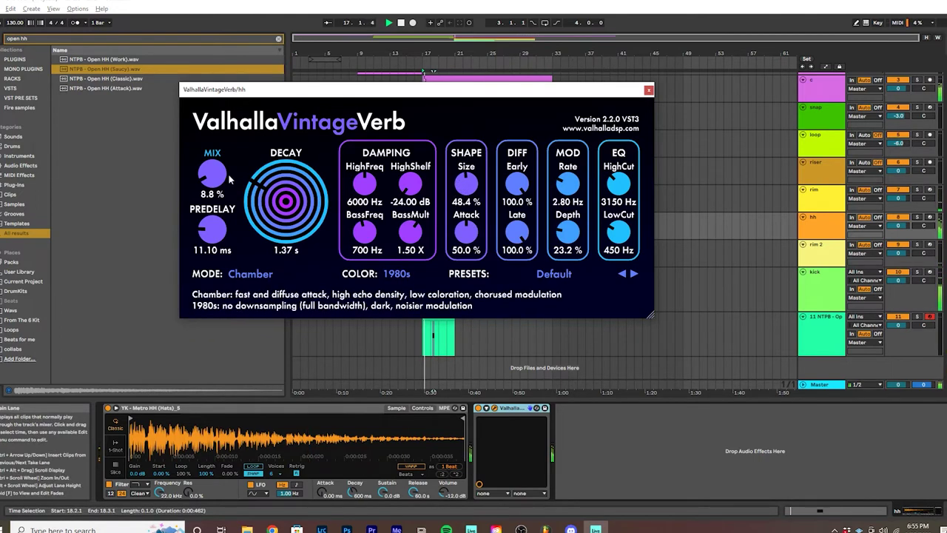
scroll(225, 173, "down", 2)
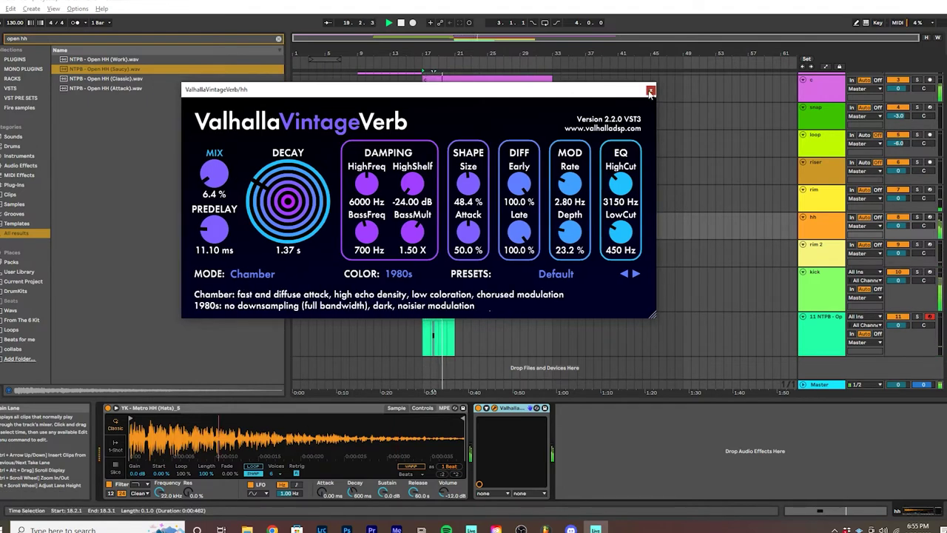
left_click(650, 92)
Step: Add ValhallaVintageVerb to the open hat track with 60.4% mix, 7.73 ms predelay and 59.6% size, and close its window
left_click(439, 337)
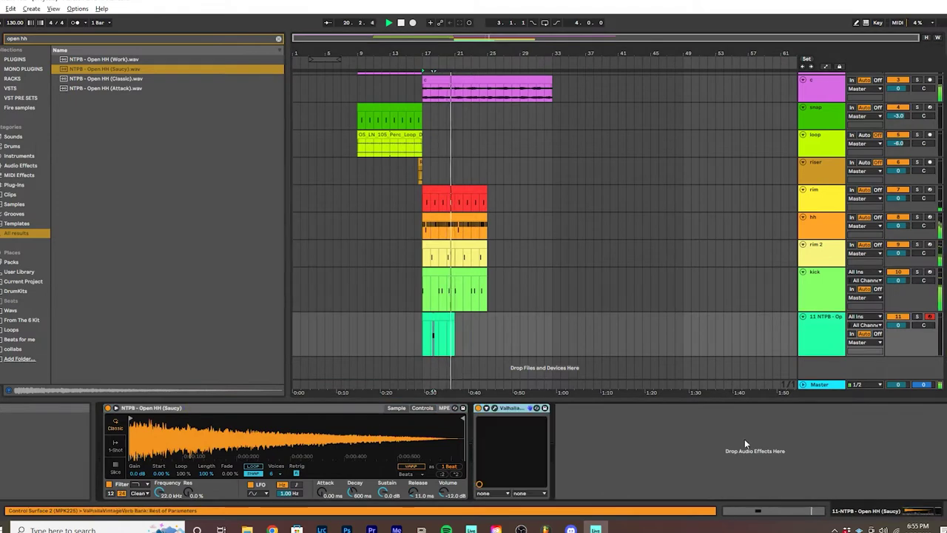
left_click(436, 334)
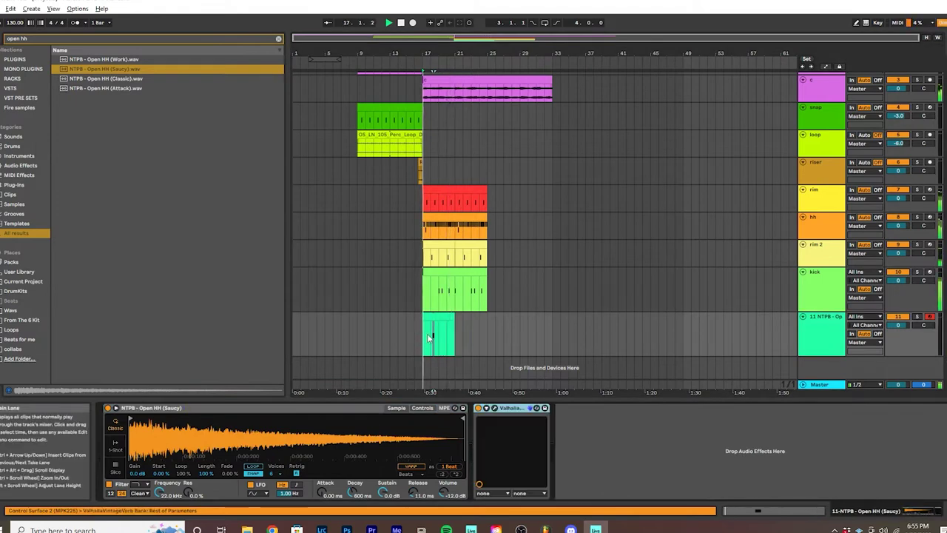
left_click(507, 409)
left_click_drag(214, 179, 230, 191)
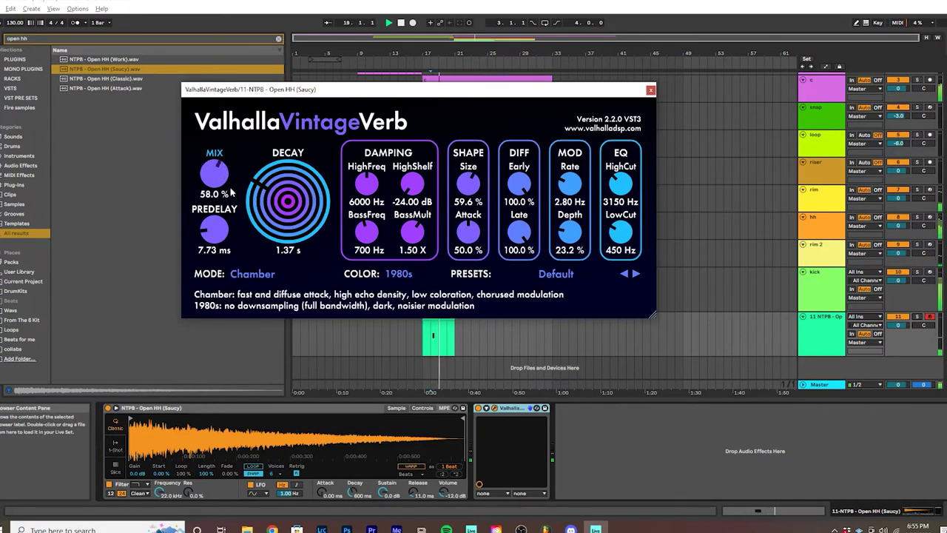
left_click_drag(590, 98, 616, 126)
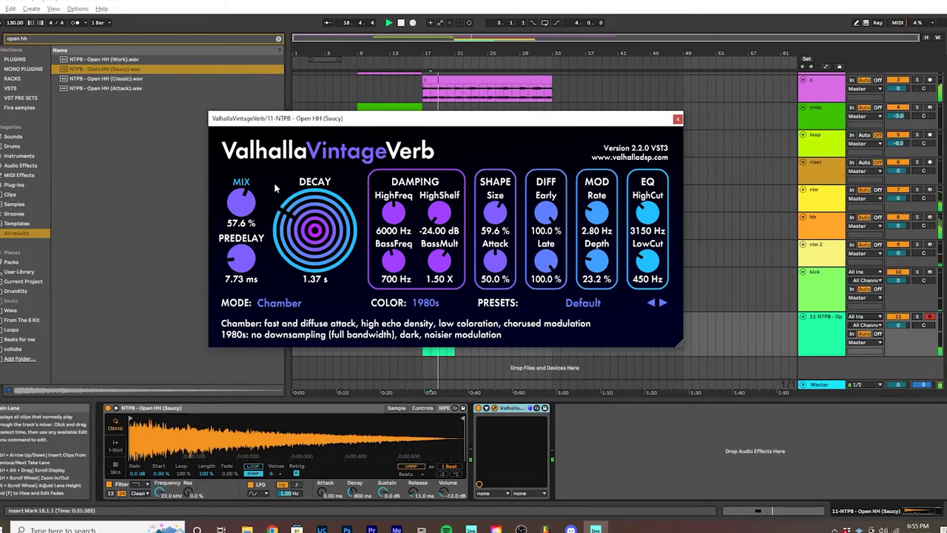
left_click_drag(241, 199, 258, 170)
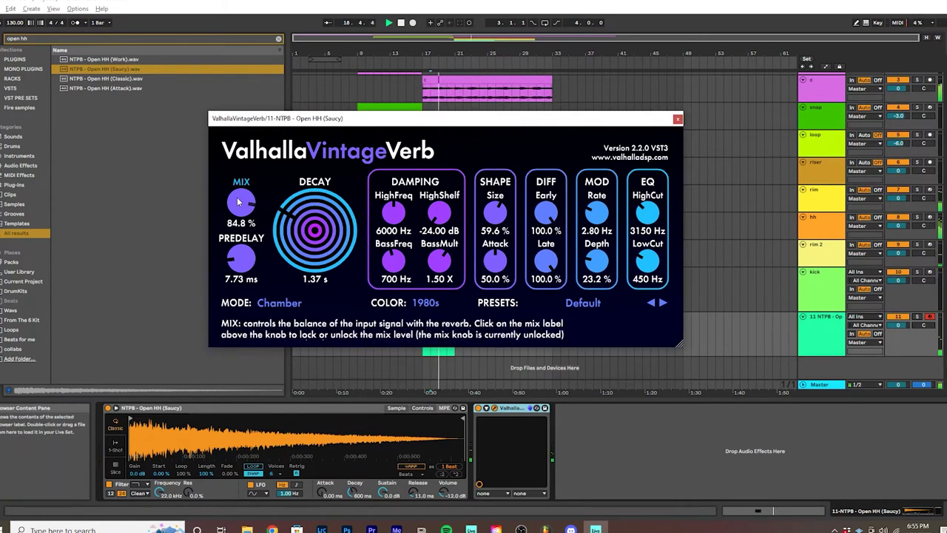
left_click_drag(238, 201, 259, 234)
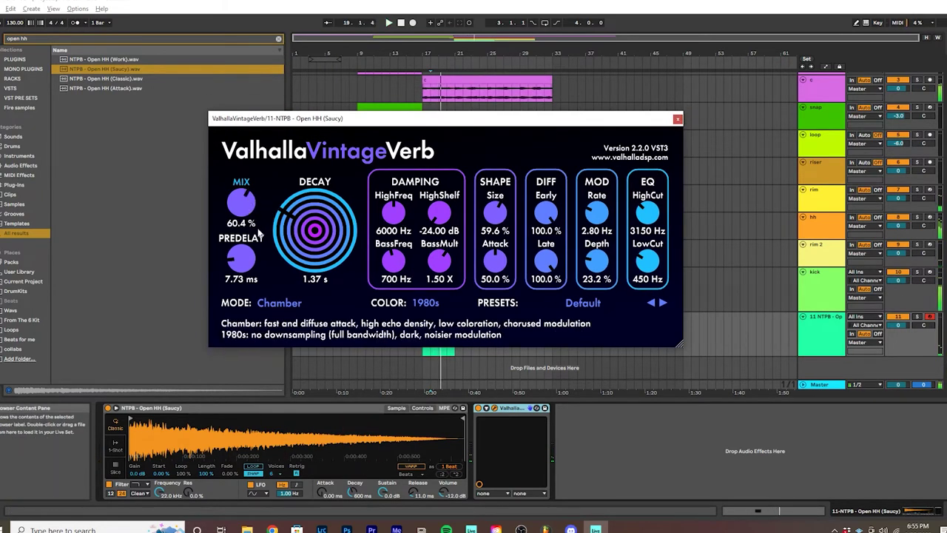
left_click(677, 119)
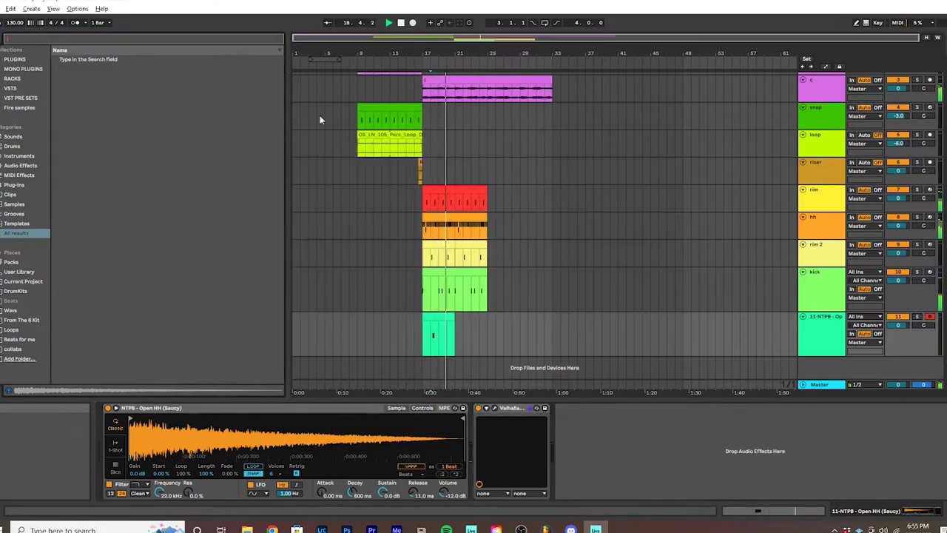
Step: Duplicate the open hat clip once so it runs from bar 17 to bar 25, and rename its track oh
left_click(442, 318)
key("ctrl+d")
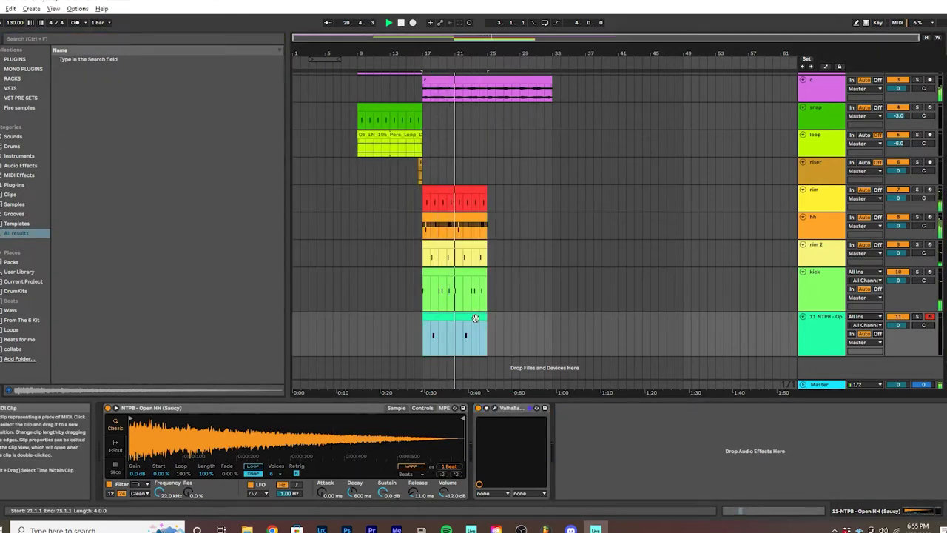
left_click(833, 331)
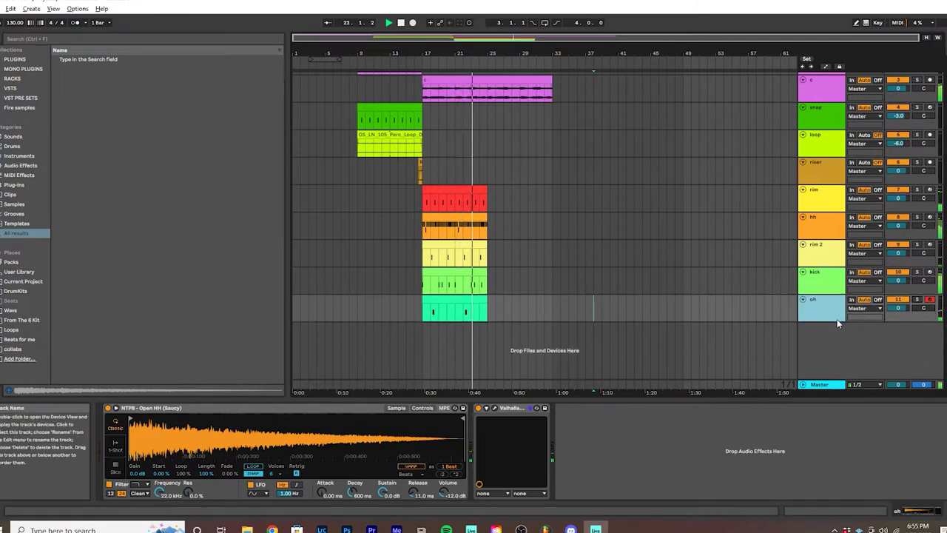
Step: Add a MIDI track below the oh track and search the browser for 808 samples
right_click(832, 347)
left_click(880, 358)
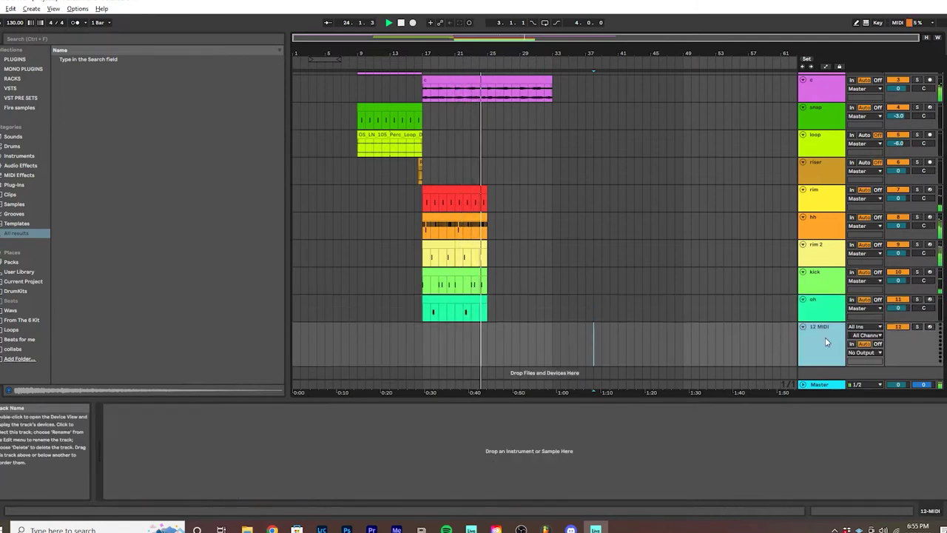
key("ctrl+f")
type("808")
Step: Audition the YM 808 samples and X10_VT_808_sub_tail_G.wav to compare bass sounds for the new track
left_click(146, 185)
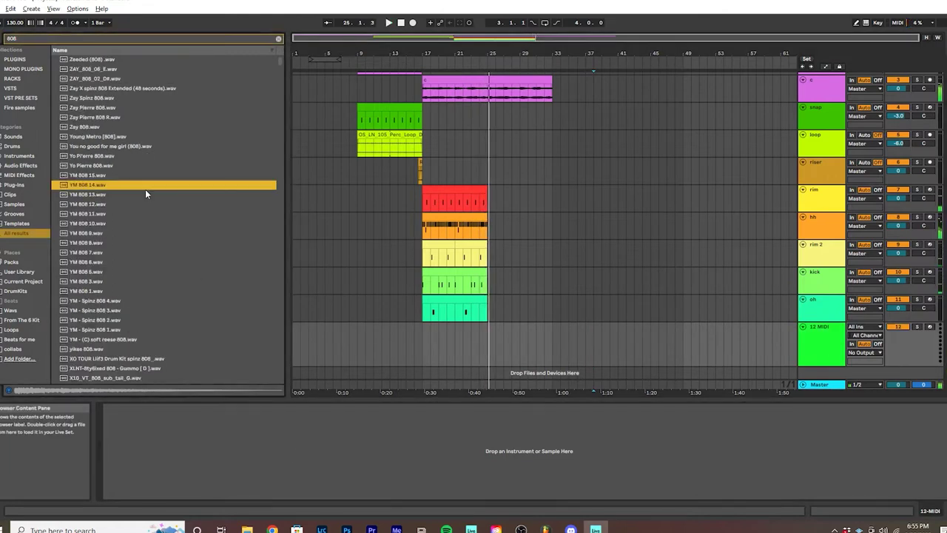
left_click(74, 177)
left_click(98, 194)
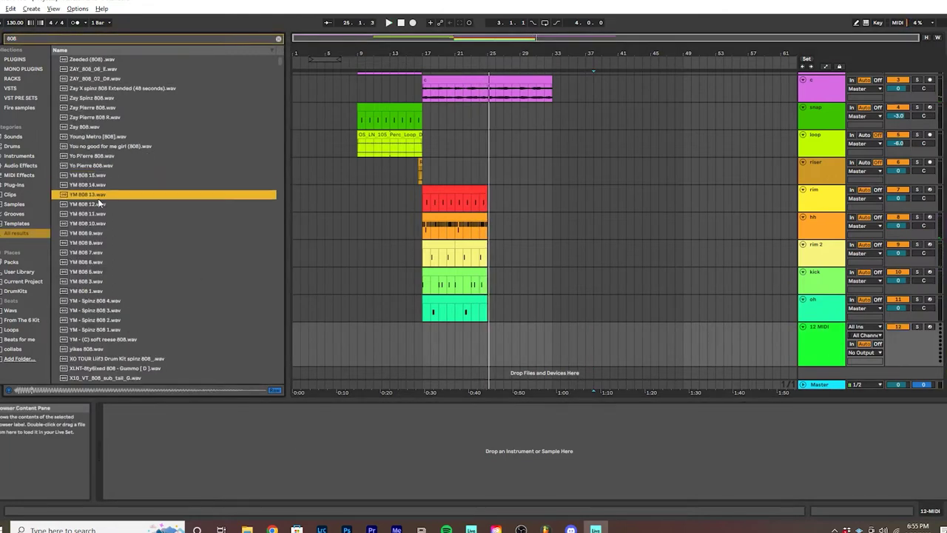
left_click(101, 205)
left_click(102, 214)
left_click(105, 224)
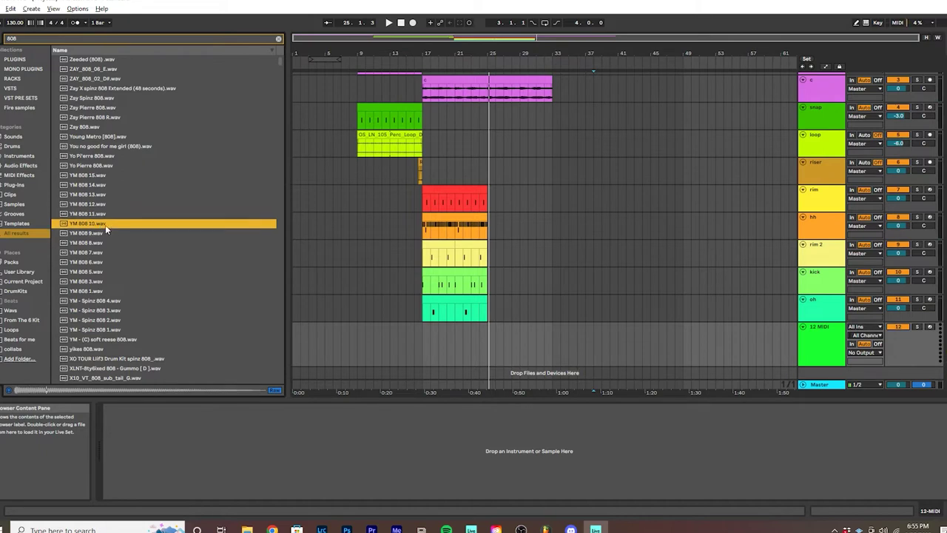
left_click(102, 215)
left_click(97, 208)
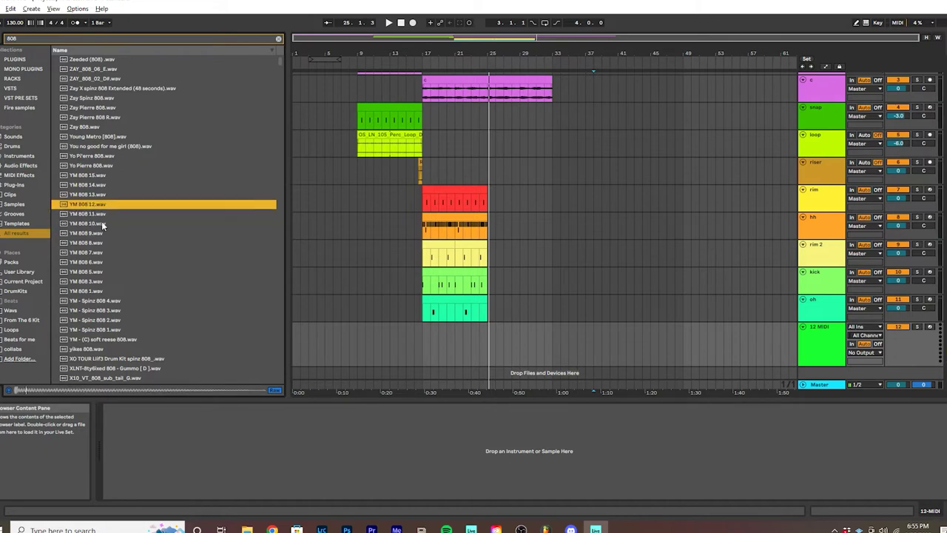
left_click(130, 377)
scroll(122, 340, "down", 1)
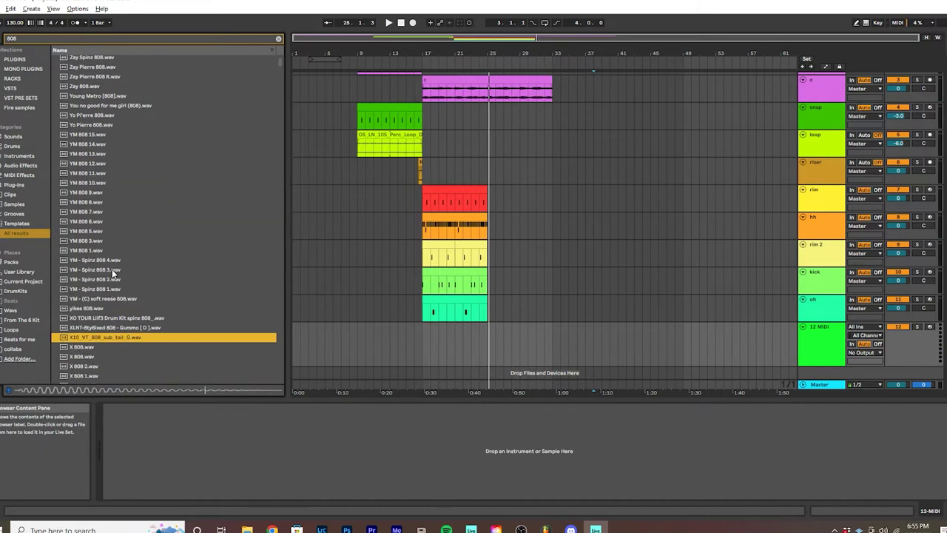
left_click(116, 270)
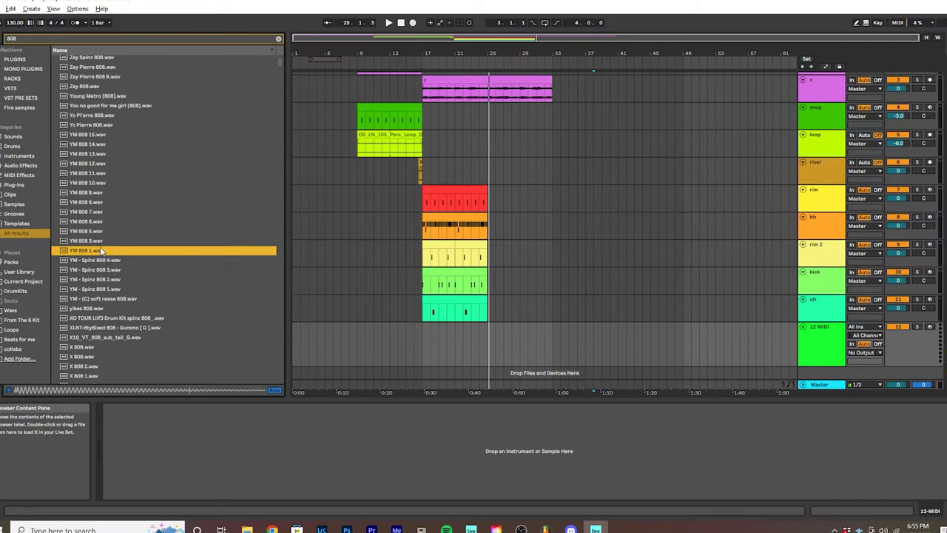
left_click(98, 243)
left_click(101, 234)
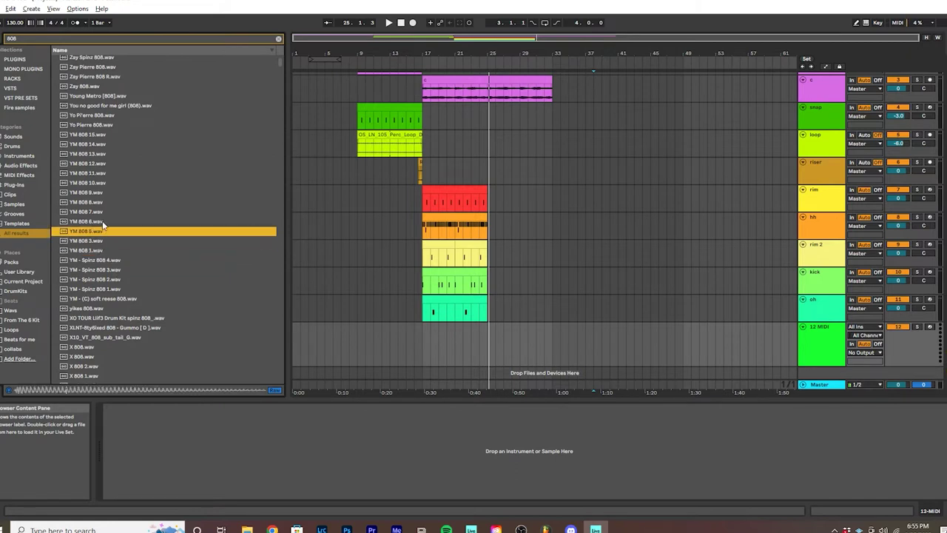
left_click(102, 224)
left_click(100, 213)
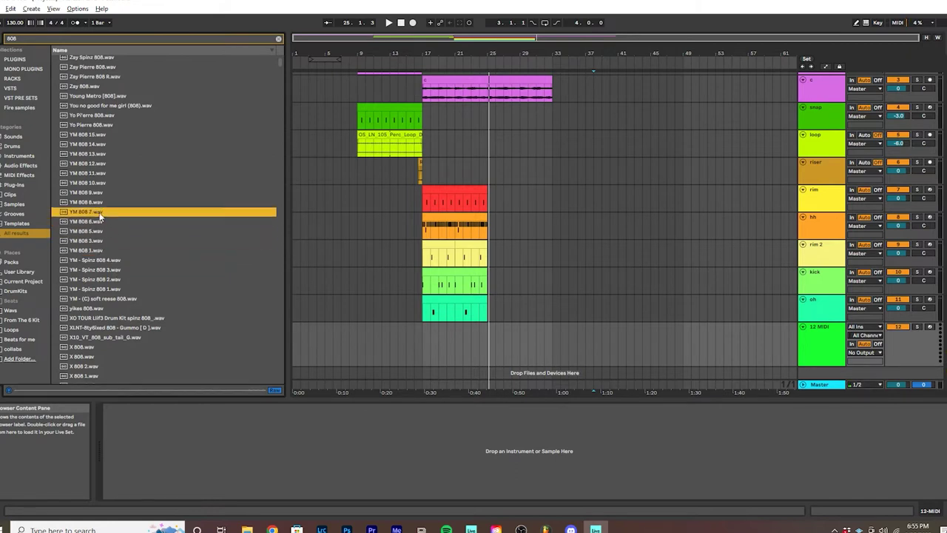
Step: Audition the YM 808 samples and load YM 808 11.wav as an instrument on the empty MIDI track
left_click(102, 202)
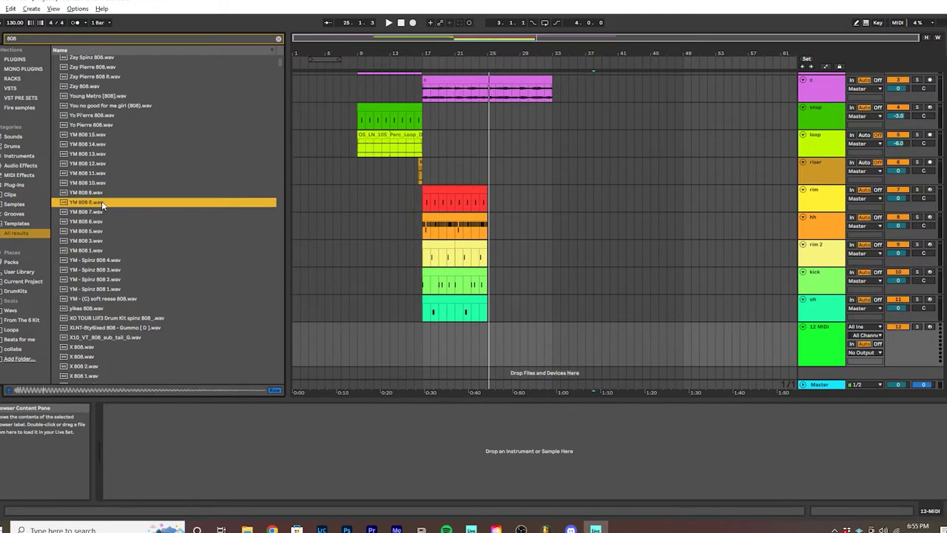
key("Up")
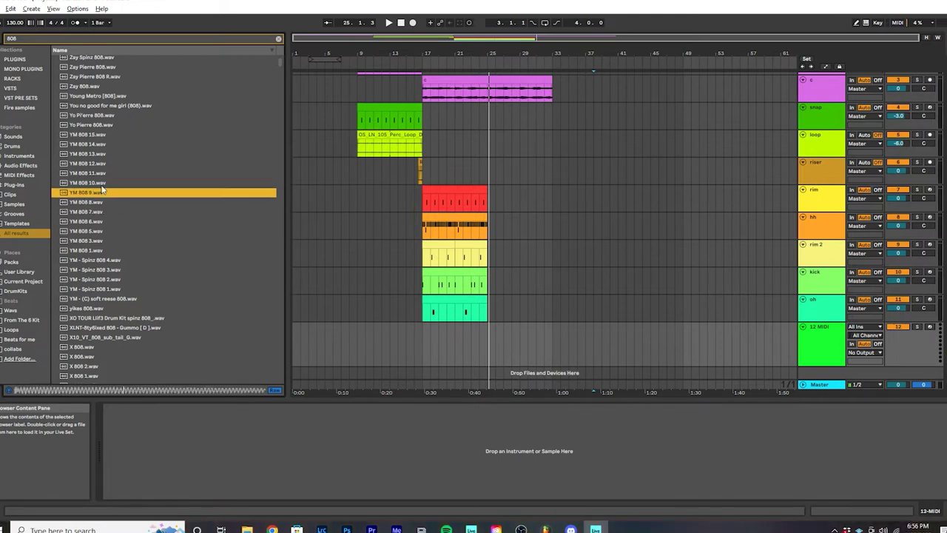
key("Up")
left_click(98, 175)
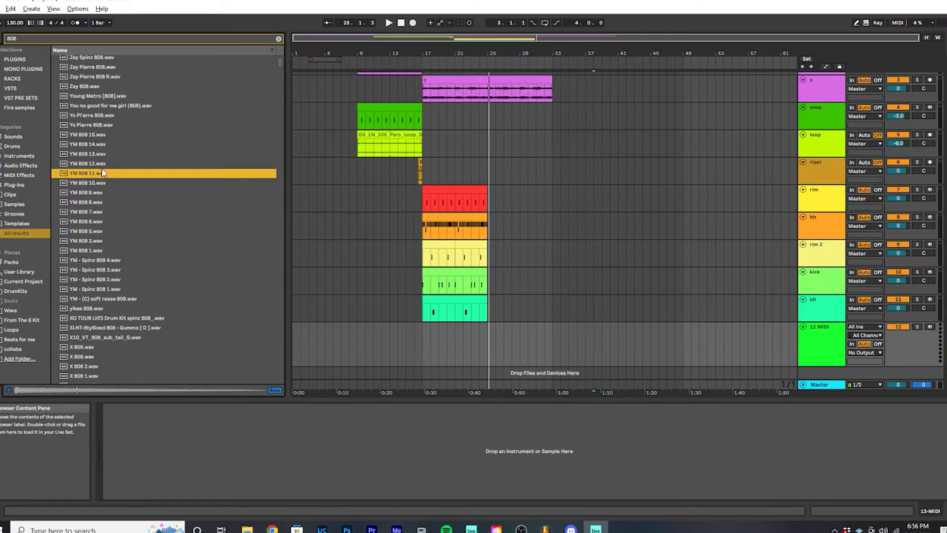
left_click_drag(101, 173, 648, 488)
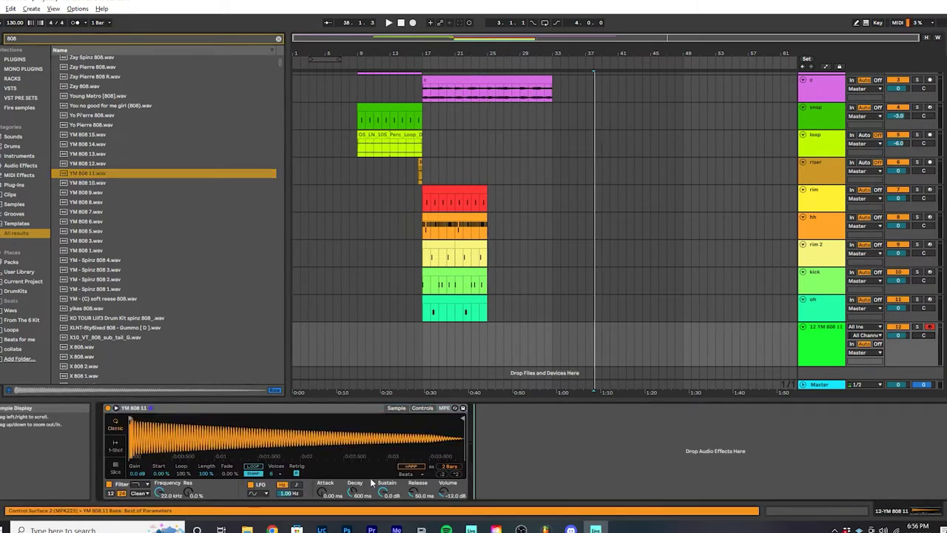
left_click(487, 349)
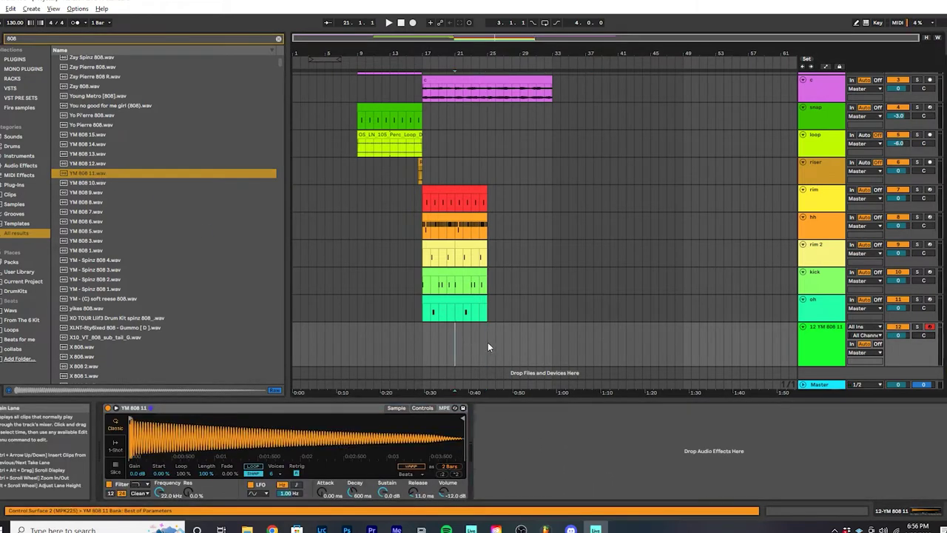
Step: Find the Pro-Q 3 equalizer in the browser and add it to track c
left_click(602, 264)
scroll(728, 202, "up", 2)
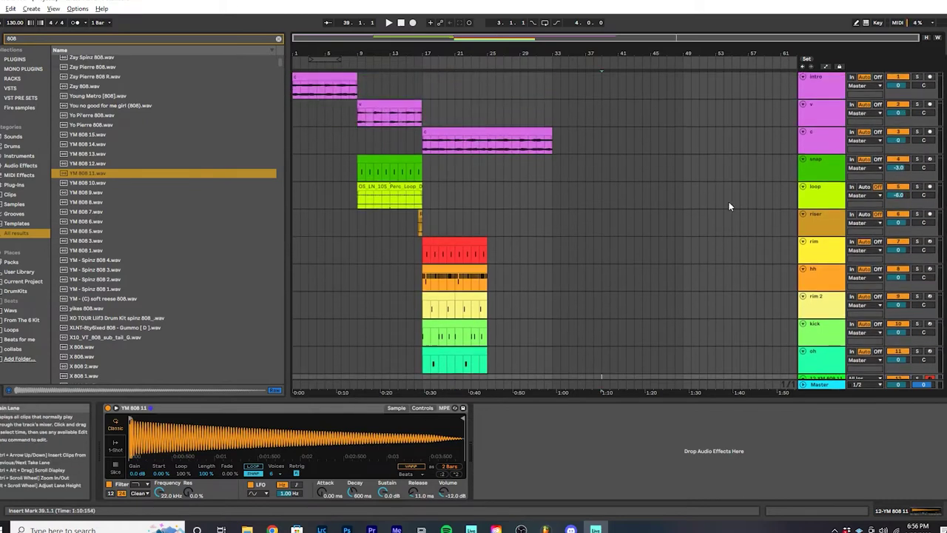
left_click(809, 150)
key("ctrl+f")
type("pro q")
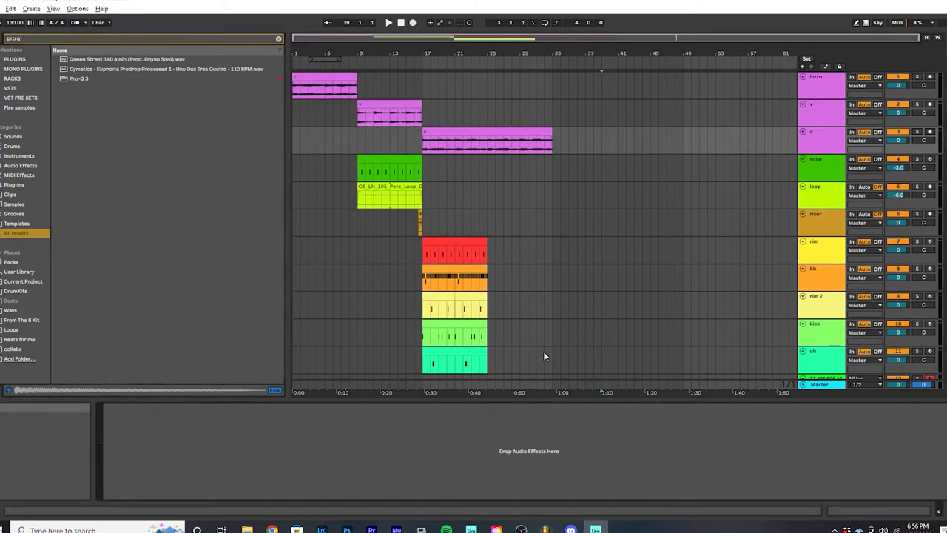
left_click_drag(107, 79, 145, 422)
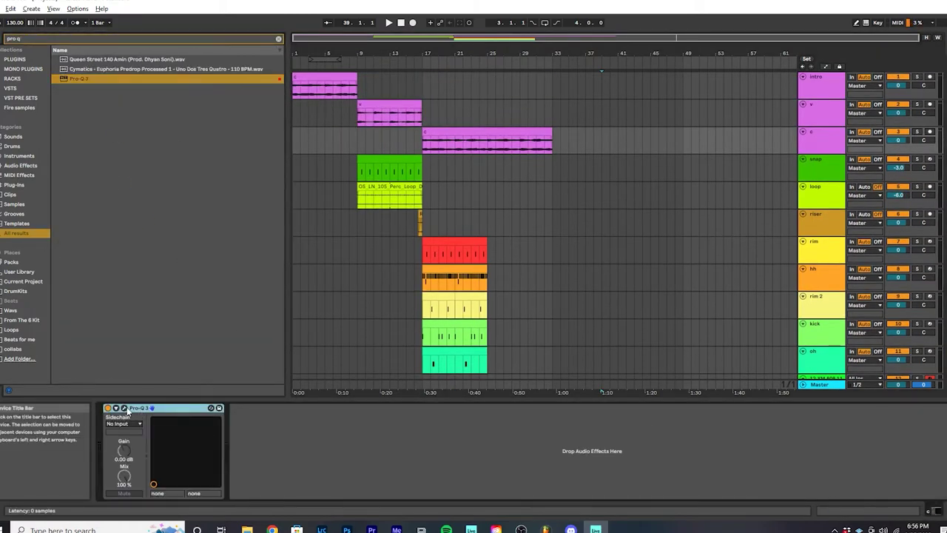
Step: While the soloed clip on track c plays, add a Pro-Q 3 low cut near 200 Hz and an 18 dB/oct high cut at about 2180 Hz
left_click(124, 408)
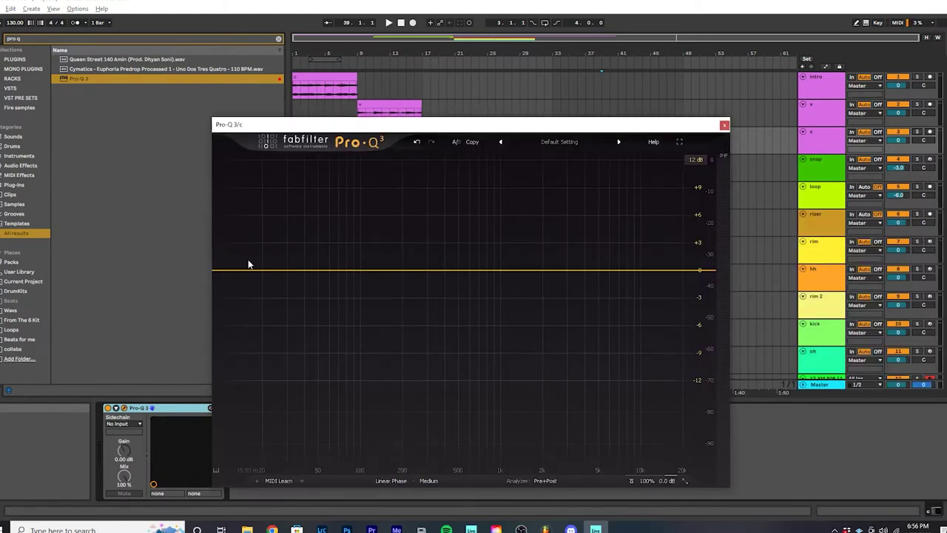
left_click(236, 271)
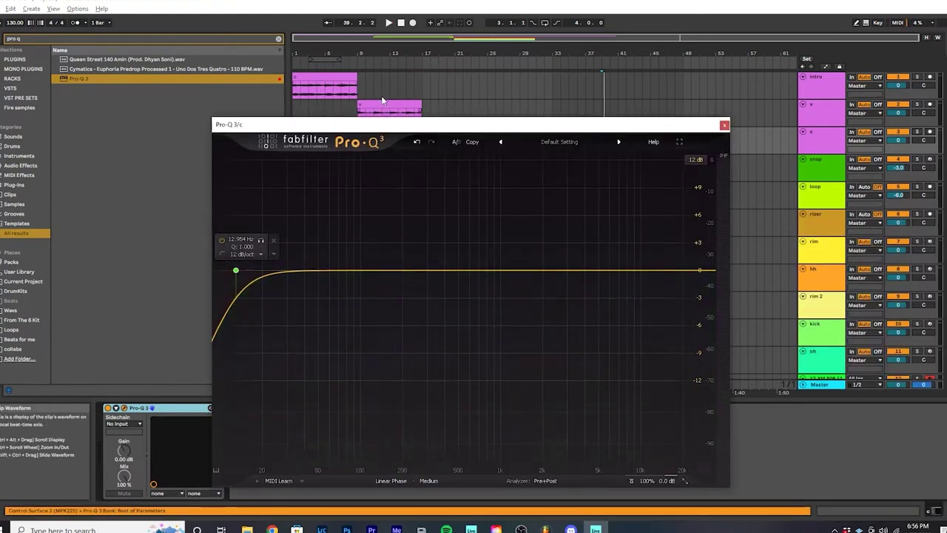
left_click_drag(424, 128, 452, 129)
left_click(444, 144)
key("space")
left_click_drag(272, 275, 433, 299)
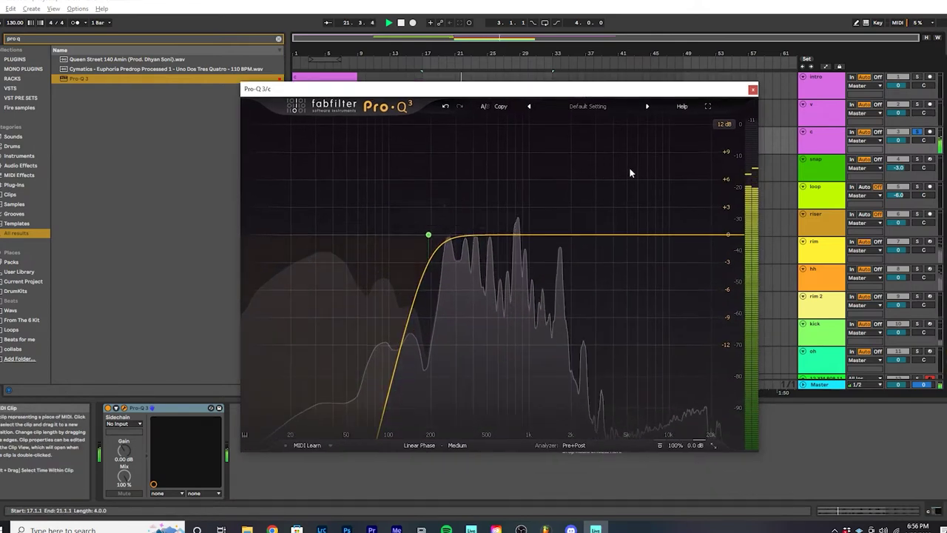
left_click_drag(707, 235, 577, 235)
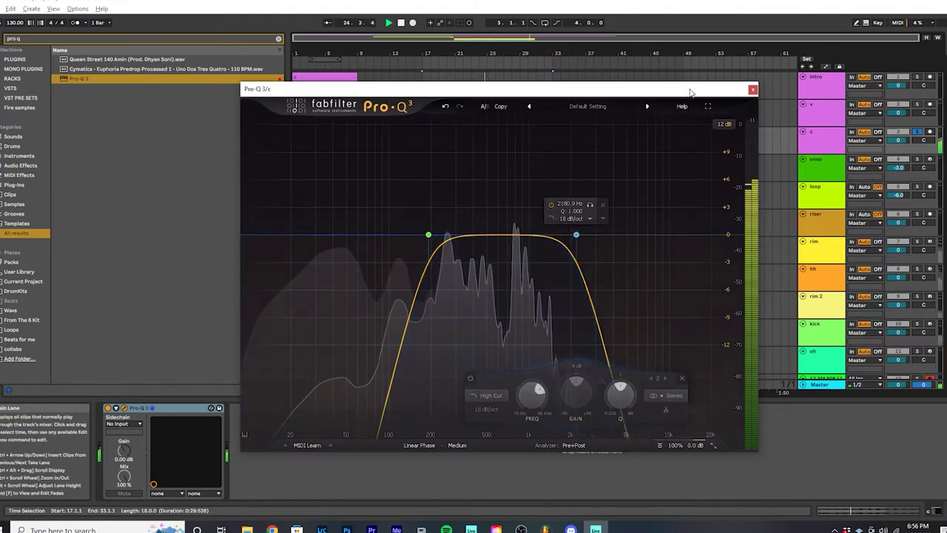
left_click(753, 89)
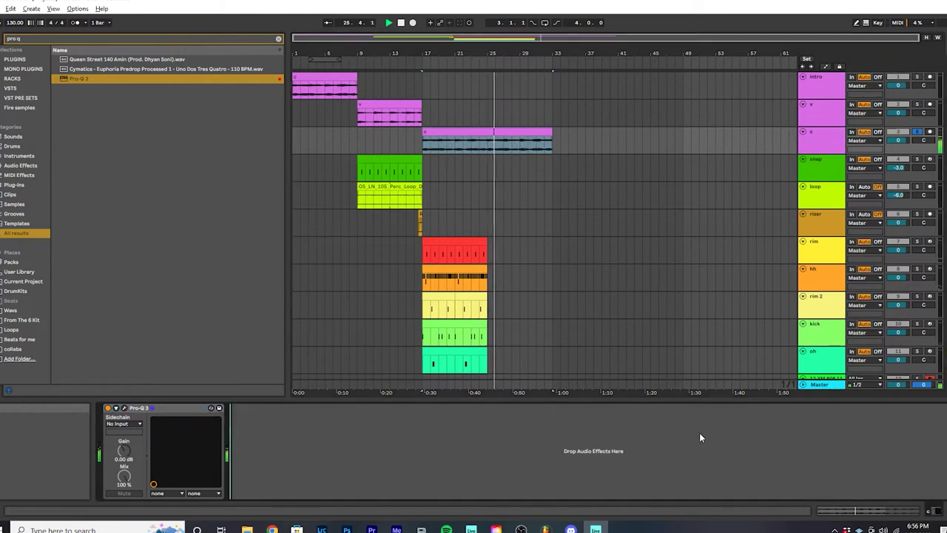
Step: Solo track v, add the ValhallaVintageVerb reverb to it, and loop playback over its clip
left_click(814, 107)
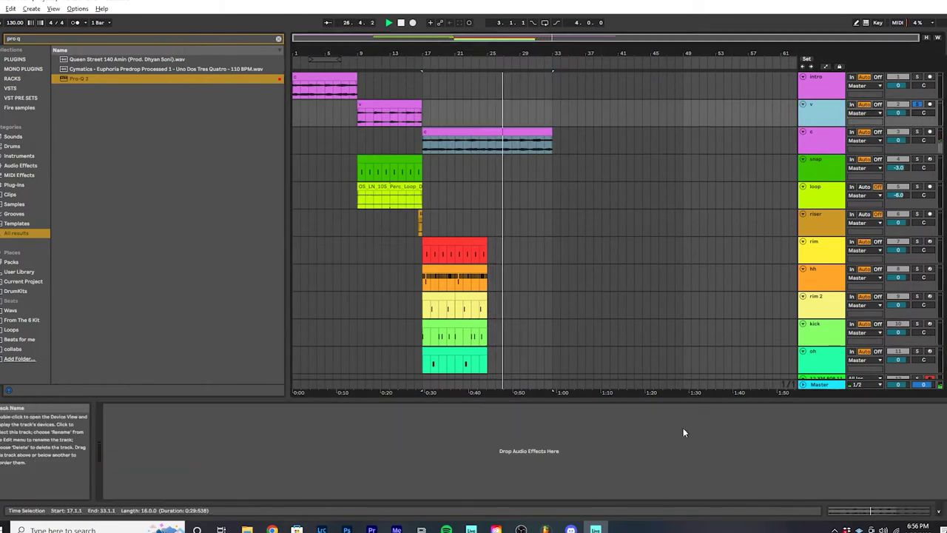
key("ctrl+f")
type("val")
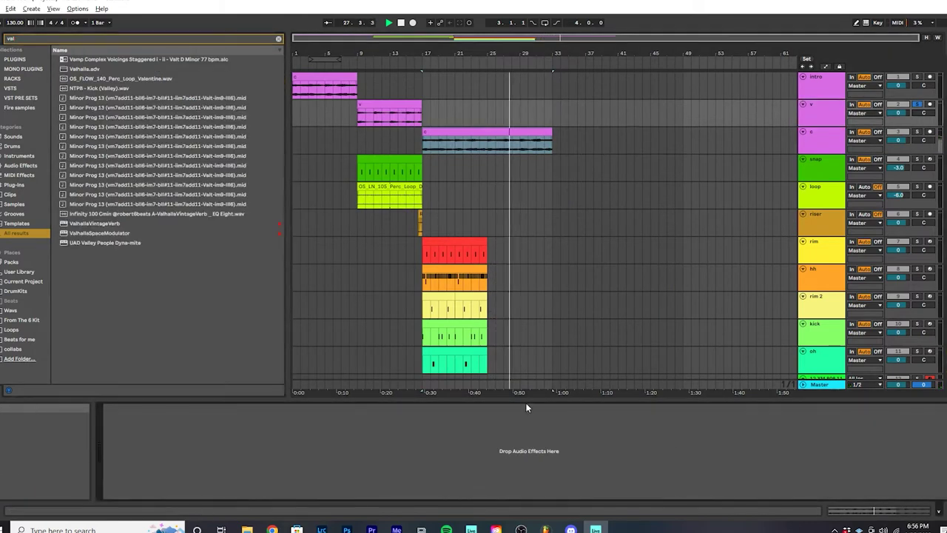
double_click(94, 223)
left_click(394, 117)
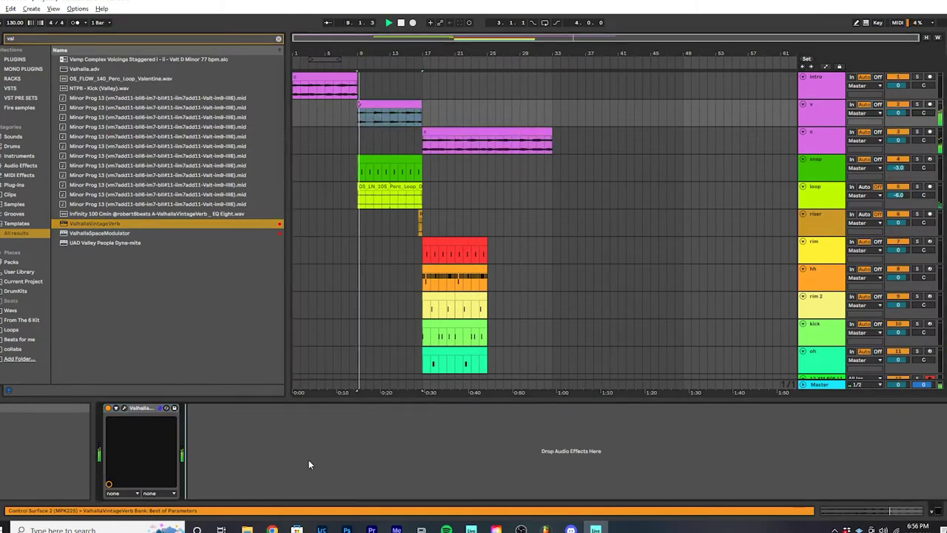
Step: Set the ValhallaVintageVerb color to 1980s and its EQ to a 6660 Hz HighCut and 470 Hz LowCut
left_click(116, 407)
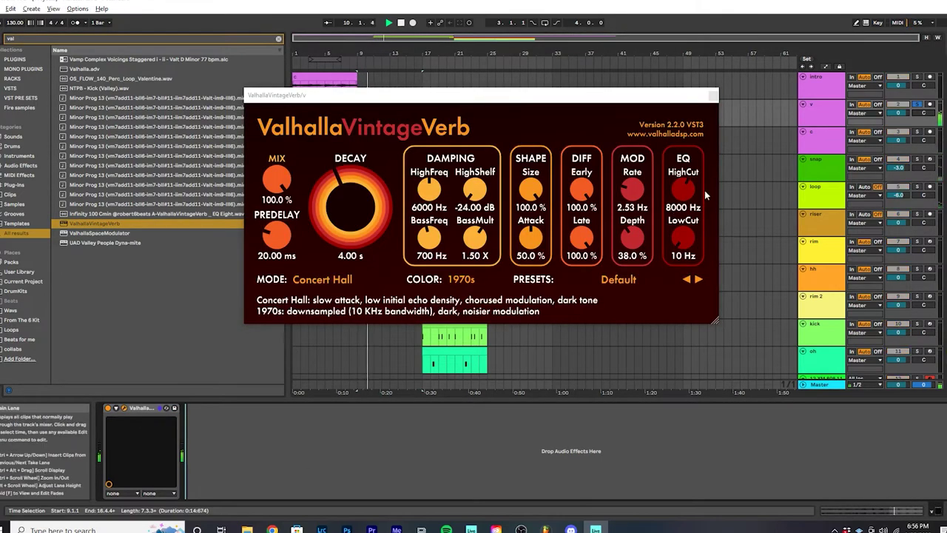
left_click(461, 279)
left_click(466, 304)
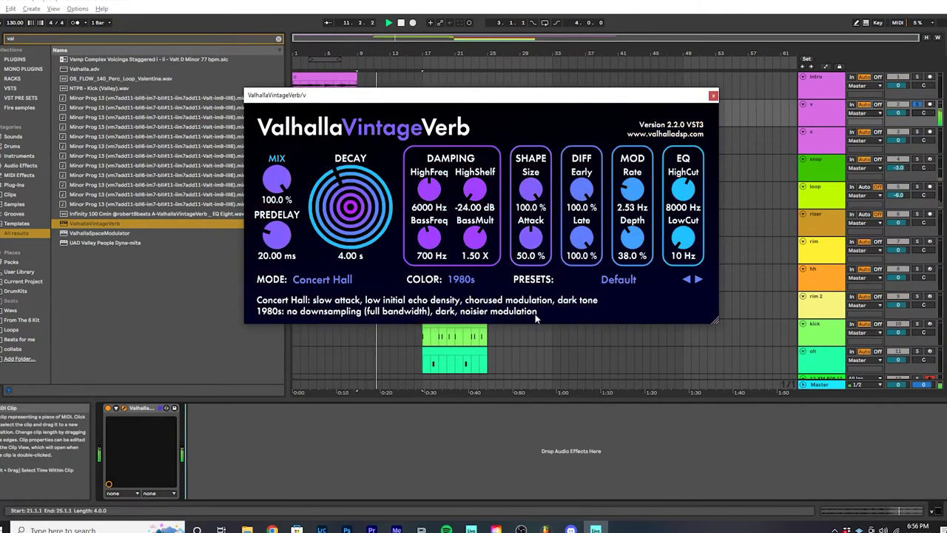
left_click_drag(682, 235, 639, 188)
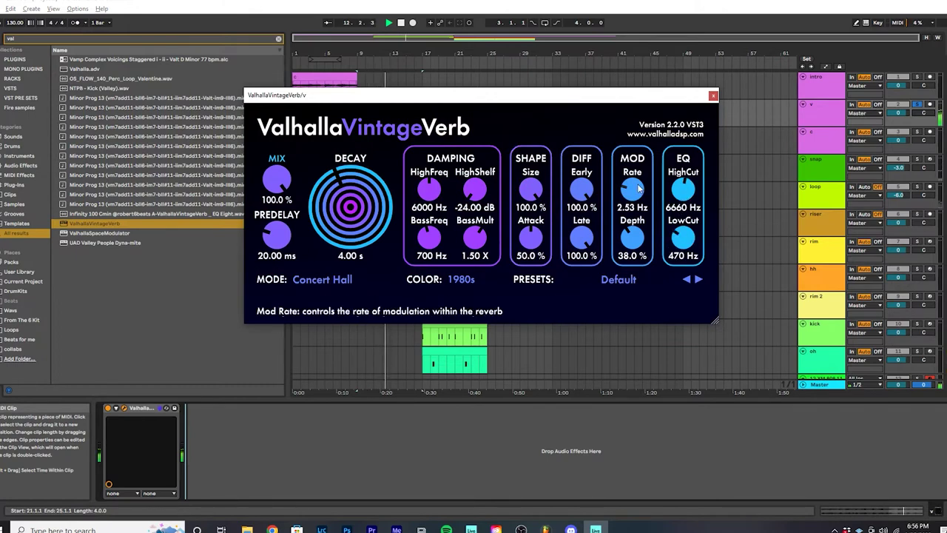
Step: Set the reverb's modulation rate to 1.77 Hz and its modulation depth to 14.0 %
left_click_drag(633, 235, 633, 242)
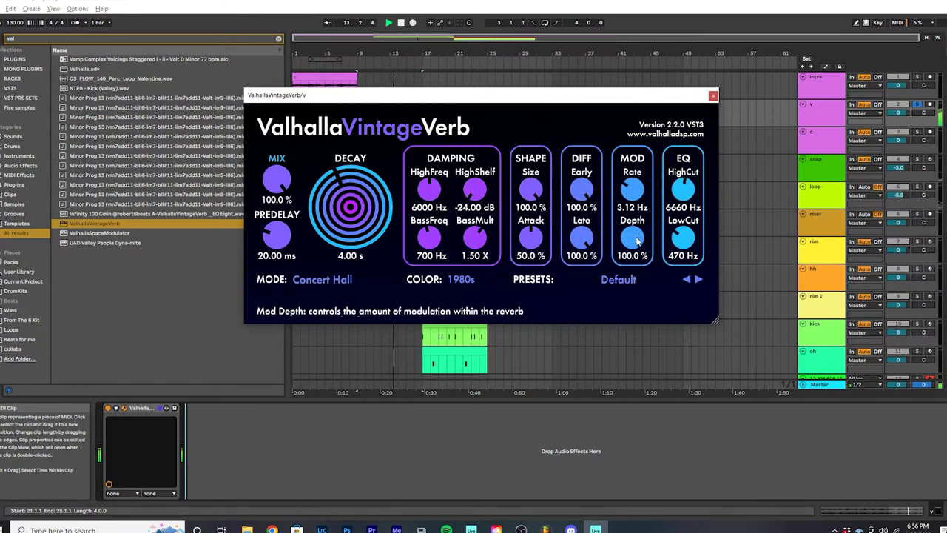
left_click_drag(646, 336, 646, 348)
left_click_drag(632, 191, 638, 220)
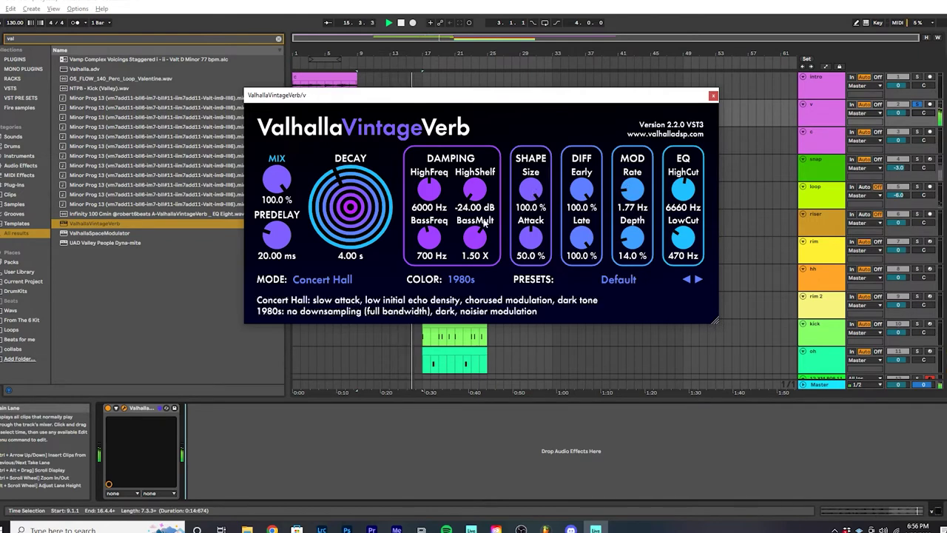
Step: Set the reverb's decay to 2.54 s, predelay to 13.34 ms and mix to 33.6 %, and close its window
left_click_drag(348, 200, 346, 224)
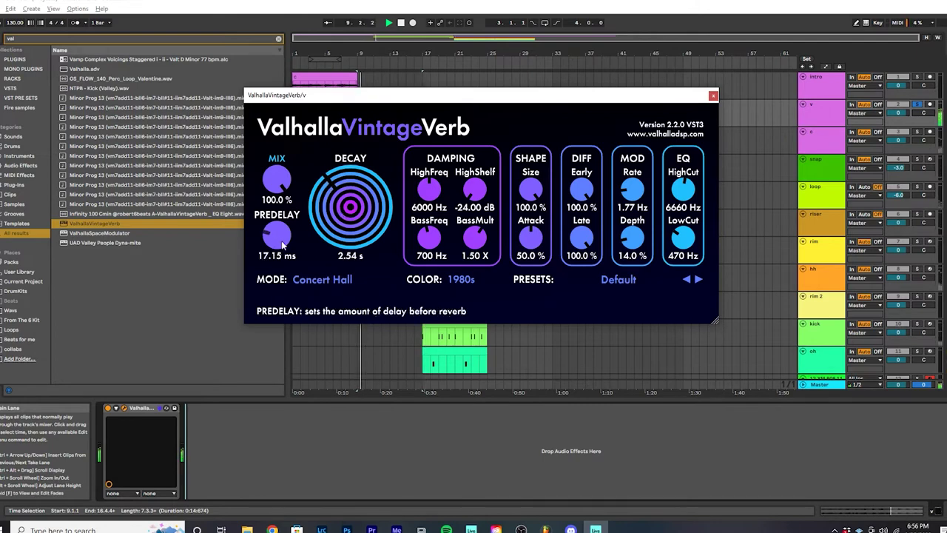
left_click_drag(283, 245, 286, 257)
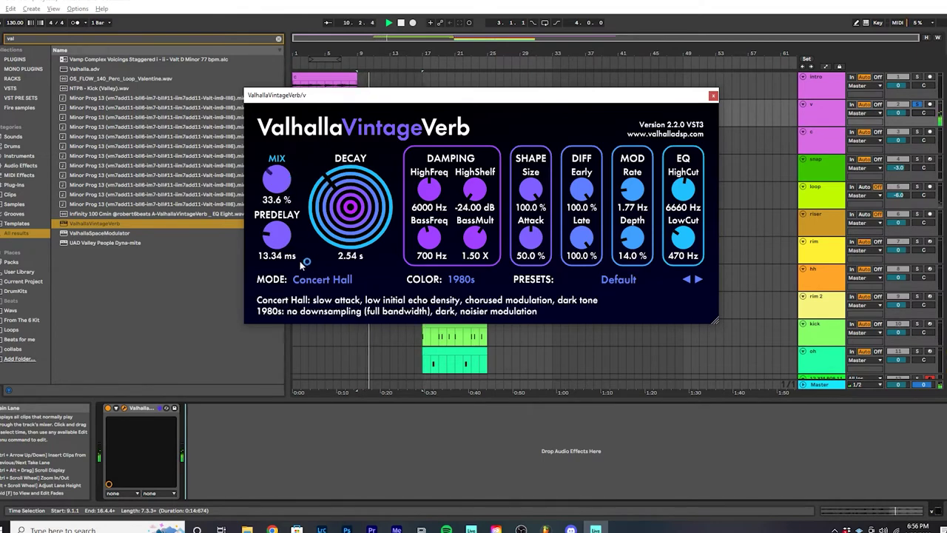
left_click(713, 96)
Step: Copy the reverb onto track c after Pro-Q 3 and add the 808 SC.adv compressor preset behind it
key("Down")
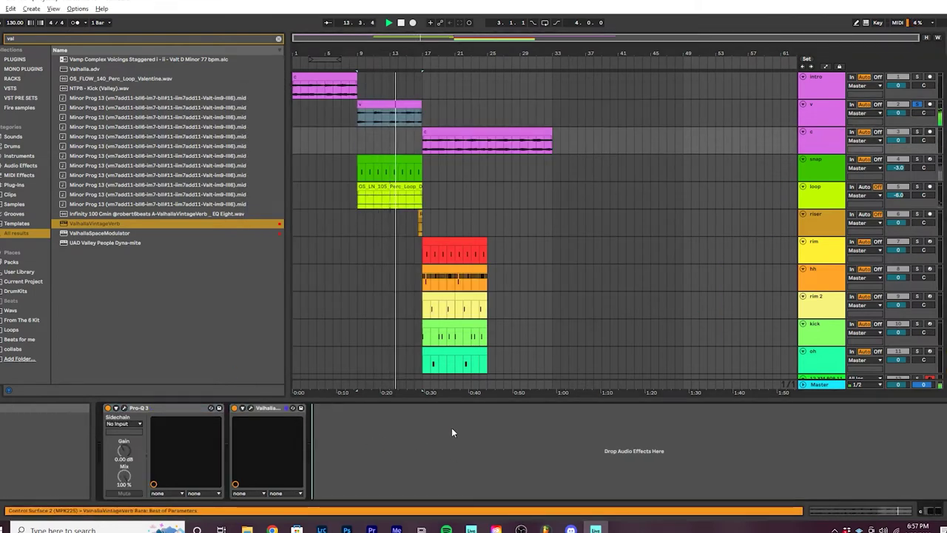
key("ctrl+f")
type("808")
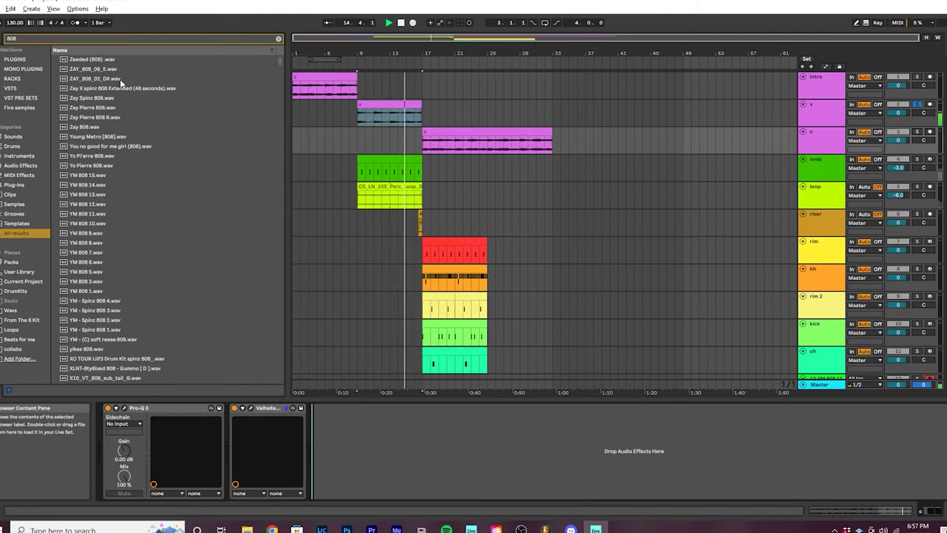
type(" sc")
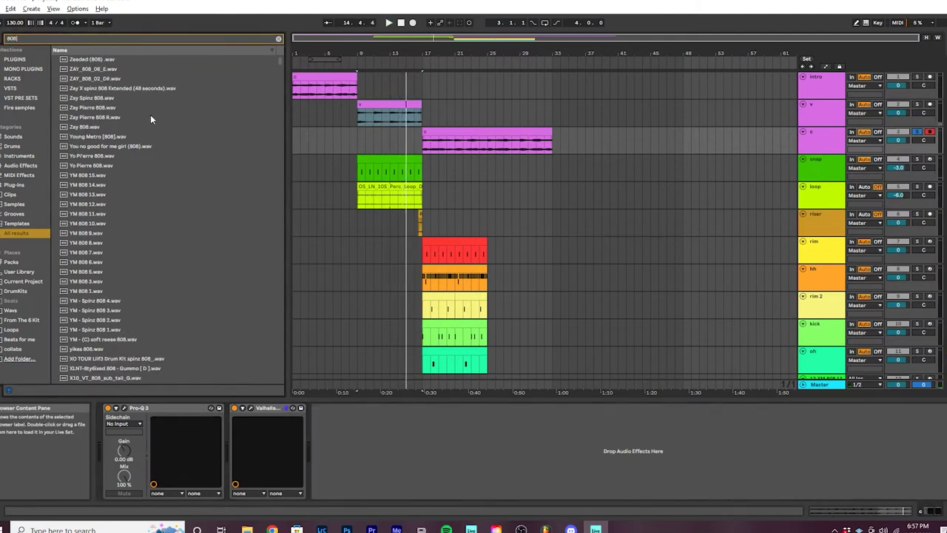
double_click(96, 59)
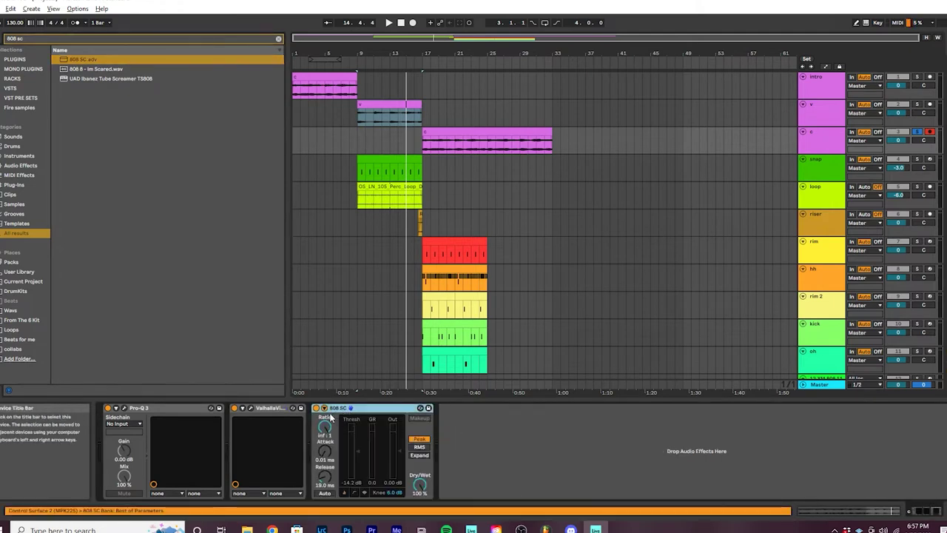
Step: Set the 808 SC compressor's sidechain input to the kick track
left_click(340, 433)
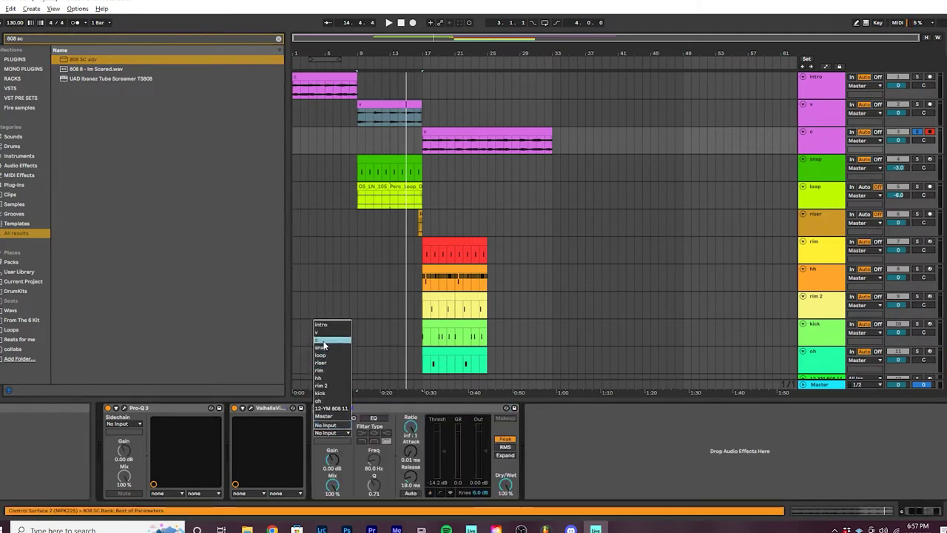
left_click(337, 435)
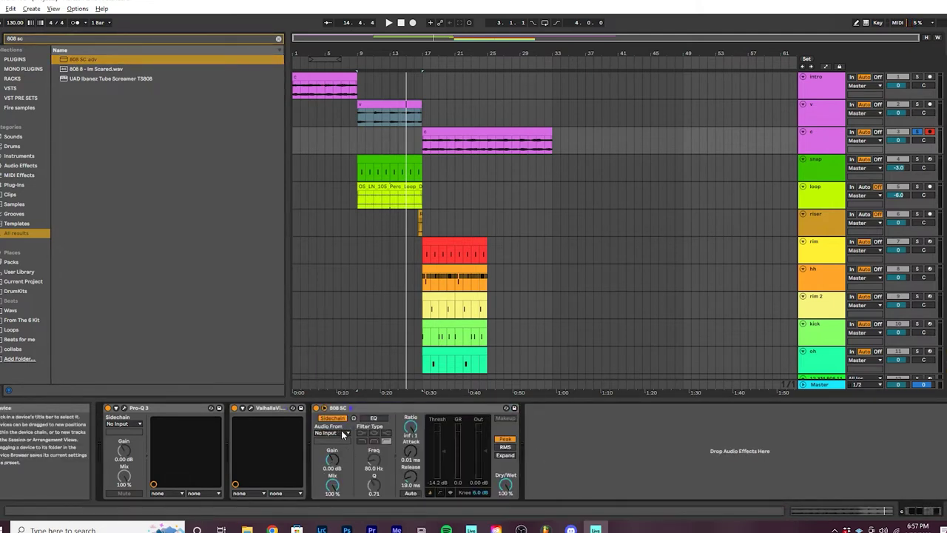
left_click(343, 435)
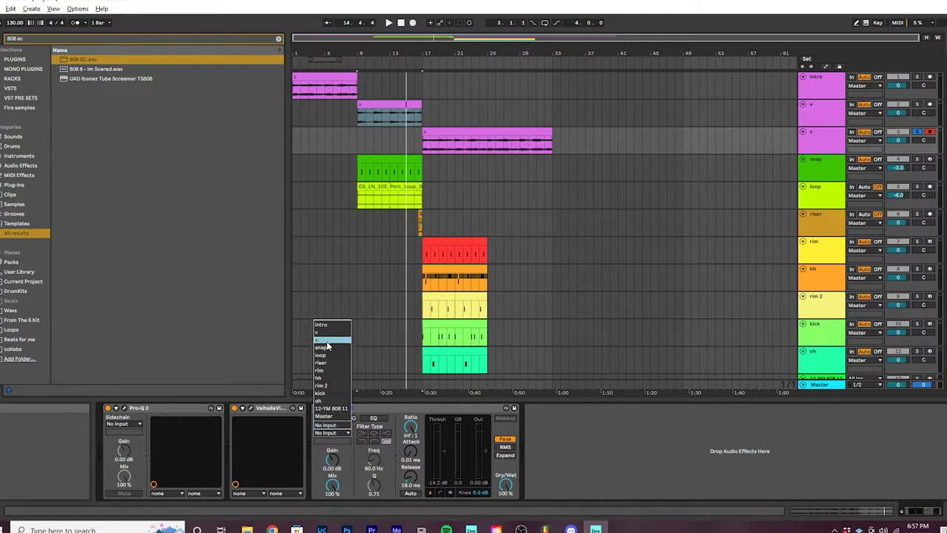
left_click(334, 398)
Step: With track c unsoloed and its clip looping, set the 808 SC threshold to about -20.7 dB and its release to about 605 ms
key("space")
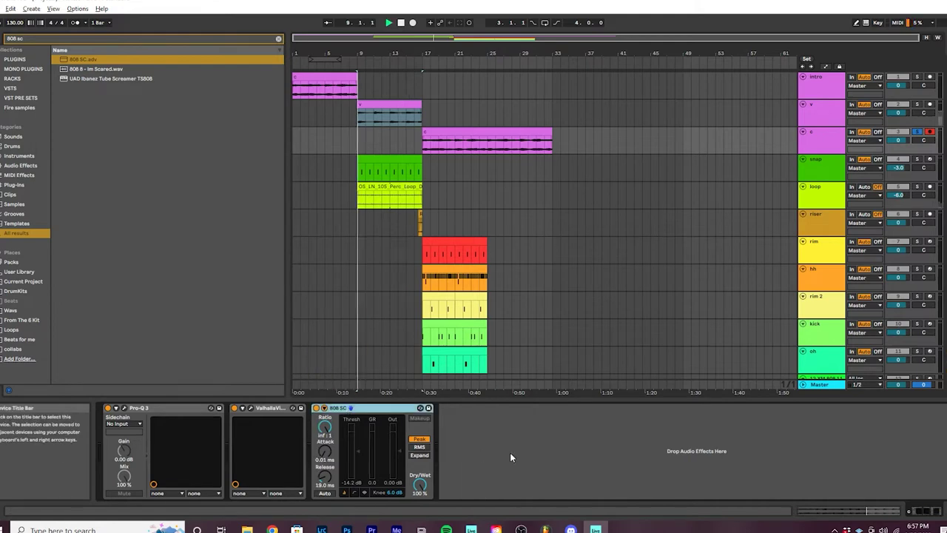
left_click(431, 244)
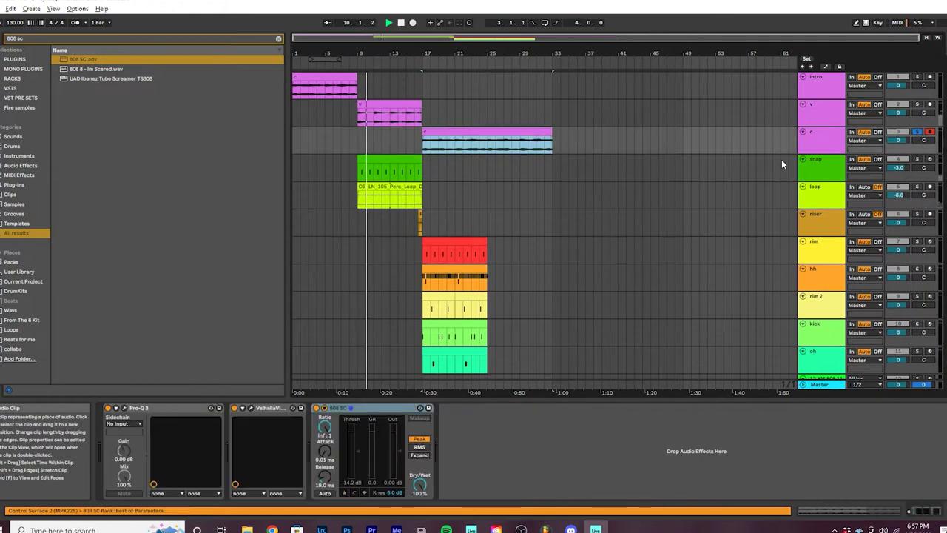
left_click(826, 147)
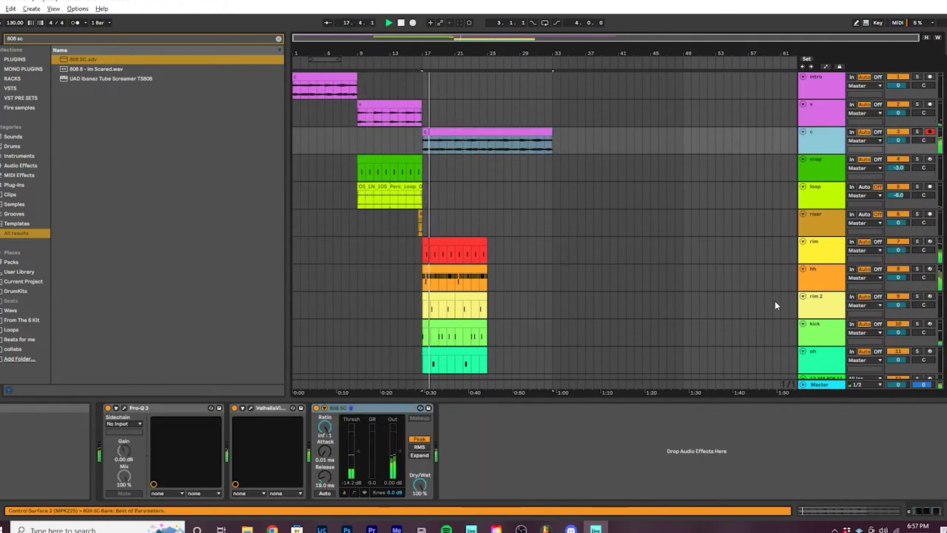
left_click(535, 430)
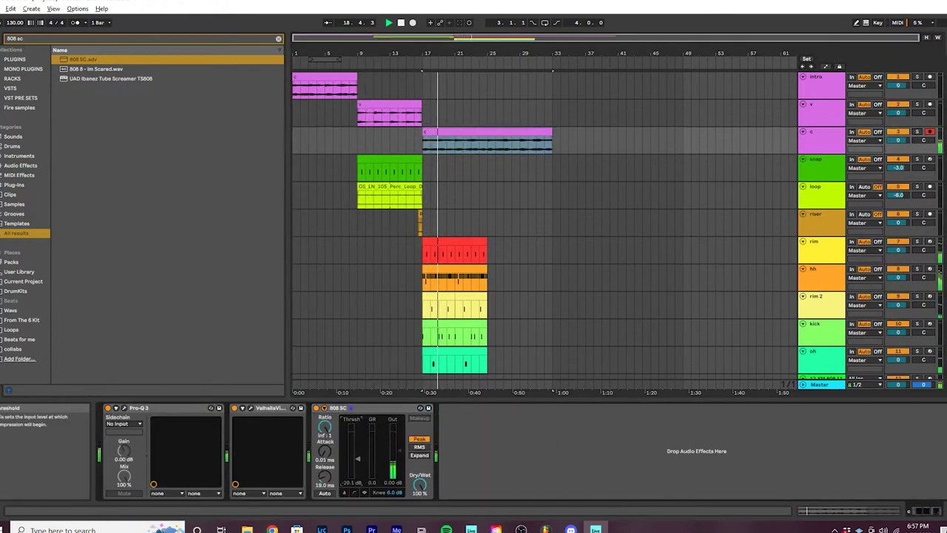
left_click_drag(325, 477, 325, 455)
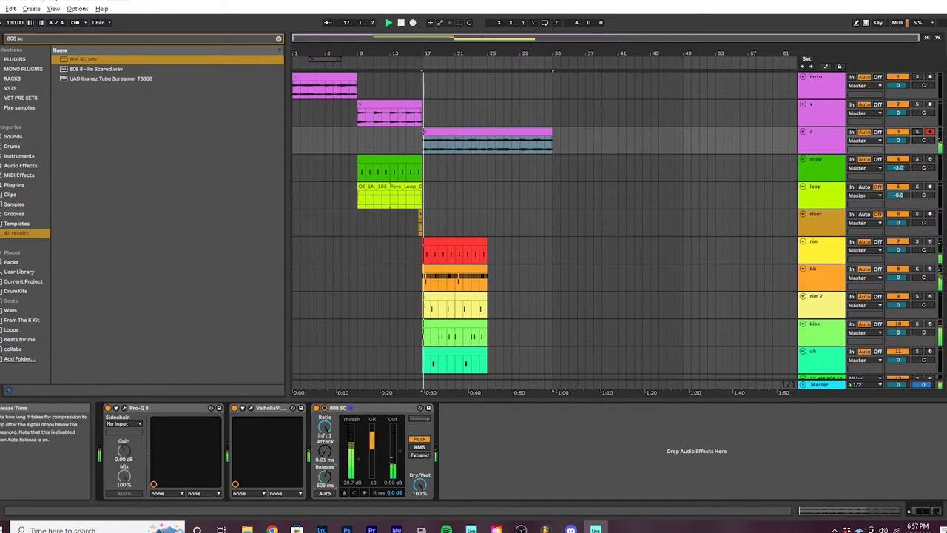
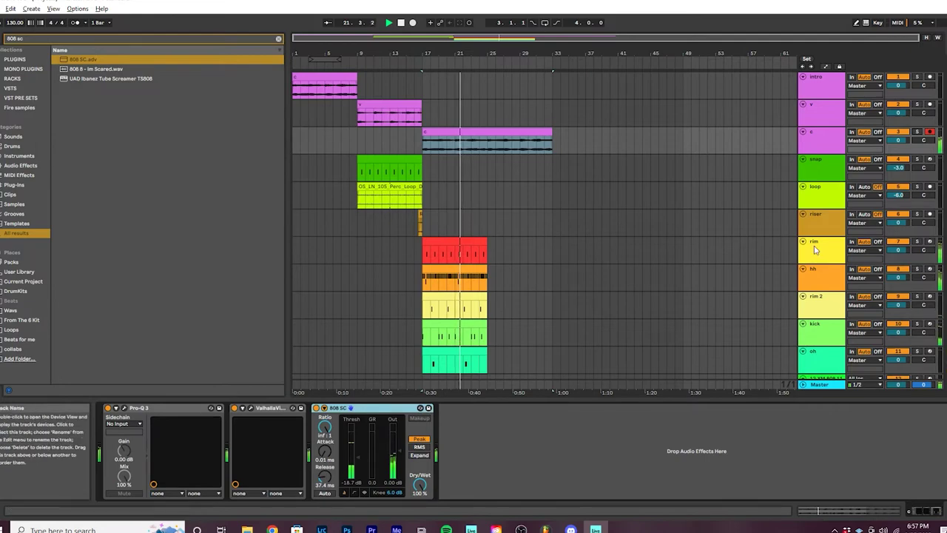
Step: Rename the YM 808 11 track as 808 and paste the 808 SC compressor behind its sampler
scroll(690, 319, "down", 3)
left_click(815, 333)
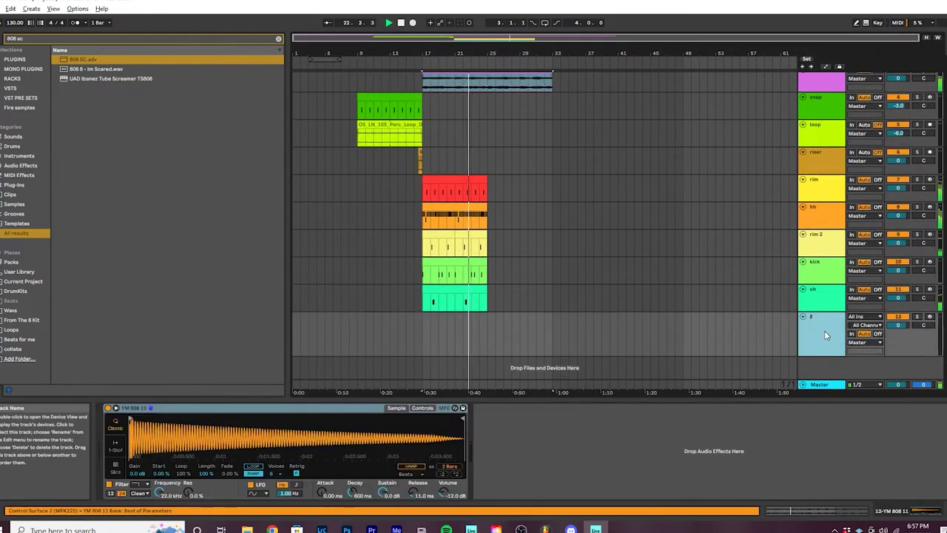
left_click(668, 428)
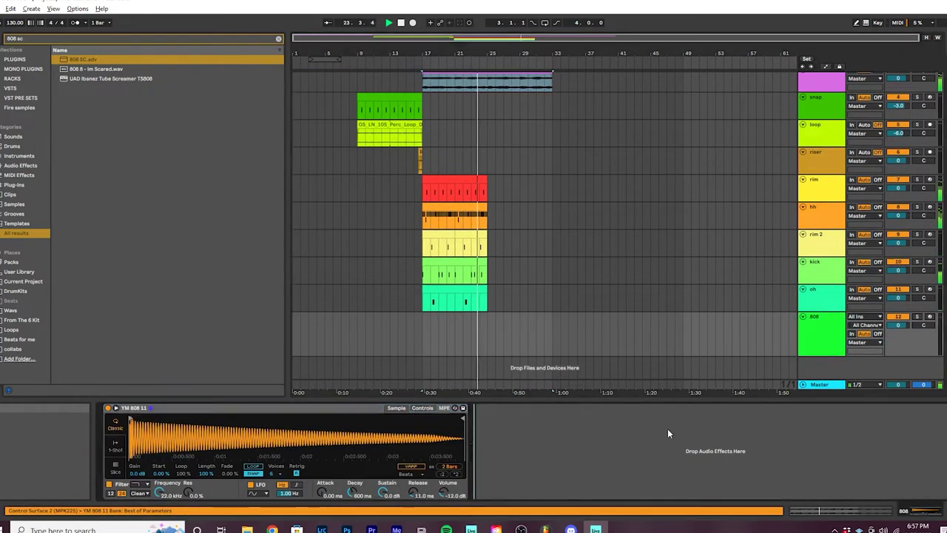
key("ctrl+v")
Step: Create an empty four-bar MIDI clip on the 808 track starting at bar 17
left_click(474, 333)
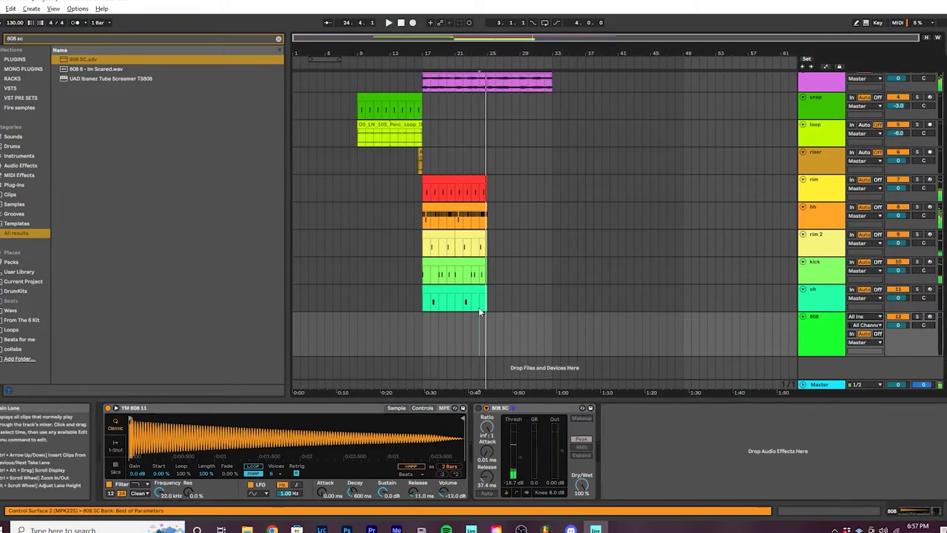
left_click_drag(462, 323, 420, 326)
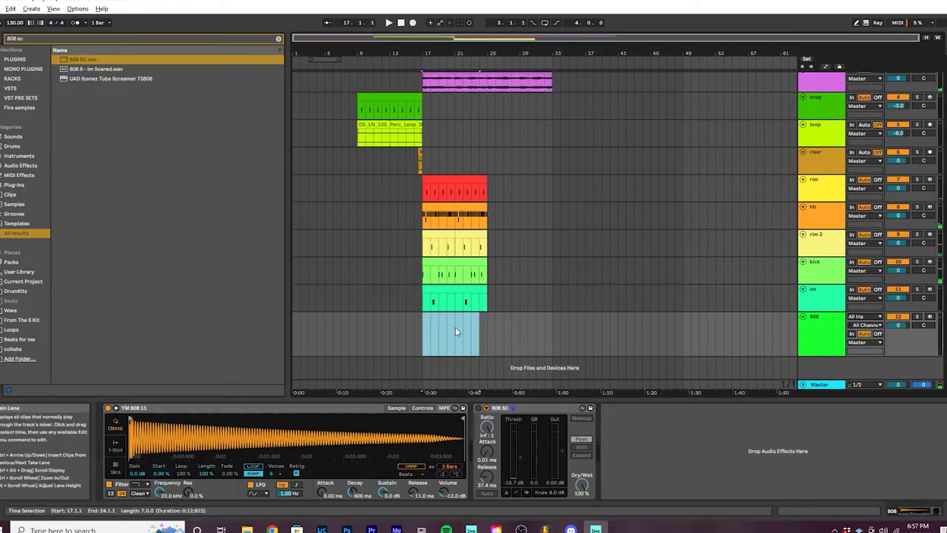
double_click(437, 324)
key("space")
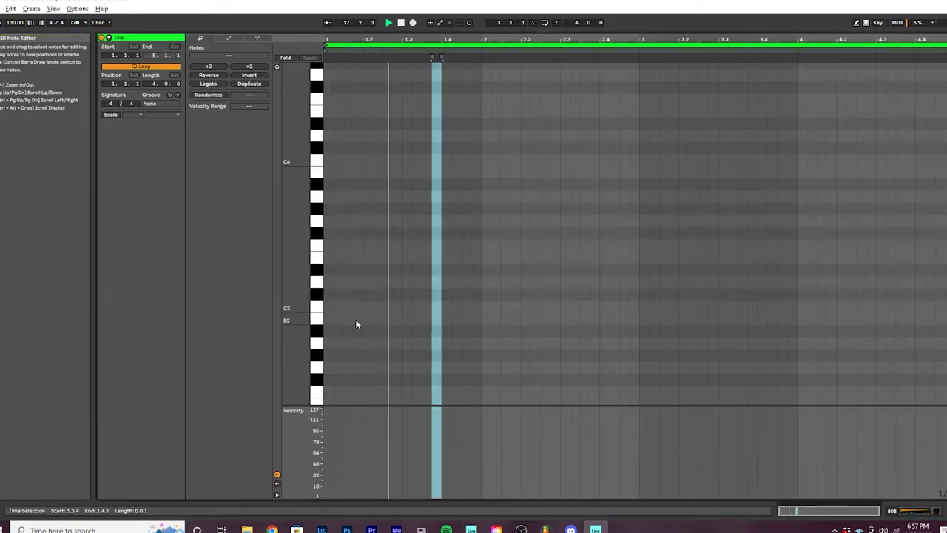
key("ctrl+alt+e")
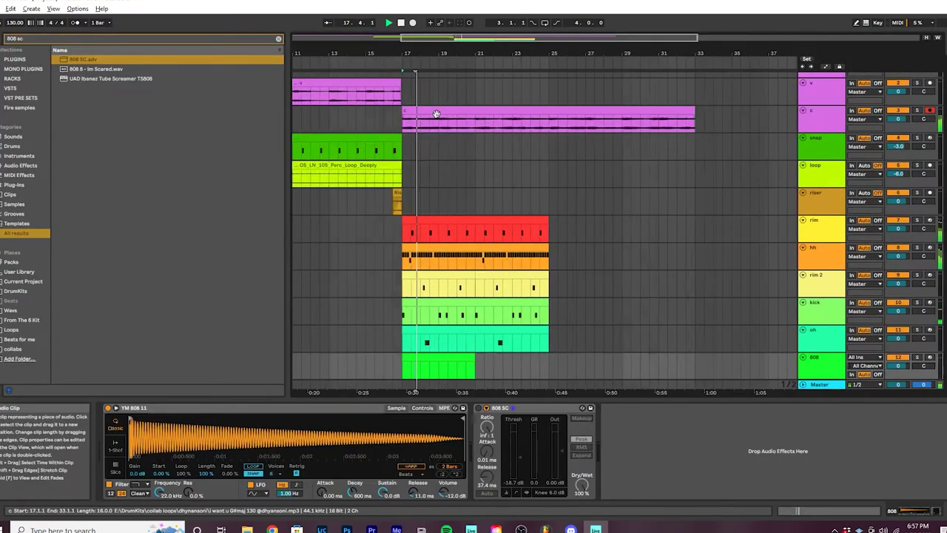
Step: Check the melody's key in track c's audio clip name and set the 808 clip's scale to G#/Ab Major
double_click(434, 110)
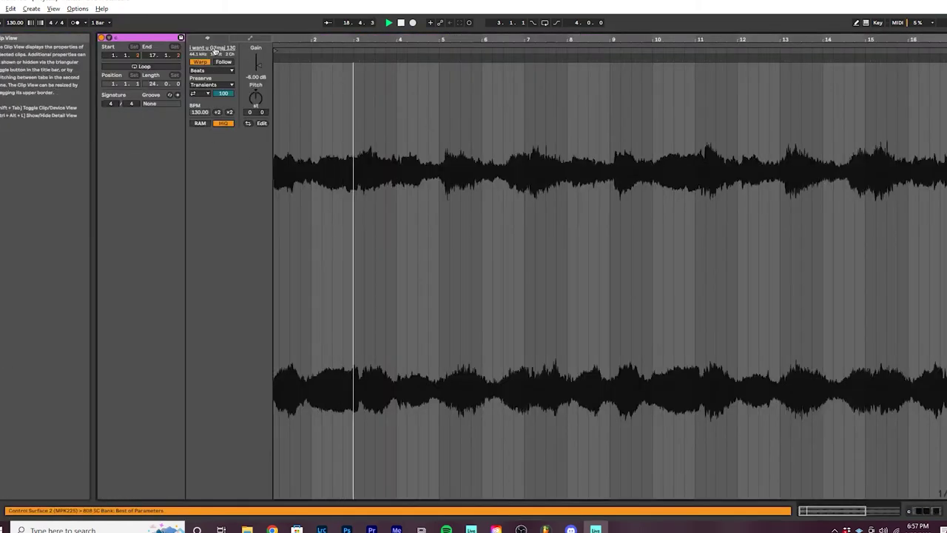
key("ctrl+alt+e")
double_click(424, 324)
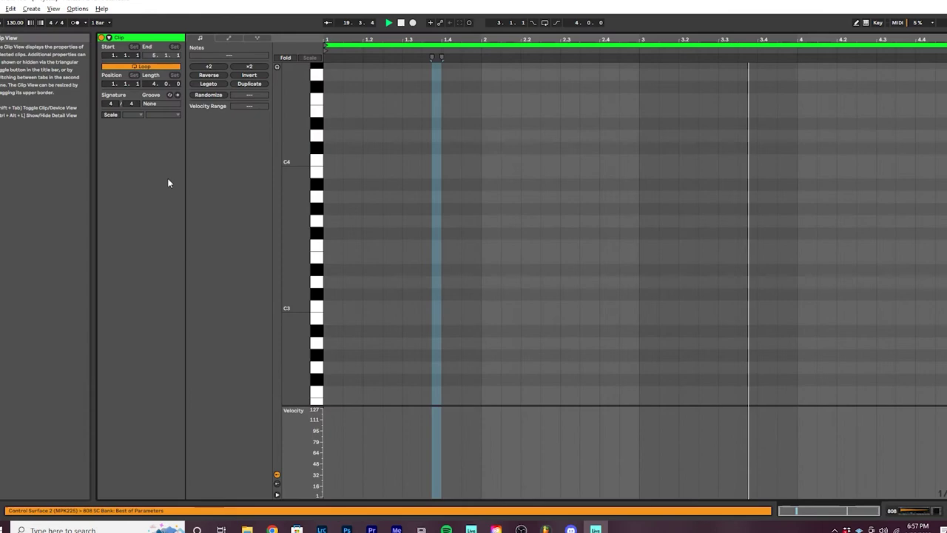
left_click(126, 116)
left_click(127, 115)
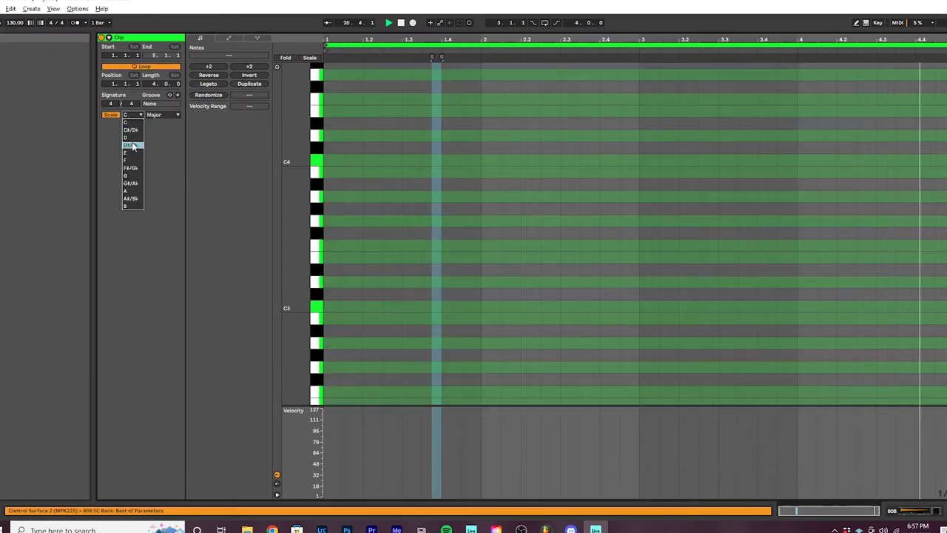
left_click(132, 183)
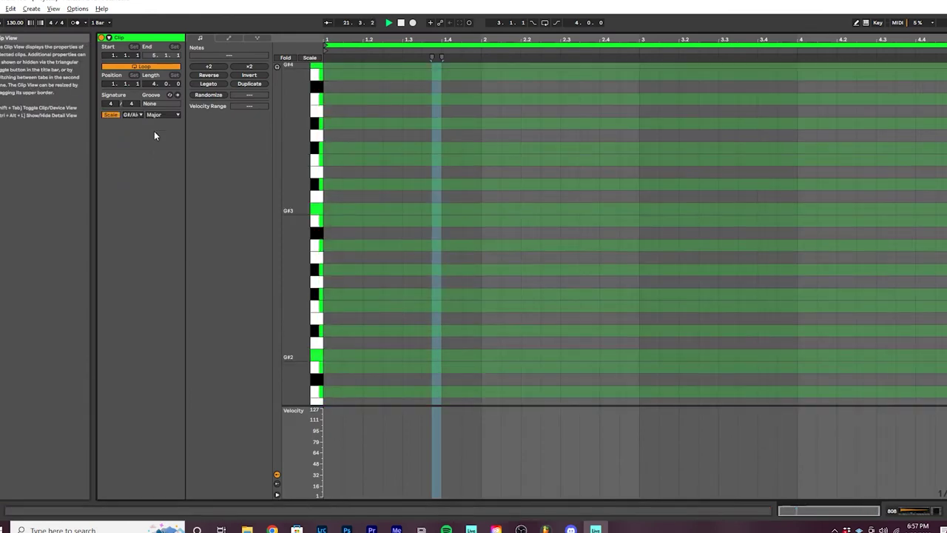
Step: Draw a one-bar G#2 note at the start of the 808 clip and move it up to E#4
double_click(339, 357)
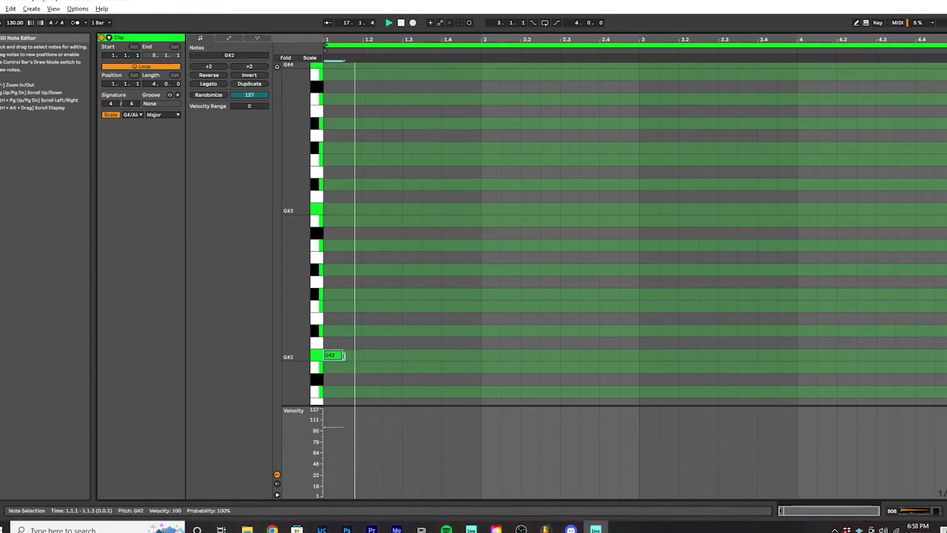
left_click_drag(343, 356, 485, 355)
key("shift+Up")
key("shift+Up")
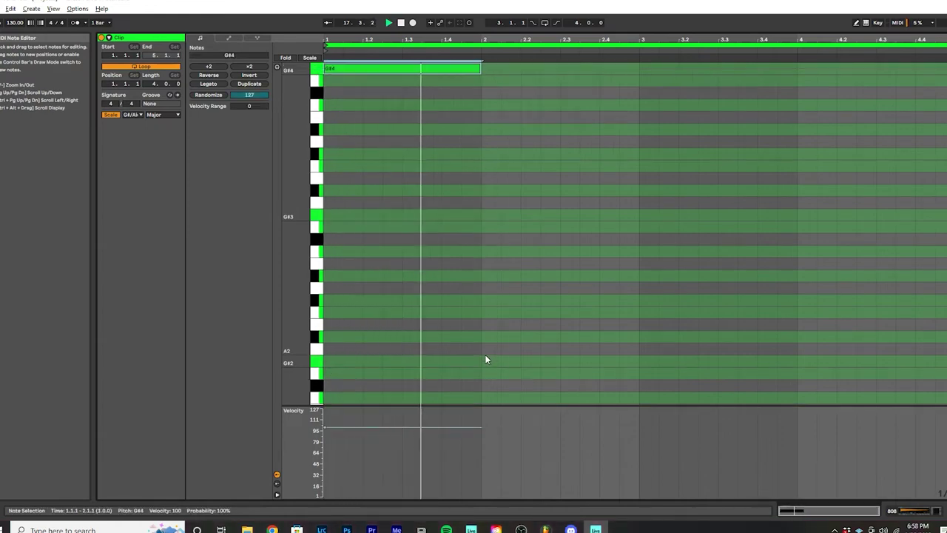
scroll(444, 311, "up", 2)
left_click_drag(381, 104, 390, 146)
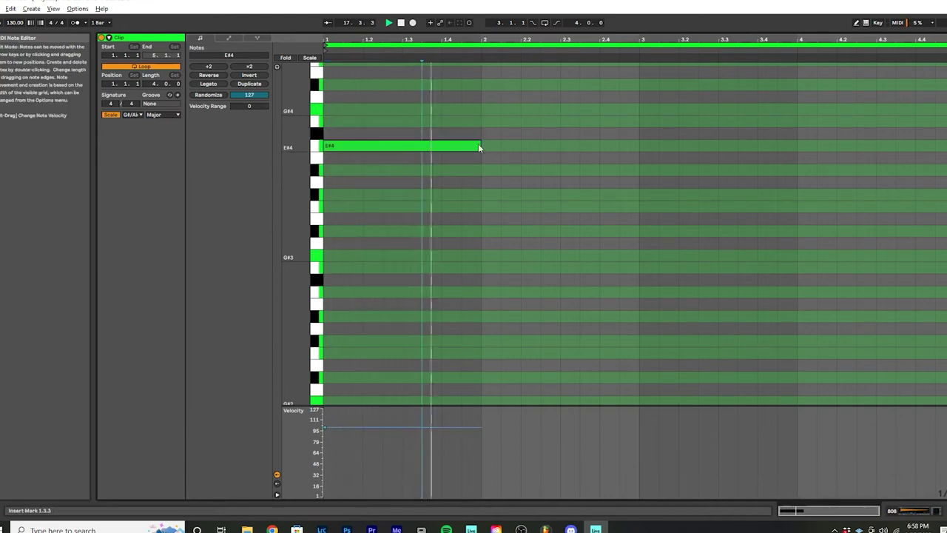
Step: Try lengthening the E#4 note to two bars, and undo the change
left_click_drag(479, 145, 638, 148)
left_click(620, 126)
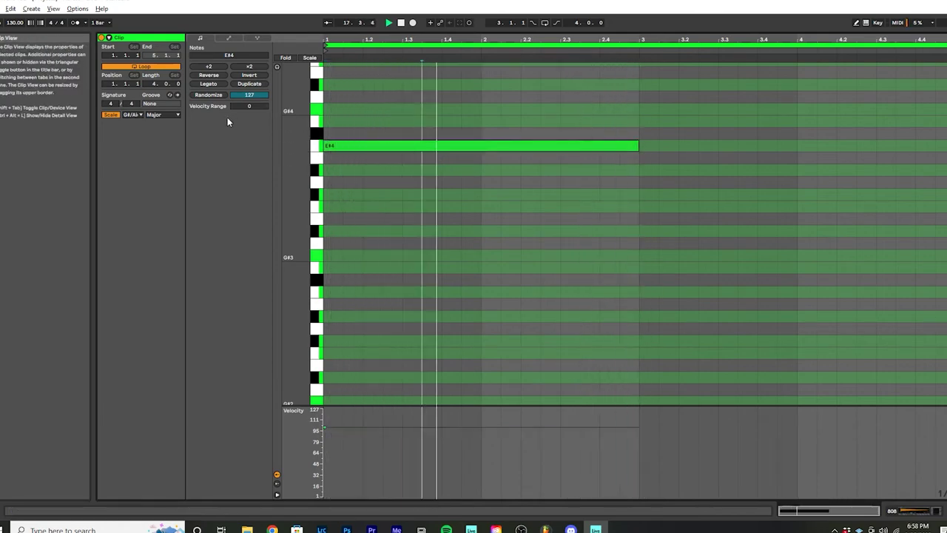
key("ctrl+z")
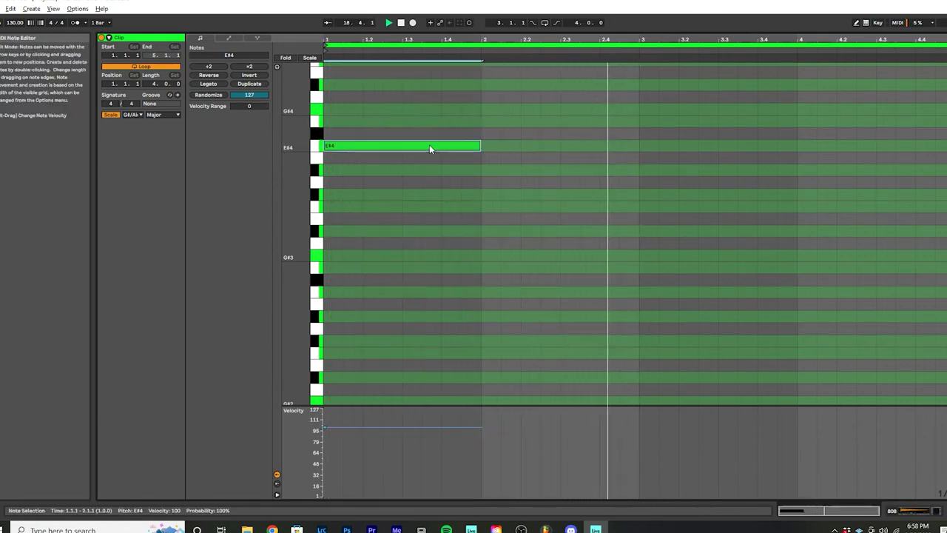
Step: Audition higher pitches for the first note by shifting it up stepwise and back down to E#4
key("Up")
key("Up")
key("Up")
key("Up")
key("Down")
key("Down")
key("Down")
key("Down")
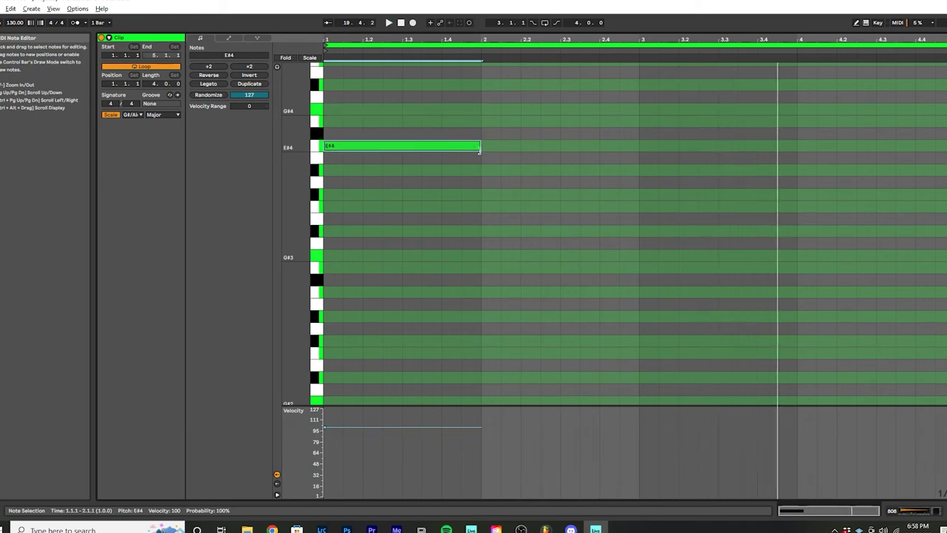
Step: Draw short E#4 notes at positions 3.1, 3.2.3 and 4.2 of the 808 clip
left_click(483, 125)
scroll(496, 148, "up", 2)
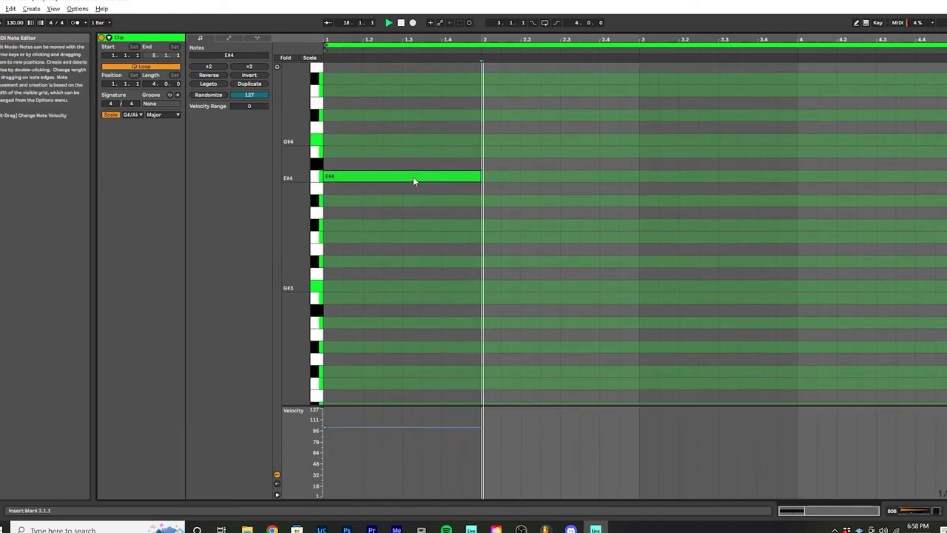
key("b")
left_click(649, 176)
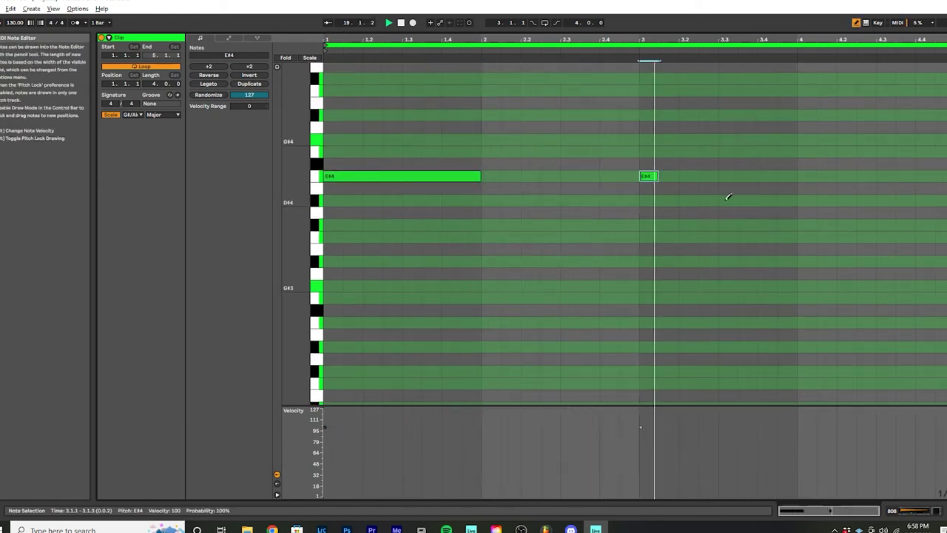
left_click(708, 176)
left_click(768, 176)
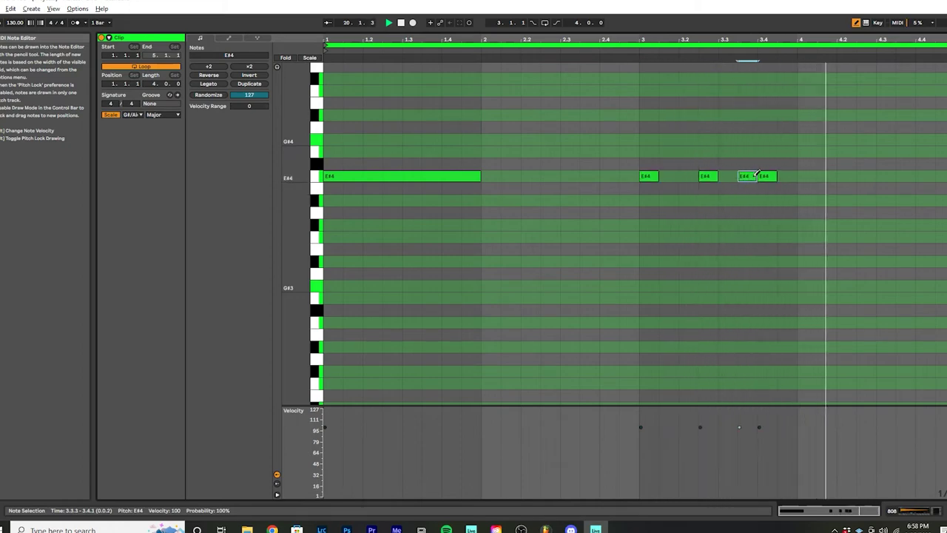
left_click(768, 176)
left_click(845, 176)
key("b")
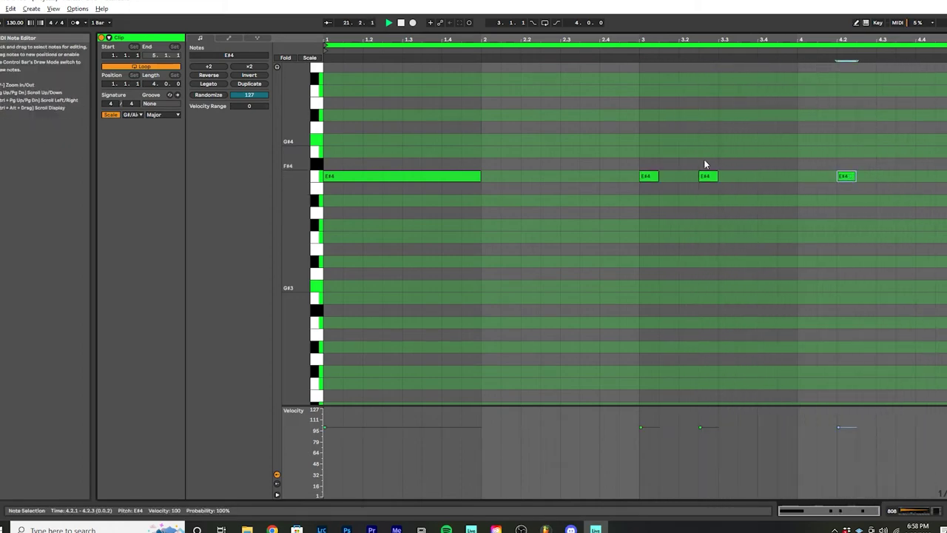
Step: Apply Legato to the 808 notes and set the velocity of all of them to 127
mouse_move(848, 177)
left_mouse_down()
mouse_move(866, 180)
mouse_move(846, 181)
left_mouse_up()
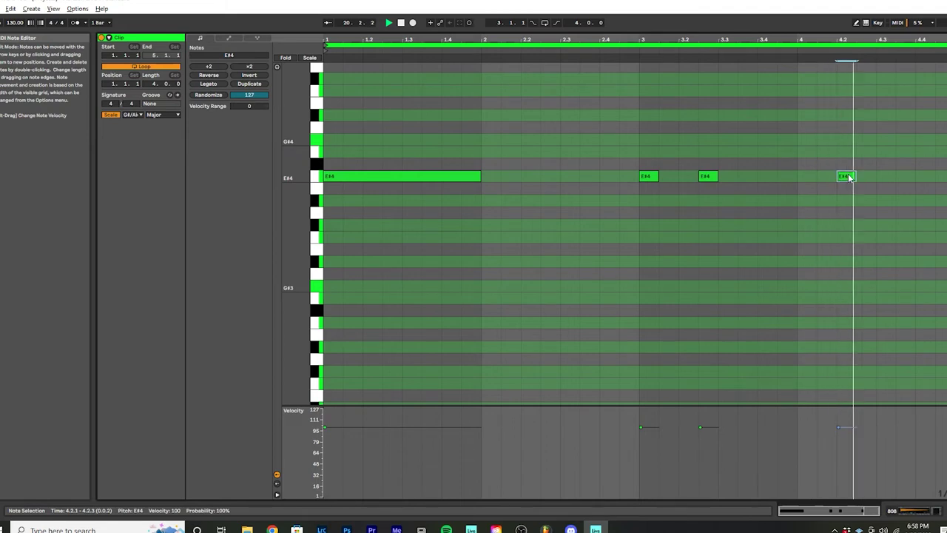
left_click(217, 87)
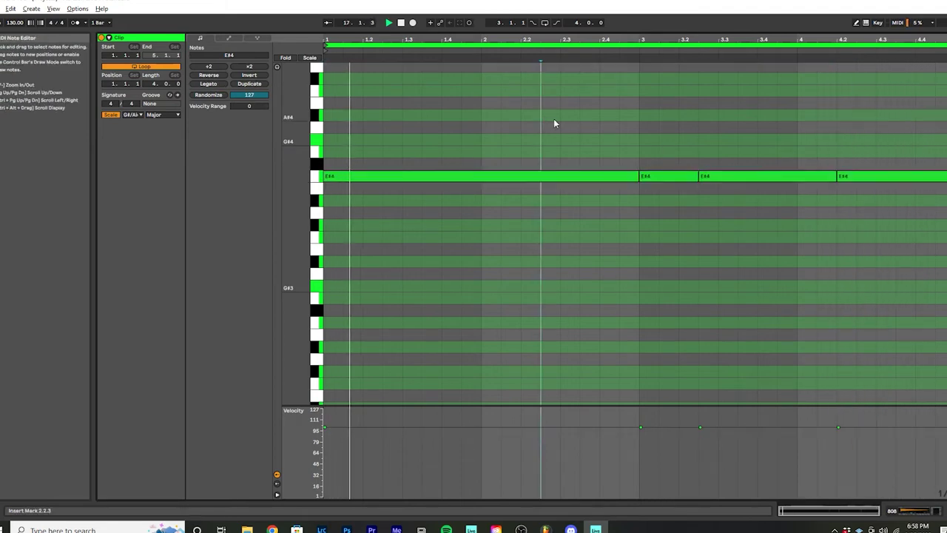
left_click(666, 379)
key("ctrl+a")
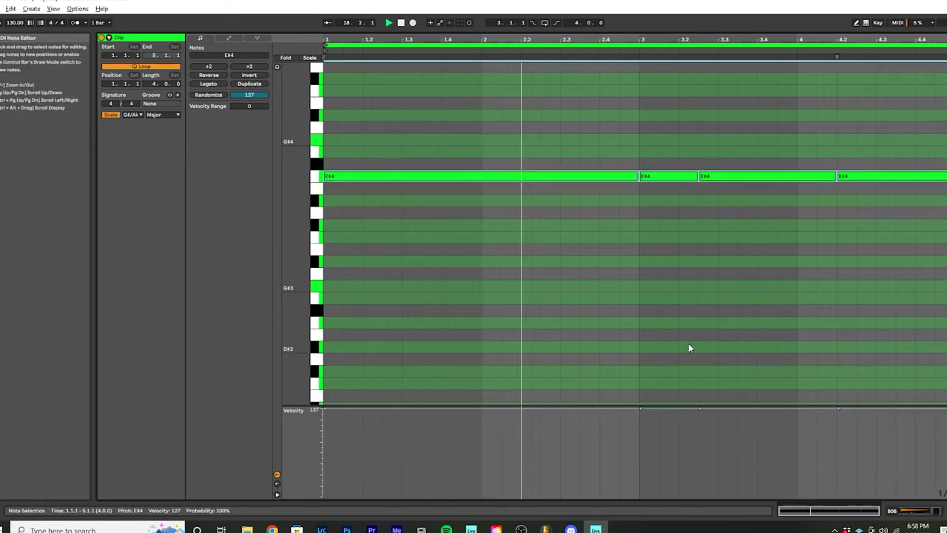
Step: Try all the 808 notes an octave lower at E#3, and return them to E#4
key("shift+Down")
left_click(720, 230)
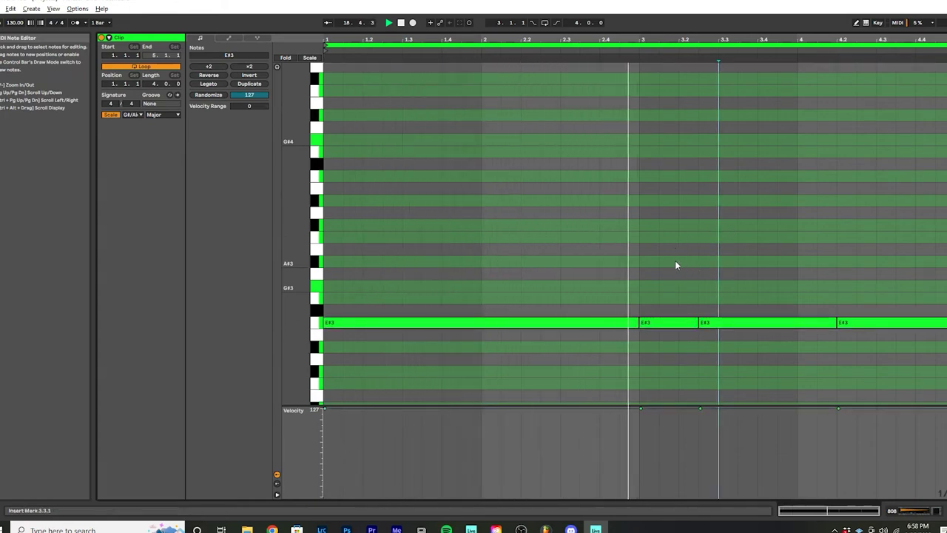
key("ctrl+a")
key("shift+Up")
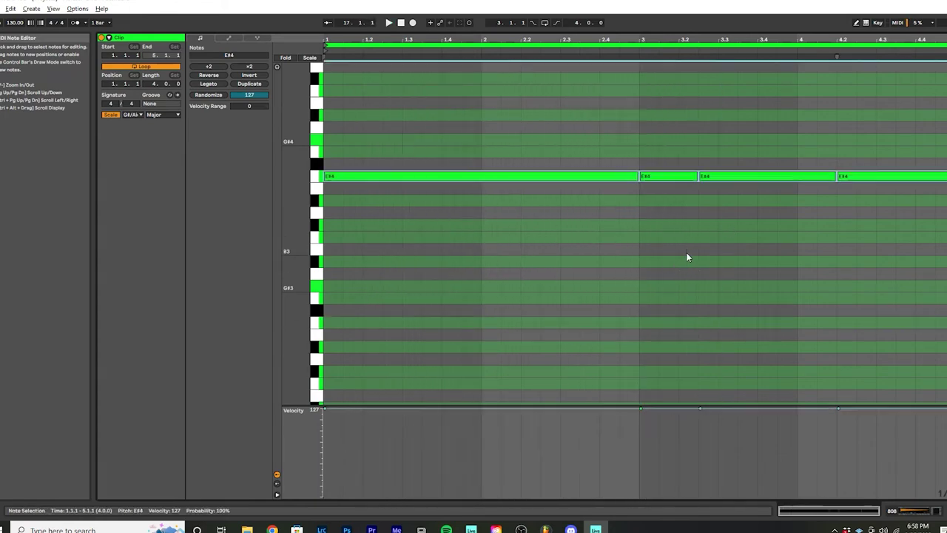
Step: Lower the three 808 notes from bar 3 of the clip onwards to D#4
left_click_drag(680, 167, 759, 215)
key("Down")
left_click(695, 178)
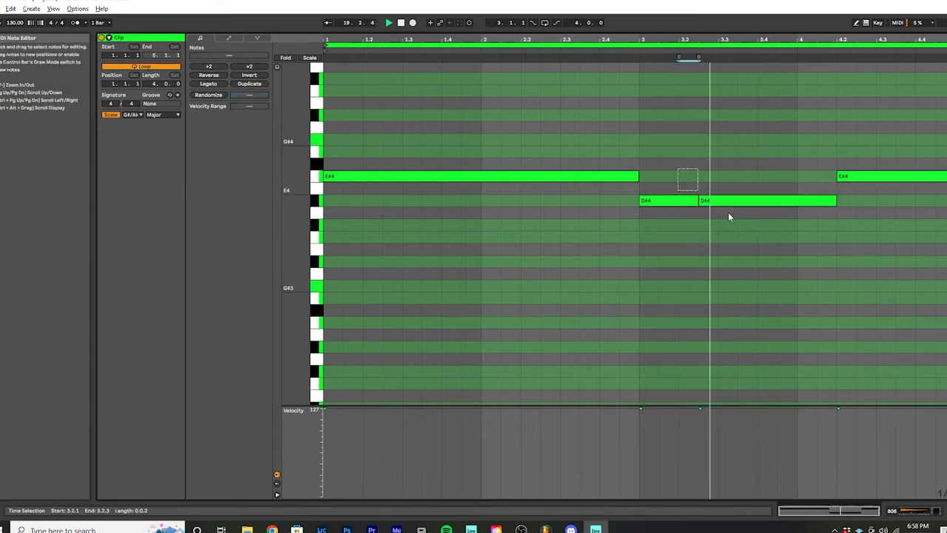
key("ctrl+z")
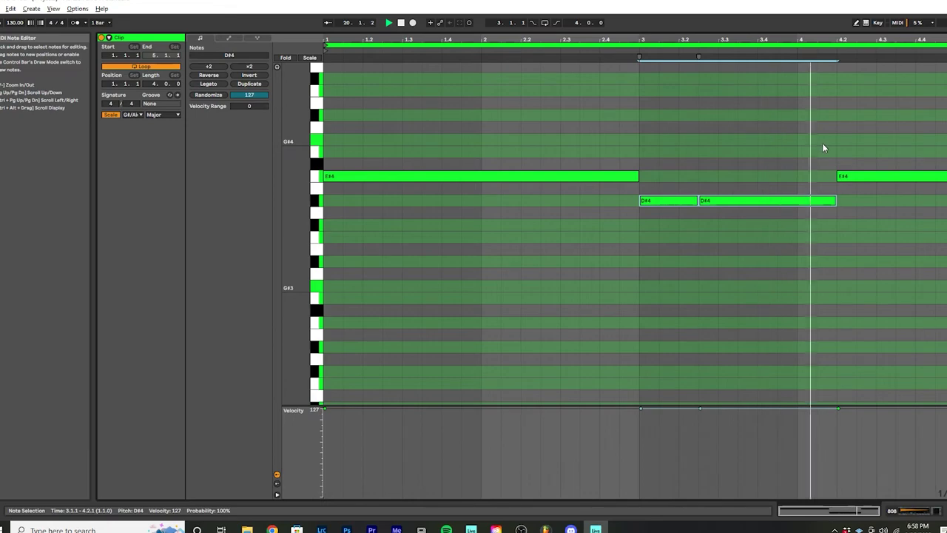
left_click(741, 156)
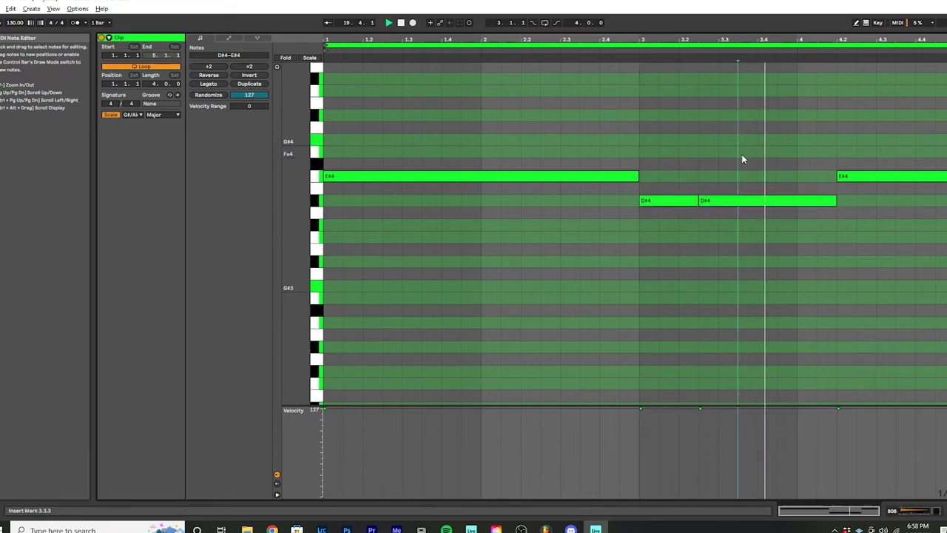
left_click(854, 176)
key("Down")
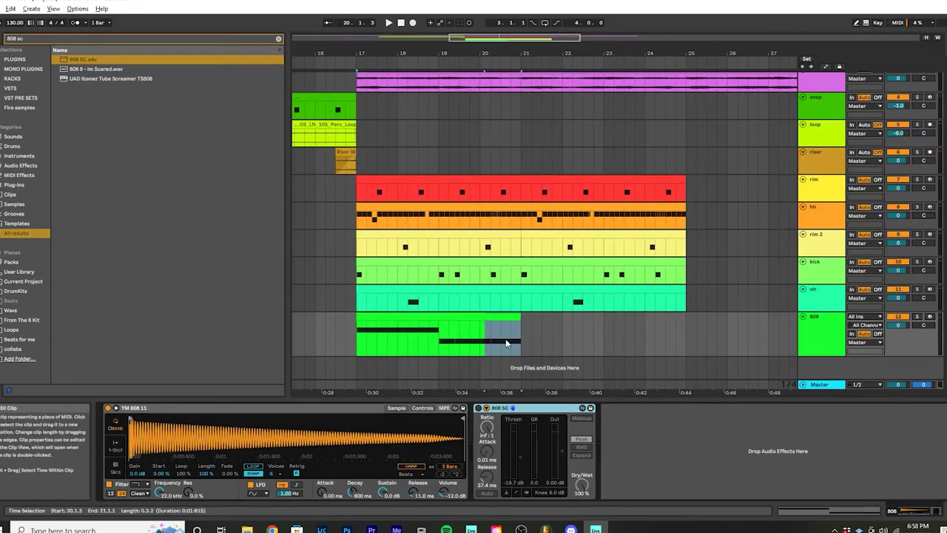
Step: Extend the 808 clip without looping to eight bars and draw a one-bar B#3 note at bar 5
left_click_drag(507, 343, 678, 316)
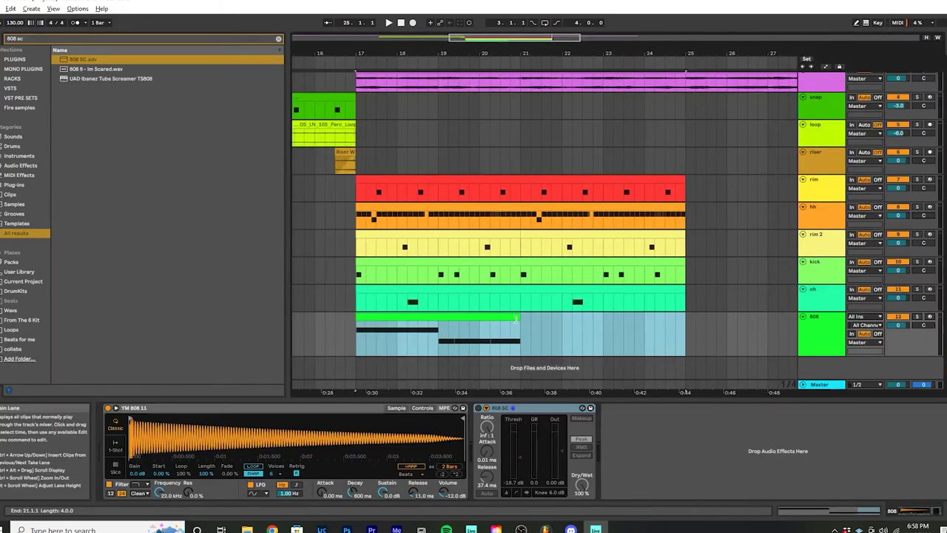
left_click_drag(530, 331, 682, 331)
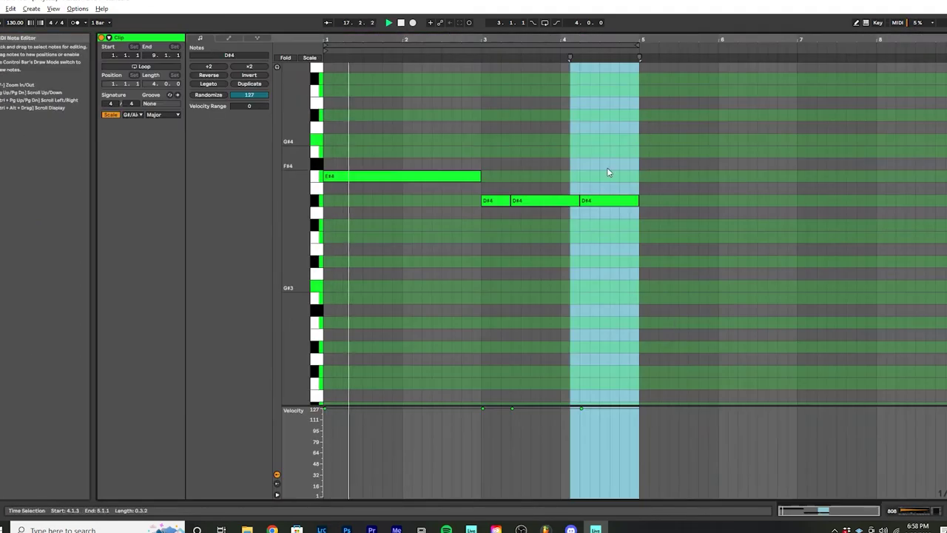
left_click(700, 161)
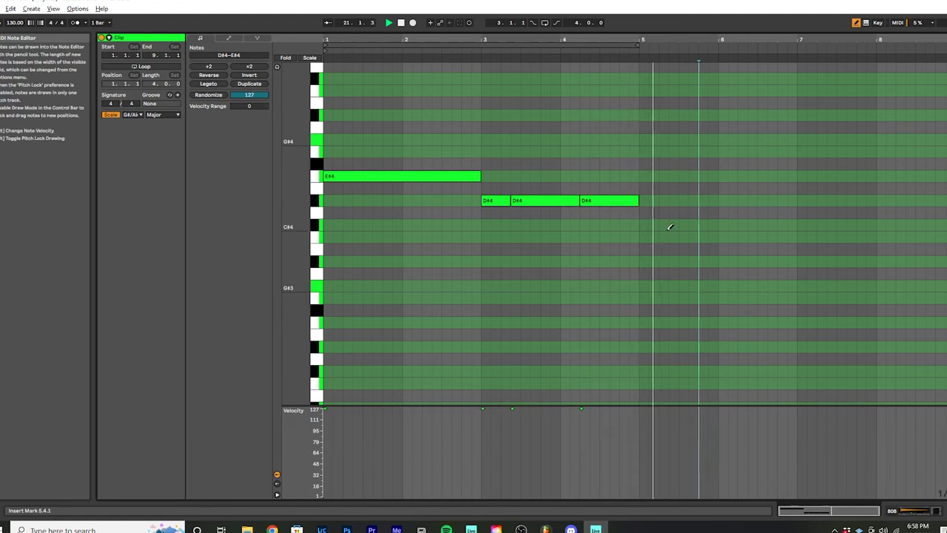
left_click(644, 238)
key("space")
mouse_move(644, 238)
left_mouse_down()
mouse_move(729, 241)
mouse_move(715, 241)
left_mouse_up()
Step: Transpose all notes in the 808 clip up one octave and play the pattern
key("ctrl+a")
key("shift+Up")
key("space")
scroll(699, 241, "up", 3)
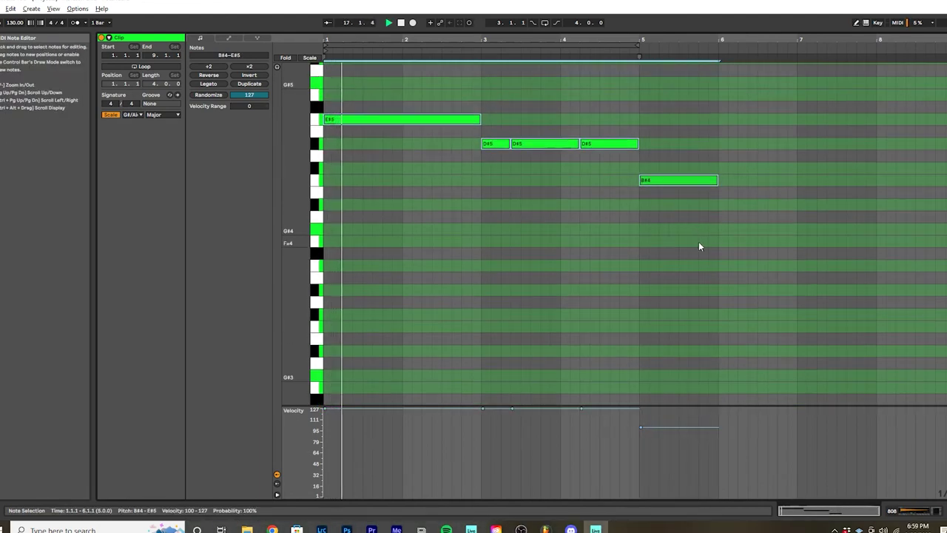
left_click(476, 127)
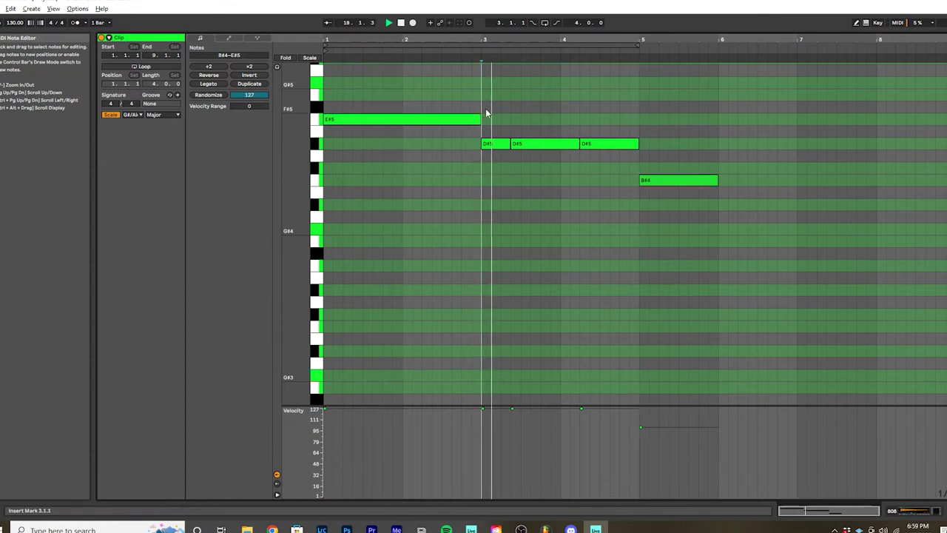
Step: Try the 808 note at bar 5 at A#4, and return it to B#4
left_click(621, 111)
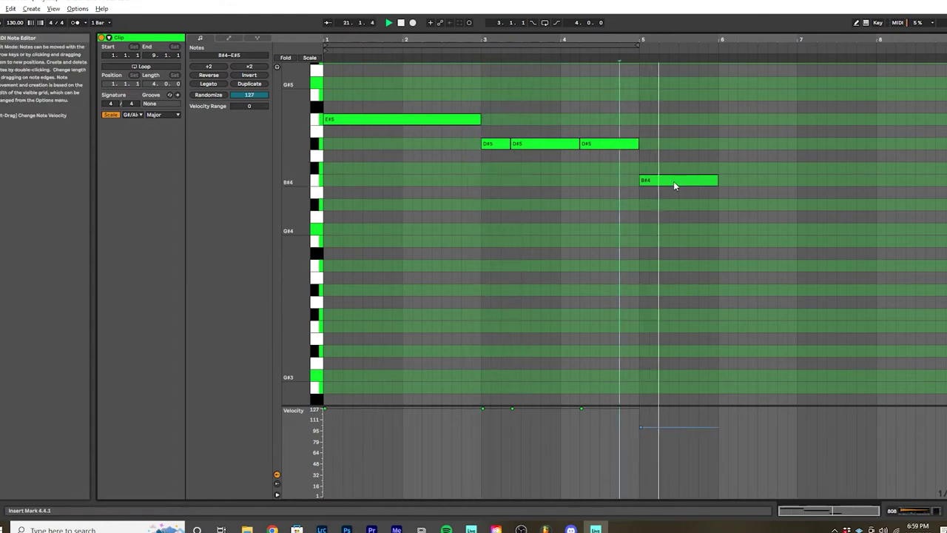
left_click_drag(673, 182, 670, 205)
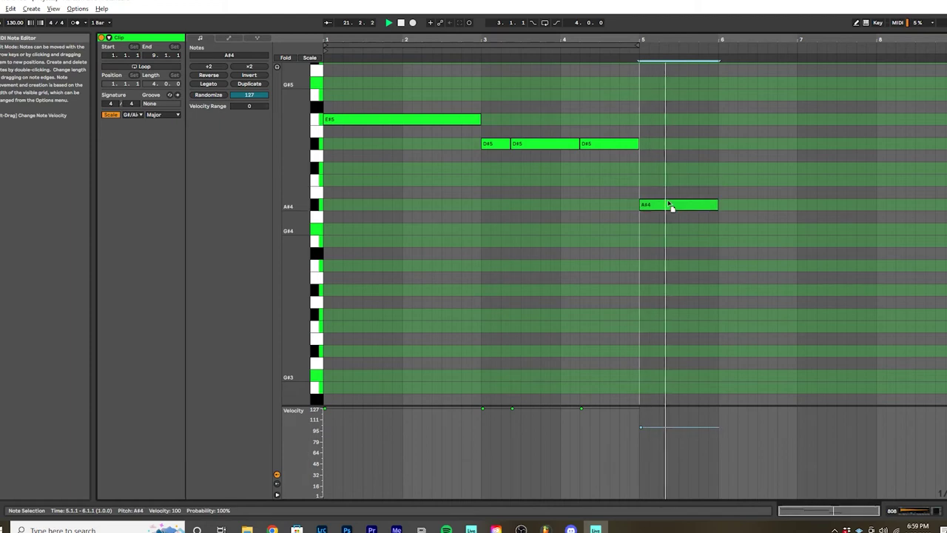
left_click(601, 188)
left_click_drag(667, 208, 667, 182)
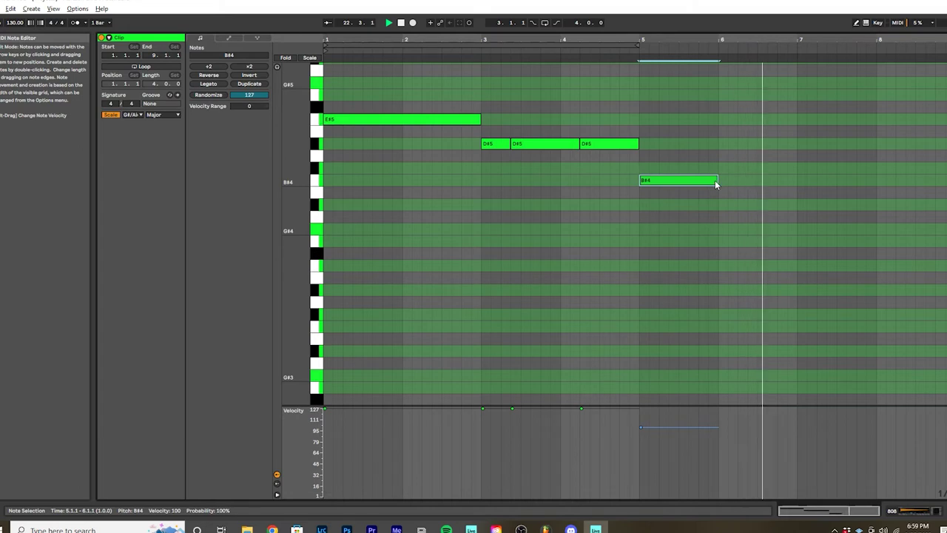
left_click(639, 161)
Step: Draw a note at bar 7 of the 808 clip, move it to A#4 and extend it to 7.3.3
key("b")
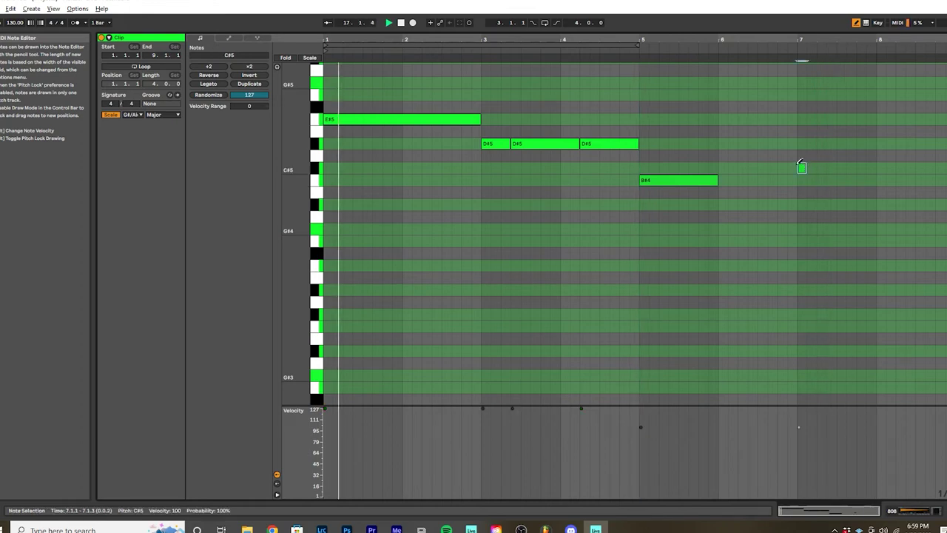
left_click(802, 168)
key("b")
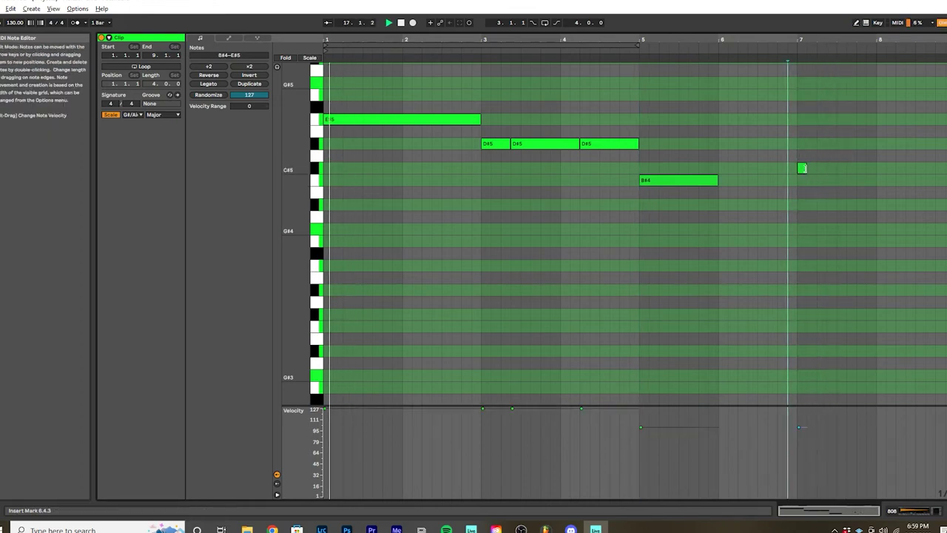
left_click_drag(807, 168, 817, 208)
left_click(820, 207)
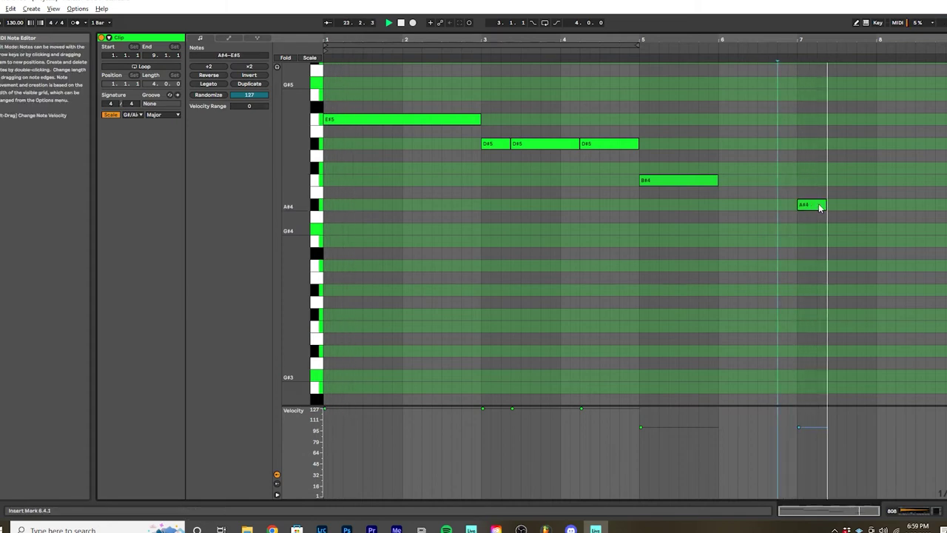
left_click_drag(825, 208, 846, 207)
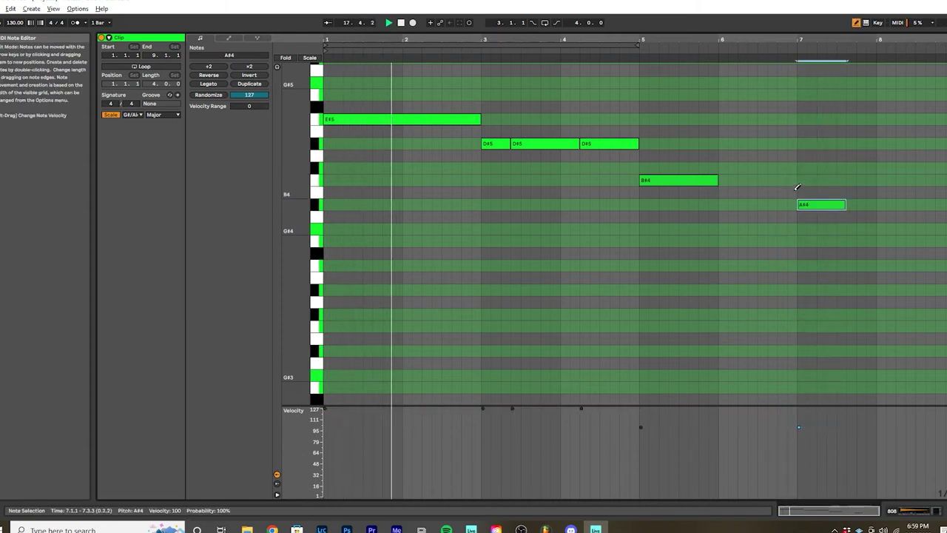
Step: Rework the bar 7 note into three A#4 notes starting at 7.1.1, 7.2.3 and 8.2.1
left_click(792, 192)
key("space")
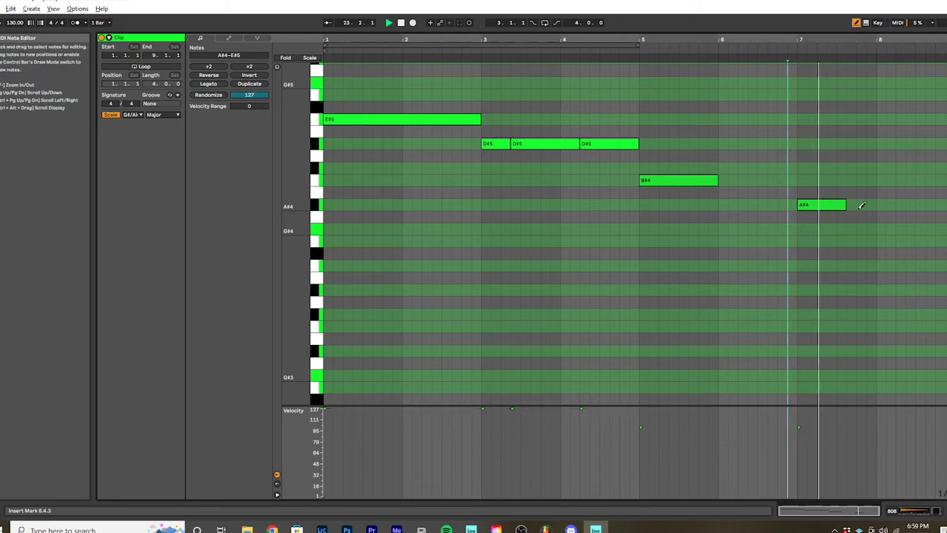
key("b")
left_click(829, 204)
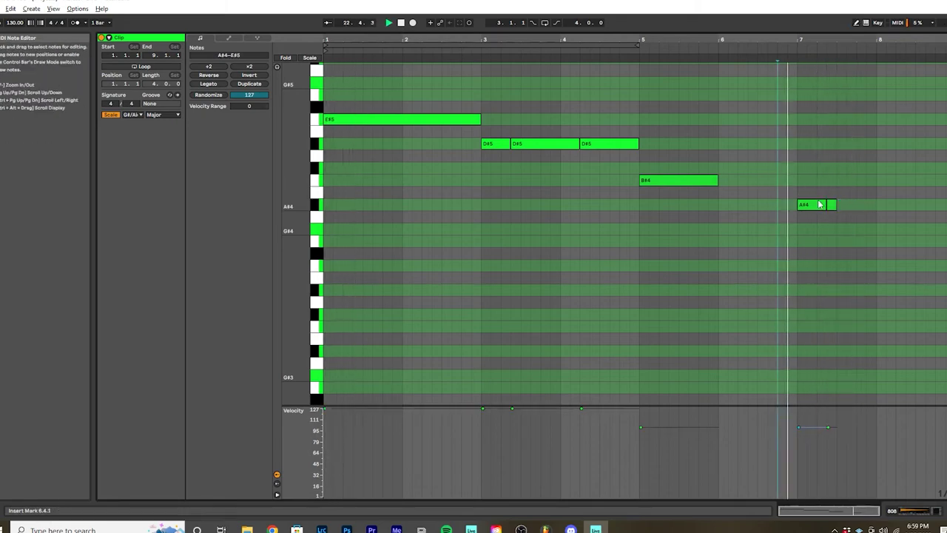
key("b")
key("b")
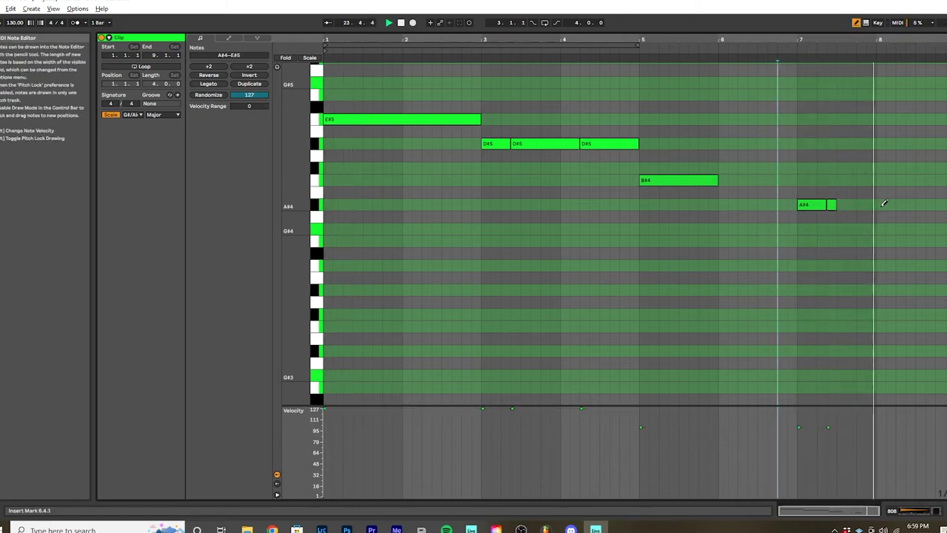
key("b")
Step: Apply Legato and a velocity of 127 to all notes in the 808 clip, and play from 6.3.1
key("ctrl+a")
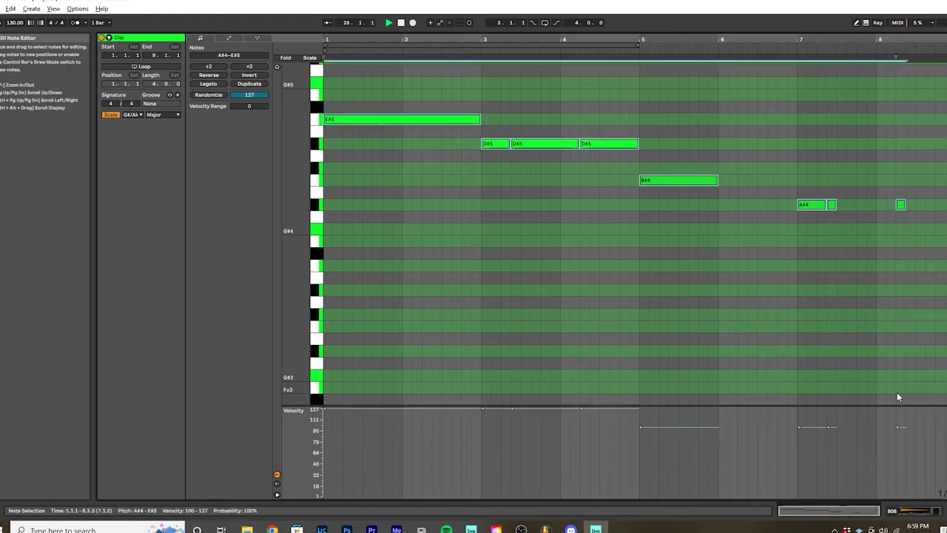
key("ctrl+l")
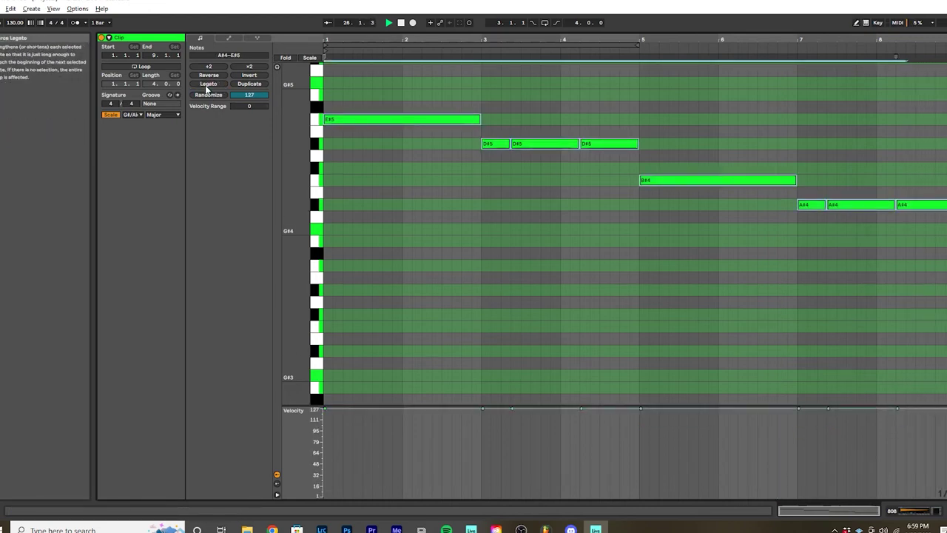
key("space")
left_click(747, 134)
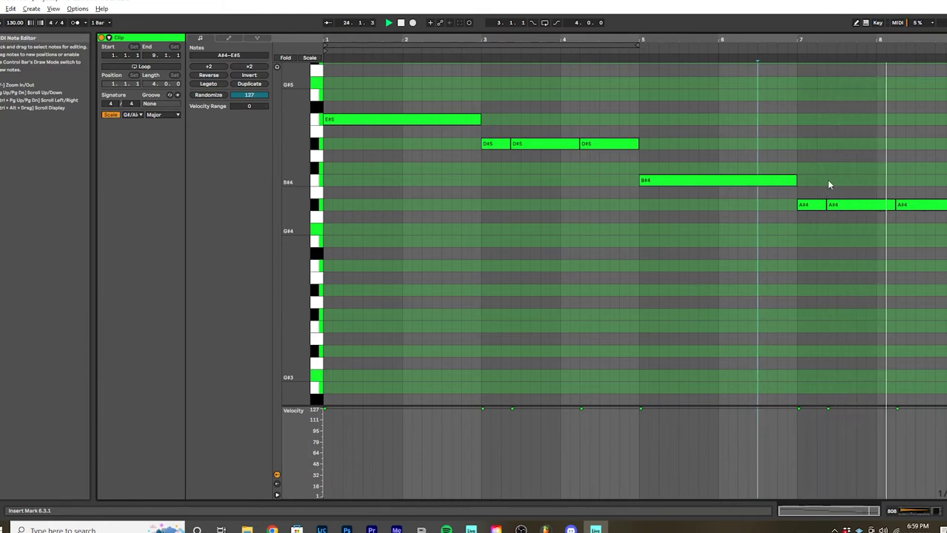
Step: Try the three 808 notes from bar 7 onwards at G#4 and at D#5 during playback
left_click_drag(793, 194, 944, 215)
key("Down")
key("Down")
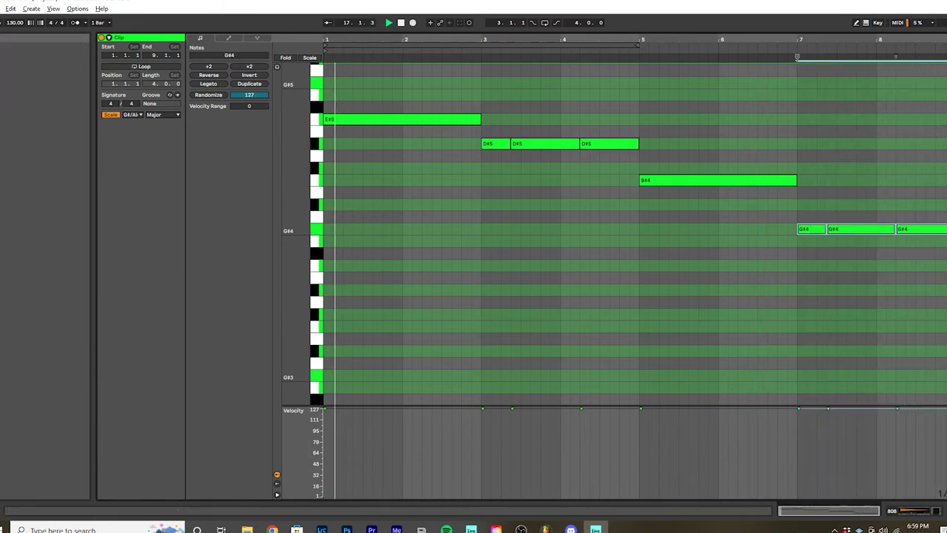
key("Up")
key("Up")
key("Up")
key("Up")
key("Up")
key("Up")
key("Up")
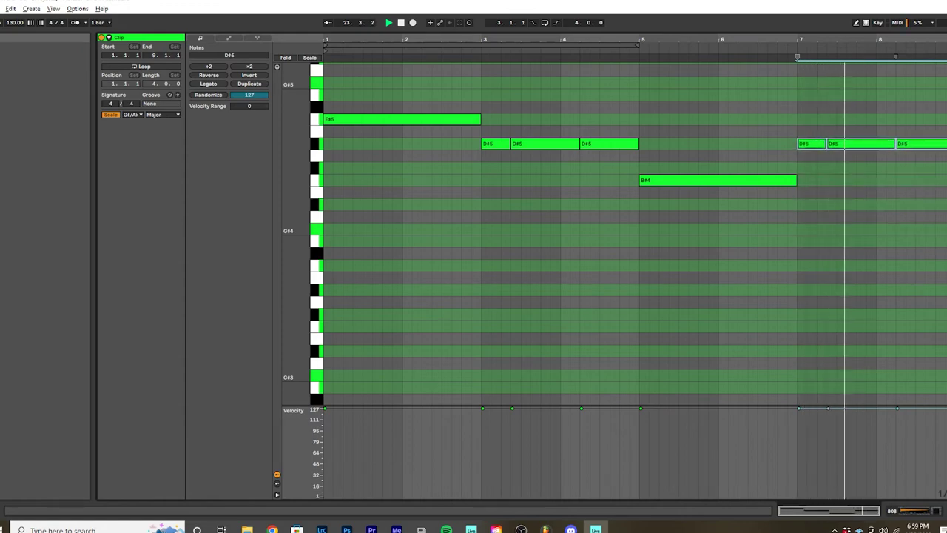
Step: Try the three notes from bar 7 onwards at B#4, and return them to A#4
key("Down")
key("Down")
key("Down")
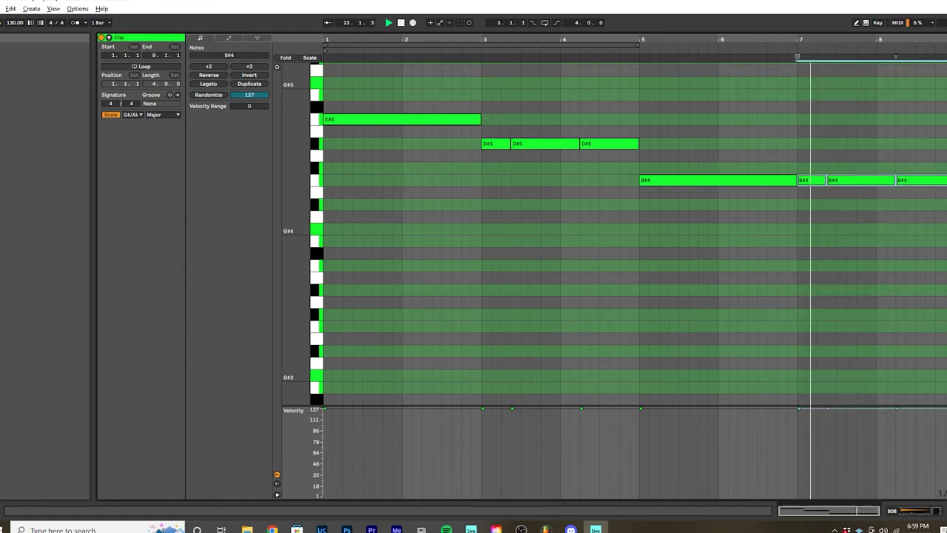
key("Down")
key("Down")
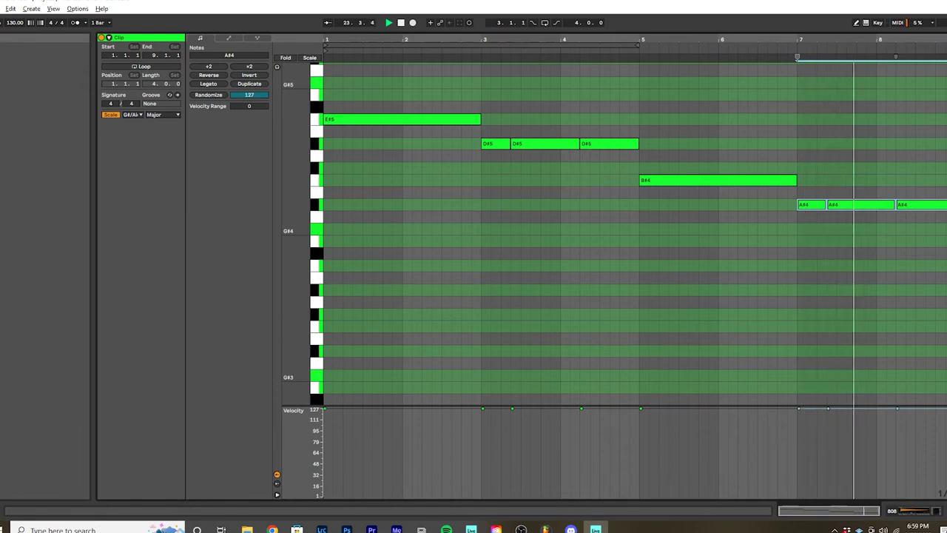
Step: Transpose all notes in the 808 clip down one octave
key("ctrl+a")
key("shift+Down")
left_click(719, 156)
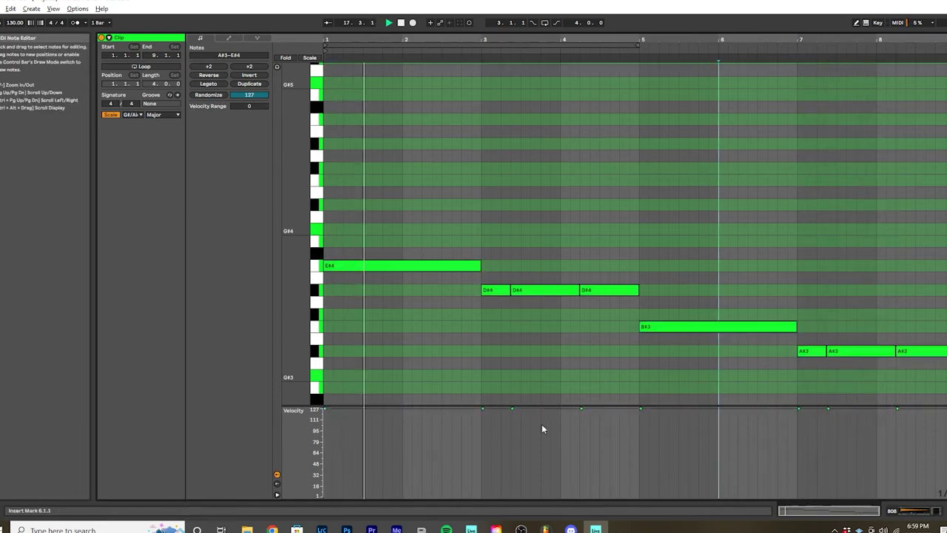
Step: Lower the 808 sampler's volume to -16.6 dB and turn on the 808 SC compressor
key("ctrl+alt+e")
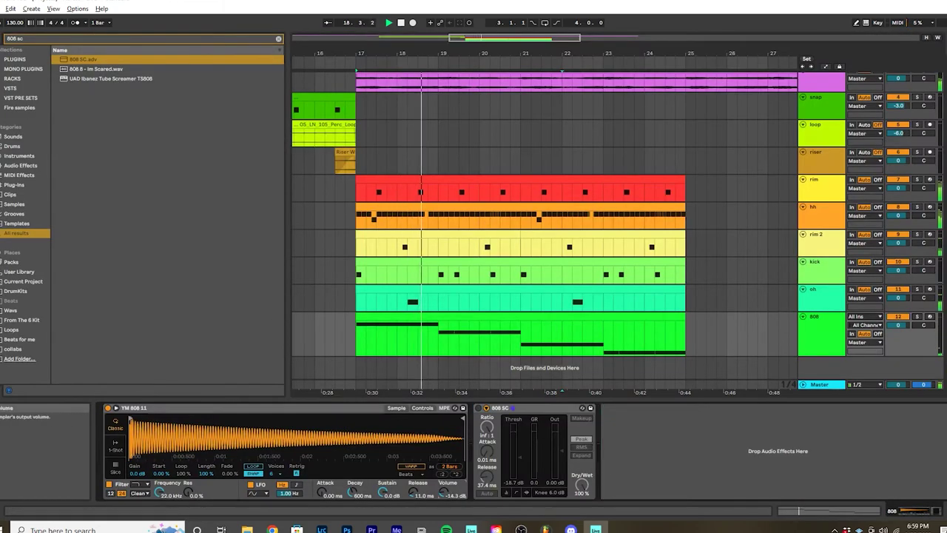
left_click(818, 323)
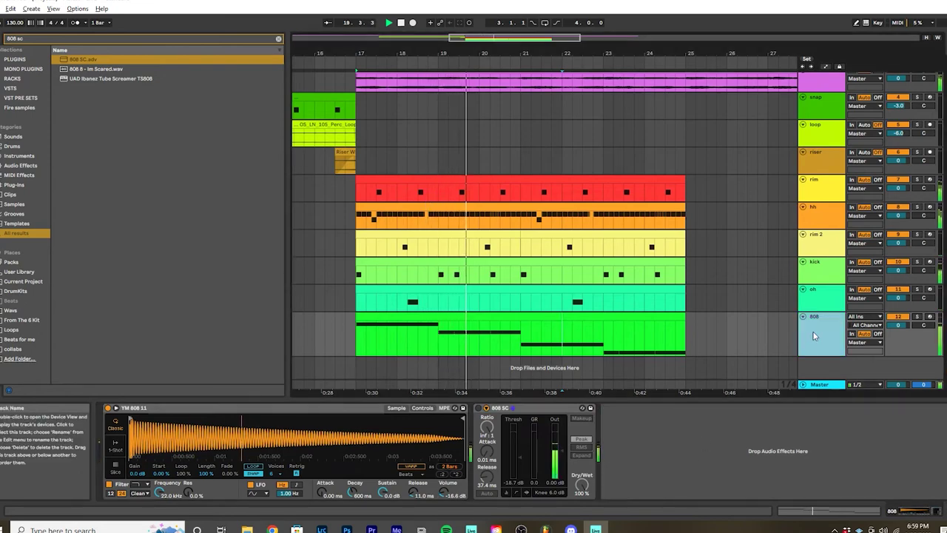
left_click(498, 447)
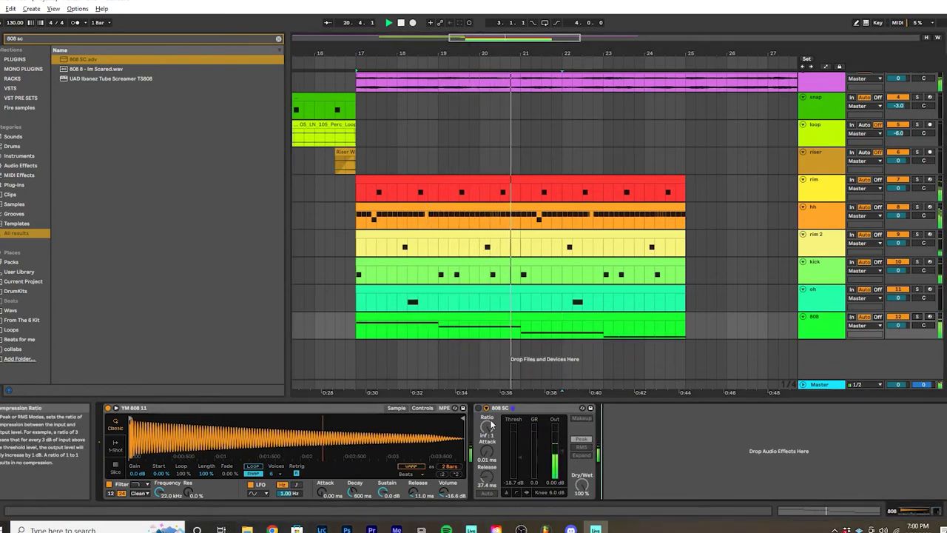
left_click(558, 314)
Step: Set the 808 SC compressor's release to 15.5 ms and its threshold to -19.1 dB
left_click_drag(487, 481, 487, 493)
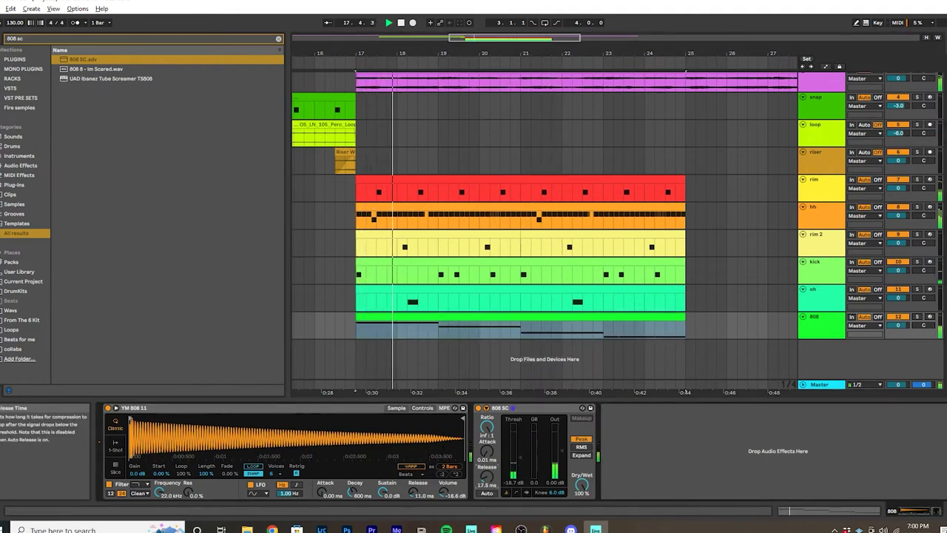
left_click_drag(518, 457, 518, 439)
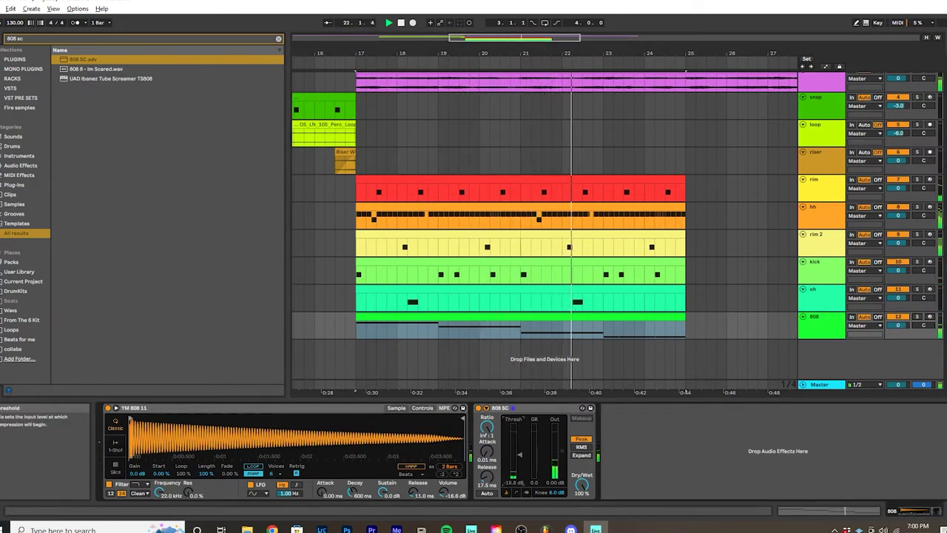
left_click(488, 479)
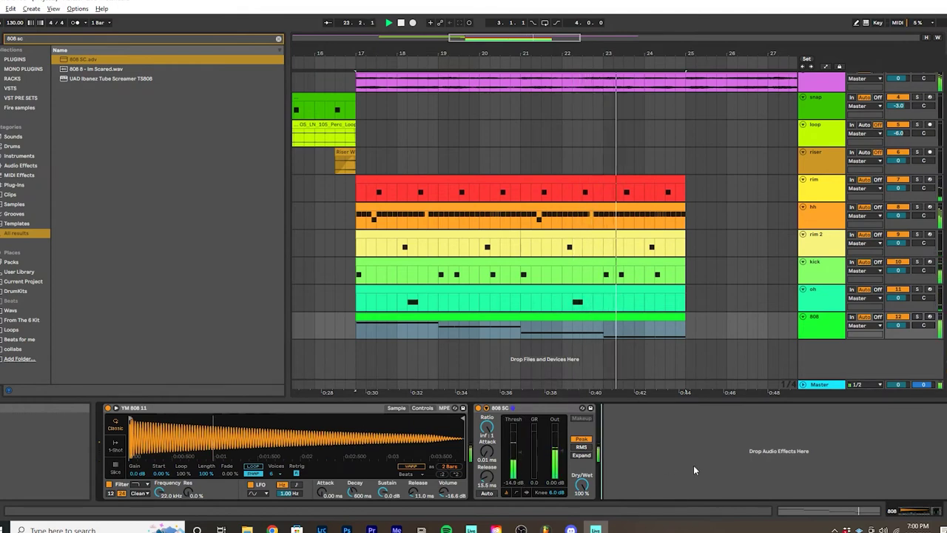
left_click_drag(523, 458, 523, 462)
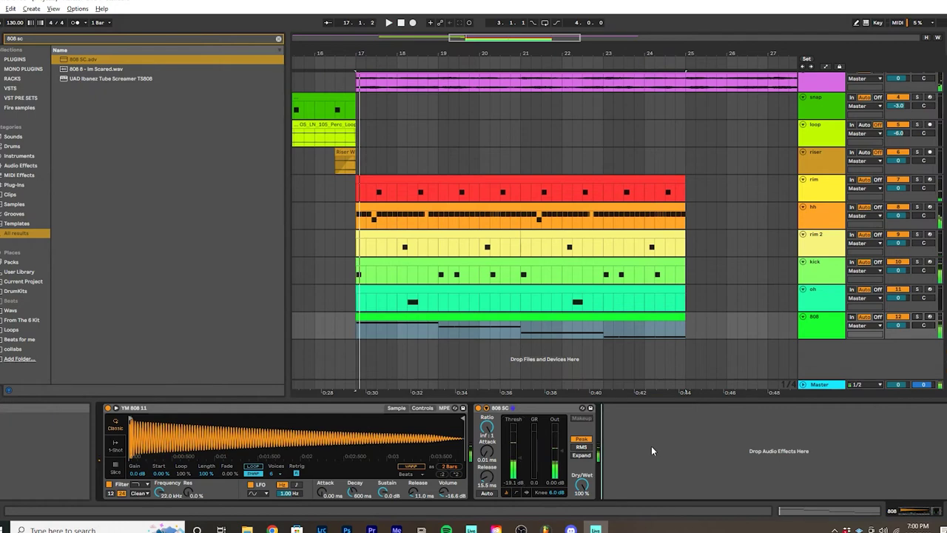
Step: Clear the browser search and duplicate the drum and 808 clips from bars 17–25 to bars 25–33
left_click(280, 40)
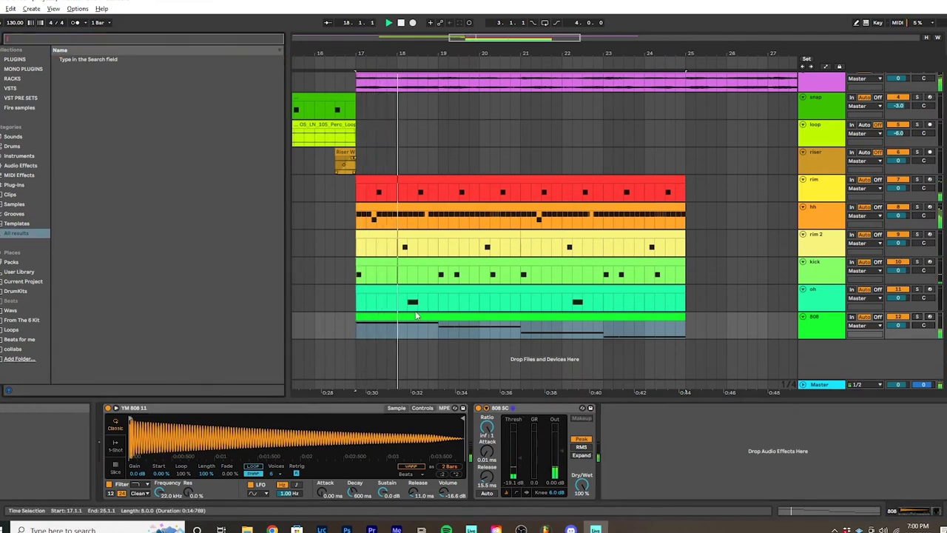
scroll(494, 348, "down", 5)
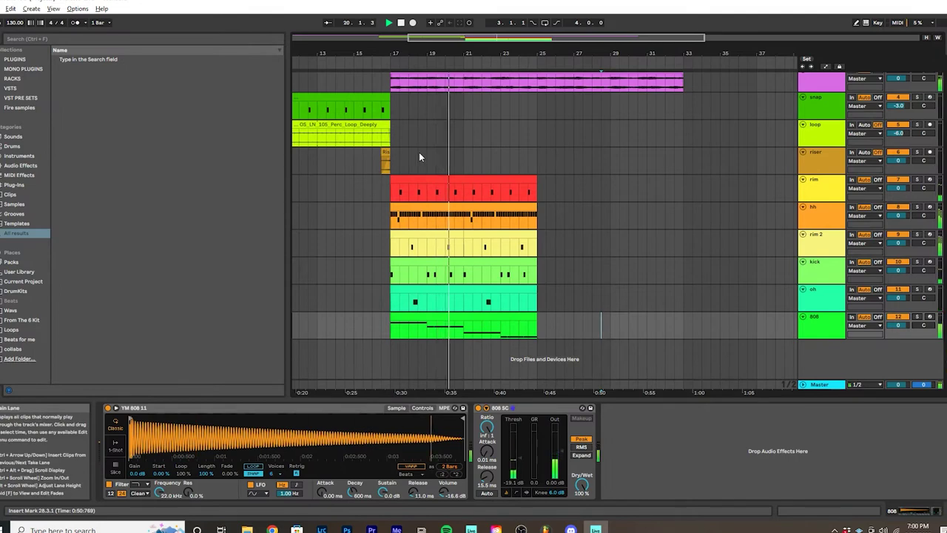
key("minus")
left_click_drag(433, 181, 500, 336)
key("ctrl+d")
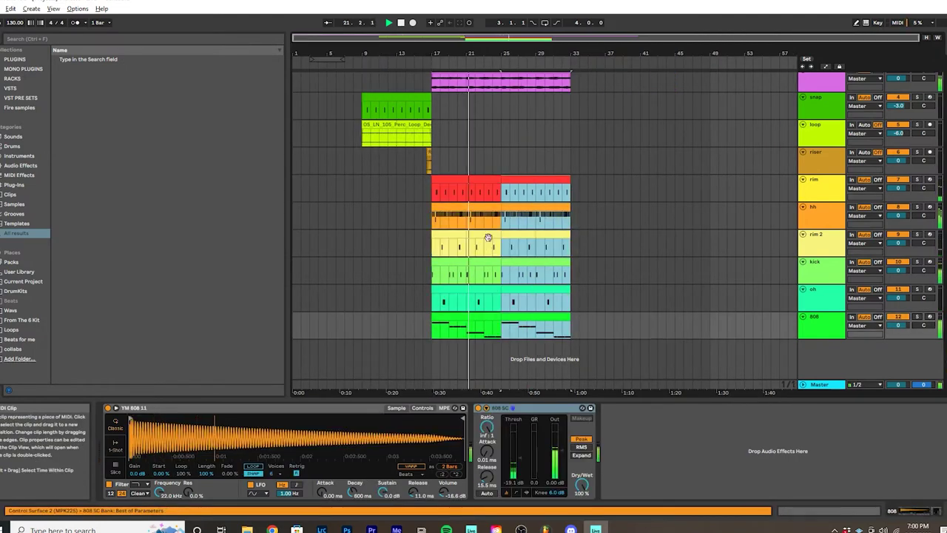
Step: Load the saved MASTER.adg rack onto the Master track
scroll(488, 237, "up", 3)
left_click(510, 194)
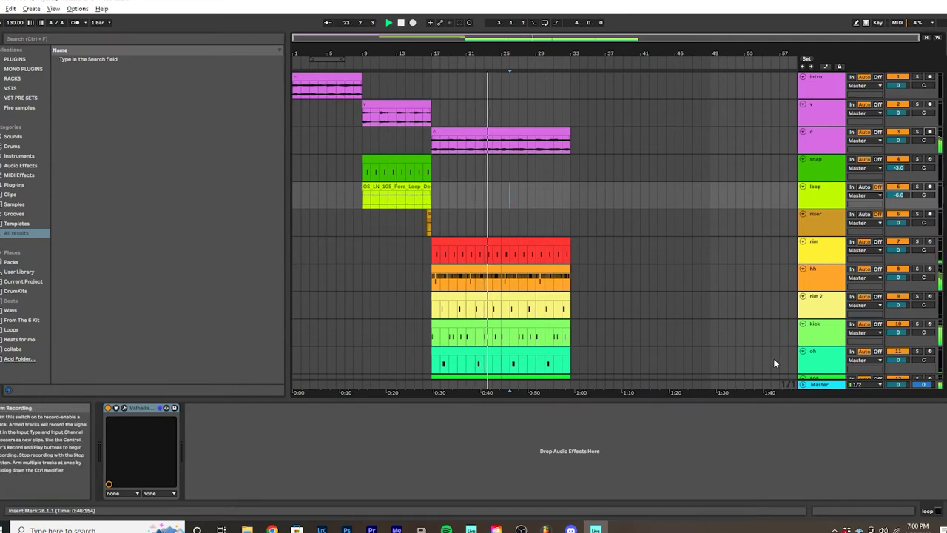
left_click(819, 386)
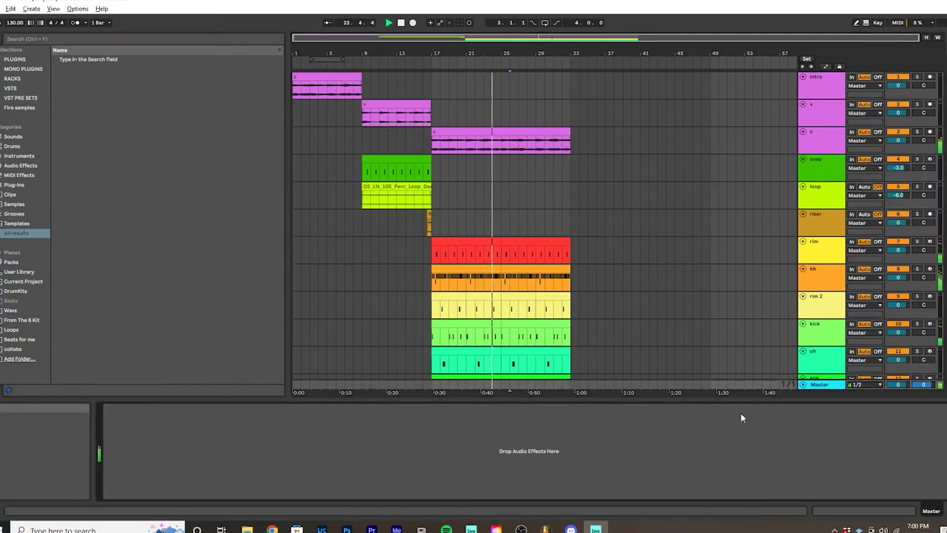
left_click(29, 80)
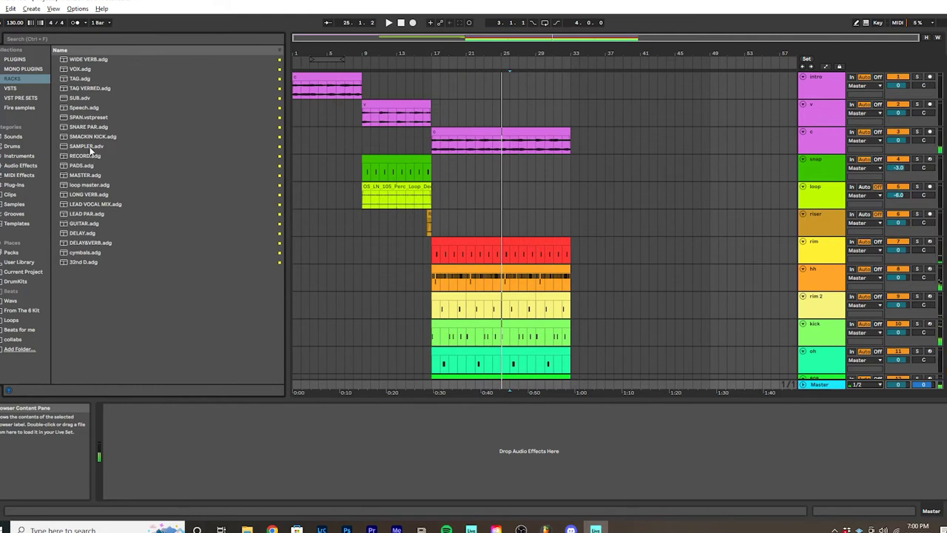
left_click(85, 176)
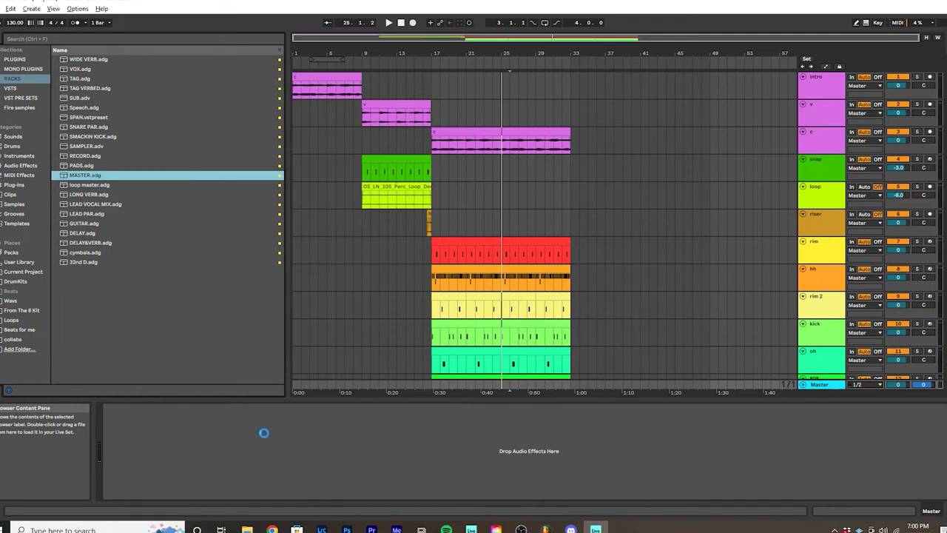
left_click(146, 407)
key("Delete")
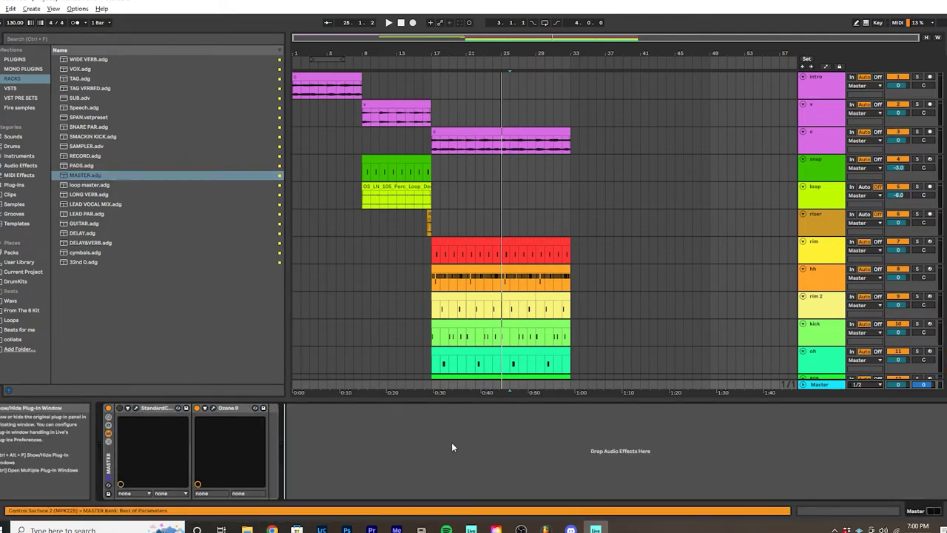
Step: Open the Ozone 9 plug-in in the master rack and play the arrangement from bar 17 to check the limiting
left_click(213, 408)
left_click(213, 407)
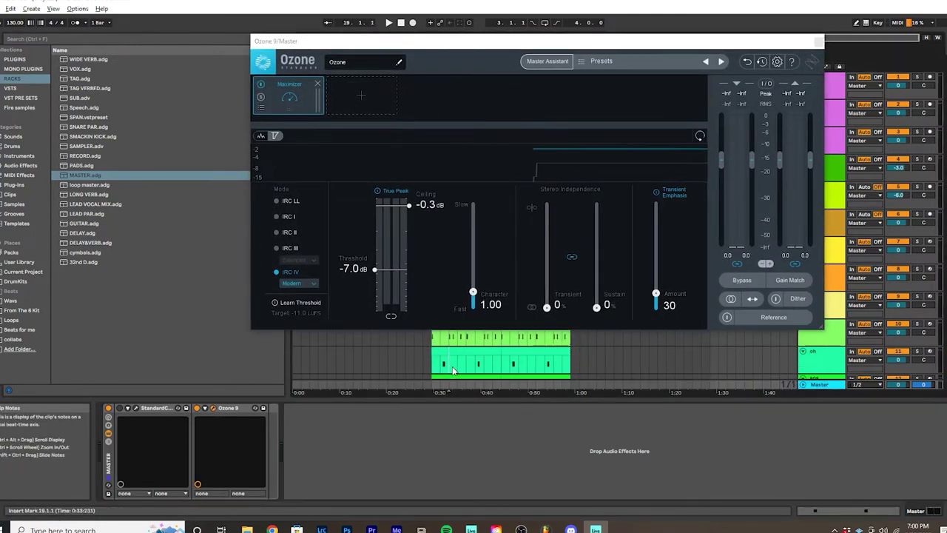
left_click(453, 370)
key("space")
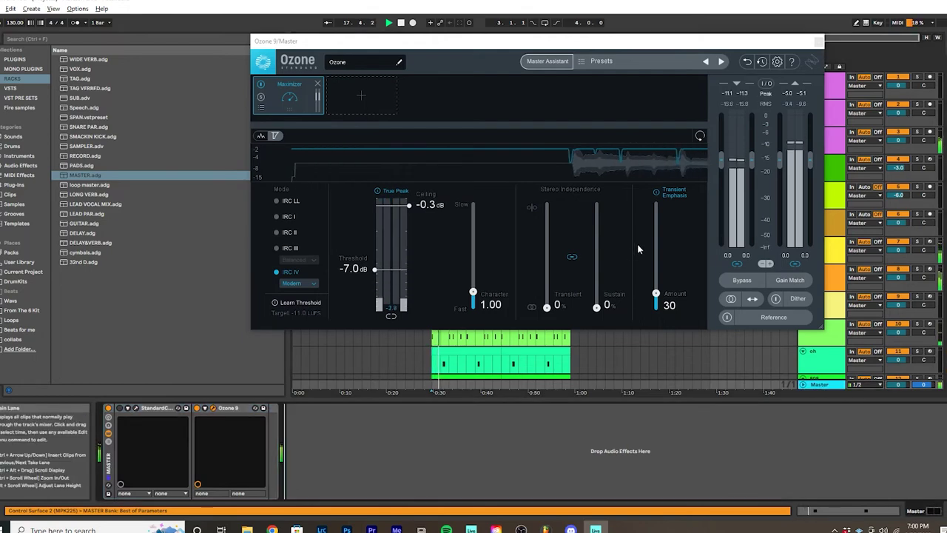
Step: Turn off Transient Emphasis and set the Maximizer threshold to -2.0 dB in Ozone 9 on the master
left_click(656, 192)
left_click_drag(353, 269, 339, 234)
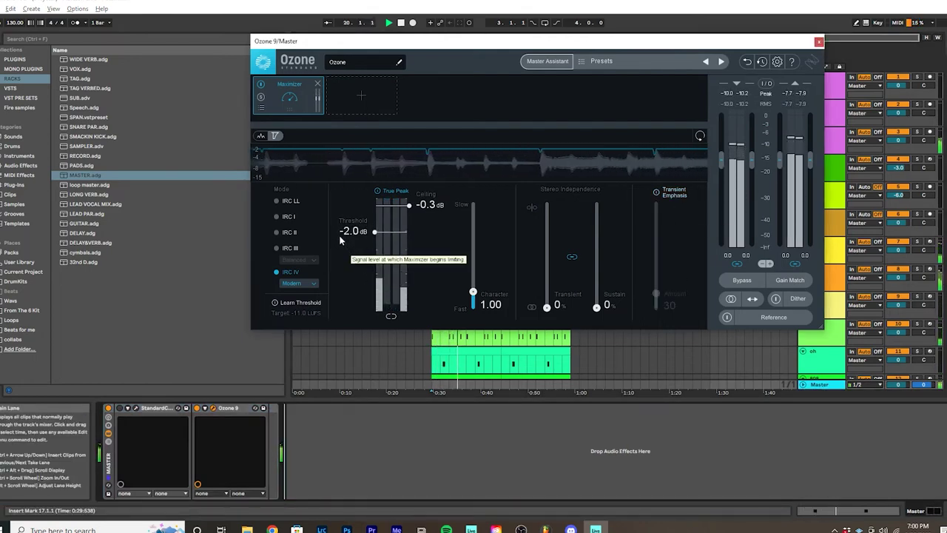
left_click(676, 342)
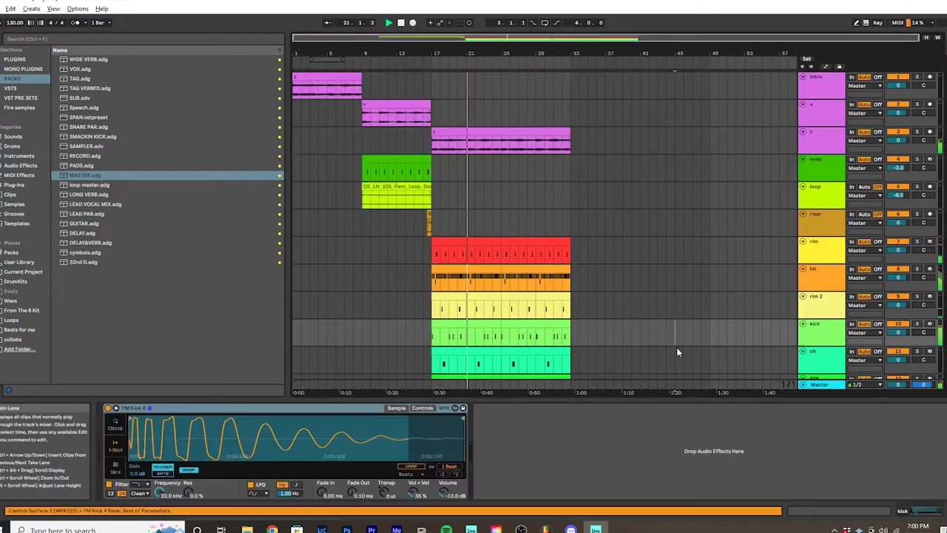
Step: Show the 808 track's devices, then play the arrangement from bar 15 to hear the transition into bar 17
left_click(681, 377)
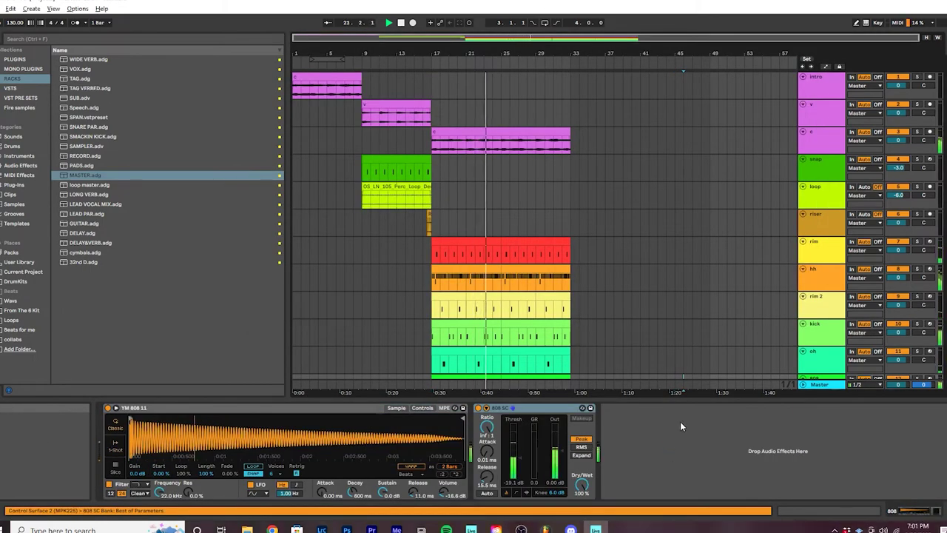
key("space")
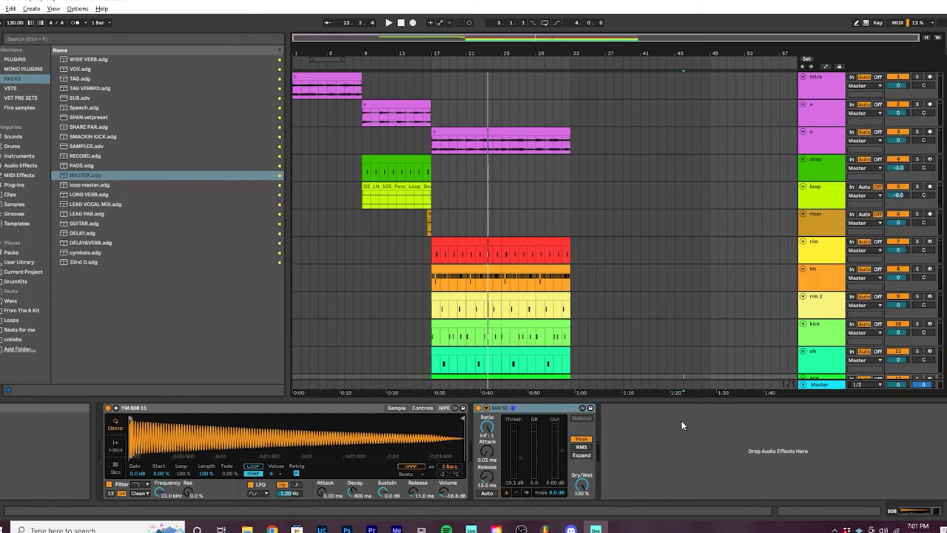
key("space")
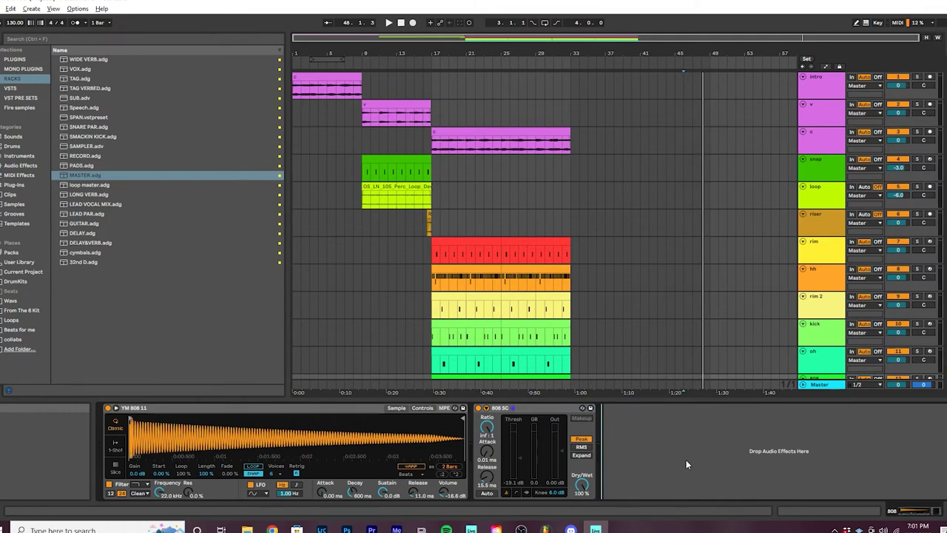
left_click(426, 280)
key("space")
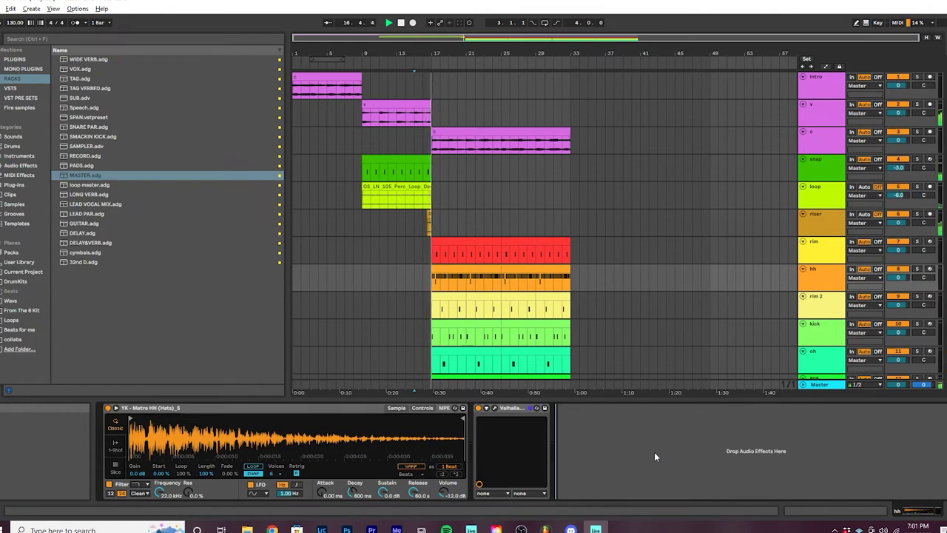
Step: Stop playback and extend the start of the Riser White Noise clip back to bar 16
left_click(431, 220)
scroll(432, 220, "up", 10, "ctrl")
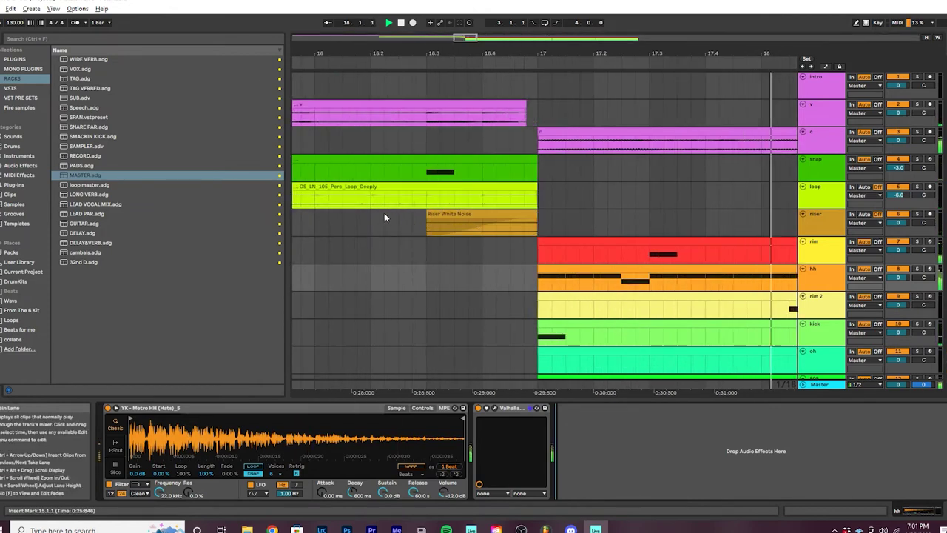
key("space")
left_click_drag(427, 221, 305, 233)
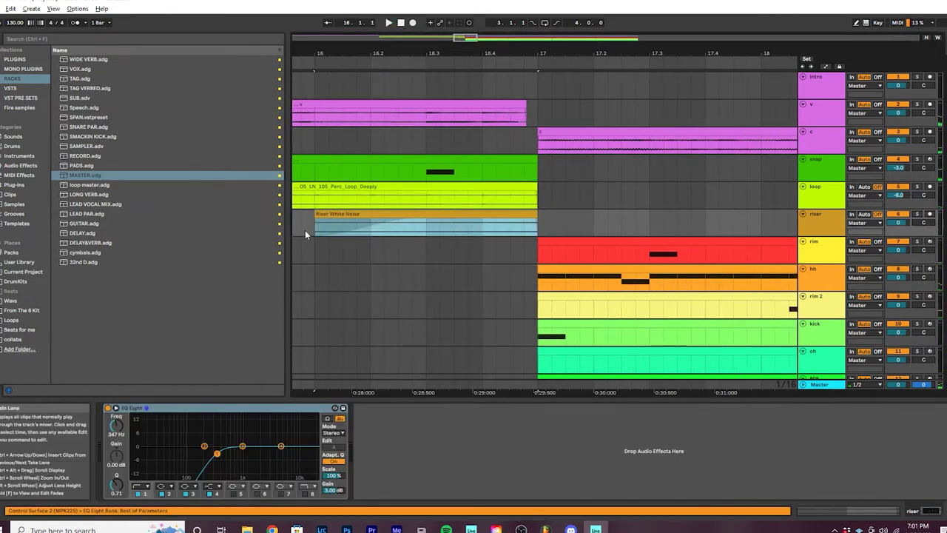
left_click(305, 234)
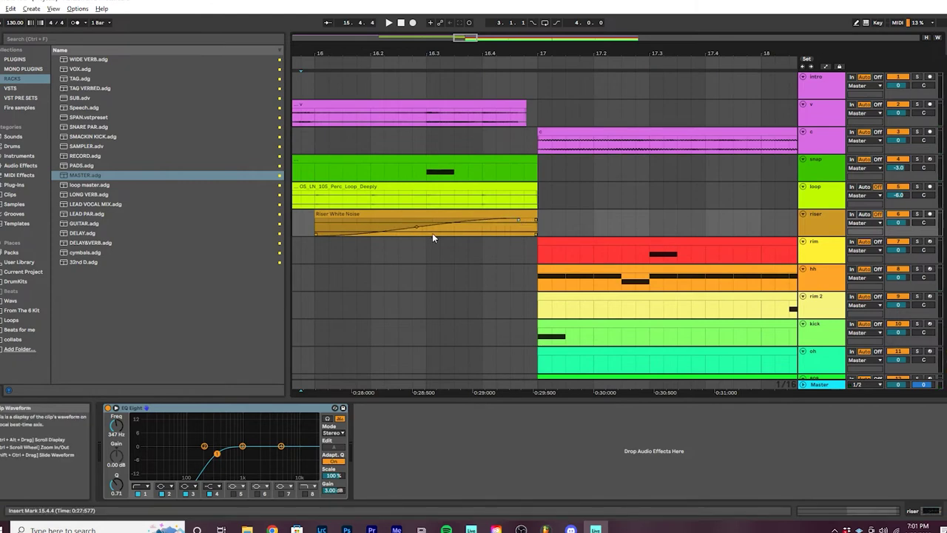
Step: Reshape the riser clip's fade-in curve so it rises more slowly at first, and play from bar 15
left_click_drag(416, 232, 437, 232)
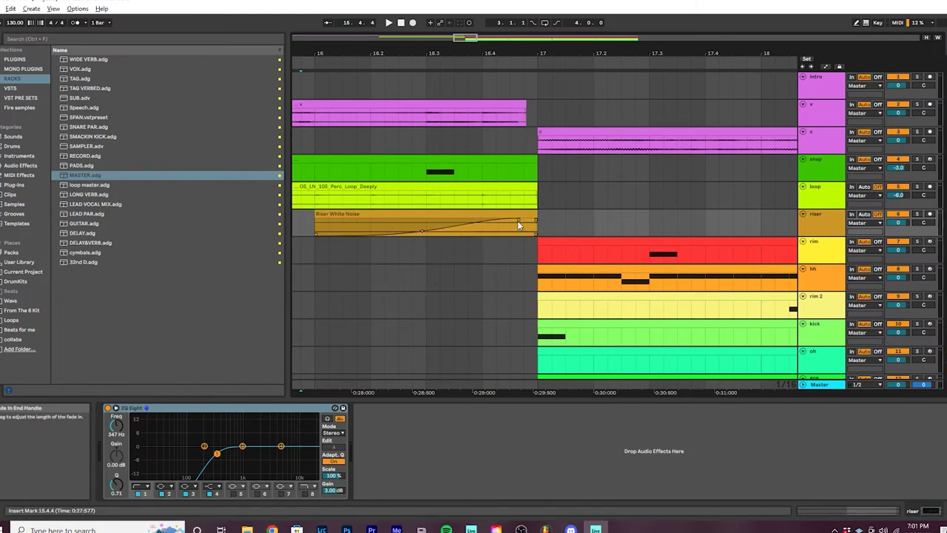
scroll(548, 217, "down", 5)
key("space")
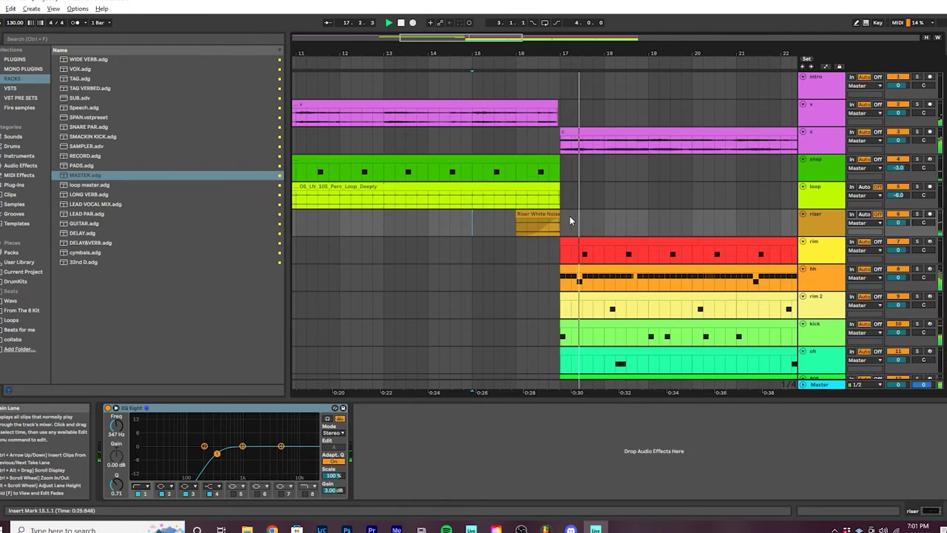
Step: Try the Riser White Noise clip with a start slightly before bar 16 and then with a start at about 16.2
scroll(562, 216, "up", 5)
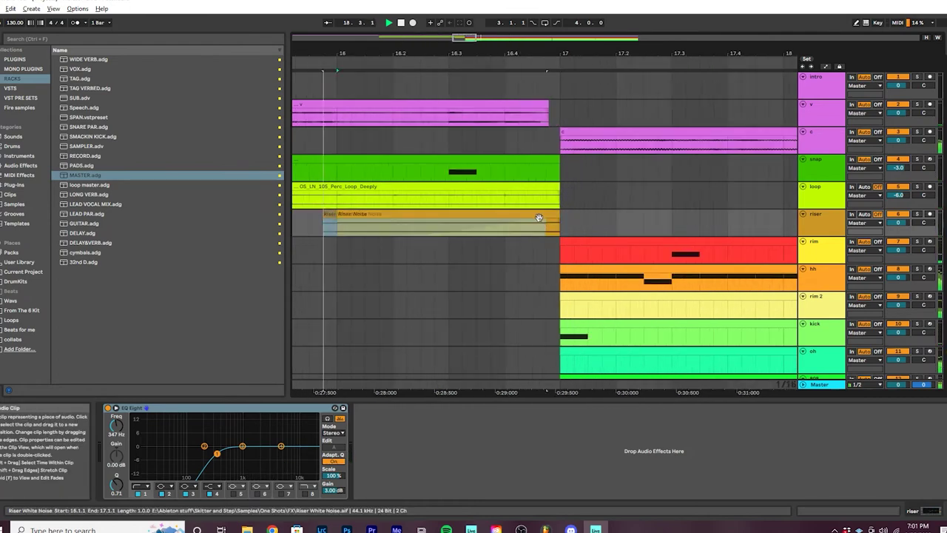
scroll(601, 220, "down", 5)
left_click(603, 219)
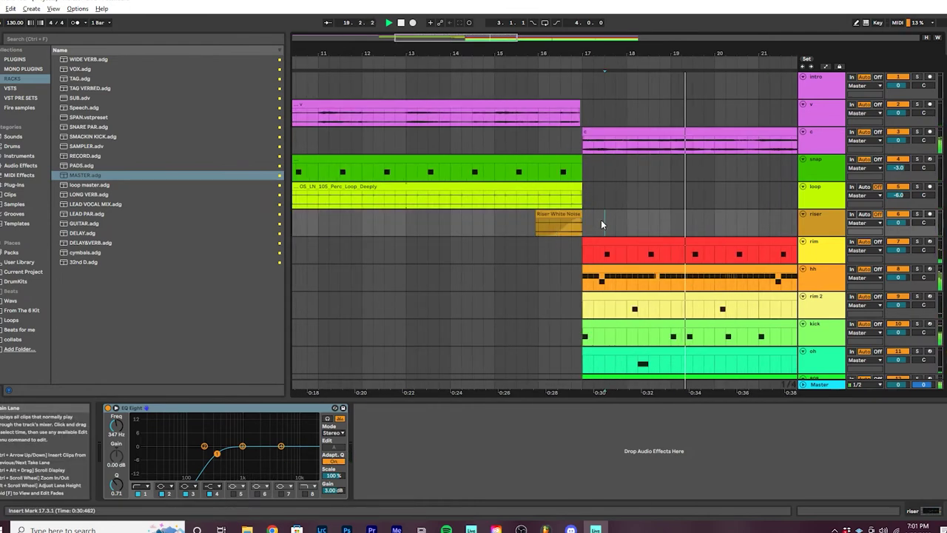
left_click(538, 232)
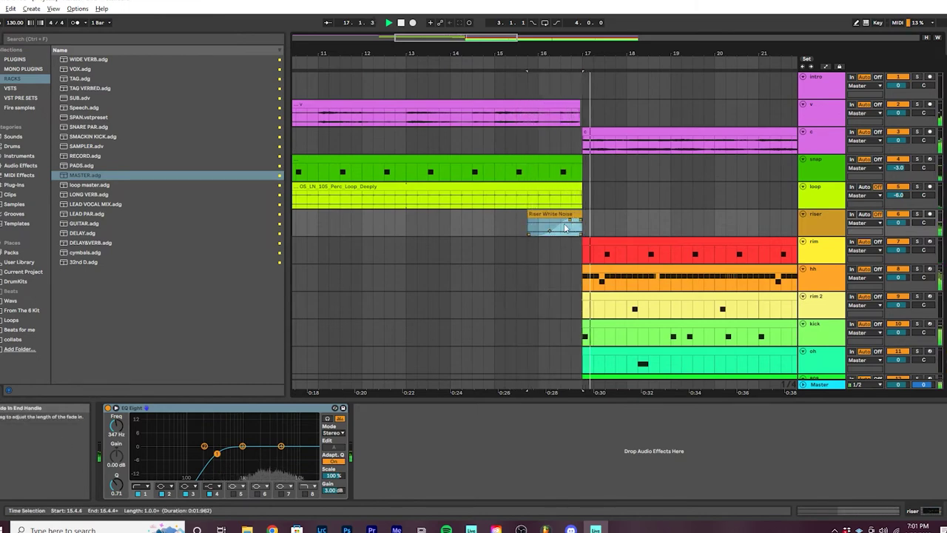
left_click_drag(529, 226, 550, 222)
left_click(527, 223)
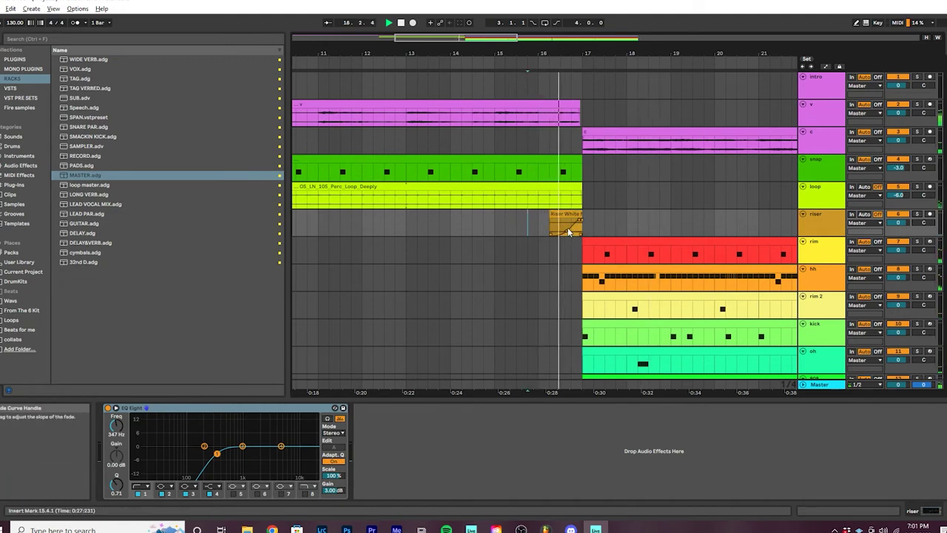
Step: Set the riser clip's start to bar 16 and replay the transition into bar 17
left_click_drag(568, 232, 538, 222)
key("space")
key("space")
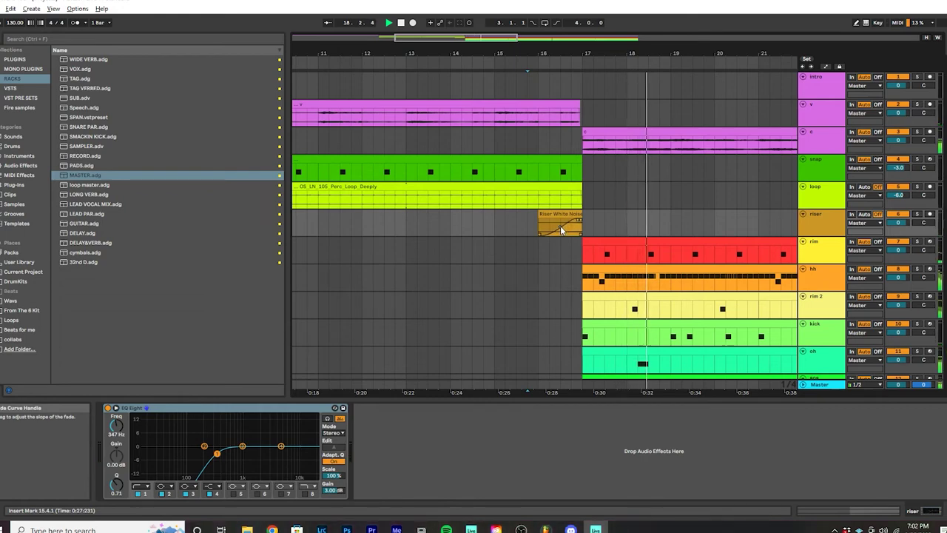
Step: Adjust the riser's fade-in slope and extend the fade close to the clip's end, replaying the transition
key("space")
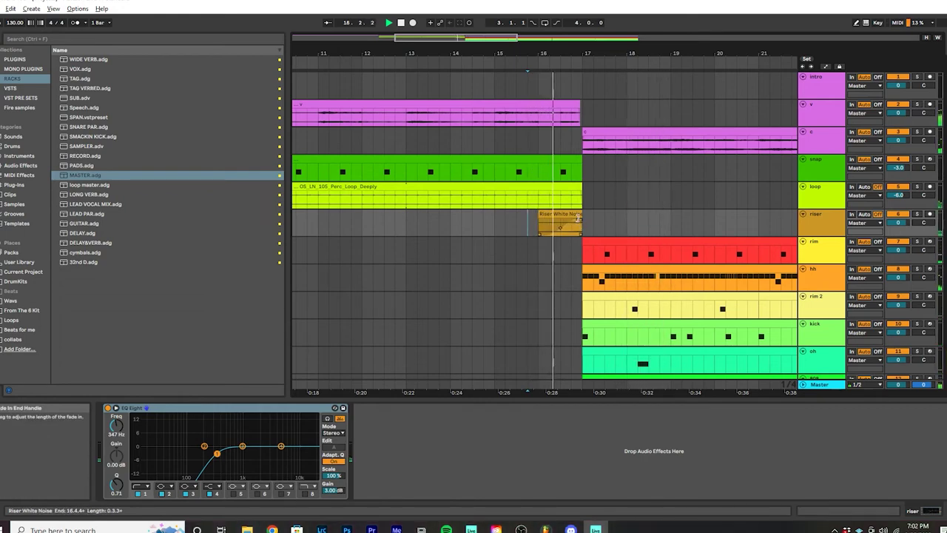
left_click(592, 222)
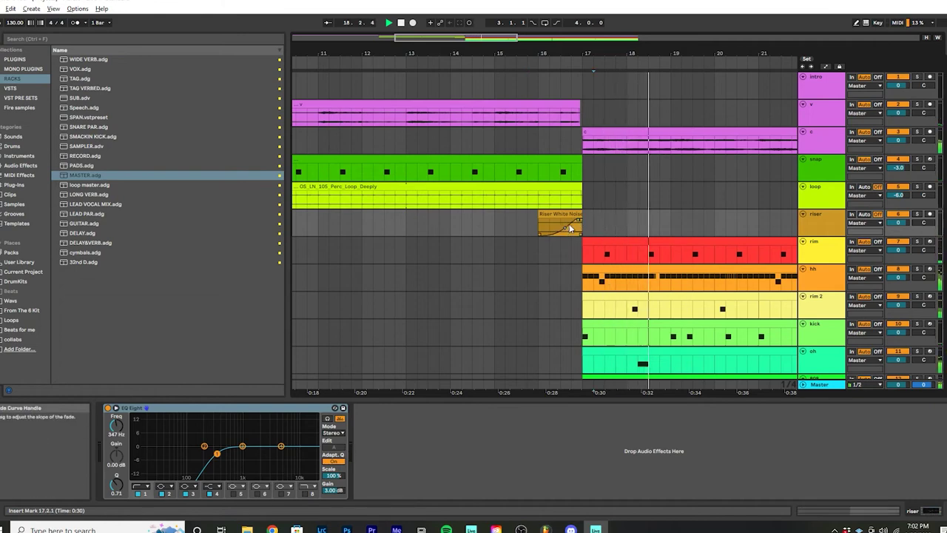
scroll(572, 224, "up", 5)
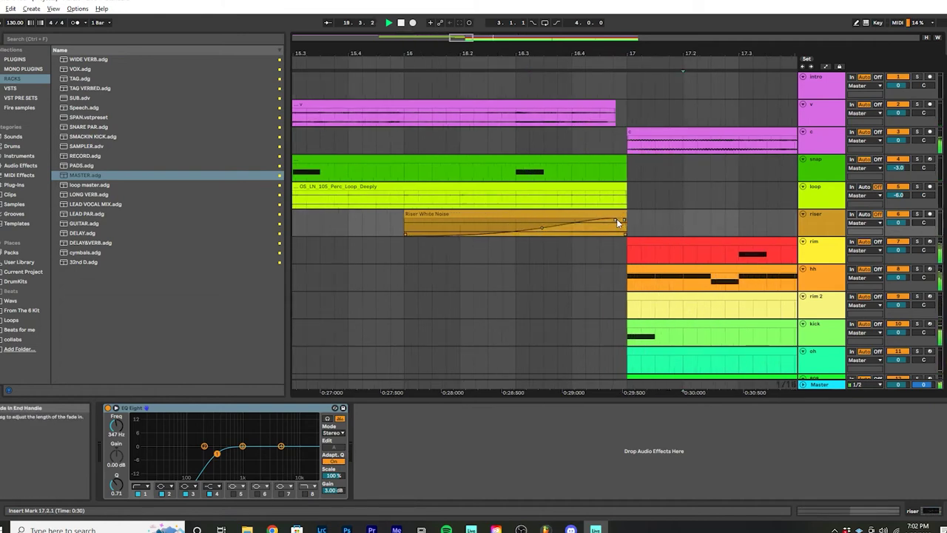
left_click(376, 222)
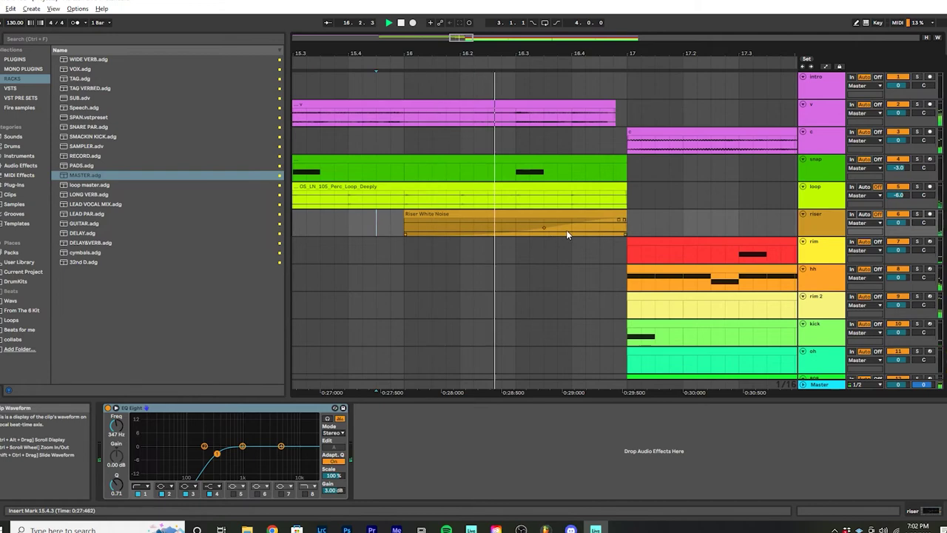
scroll(567, 235, "down", 5)
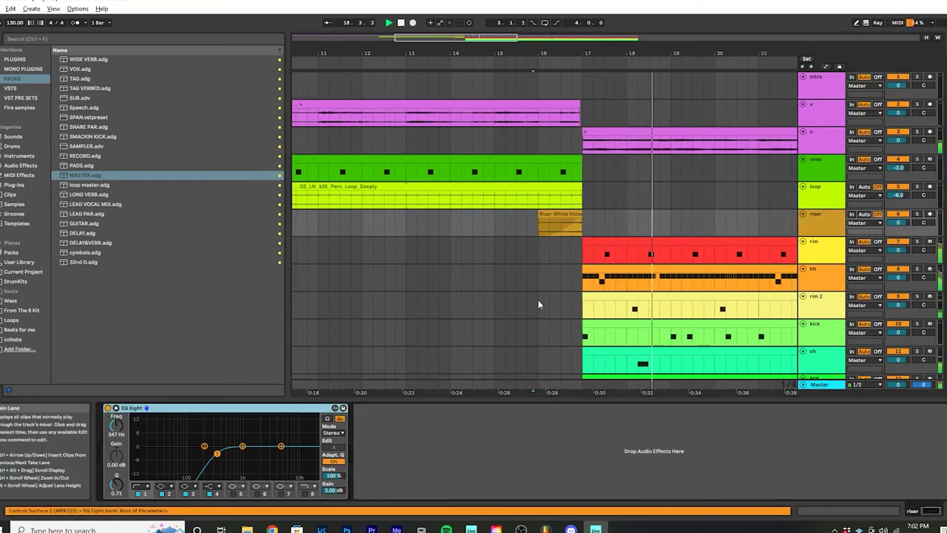
Step: Listen to the section from bar 17 onward while looking over the whole arrangement
scroll(539, 299, "down", 6)
left_click(682, 294)
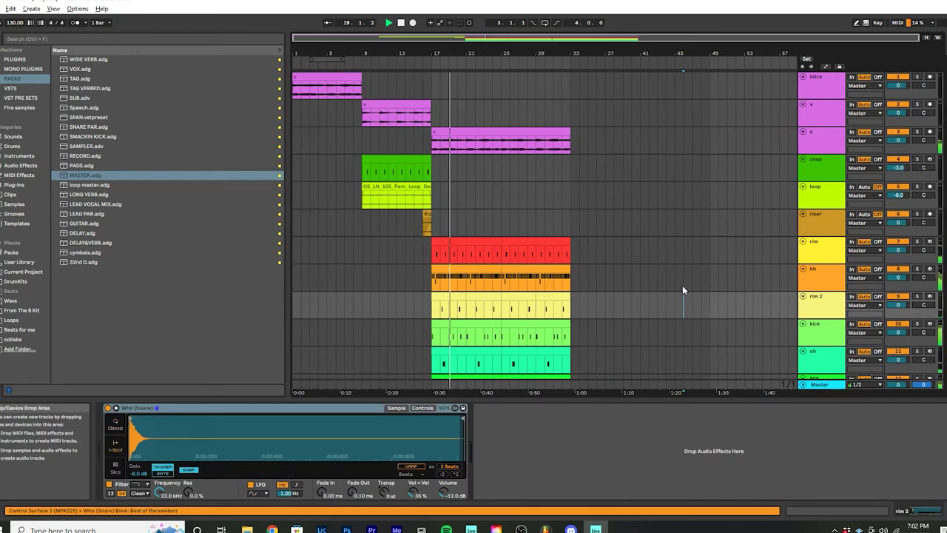
left_click(501, 171)
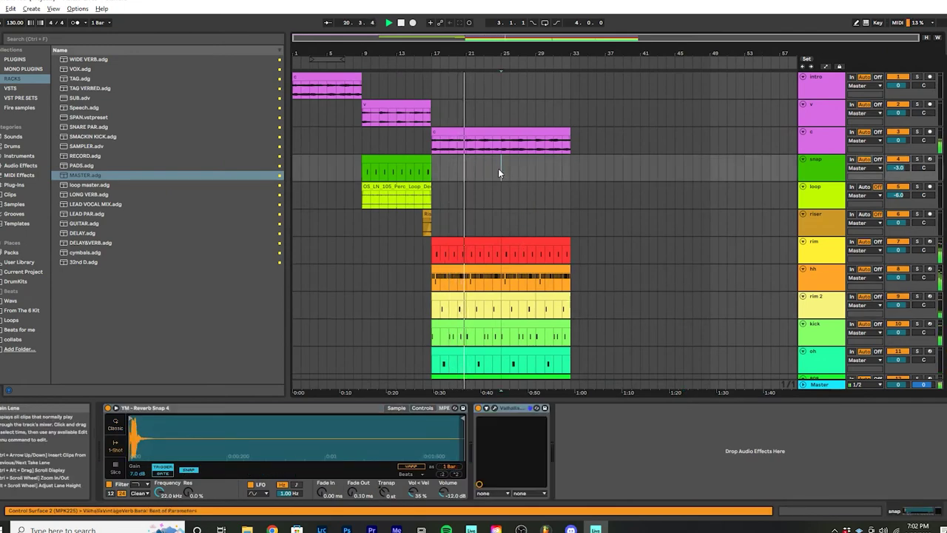
left_click(518, 166)
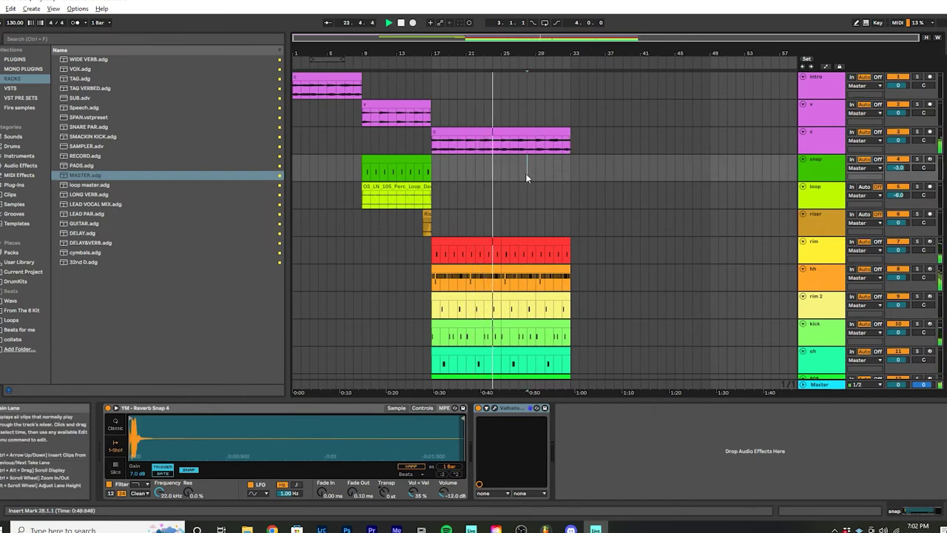
left_click(526, 173)
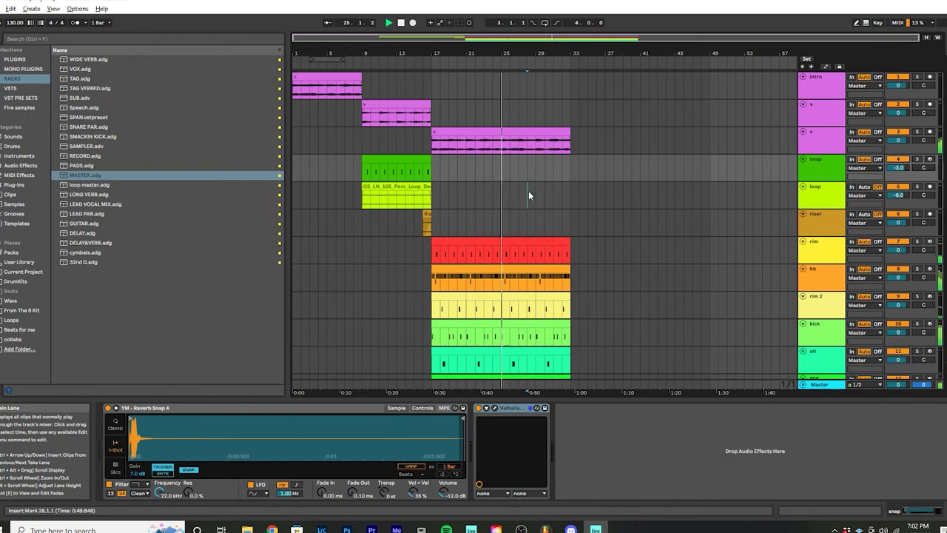
left_click(528, 191)
scroll(520, 182, "down", 1)
scroll(533, 174, "up", 1)
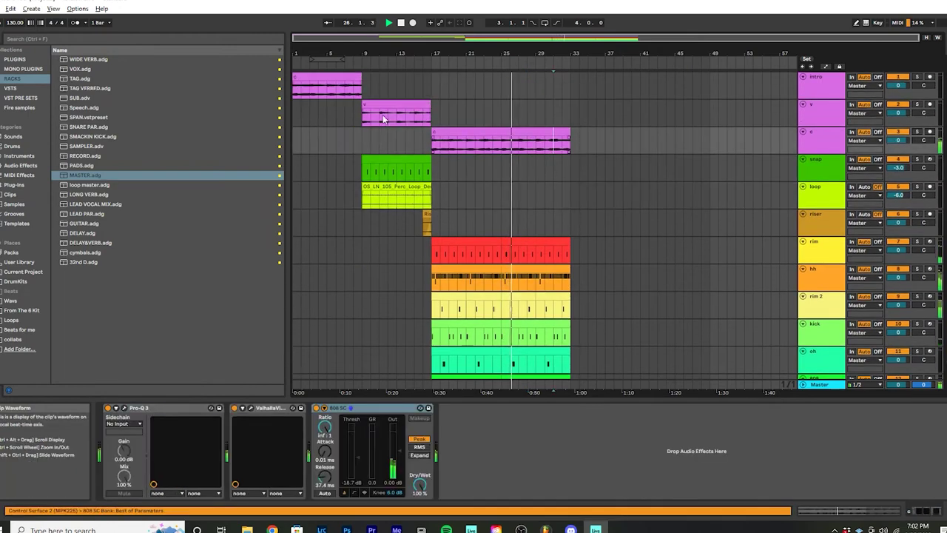
Step: Try pasting consecutive copies of the bar 9 melody clip on the v track from bar 33
left_click(396, 111)
left_click(571, 114)
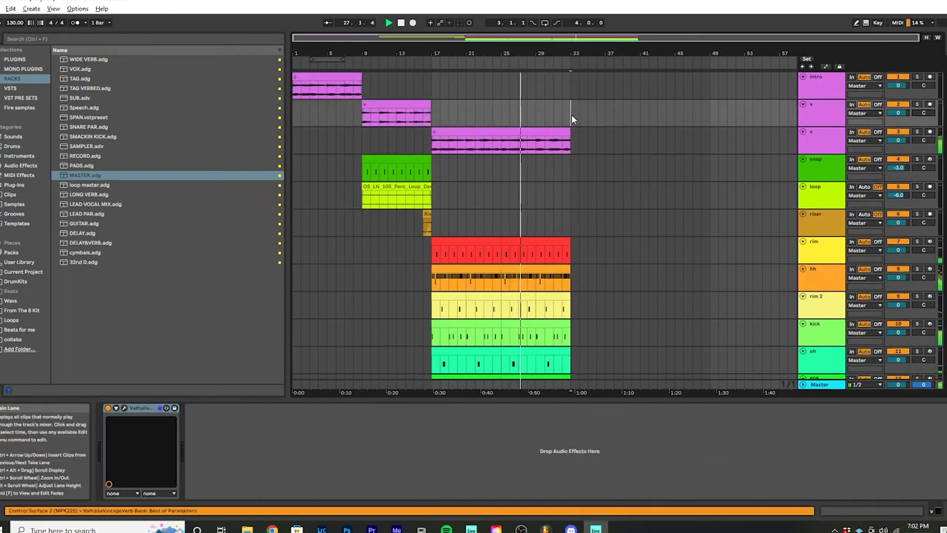
key("ctrl+v")
key("ctrl+v")
key("ctrl+v")
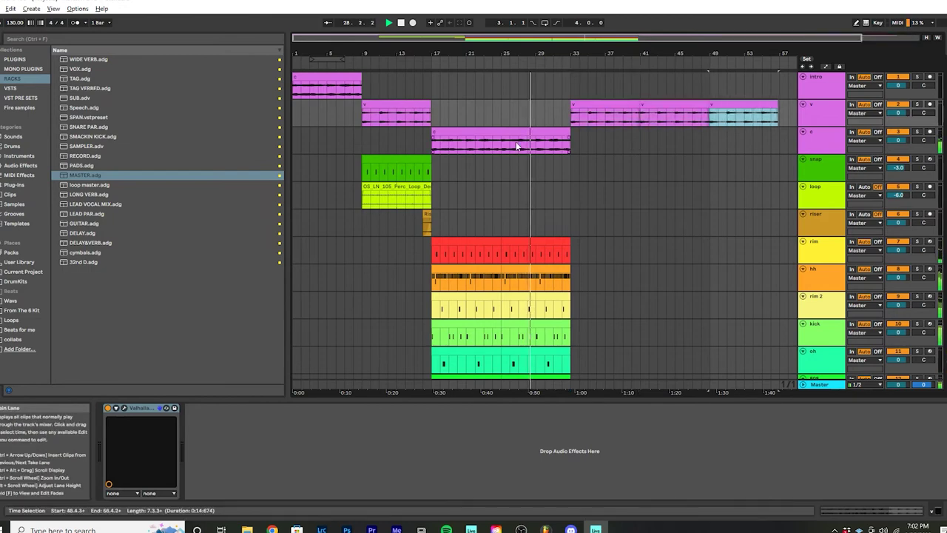
key("minus")
left_click(625, 142)
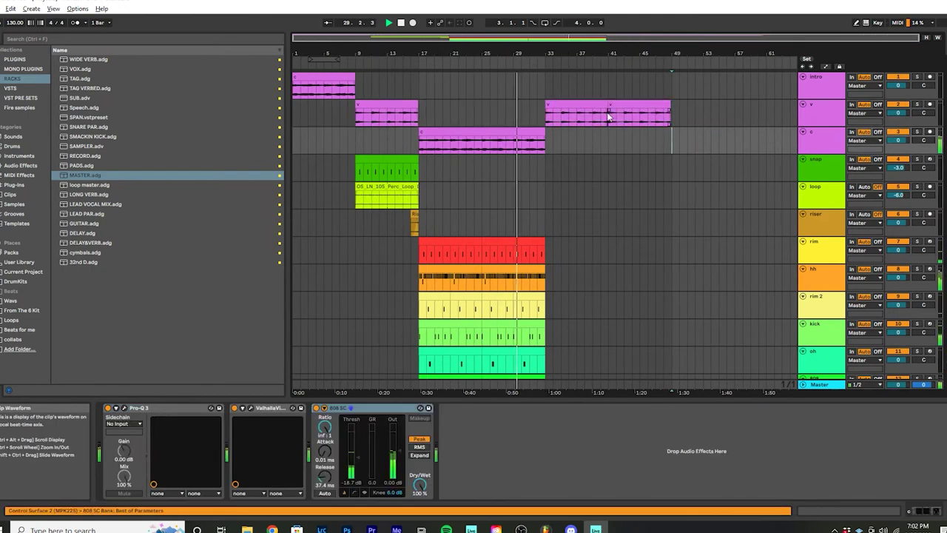
Step: Undo the melody clip copies pasted on the v track from bar 33
key("plus")
key("plus")
left_click(615, 106)
key("ctrl+z")
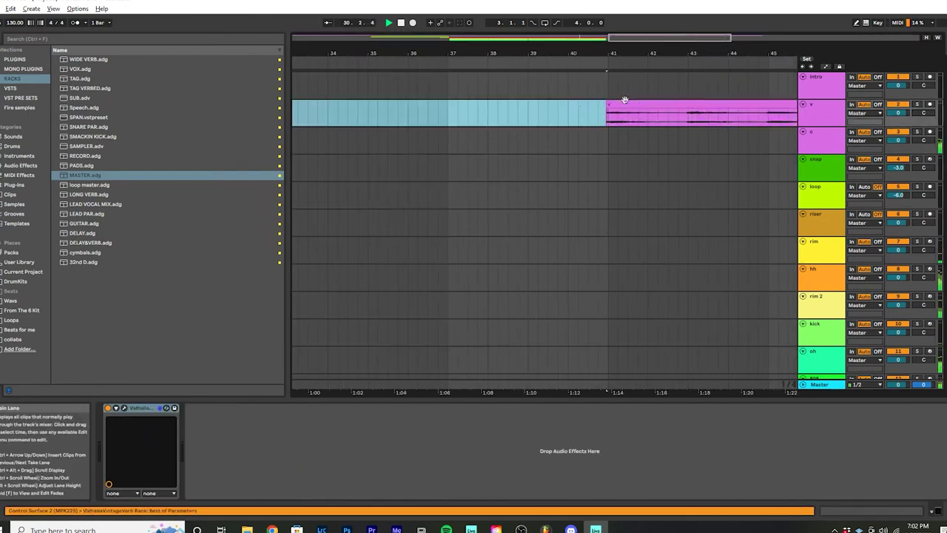
key("ctrl+z")
key("minus")
key("minus")
key("minus")
left_click(592, 132)
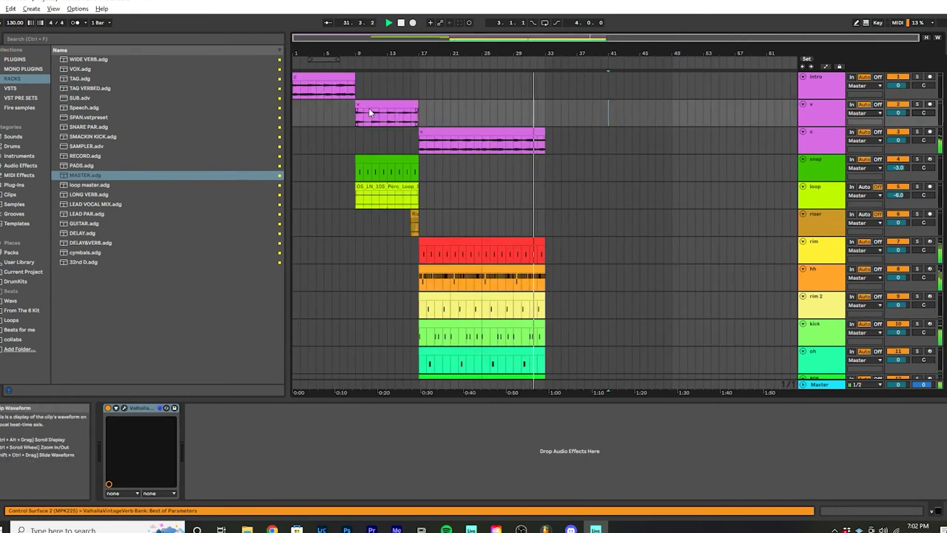
Step: Select the v track's melody clip and examine its start at bar 9 and its end near bar 17 up close
key("plus")
key("plus")
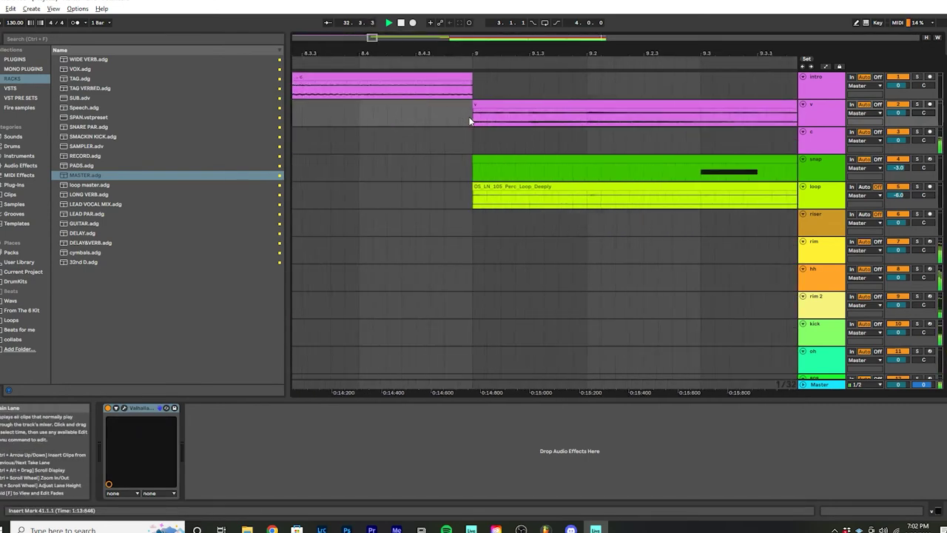
key("minus")
key("minus")
left_click(414, 111)
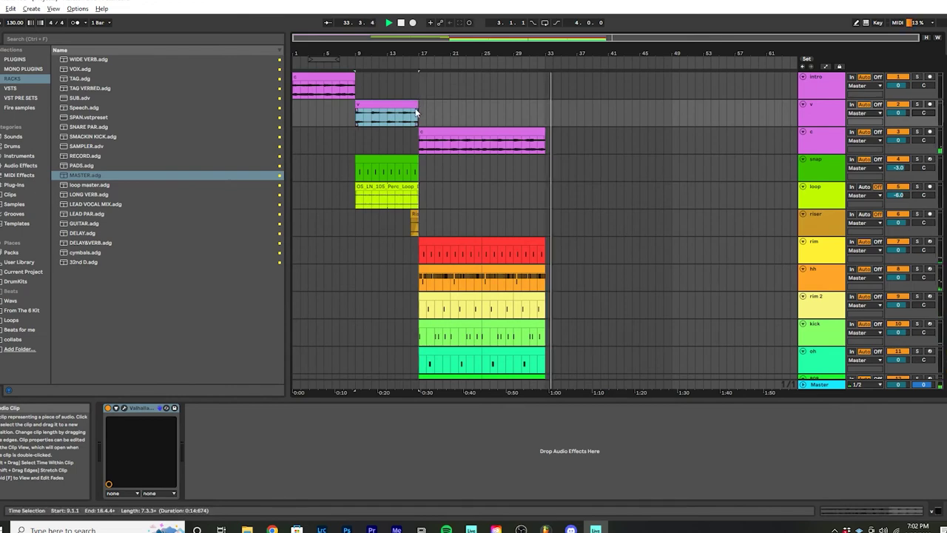
key("plus")
key("plus")
key("plus")
key("plus")
key("plus")
key("plus")
key("minus")
key("minus")
key("minus")
key("minus")
key("minus")
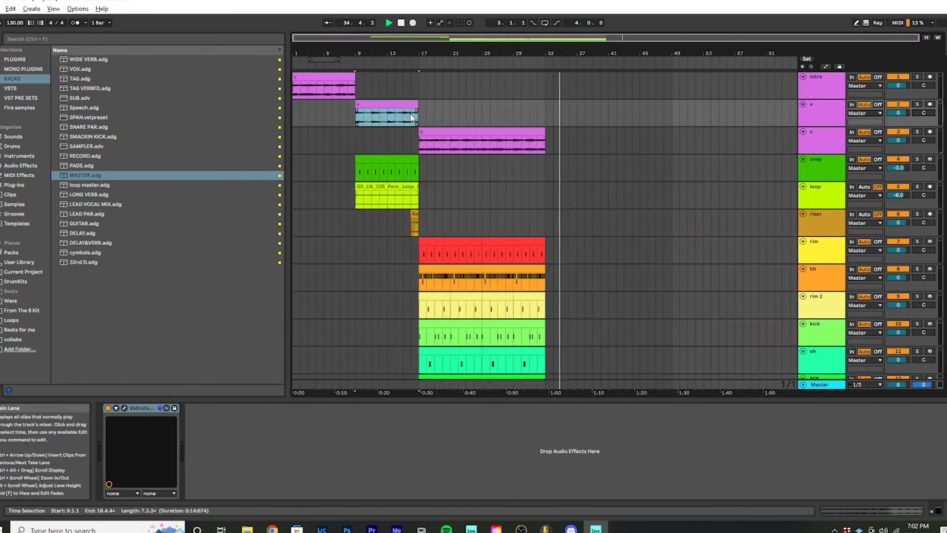
Step: Paste the melody clip on the v track at bar 33 and duplicate it to bar 41, checking the join at bar 33
left_click(550, 110)
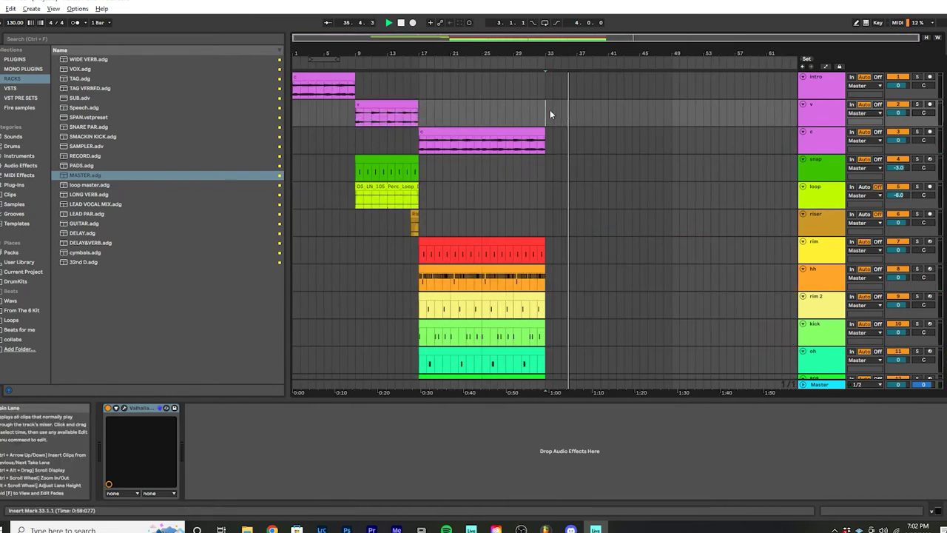
key("ctrl+v")
key("ctrl+d")
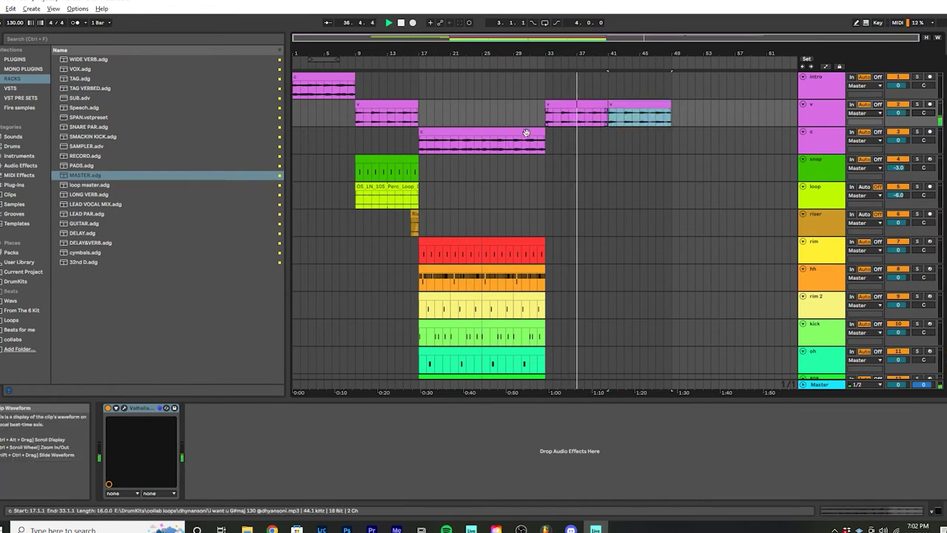
scroll(546, 141, "up", 10)
scroll(548, 143, "down", 3)
left_click(548, 116)
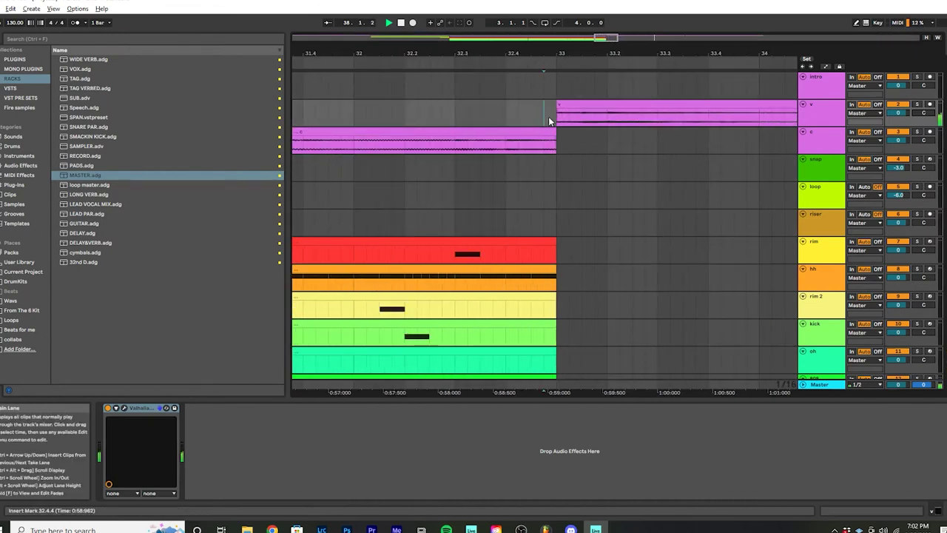
Step: Duplicate the rim, rim 2, kick and oh clips to bars 33–41, leaving out the hh and 808 copies
scroll(548, 116, "down", 7)
left_click(529, 250)
scroll(529, 250, "down", 1)
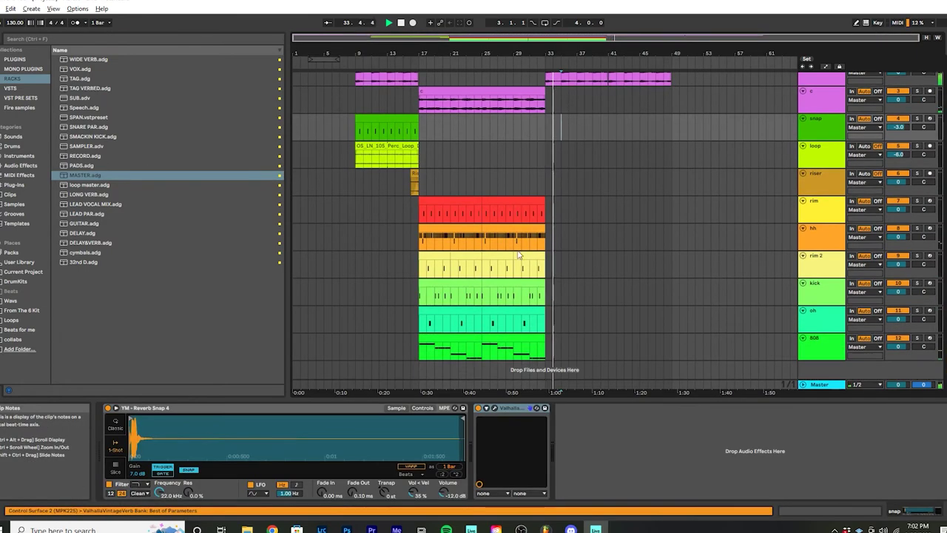
left_click(530, 347, "shift")
key("ctrl+d")
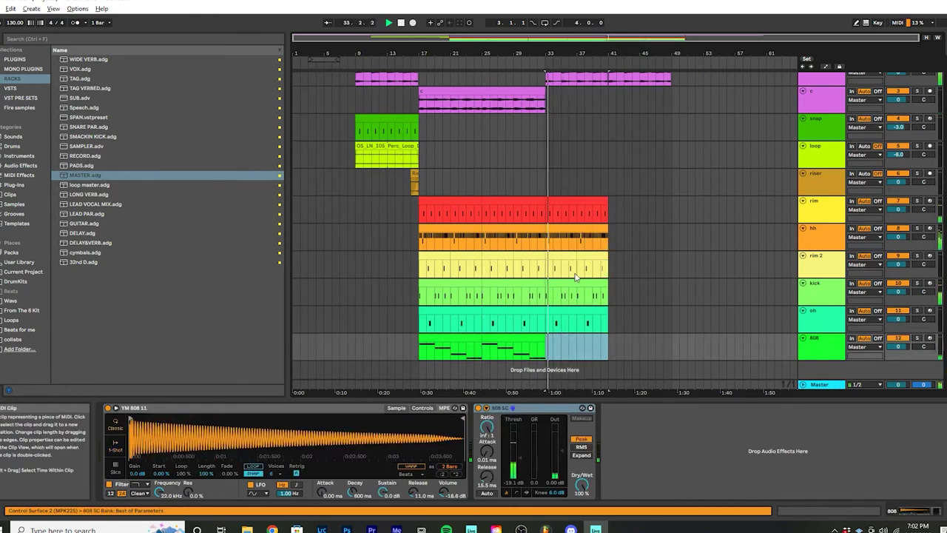
left_click(554, 238)
key("Delete")
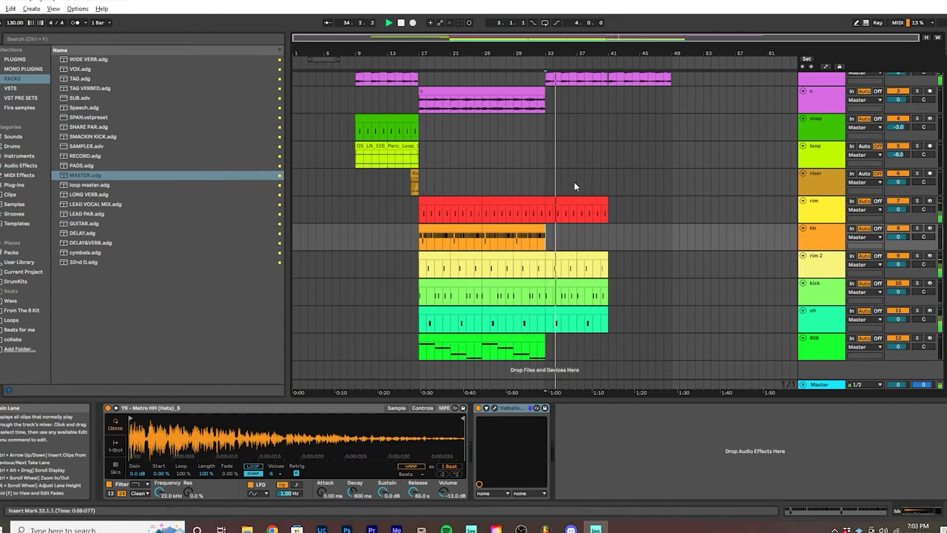
Step: Reorder the tracks so the 808 and kick sit directly below the riser, above the rim
left_click(824, 276)
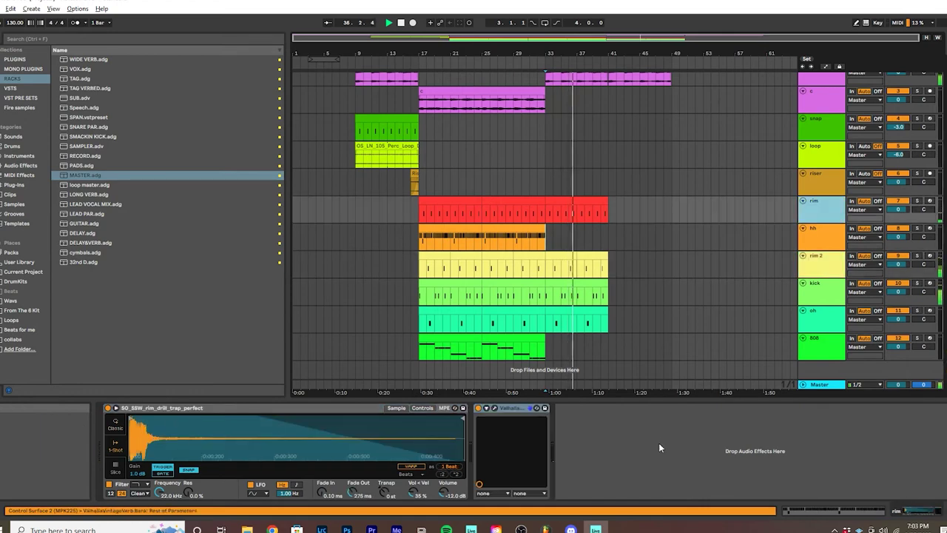
left_click(692, 447)
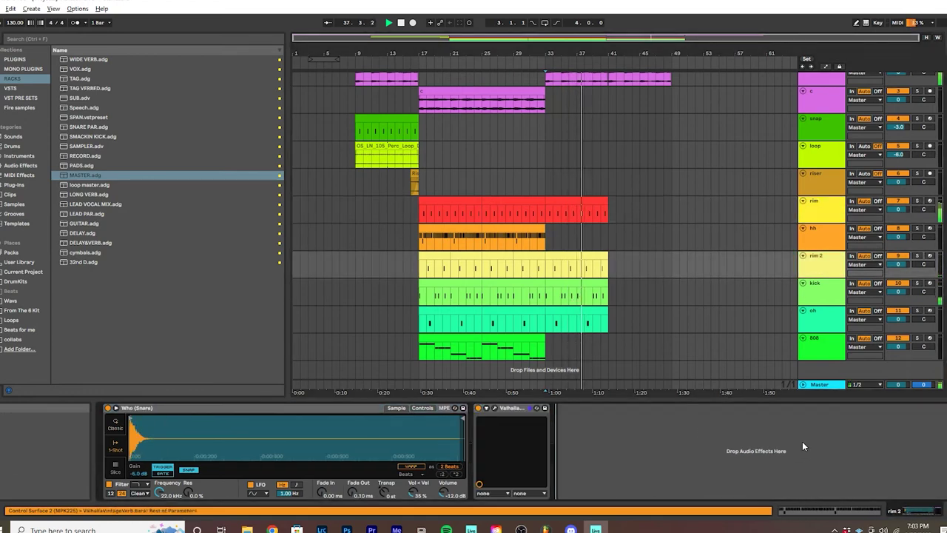
left_click(819, 292)
left_click_drag(823, 210, 825, 212)
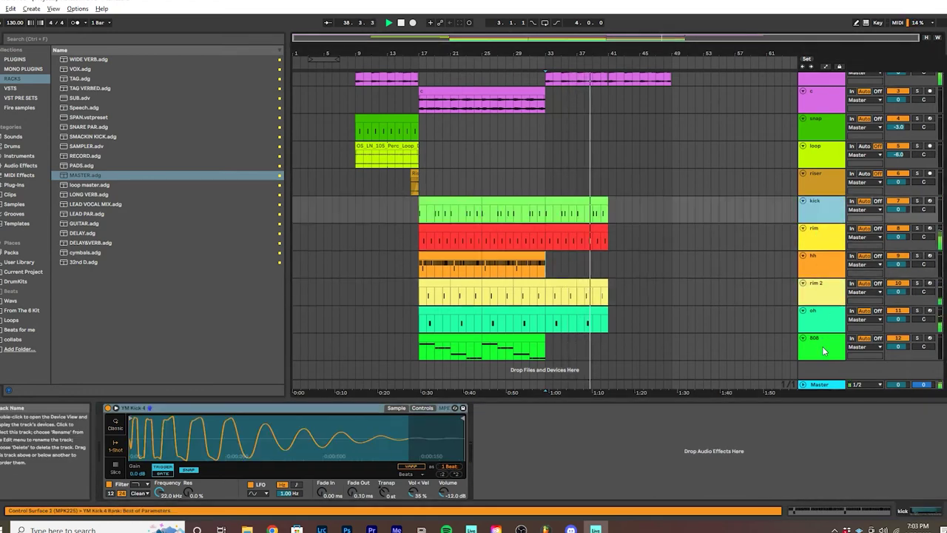
left_click_drag(820, 347, 826, 194)
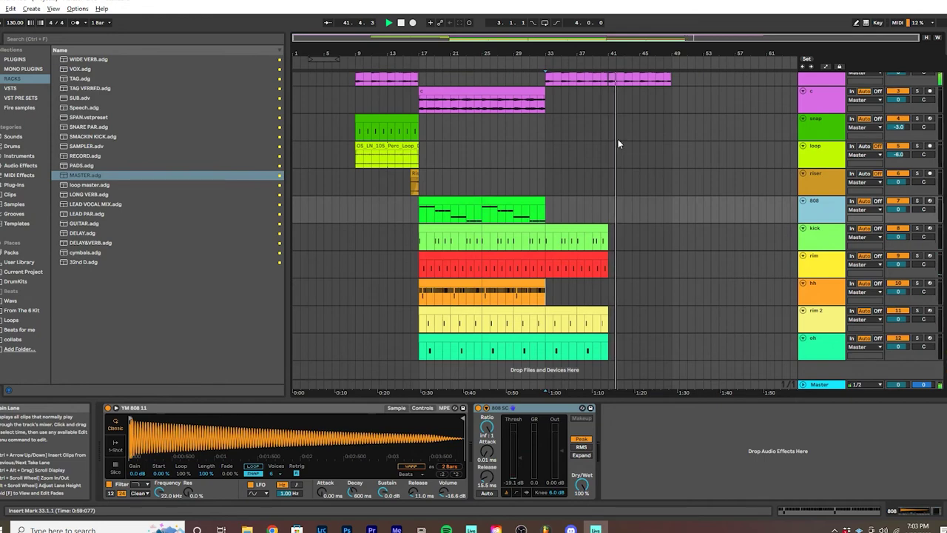
Step: Trim the tail of the v track's bar 33 melody clip so it ends shortly before bar 41
scroll(618, 140, "up", 10)
left_click(585, 115)
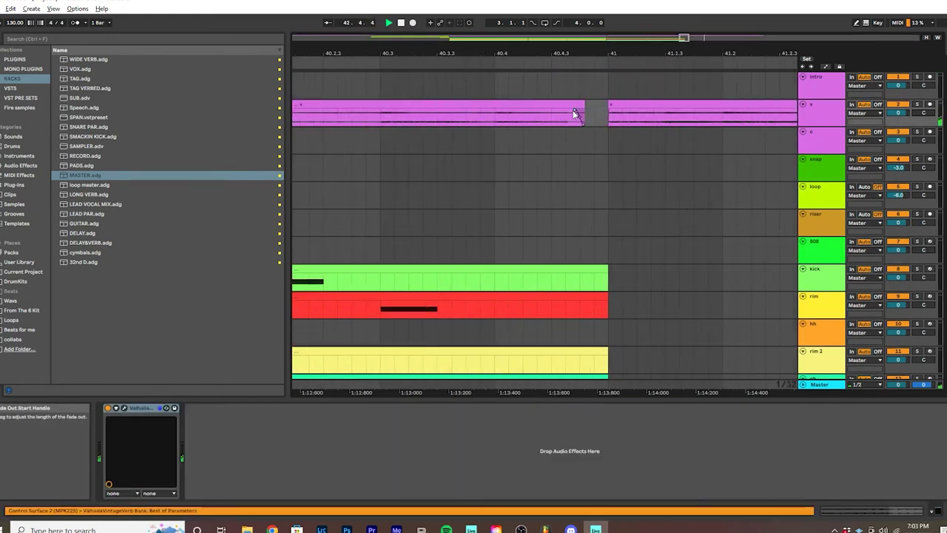
left_click(539, 115)
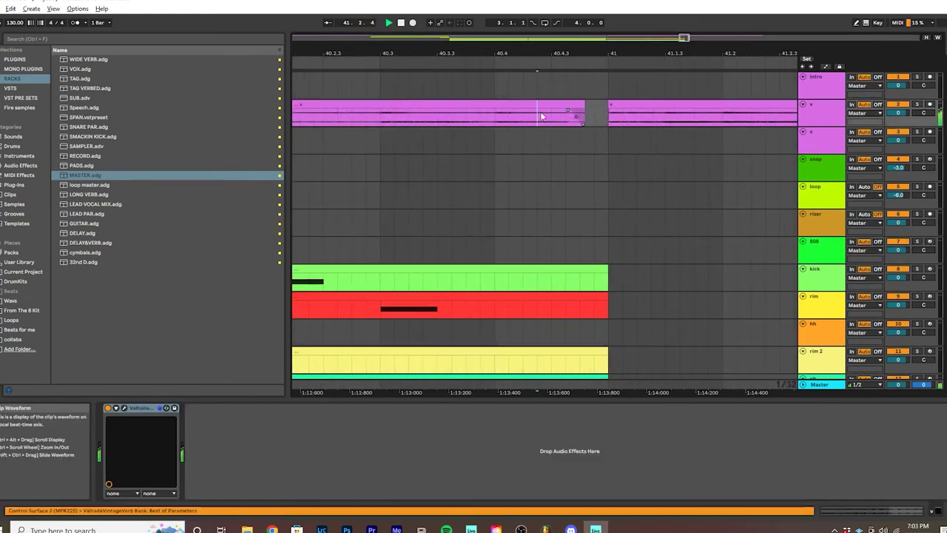
left_click_drag(568, 117, 608, 117)
key("Delete")
left_click(470, 120)
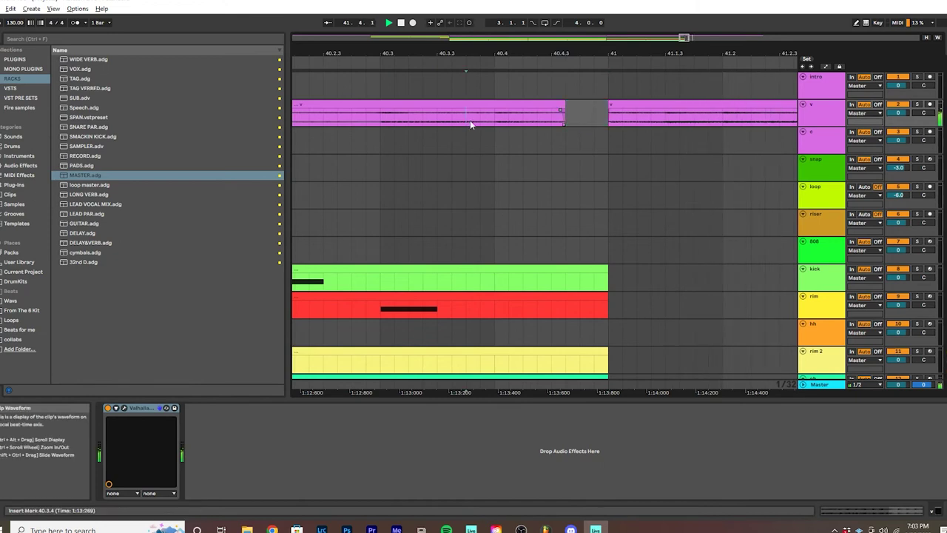
Step: Delete the second melody copy on the v track starting at bar 41
scroll(583, 112, "down", 4, "ctrl")
left_click(584, 115)
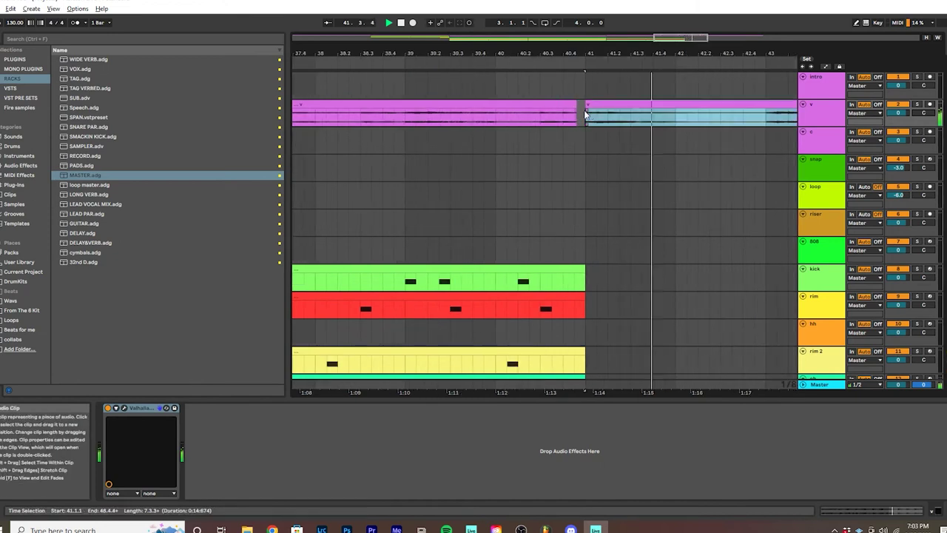
scroll(585, 115, "down", 10, "ctrl")
Step: Try consolidating bars 33–41 of the v track and replacing the bar 9 melody clip with the consolidated clip
left_click(603, 121)
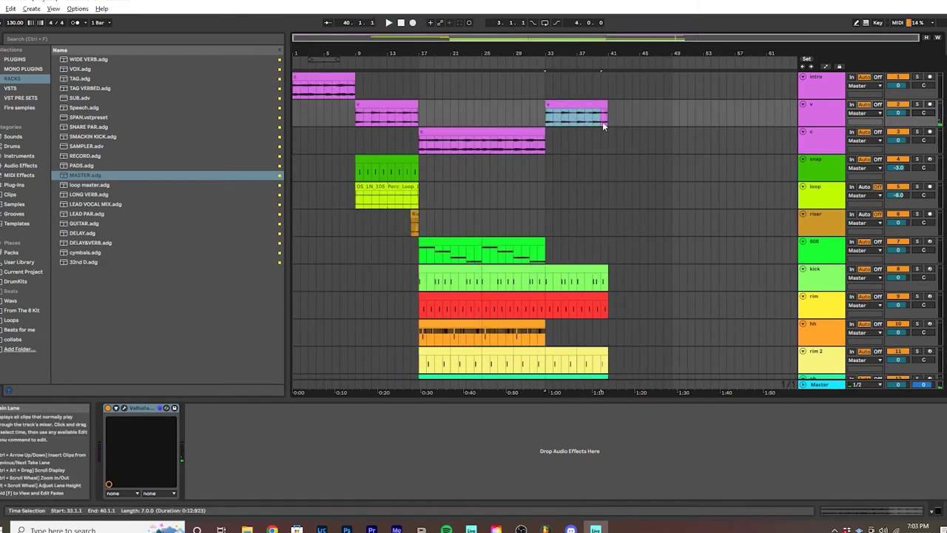
key("ctrl+j")
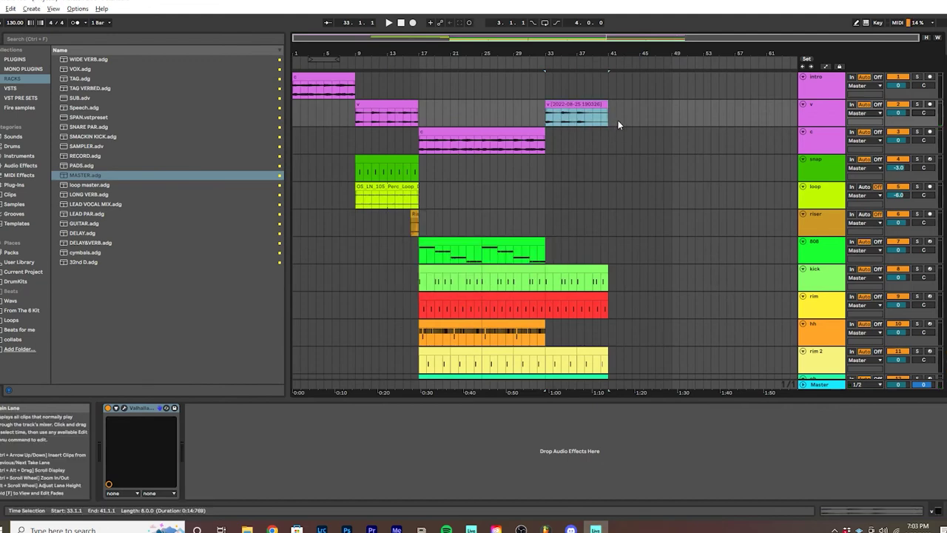
left_click(618, 117)
left_click(397, 104)
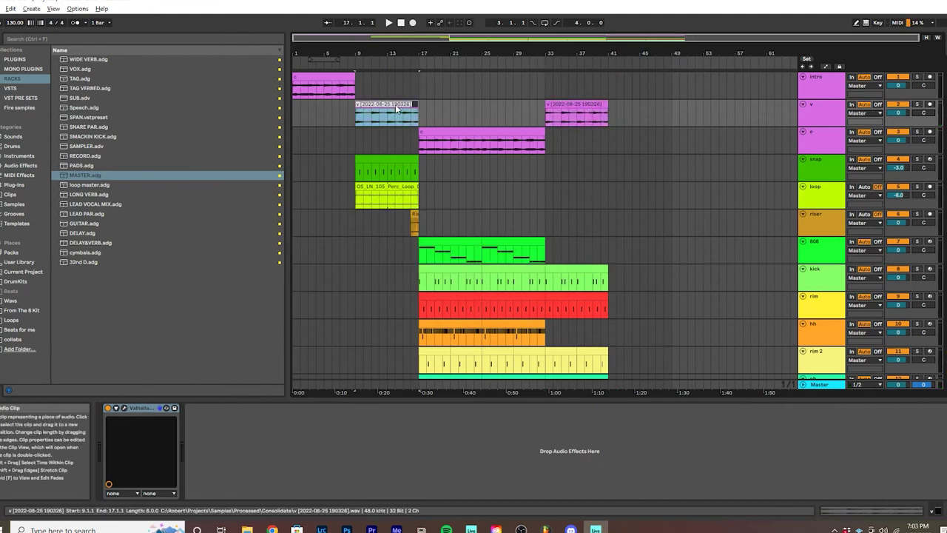
Step: Undo the replacement of the bar 9 clip and the consolidation on the v track
key("ctrl+z")
key("ctrl+z")
key("ctrl+z")
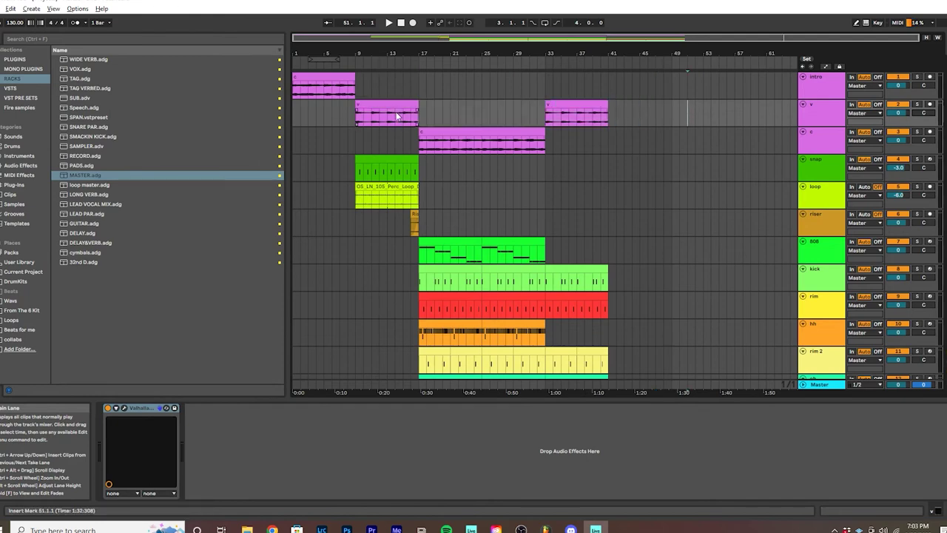
Step: Listen to the transition into bar 17 and add a melody copy on the v track across bars 41–49
left_click(397, 116)
key("space")
scroll(423, 115, "up", 5)
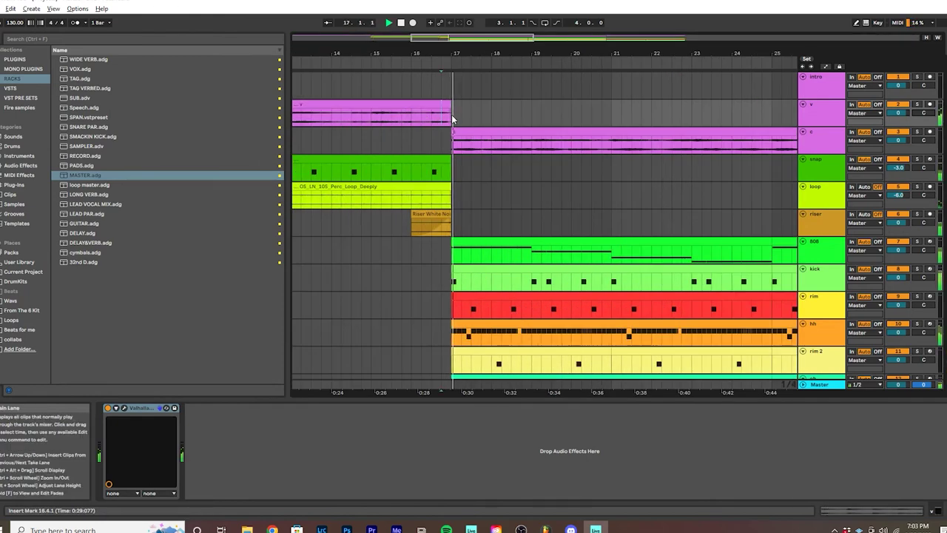
scroll(452, 114, "down", 5)
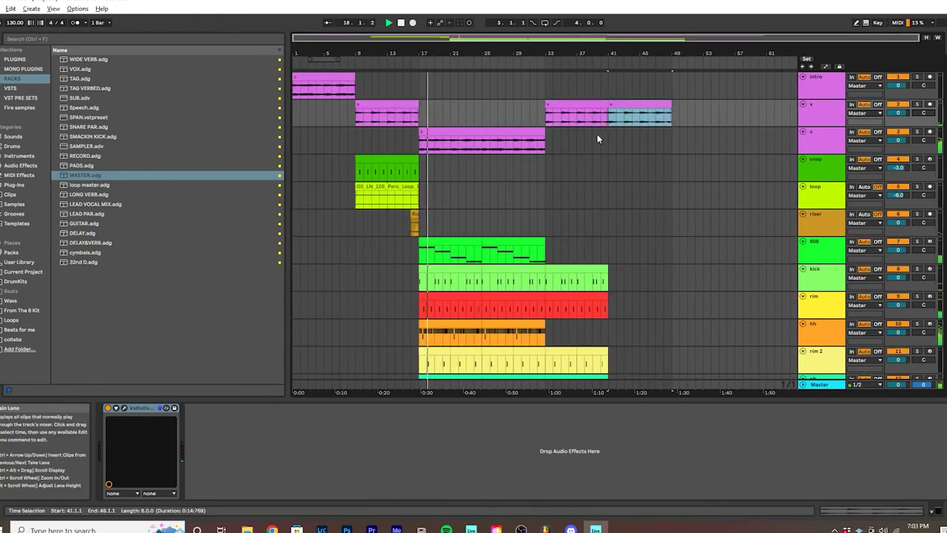
Step: Duplicate the kick, rim, rim 2 and oh clips of bars 33–41 to bars 41–49
scroll(598, 211, "down", 2)
left_click(584, 225)
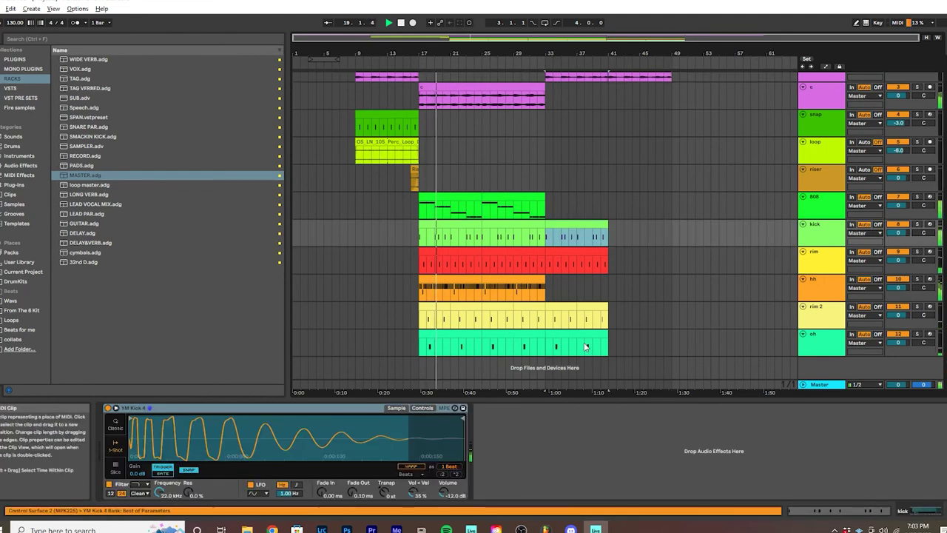
left_click(584, 339, "shift")
key("ctrl+d")
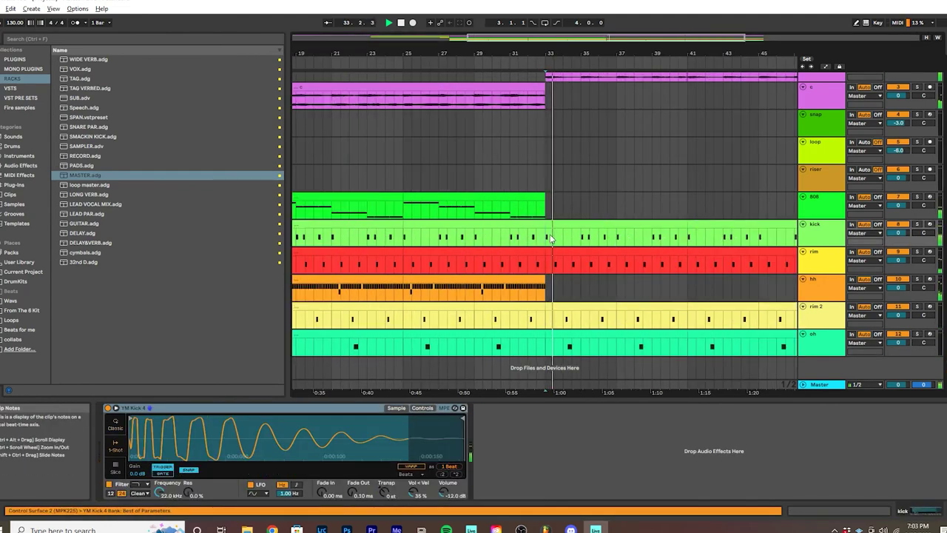
Step: Delete the kick part between bars 33 and 35
left_click_drag(551, 238, 581, 239)
key("Delete")
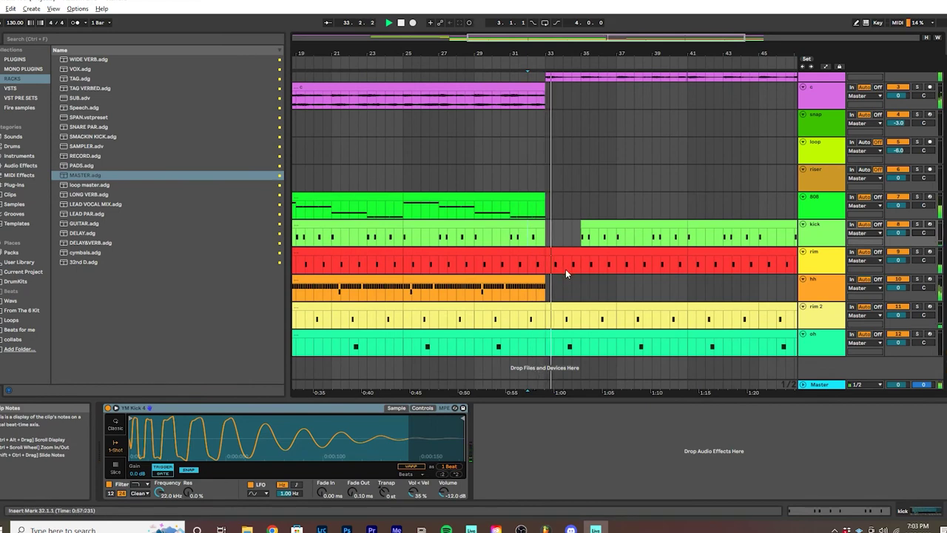
key("minus")
Step: Copy the last eight bars of the 808 clip before bar 33 and paste them at bar 41
left_click(603, 203)
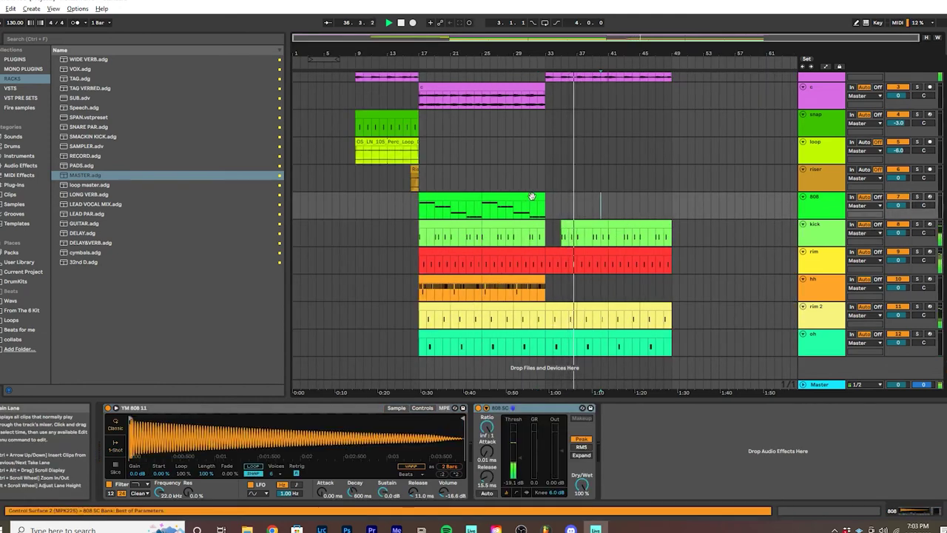
left_click(532, 196)
key("ctrl+c")
left_click(608, 205)
key("ctrl+v")
left_click(681, 185)
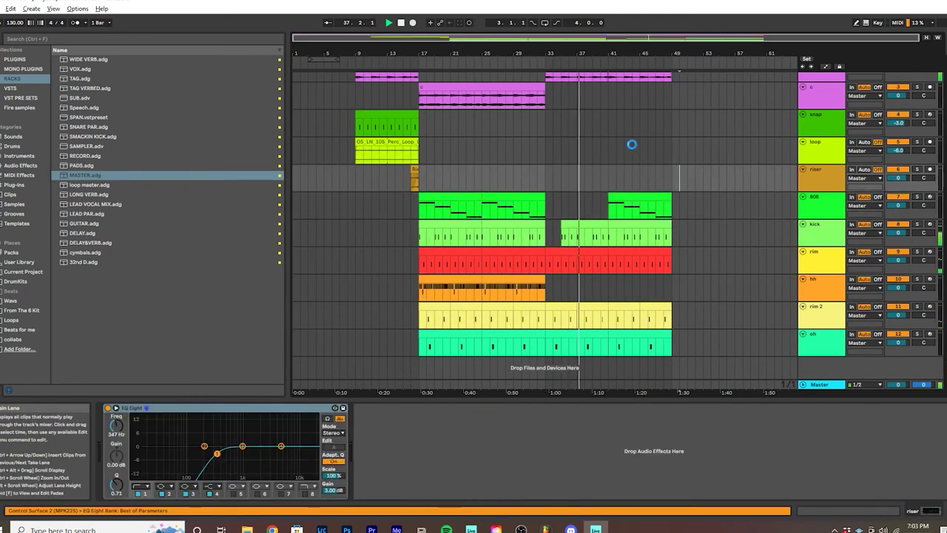
key("Up")
key("Up")
key("Up")
key("Up")
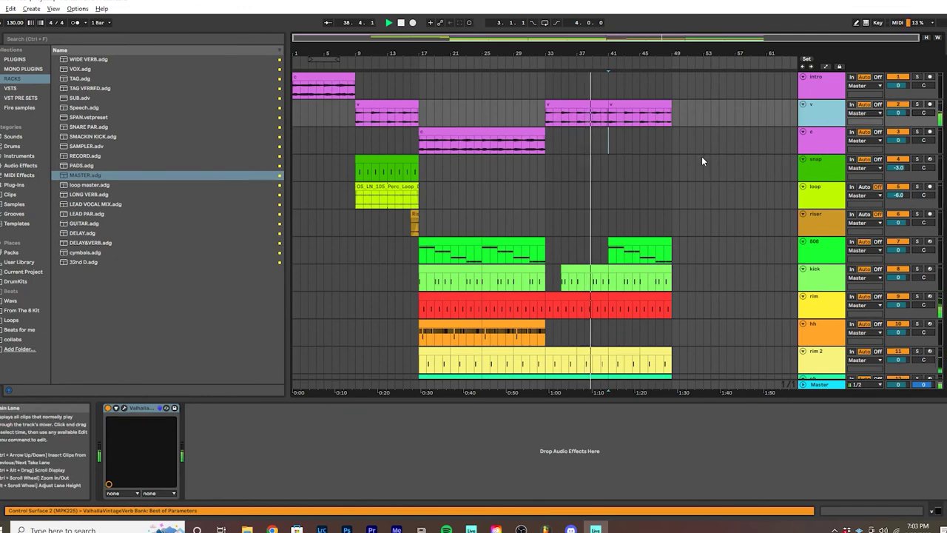
key("Down")
key("Up")
key("Down")
scroll(675, 142, "down", 2)
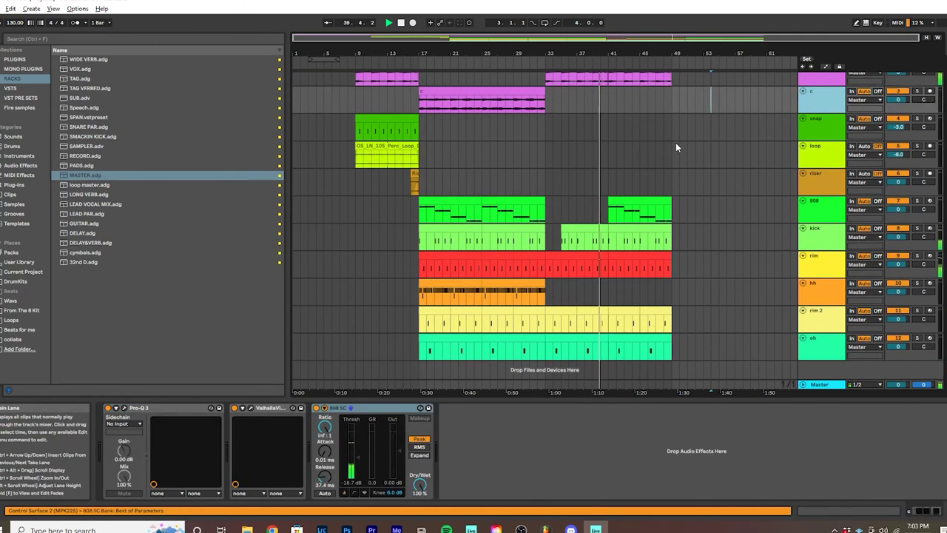
scroll(676, 142, "up", 2)
left_click(669, 143)
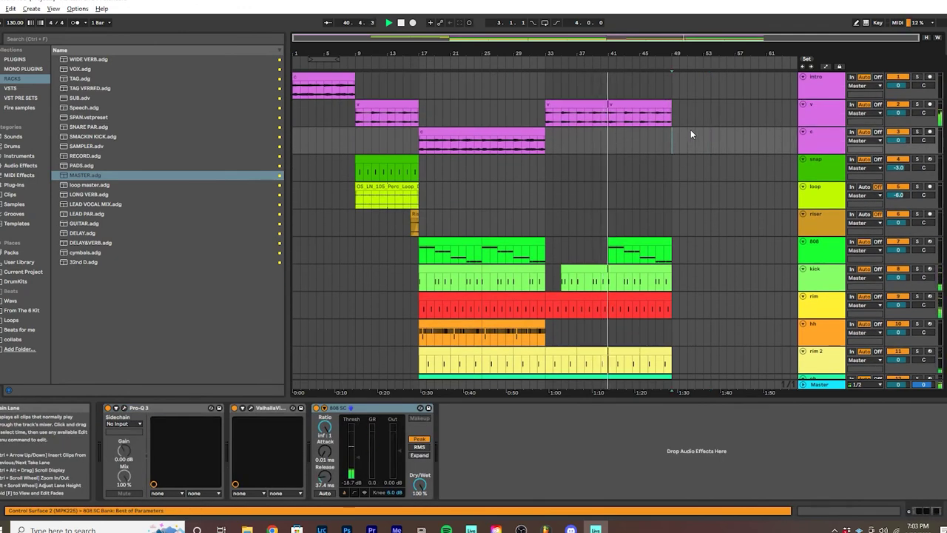
Step: Copy the hh clip from bars 25–33 to bar 41 and open the copy for note editing
scroll(676, 185, "down", 3)
left_click(618, 289)
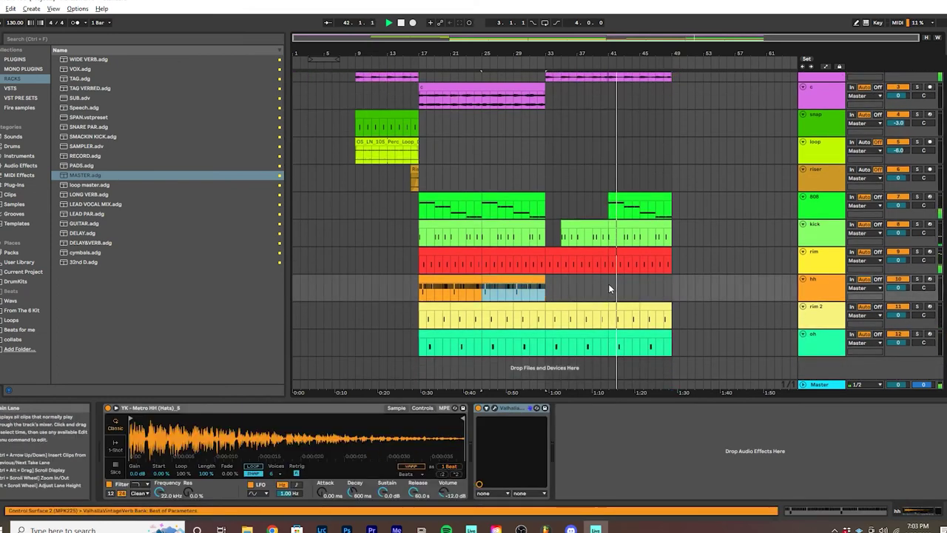
key("ctrl+v")
key("ctrl+alt+e")
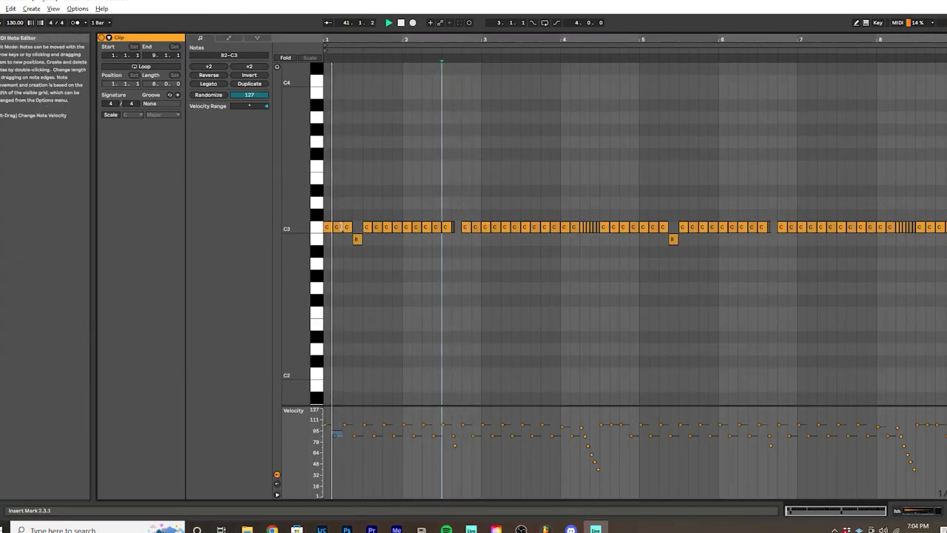
key("ctrl+alt+e")
key("ctrl+alt+e")
key("ctrl+a")
key("Delete")
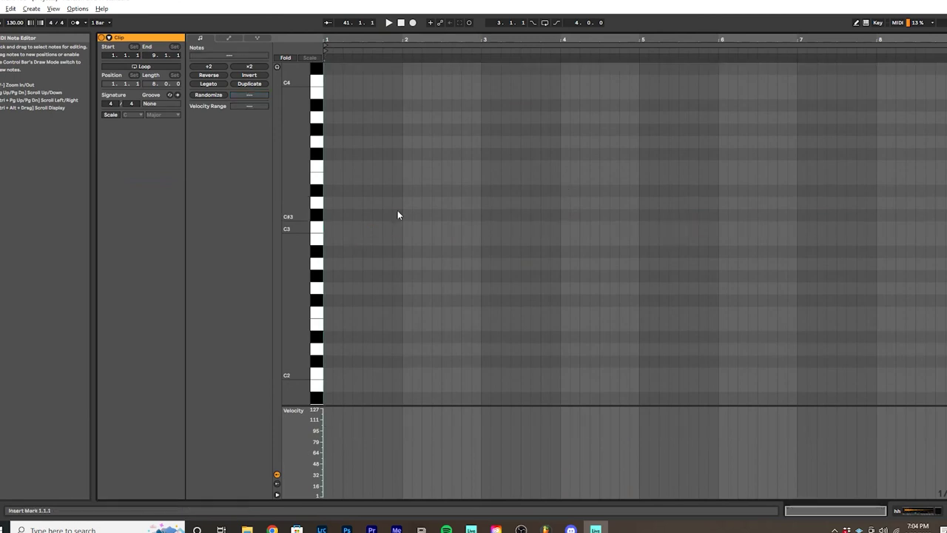
left_click(396, 215)
key("ctrl+z")
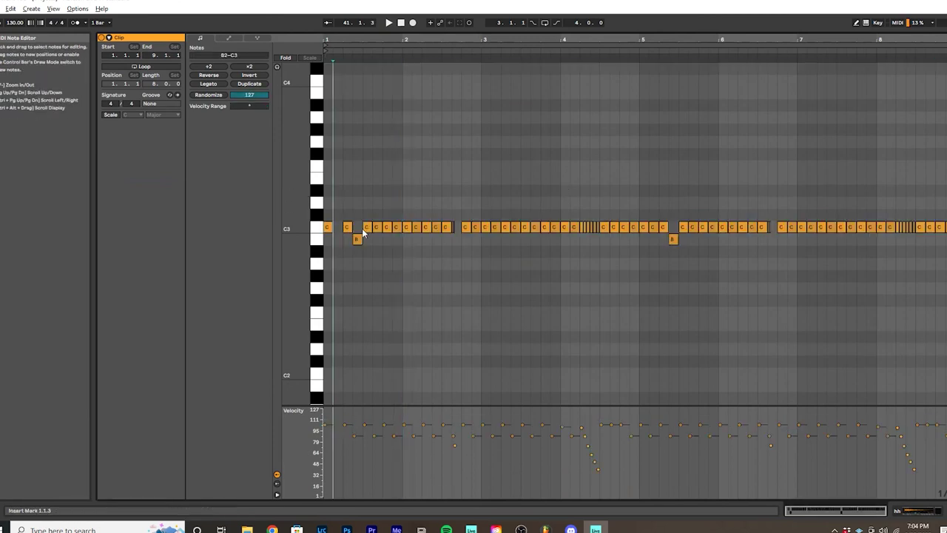
Step: Clear all notes from the hh clip pasted at bar 41
left_click(413, 228)
left_click(490, 195)
key("ctrl+a")
key("Delete")
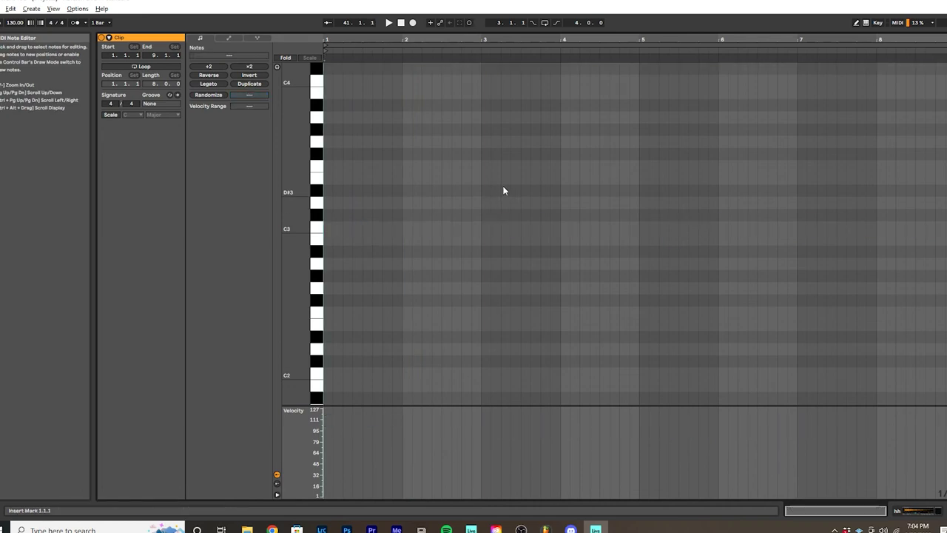
Step: Draw four C3 notes, one on each beat, across bar 1 of the hh clip
left_click(501, 191)
key("b")
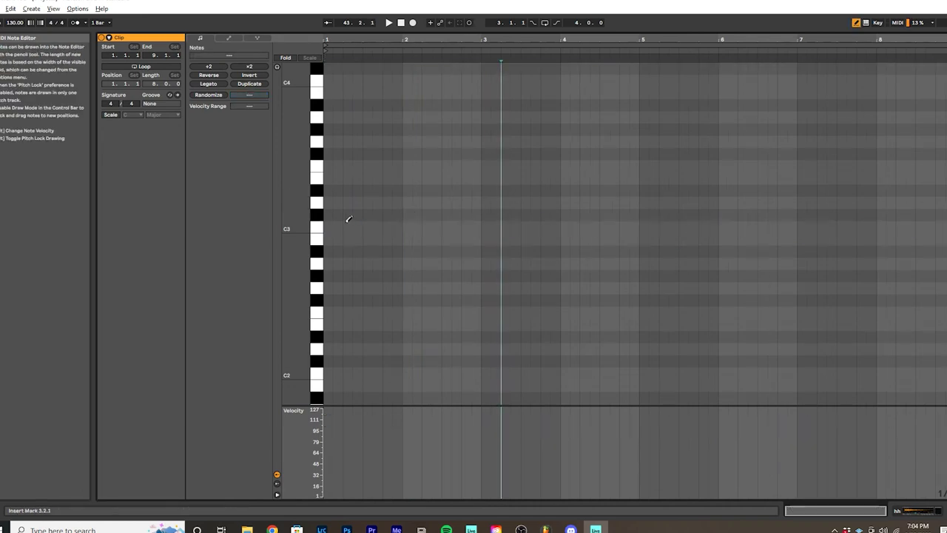
left_click_drag(327, 226, 367, 223)
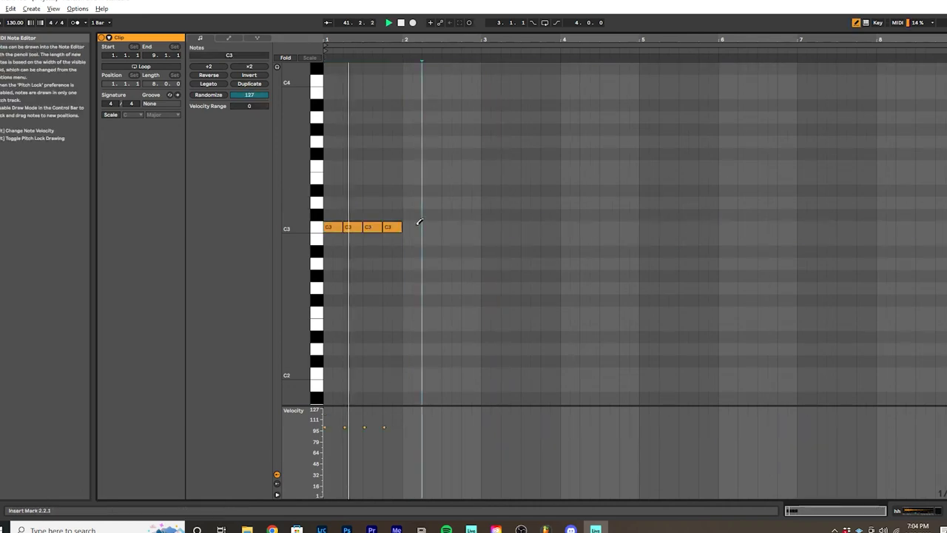
Step: Alternate the velocities of the four hi-hat notes between 100 and about 81
left_click(344, 408)
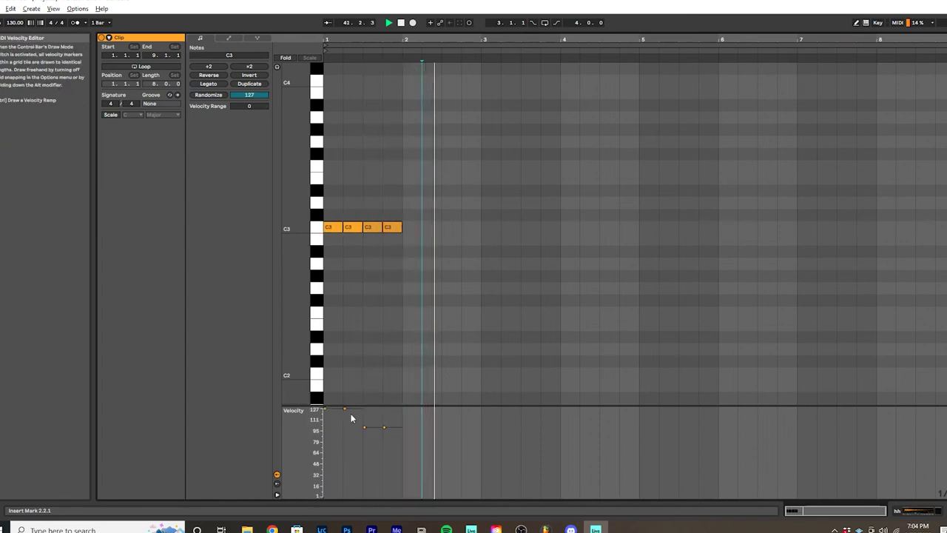
left_click(366, 425)
key("b")
key("ctrl+a")
left_click_drag(366, 412, 375, 427)
Step: Duplicate the hi-hat notes into bar 2 and set the velocity range of all notes to +8
left_click(249, 106)
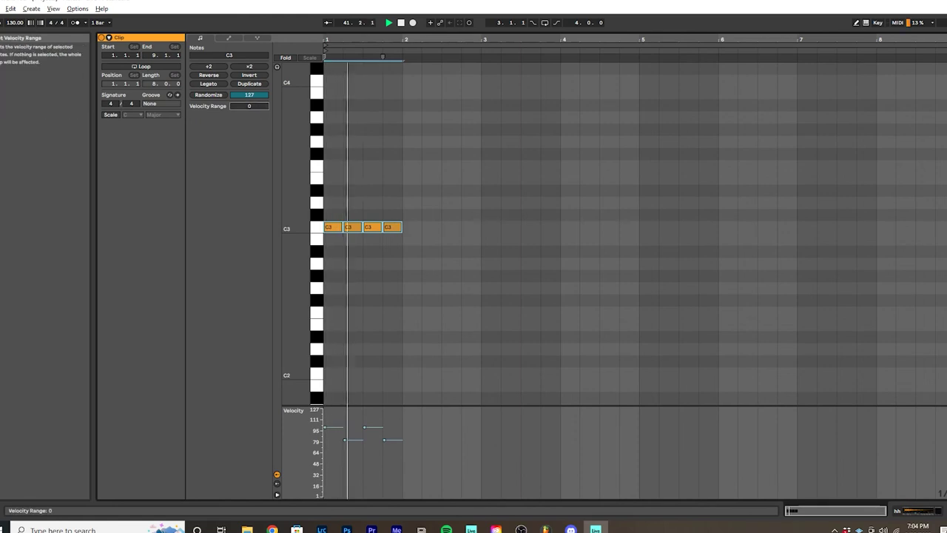
key("ctrl+d")
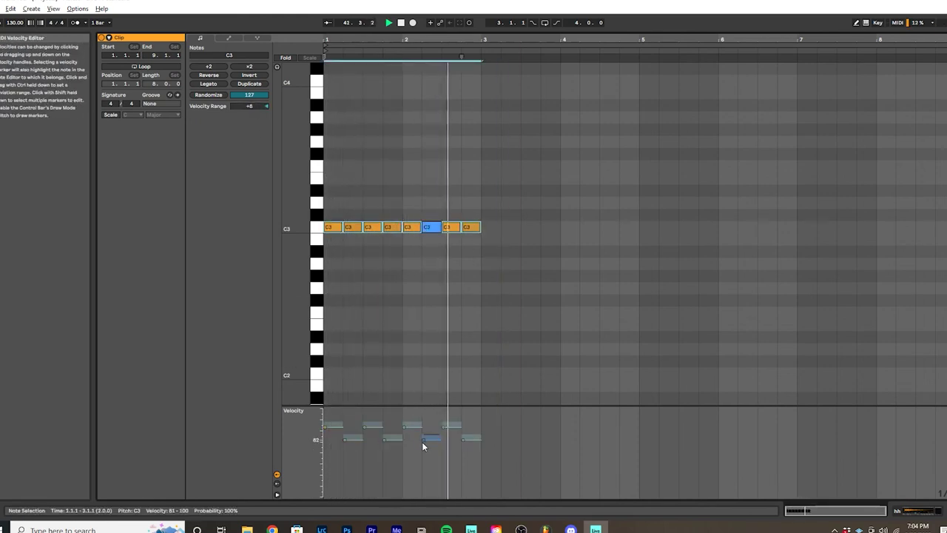
left_click(517, 322)
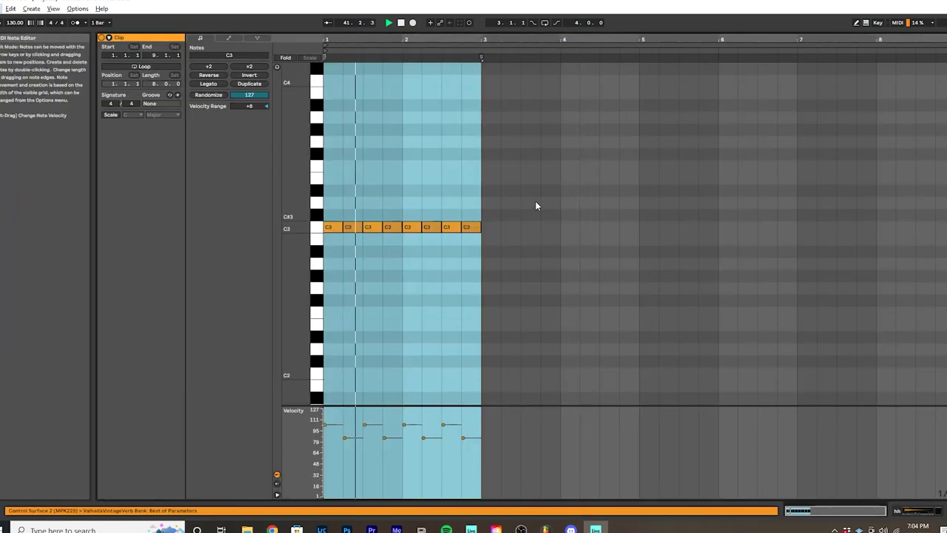
Step: Repeat the two-bar hi-hat pattern so it fills bars 1 to 4 of the clip, leaving bars 5 to 8 empty
key("ctrl+a")
key("ctrl+d")
key("ctrl+a")
key("ctrl+d")
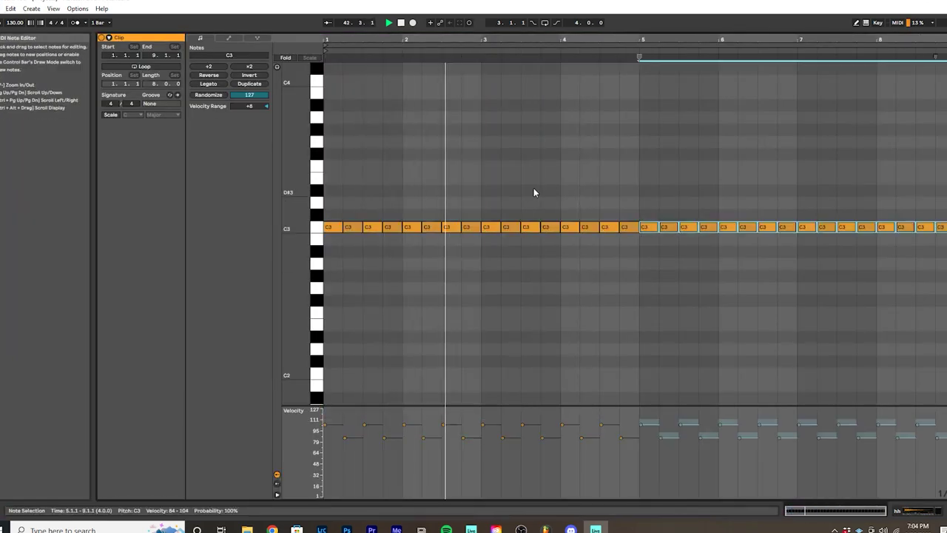
key("Delete")
left_click(600, 186)
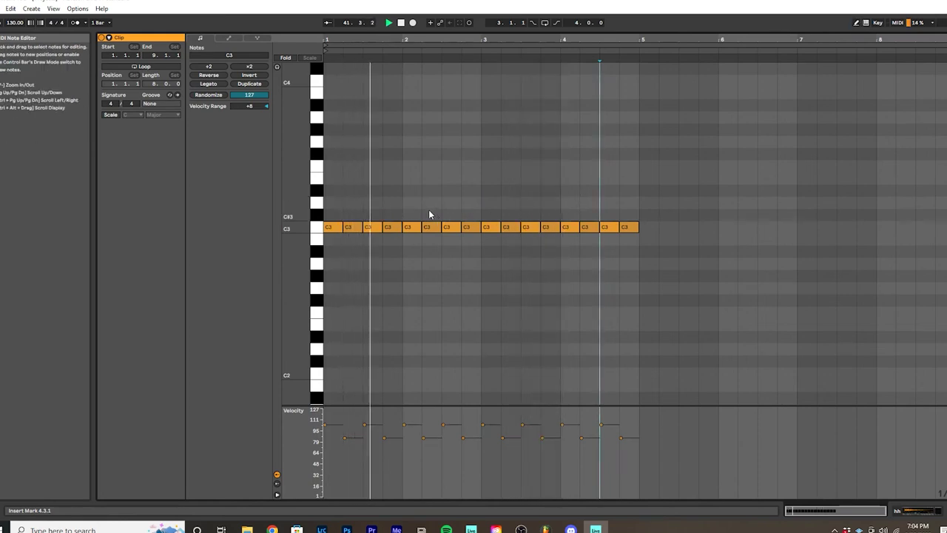
Step: Lower the hi-hat note on beat 2 of bar 2 to B2
left_click_drag(431, 227, 431, 244)
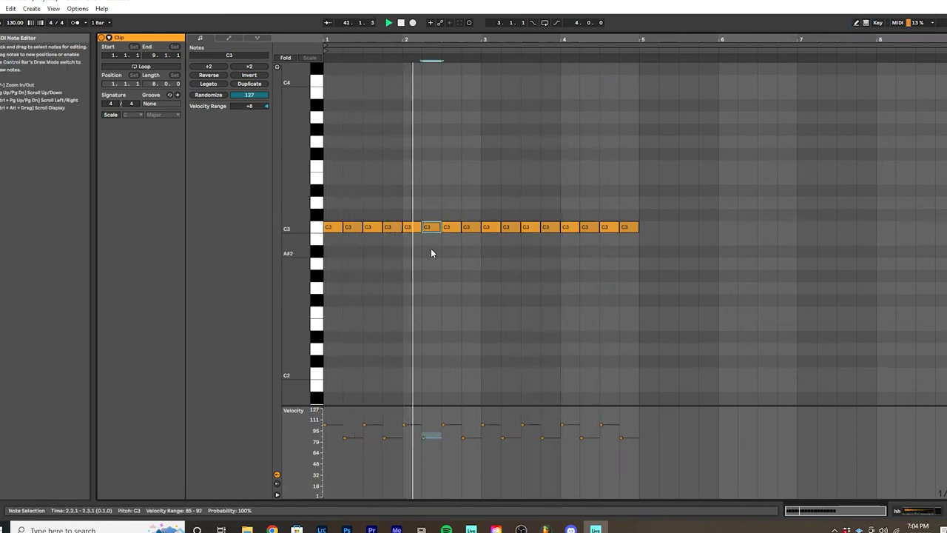
left_click(540, 180)
left_click(590, 185)
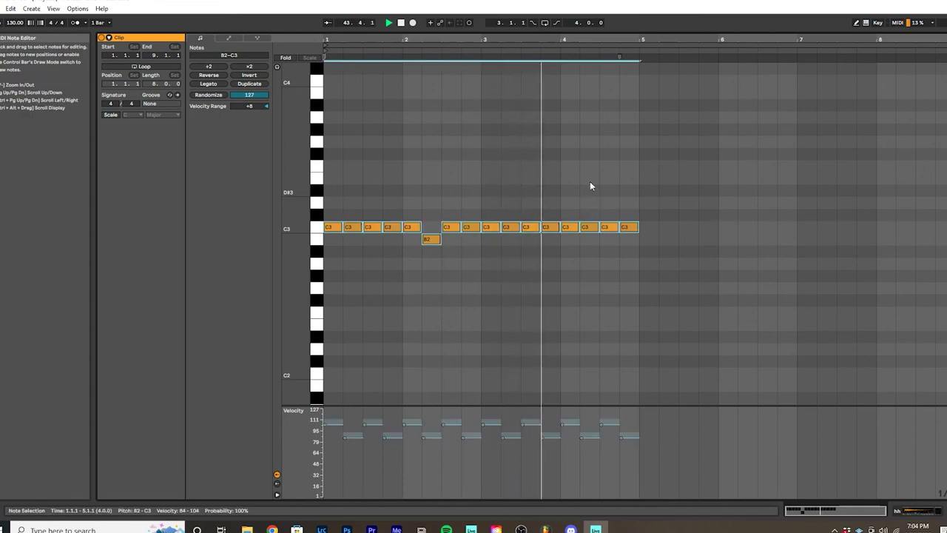
Step: Replace the last two notes of bar 4 with three evenly spaced C3 notes and slope their velocities down from about 99 to 47
key("b")
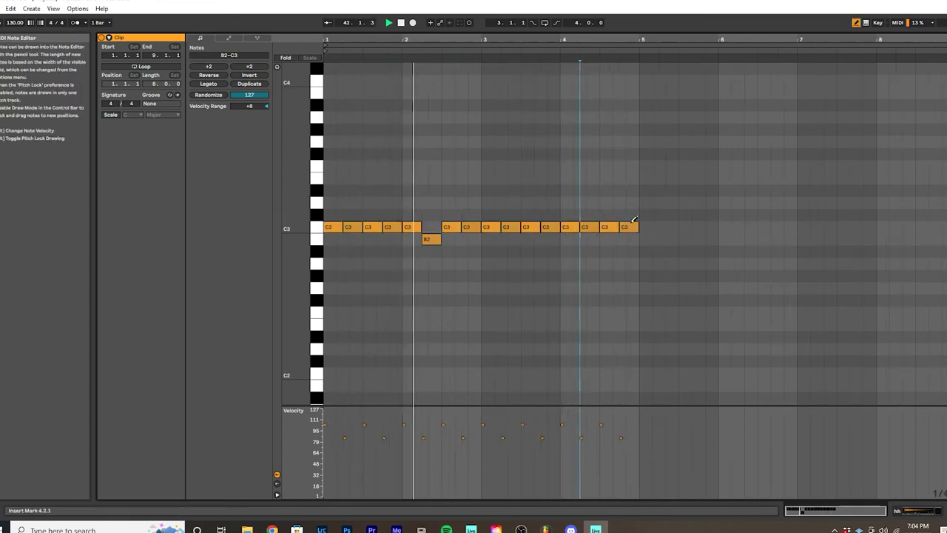
left_click_drag(618, 226, 637, 226)
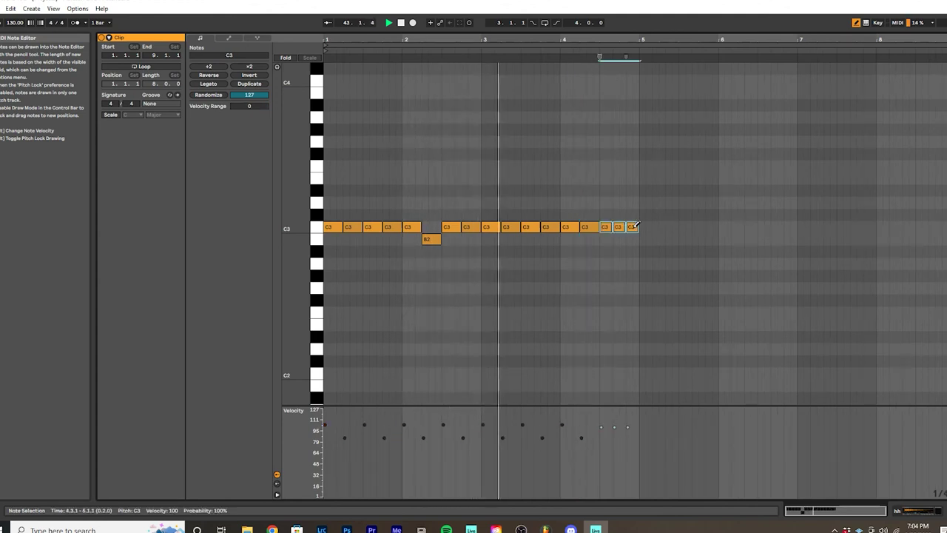
left_click_drag(601, 435, 647, 474)
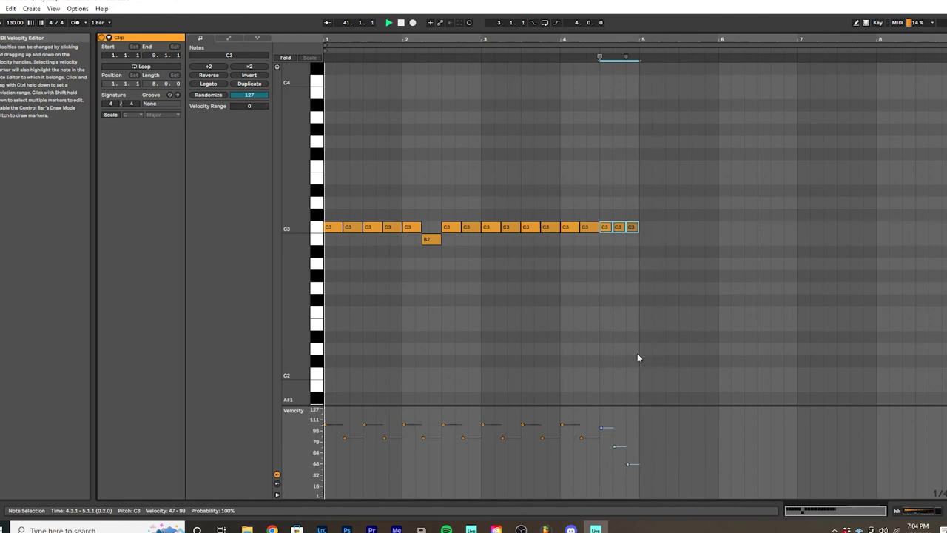
Step: Duplicate the four-bar hi-hat pattern into bars 5 to 8, leaving out the closing three-note fill
key("ctrl+a")
key("ctrl+d")
left_click(916, 214)
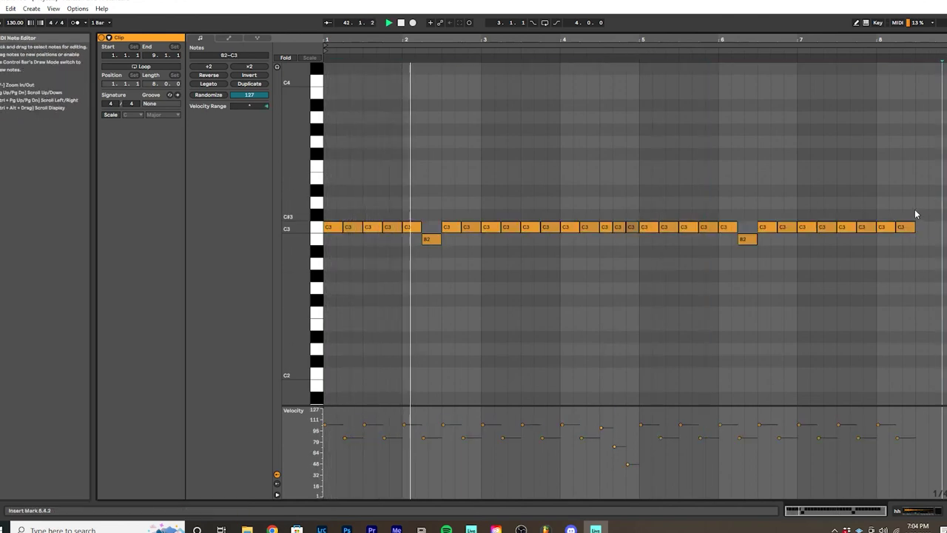
Step: Return to the arrangement and rename the hh clip at bar 41 as v
key("Tab")
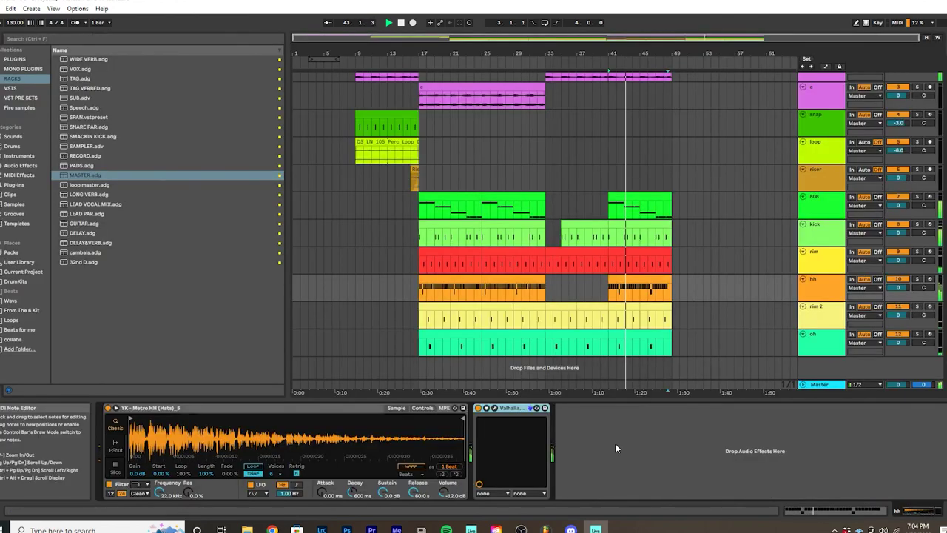
left_click(643, 277)
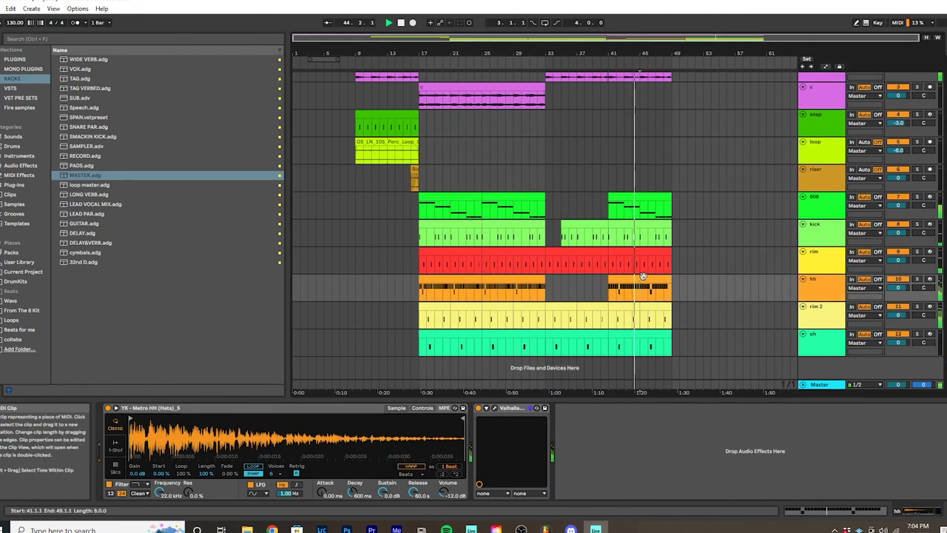
left_click(687, 286)
left_click(529, 282)
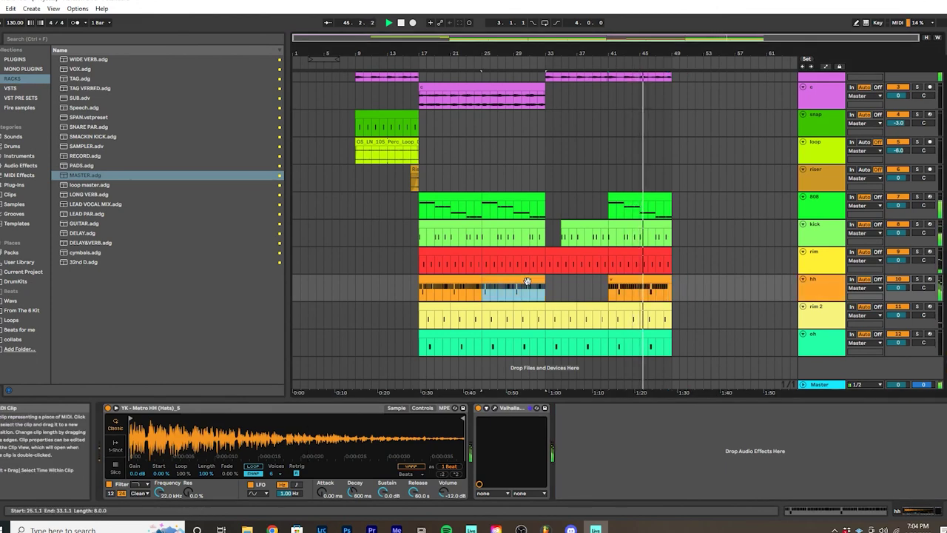
left_click(846, 269)
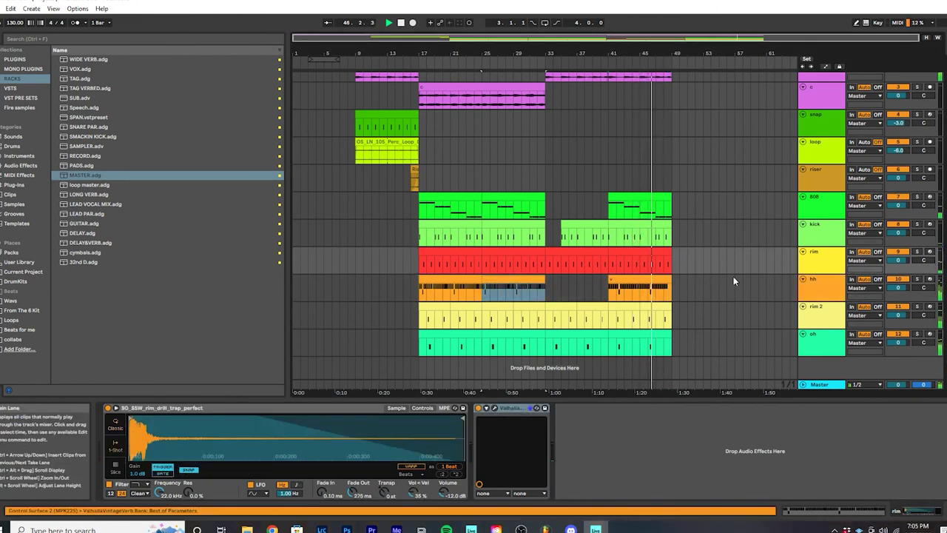
left_click(712, 286)
scroll(706, 174, "up", 2)
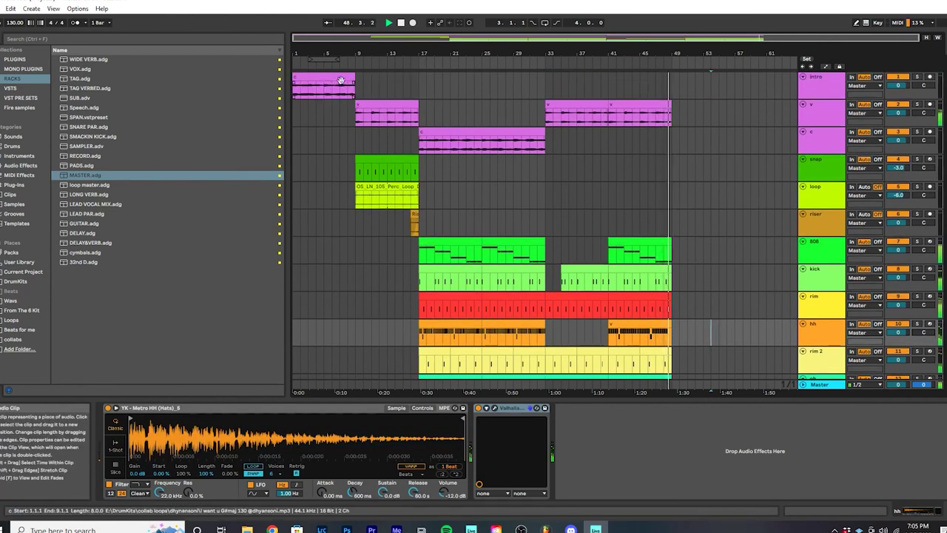
Step: Duplicate the whole section from bar 9 to bar 49 on all tracks from v to oh, placing the copy at bar 49
left_click(374, 111)
scroll(665, 327, "down", 2)
key("ctrl+a")
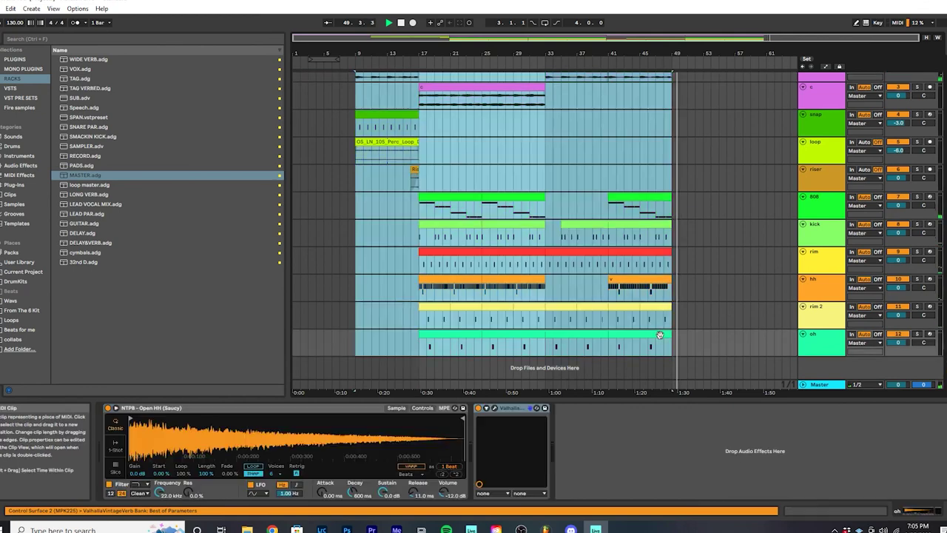
key("ctrl+d")
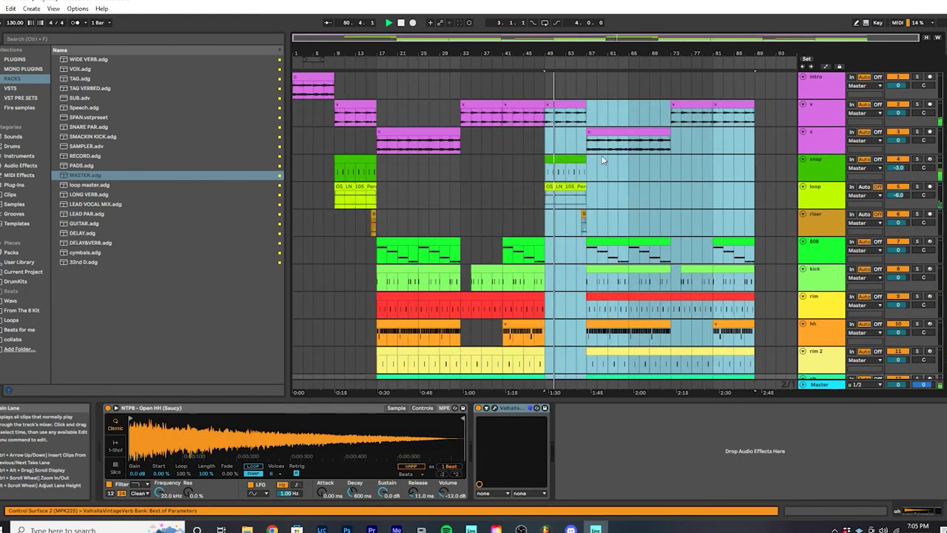
Step: Copy the OS_LN_105_Perc_Loop_Deeply clip at bar 49 on the loop track
left_click(311, 76)
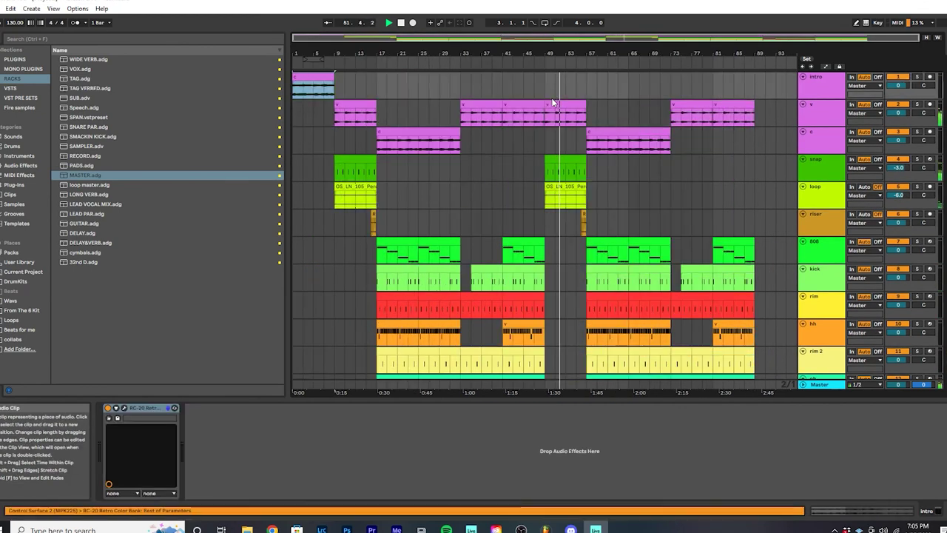
left_click(568, 196)
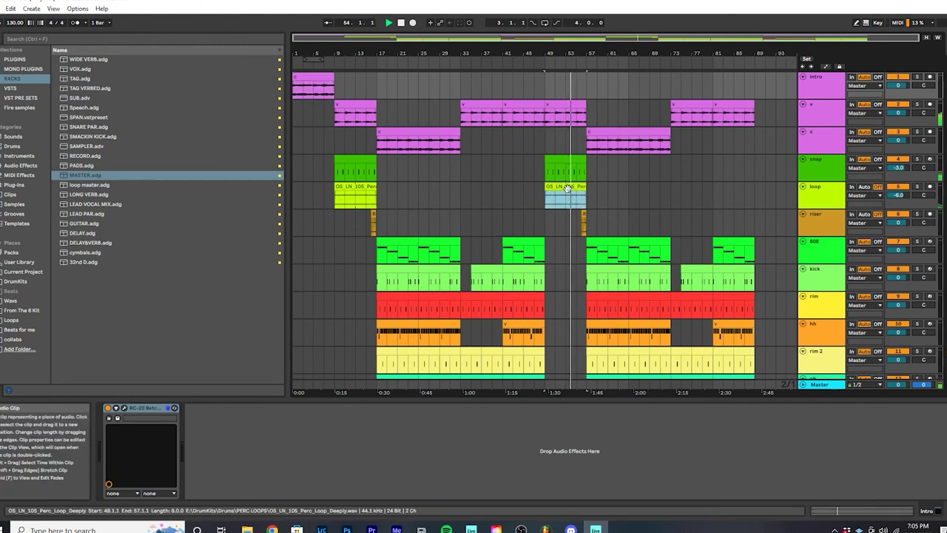
left_click(377, 194)
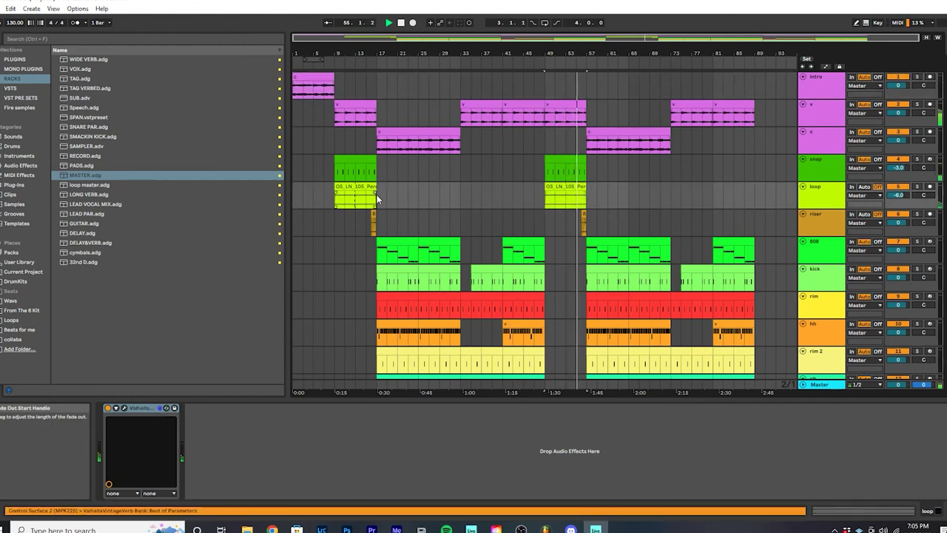
key("ctrl+v")
left_click(378, 195)
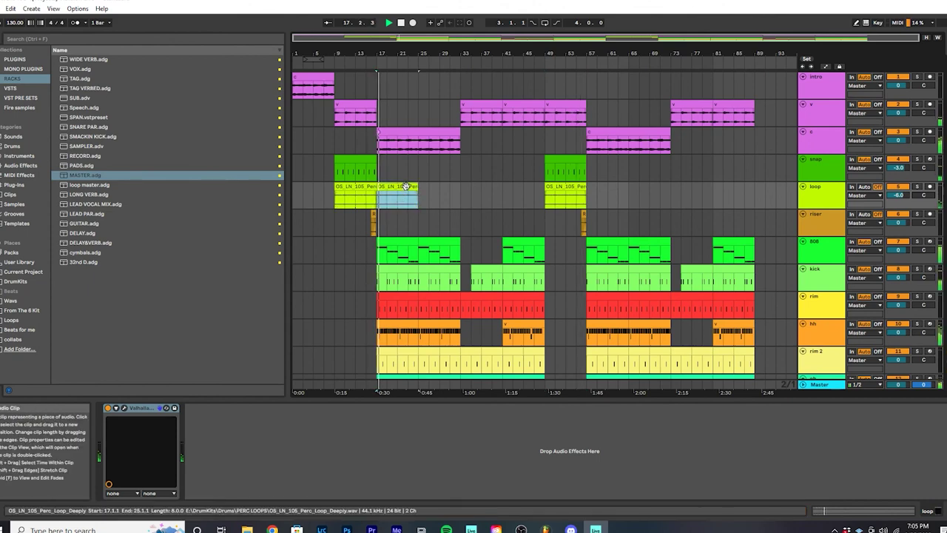
key("Delete")
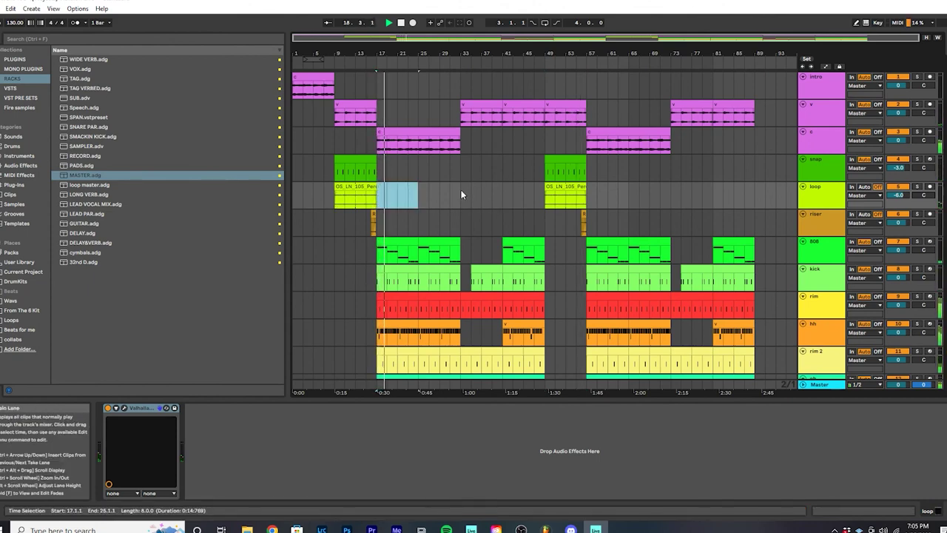
Step: Paste the perc loop clip at bar 33 on the loop track and save the set
left_click(461, 194)
key("ctrl+v")
key("ctrl+s")
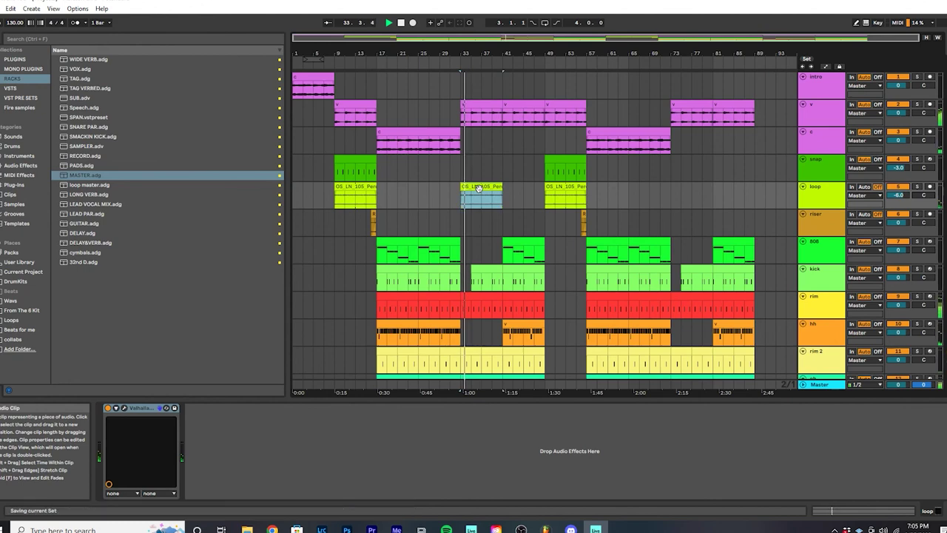
Step: Extend the perc loop clip that starts at bar 33 to end at bar 57, and play the arrangement from bar 41
left_click(489, 192)
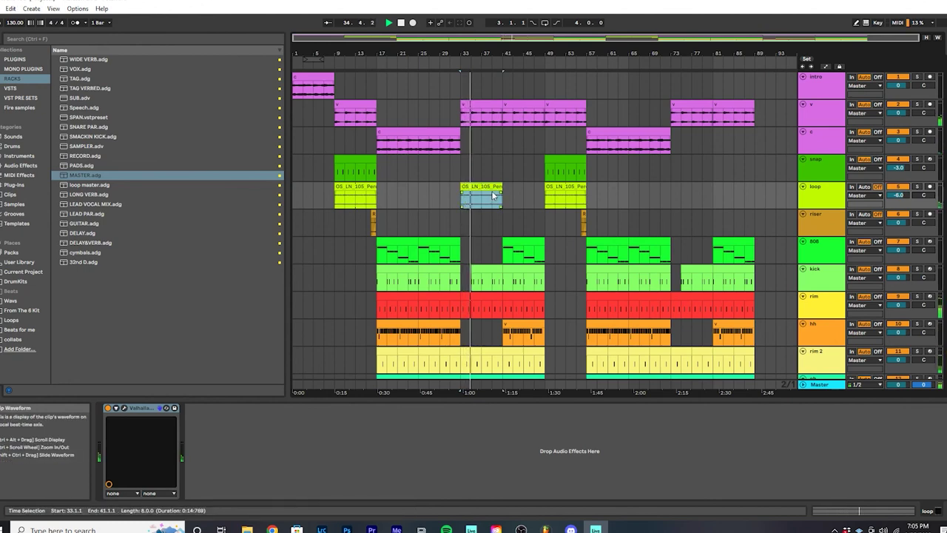
left_click(481, 186)
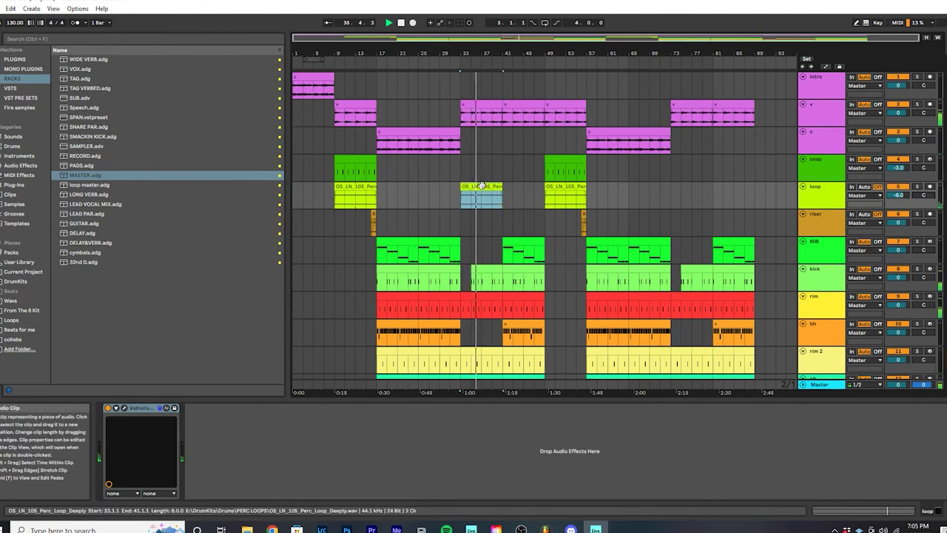
mouse_move(481, 186)
left_mouse_down()
mouse_move(522, 186)
mouse_move(482, 190)
left_mouse_up()
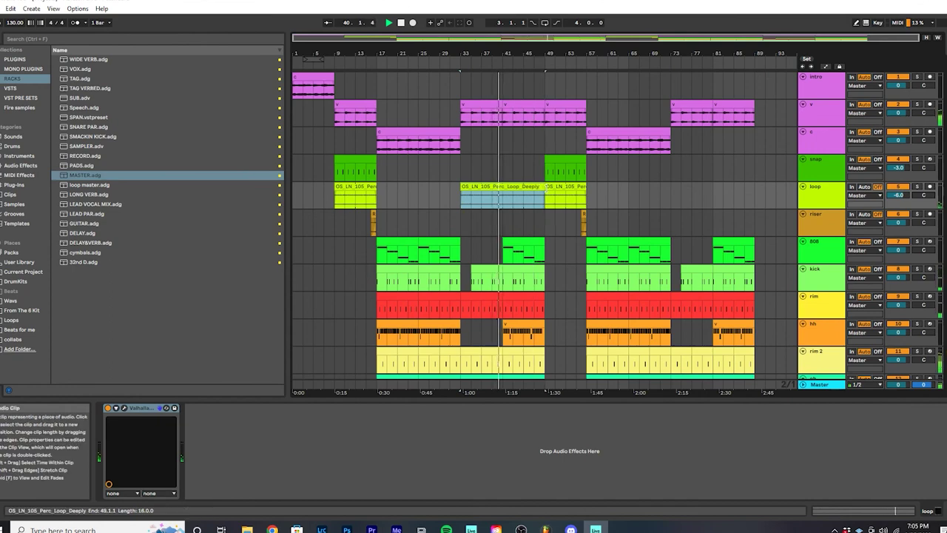
key("space")
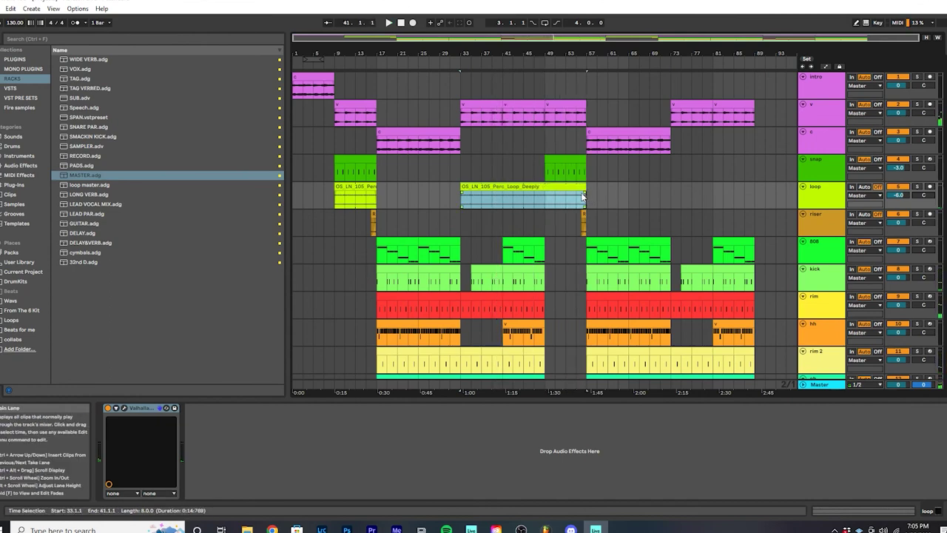
left_click(504, 204)
left_click(504, 203)
key("space")
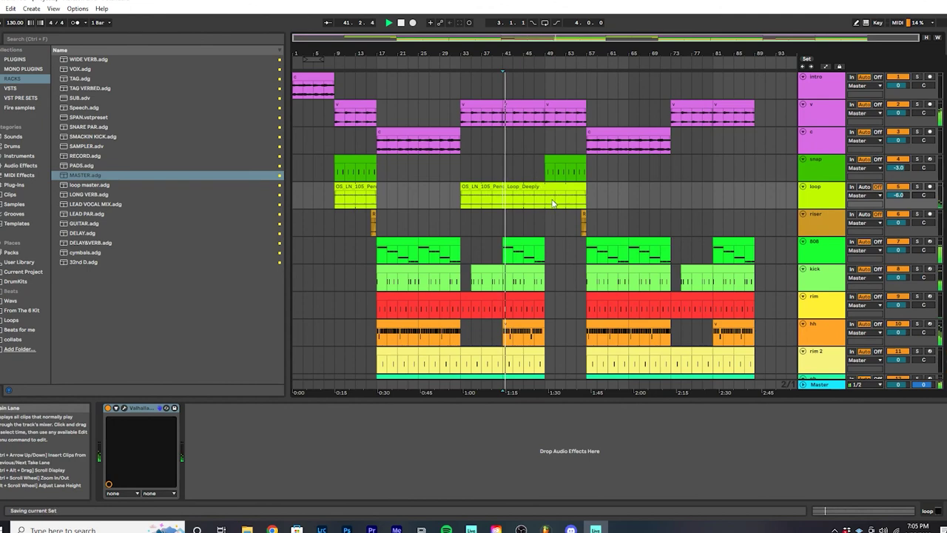
Step: Copy the riser clip that ends at bar 17 and paste it at bar 40, directly before the 808 re-enters
scroll(379, 210, "up", 3)
left_click(373, 222)
left_click(644, 224)
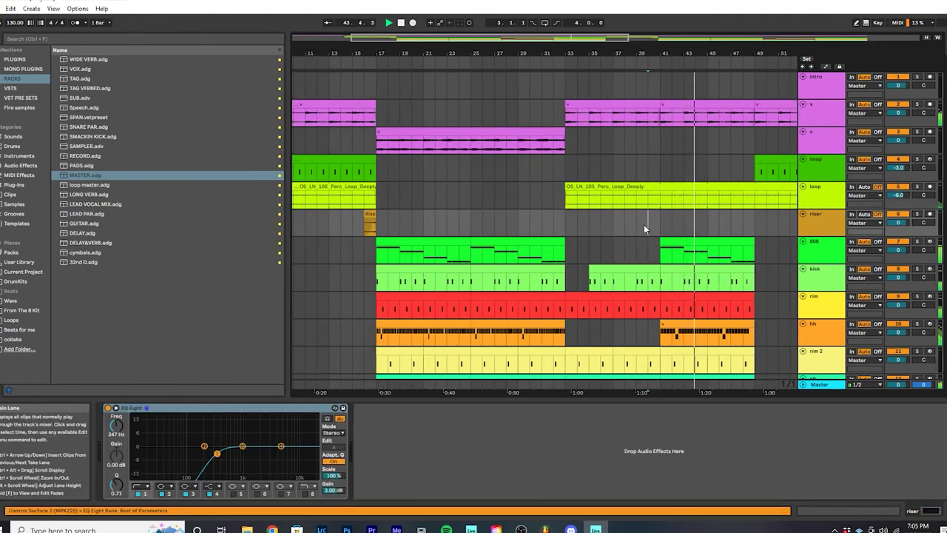
key("ctrl+v")
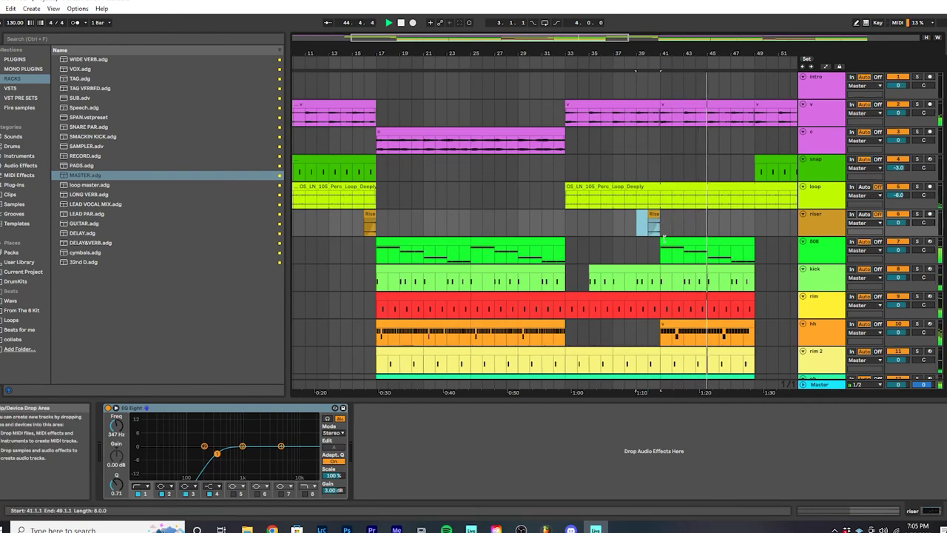
left_click(649, 226)
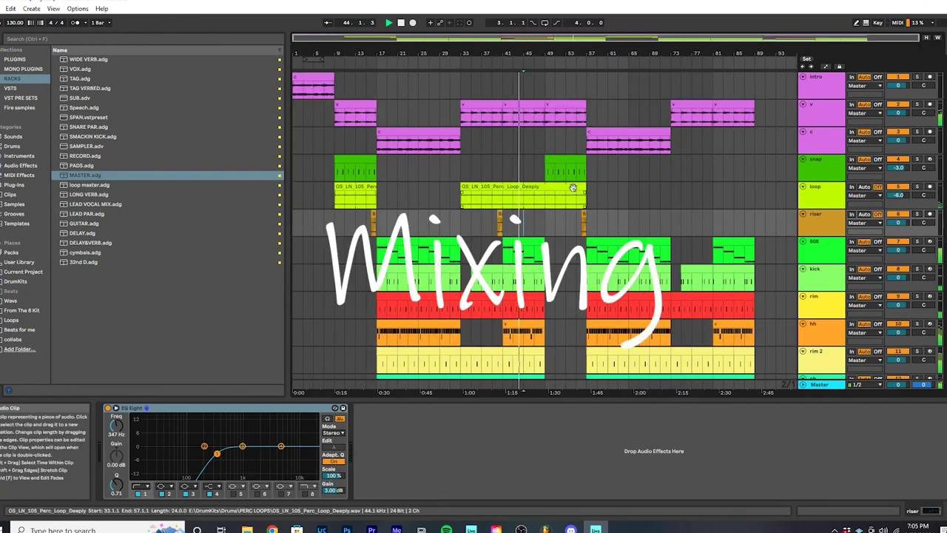